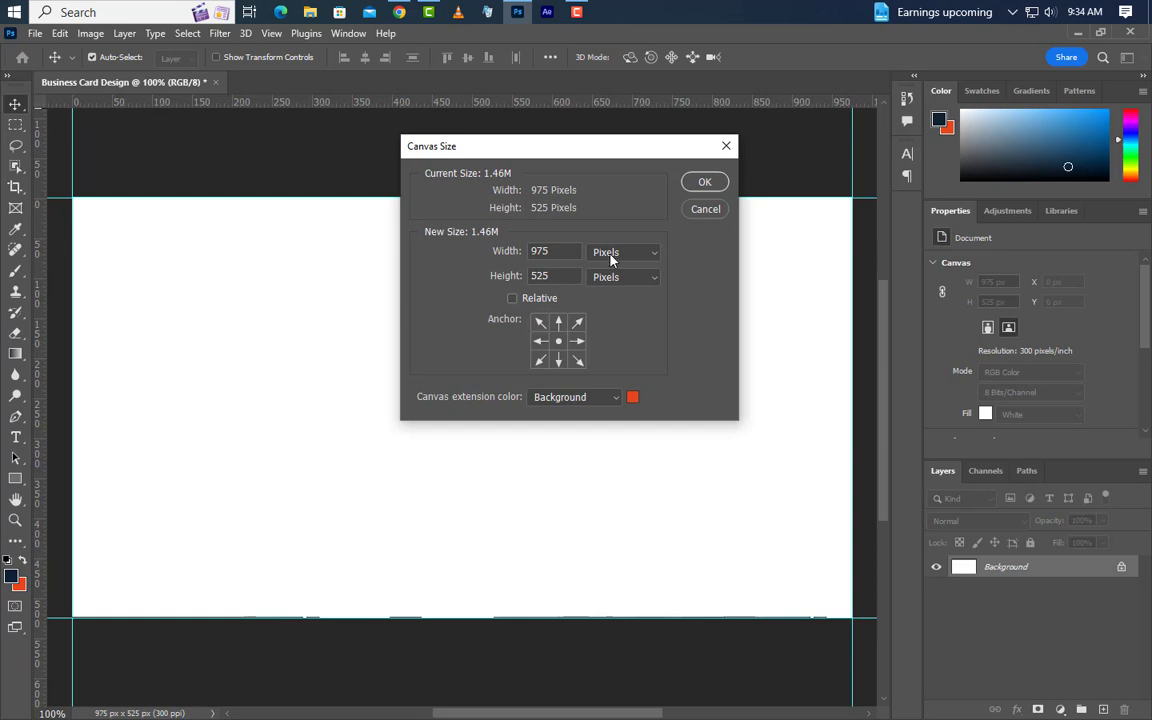
Enlarge the card canvas to 3.5 × 2 inches in Canvas Size.
left_click(606, 295)
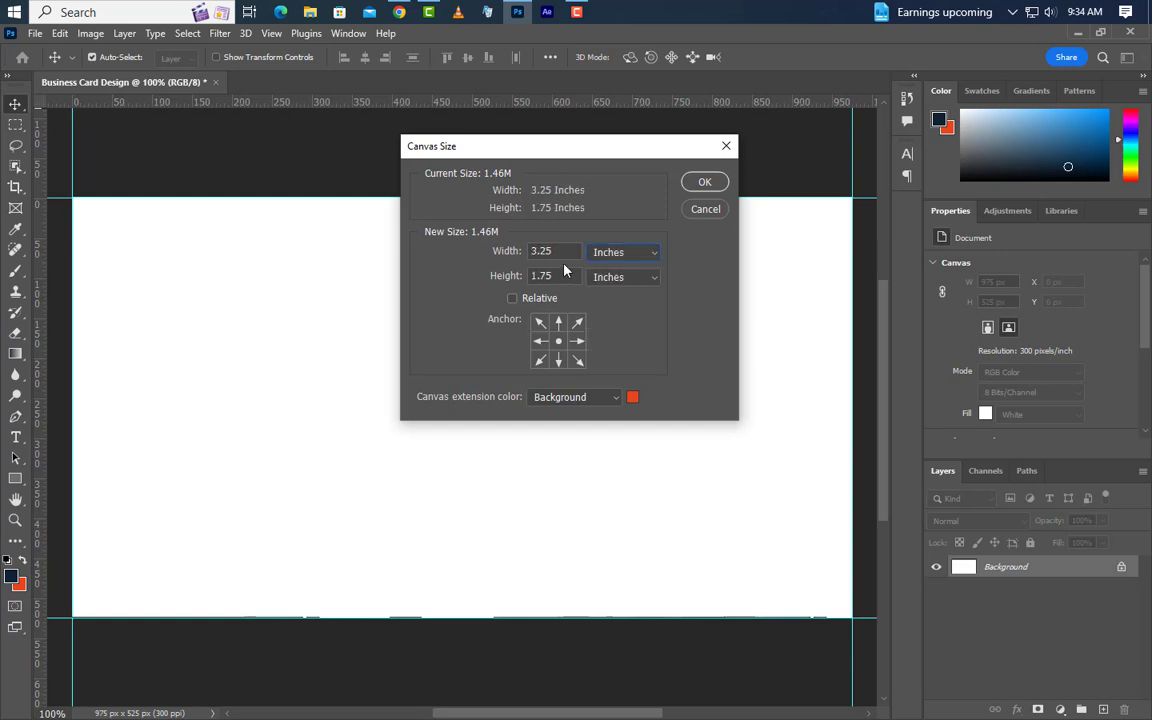
key("BackSpace")
type("5")
left_click(700, 181)
Fit the canvas on screen and place guides along the card's top and side edges.
key("ctrl+0")
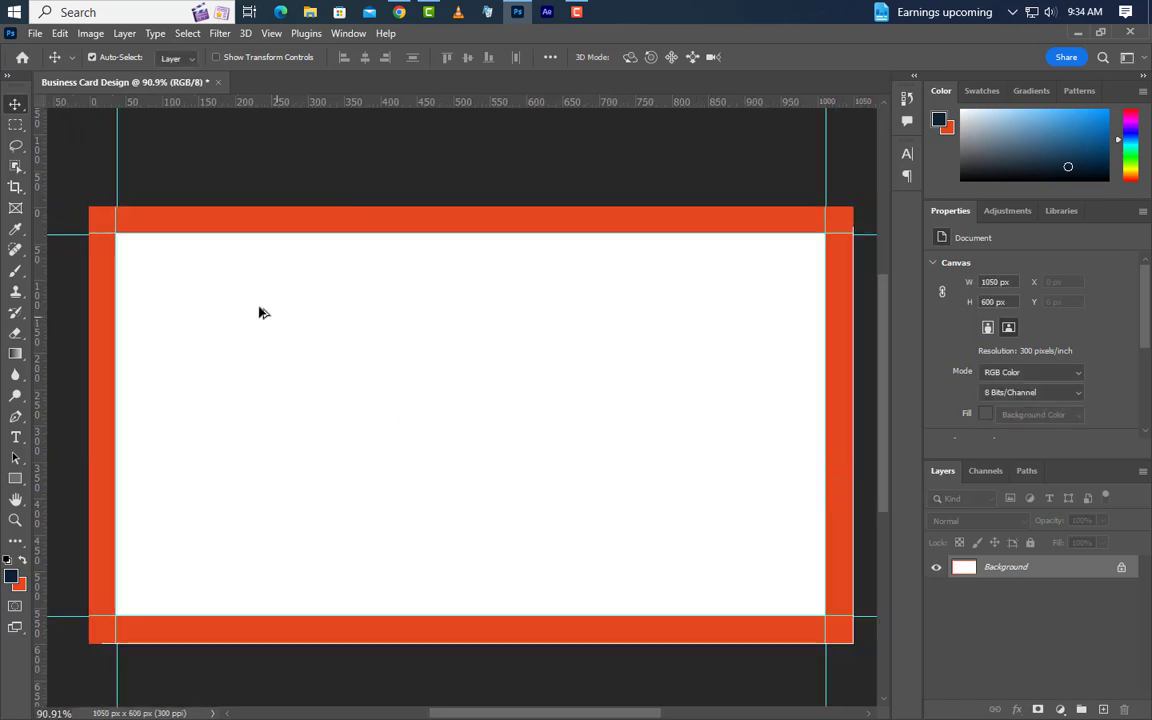
left_click_drag(520, 101, 85, 640)
left_click_drag(42, 552, 853, 472)
Enlarge the canvas to 3.75 × 2.25 inches (1125 × 675 px).
left_click(89, 34)
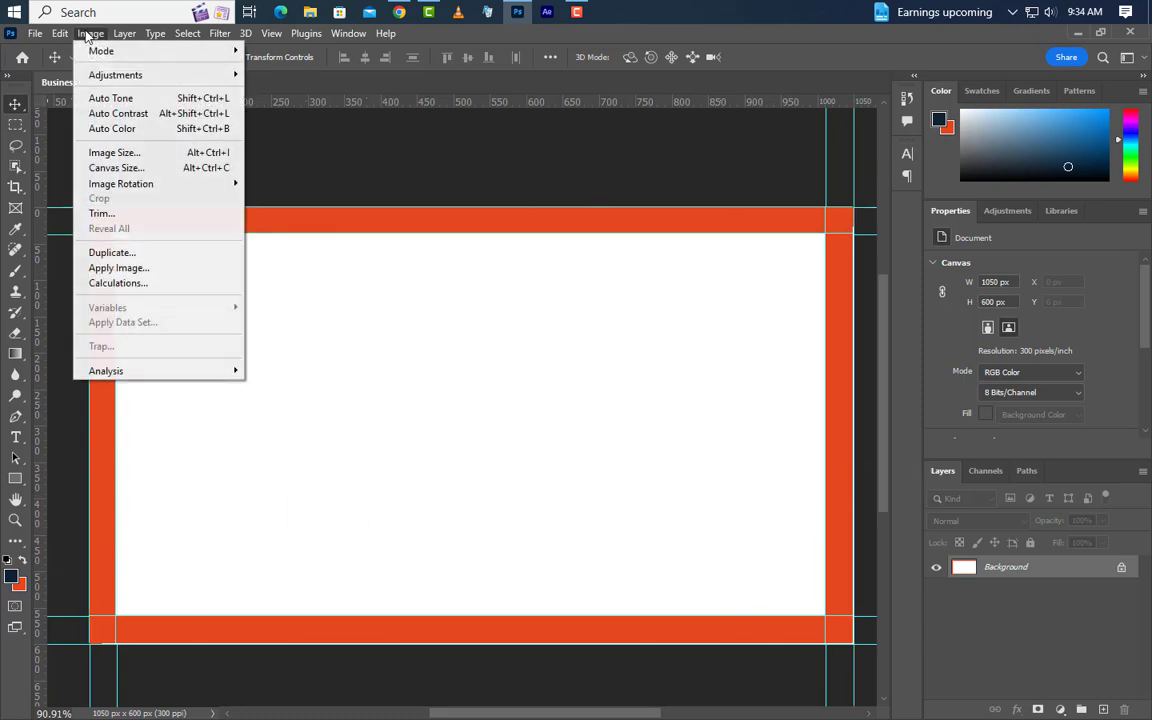
left_click(103, 168)
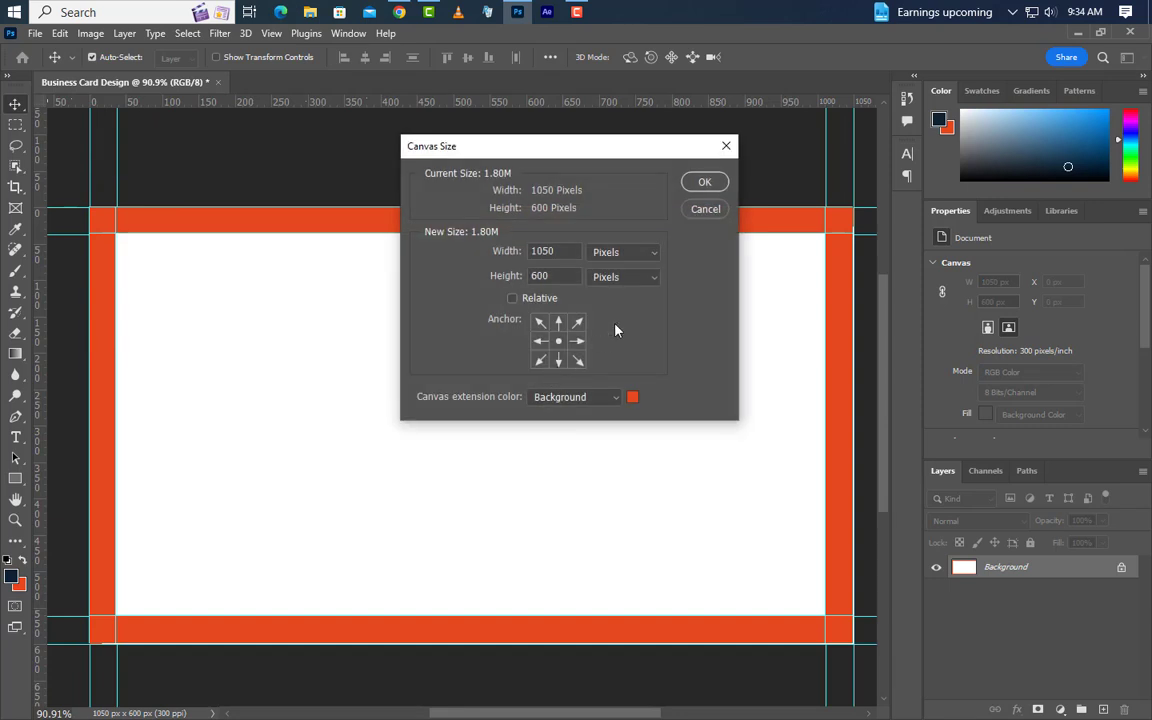
left_click(622, 252)
left_click(625, 296)
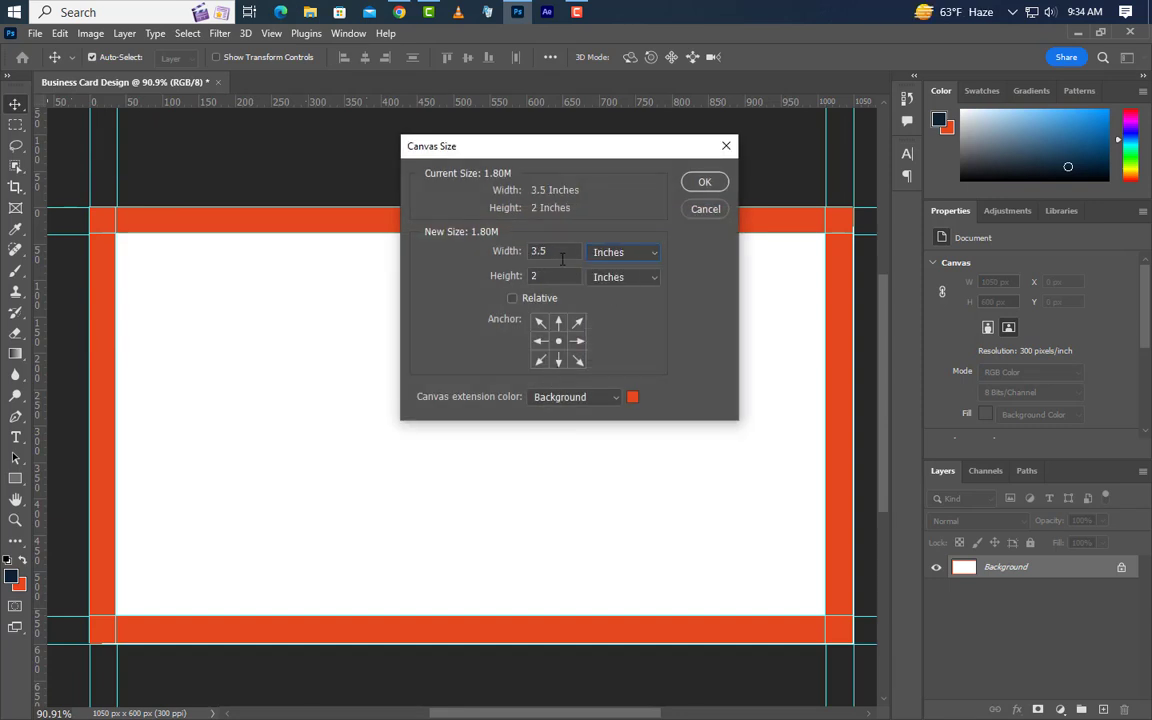
key("BackSpace")
type("75")
left_click(698, 184)
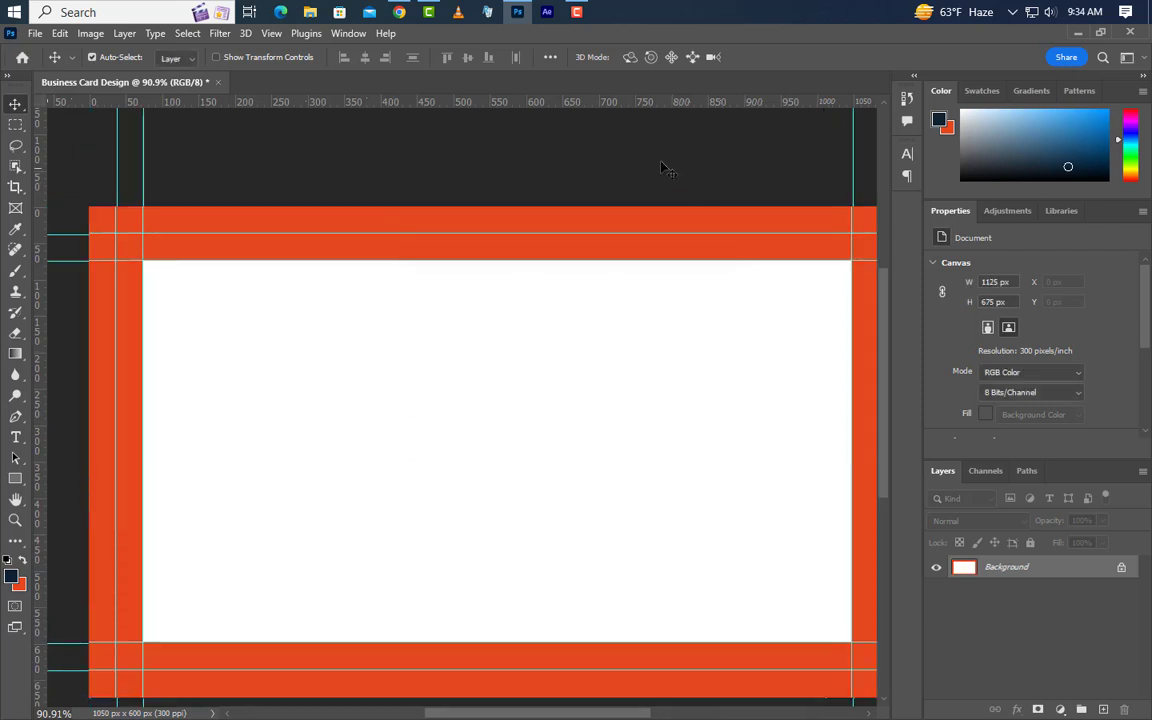
Fill the whole canvas with white and add horizontal and vertical centre guides.
left_click(10, 578)
left_click(281, 416)
left_click(1035, 299)
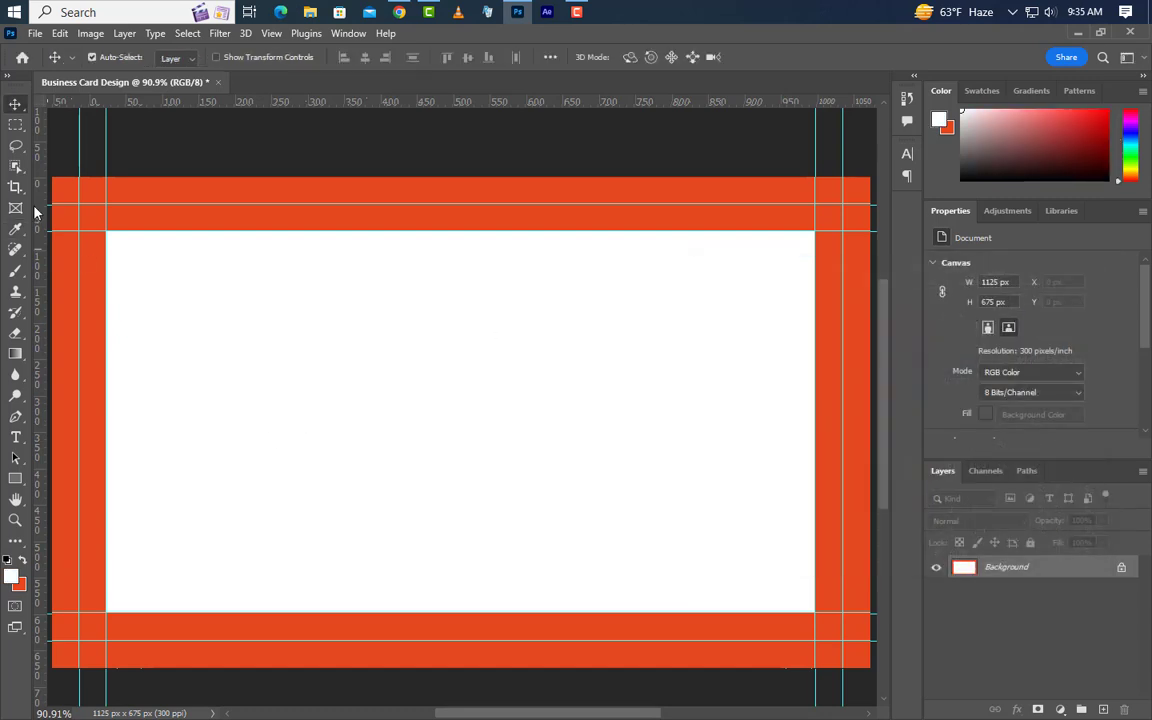
left_click(60, 33)
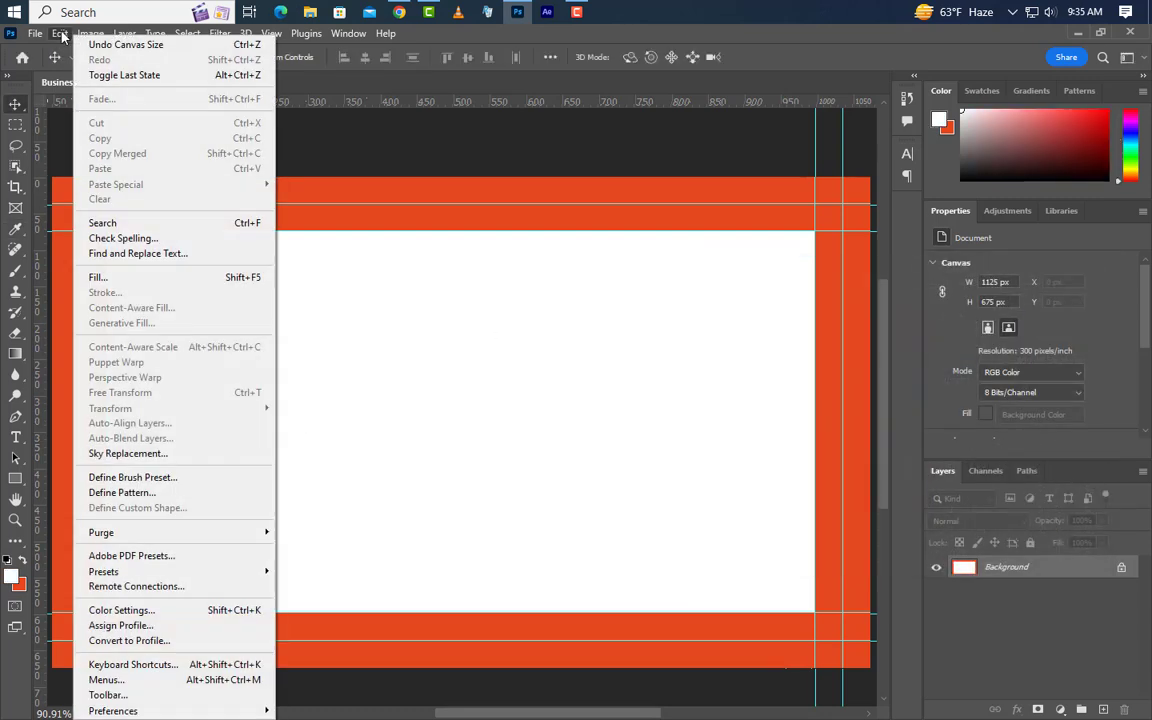
left_click(145, 278)
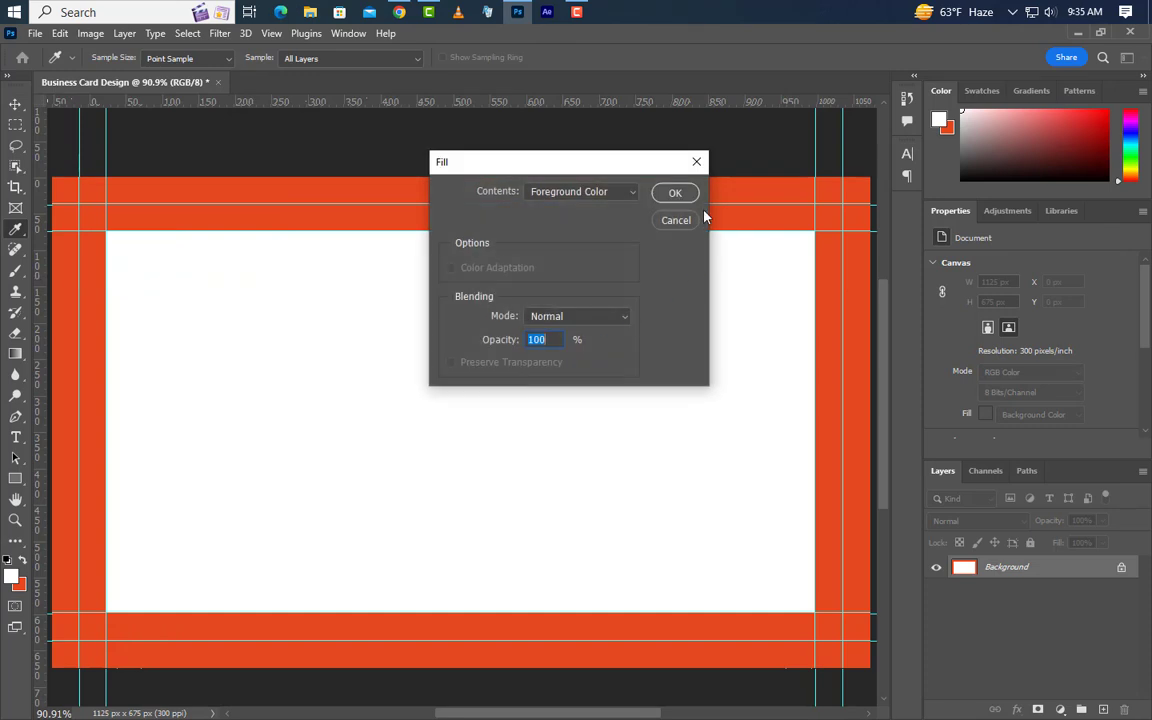
left_click(674, 193)
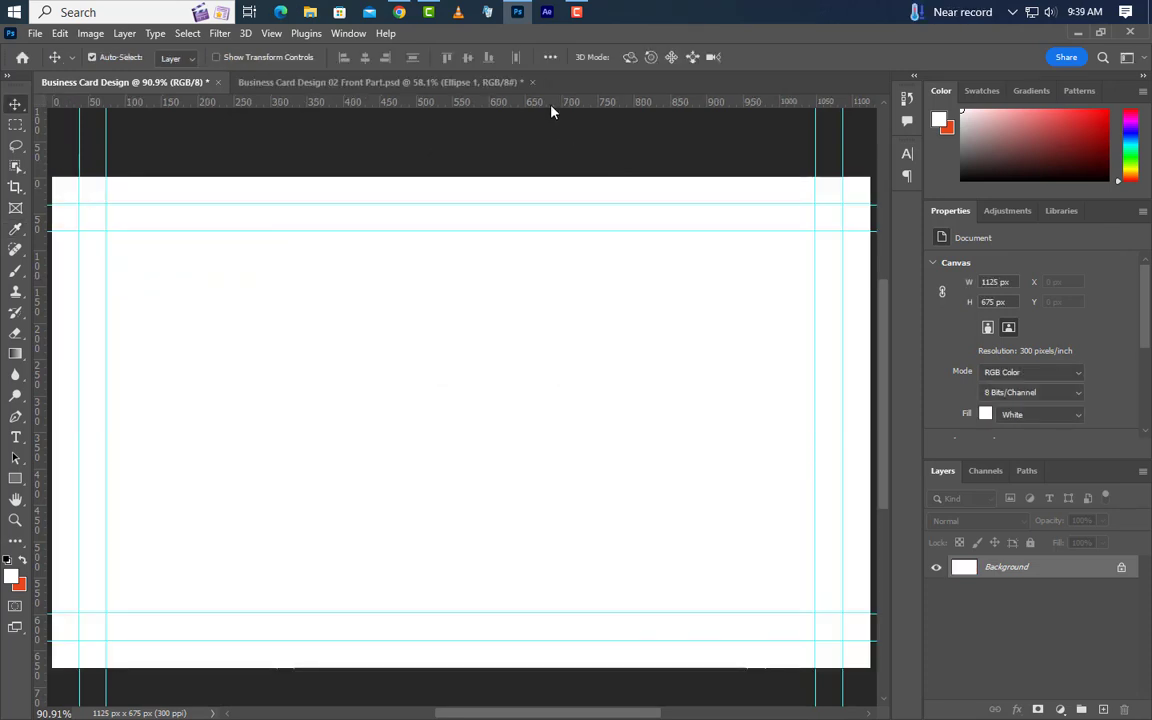
left_click_drag(550, 109, 516, 423)
left_click_drag(43, 492, 468, 512)
Draw a circle with the Ellipse Tool on the card's left side and size it to 1100 px.
key("shift+u")
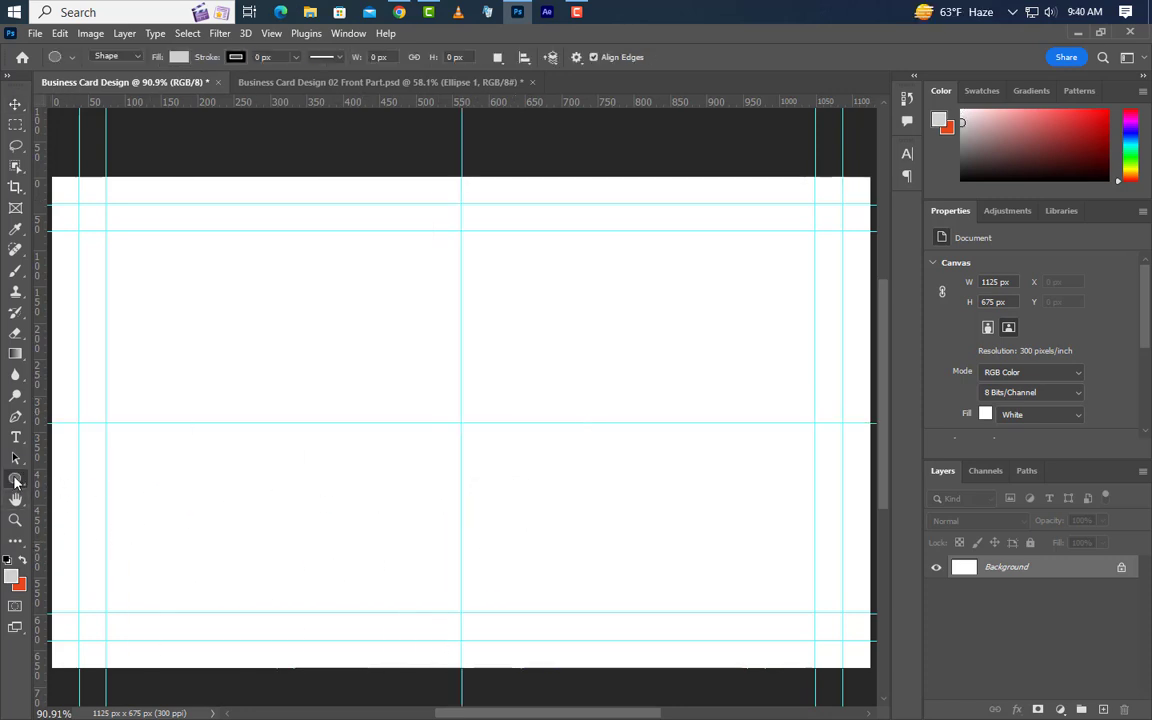
right_click(15, 478)
left_click(70, 492)
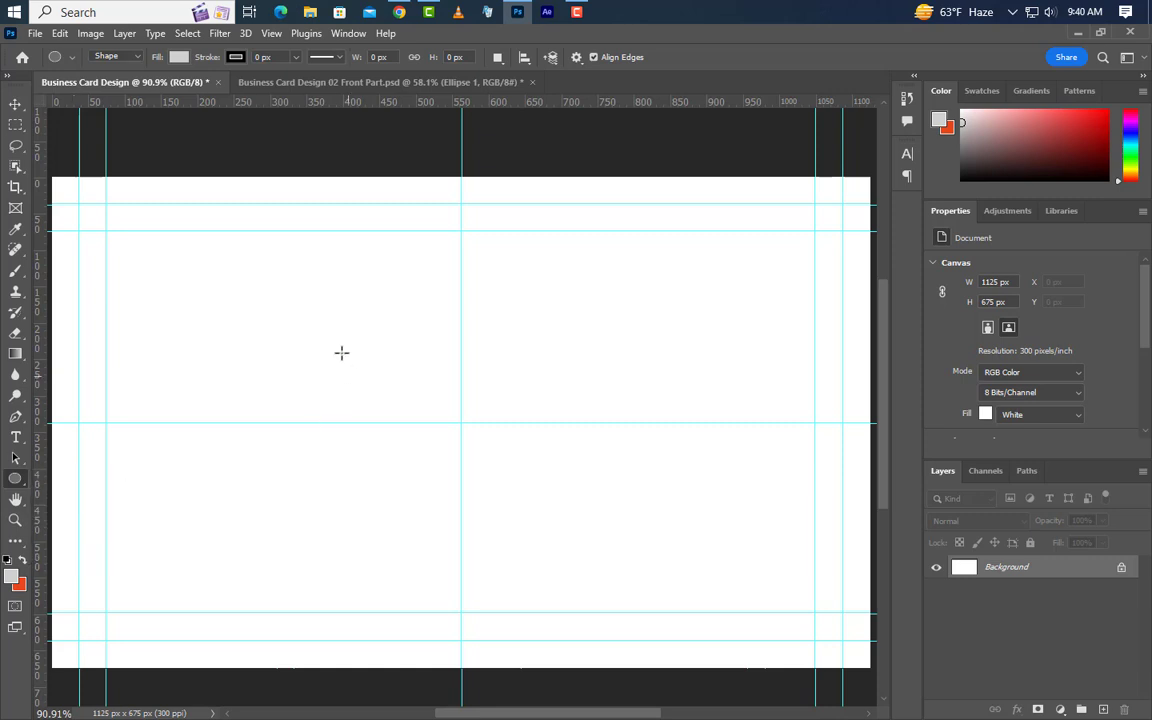
left_click_drag(266, 276, 630, 594)
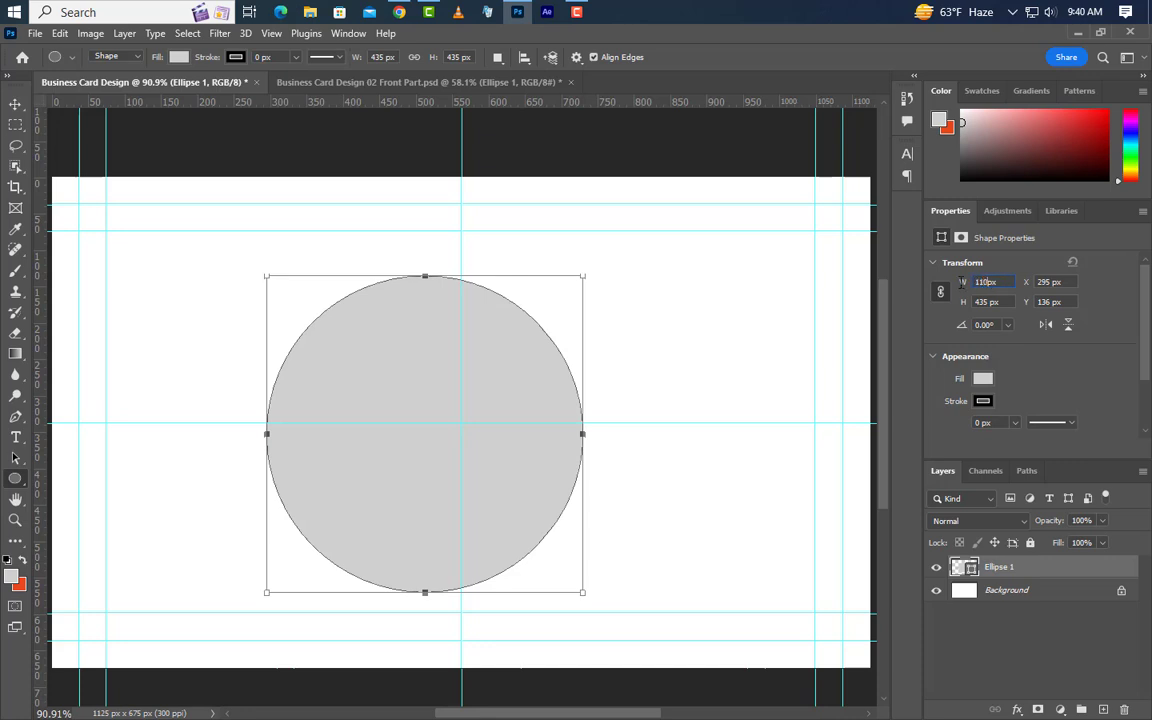
type("1100")
key("Return")
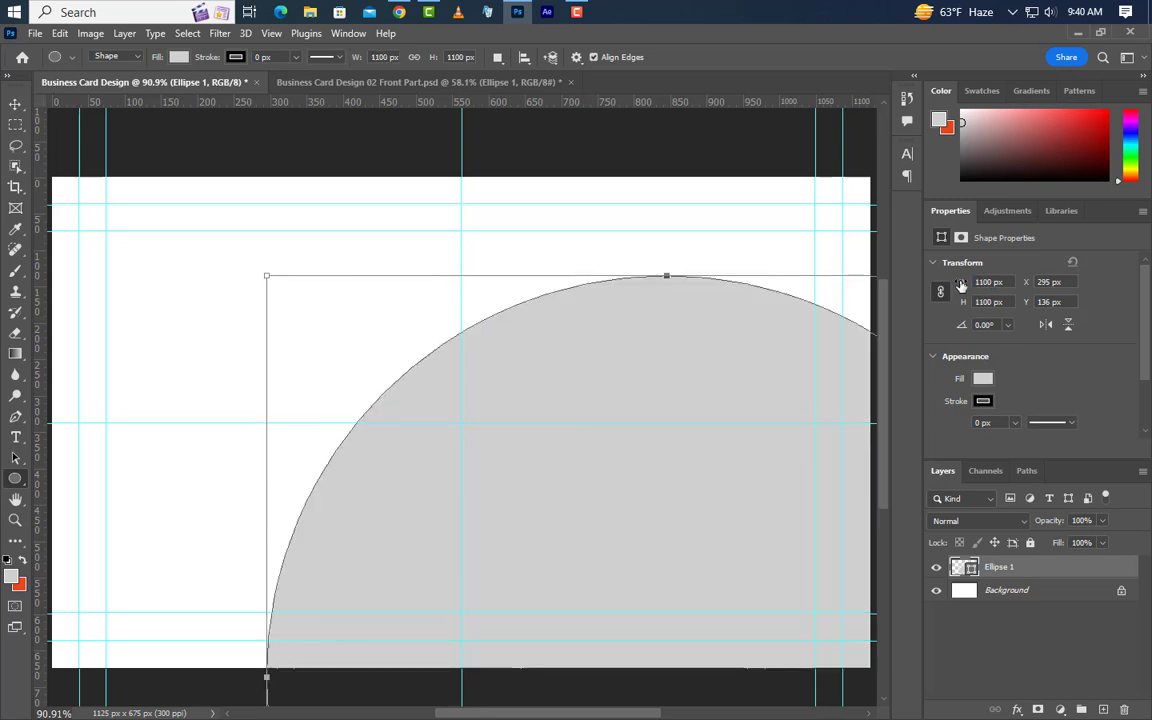
Move the circle to cover the card's left half, then duplicate its layer.
key("ctrl+t")
left_click_drag(438, 402, 491, 506)
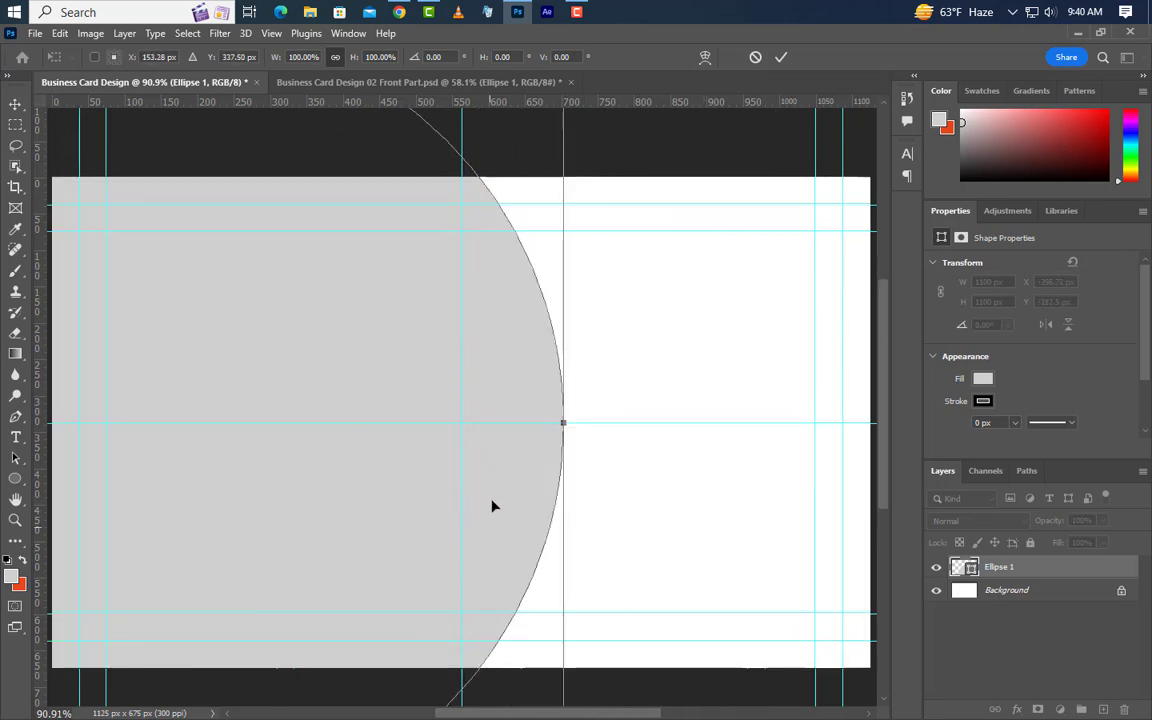
left_click(782, 57)
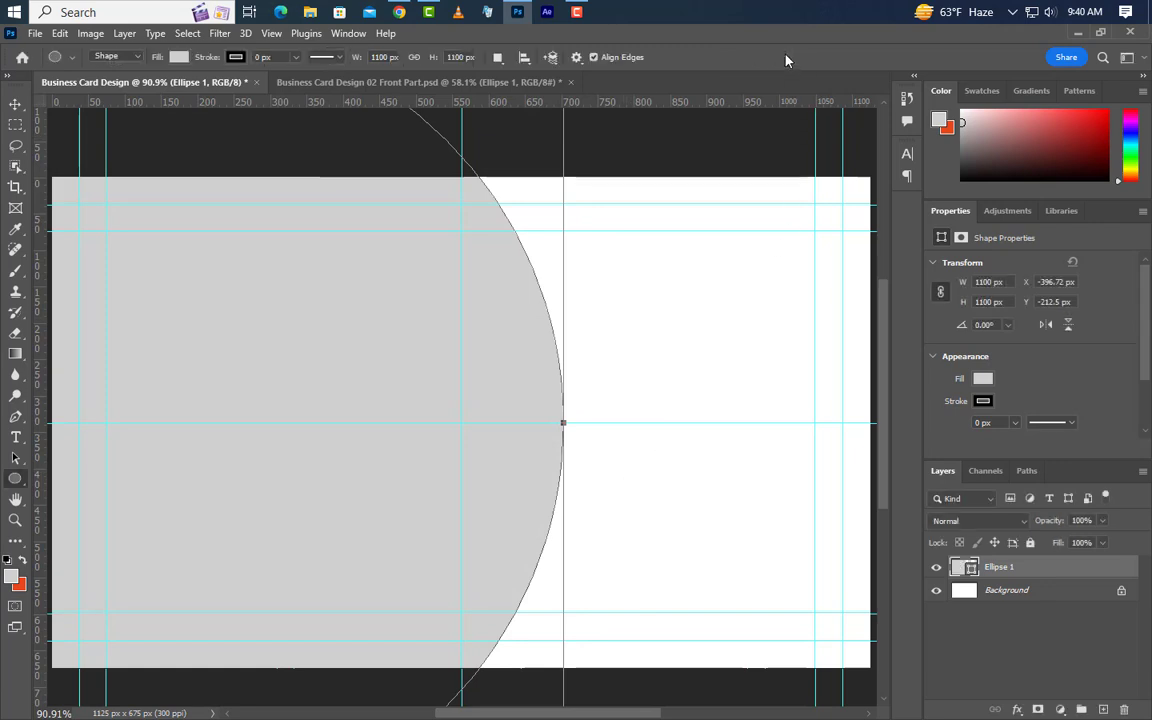
left_click_drag(1100, 573, 1104, 709)
double_click(964, 567)
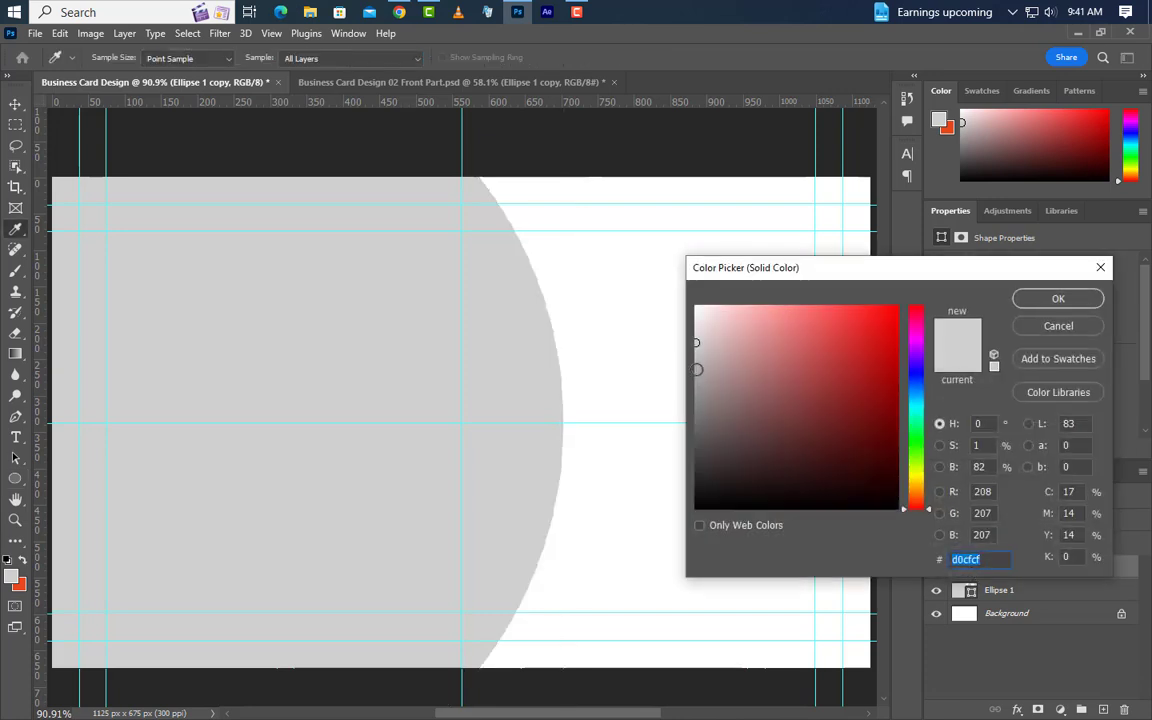
Give the circle copy a darker grey b0afaf fill and enlarge it to 1147 px.
left_click(697, 368)
left_click(1088, 301)
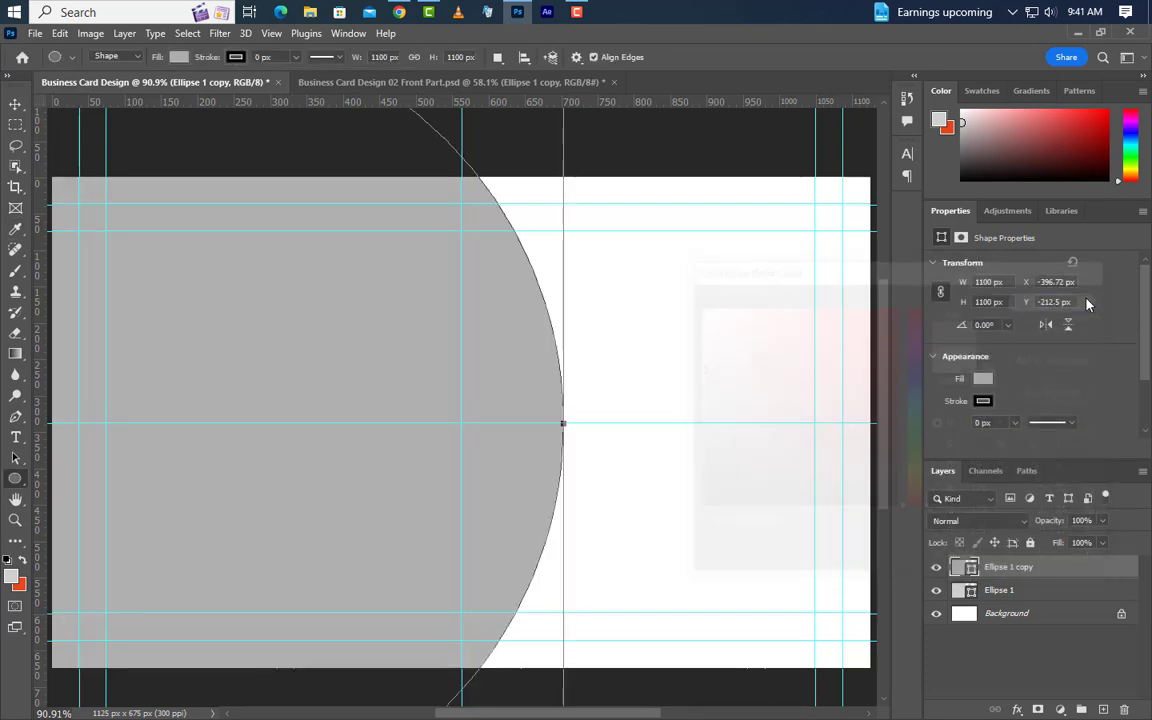
scroll(624, 343, "down", 4)
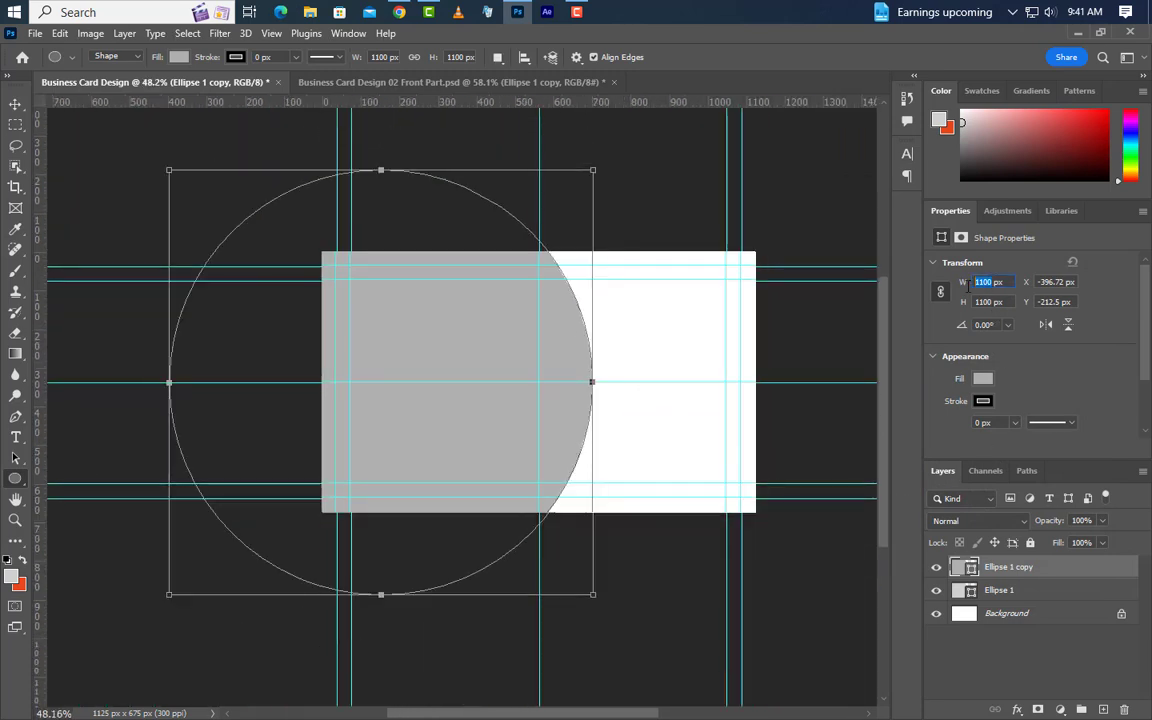
type("47")
key("Return")
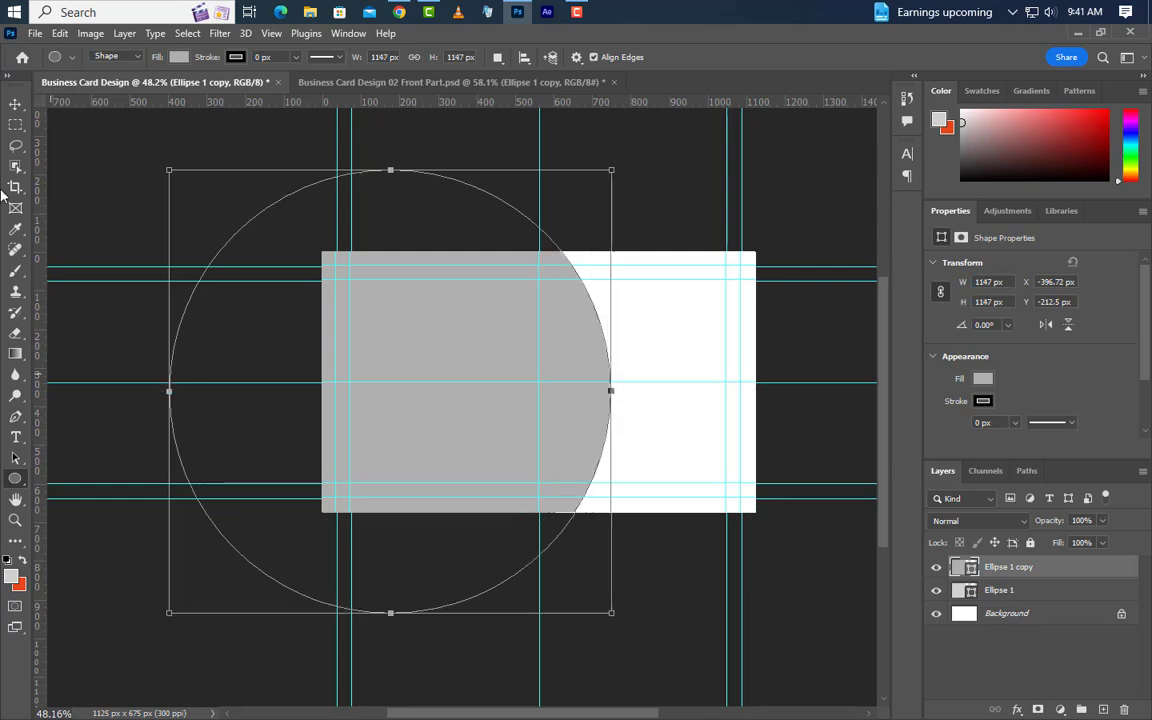
Offset the enlarged copy so a light grey crescent edge shows, then duplicate the copy layer.
left_click(15, 103)
left_click_drag(580, 432, 521, 388)
key("ctrl+t")
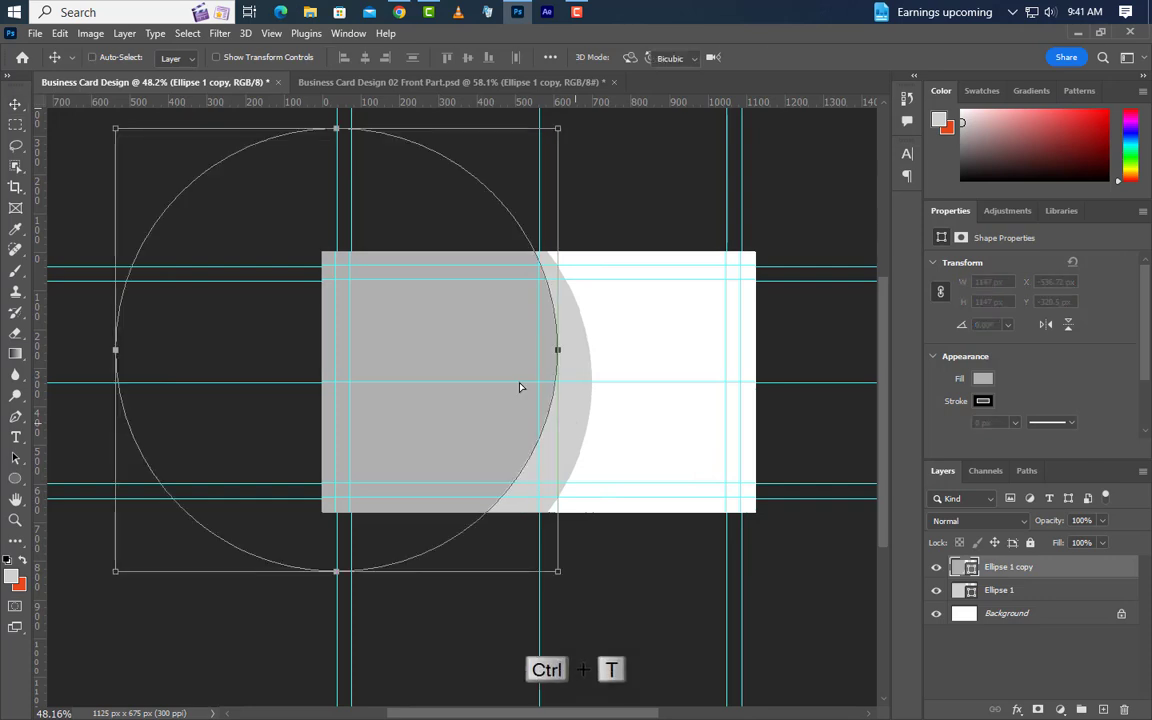
left_click_drag(481, 473, 537, 467)
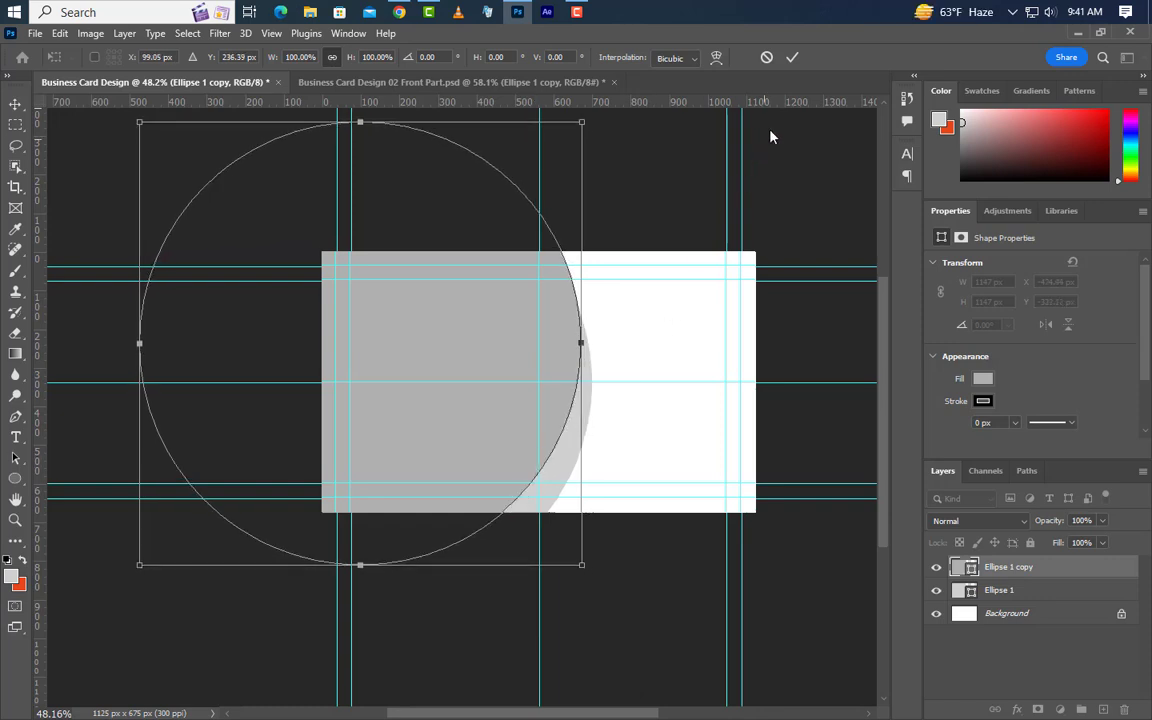
left_click(793, 58)
left_click(576, 447)
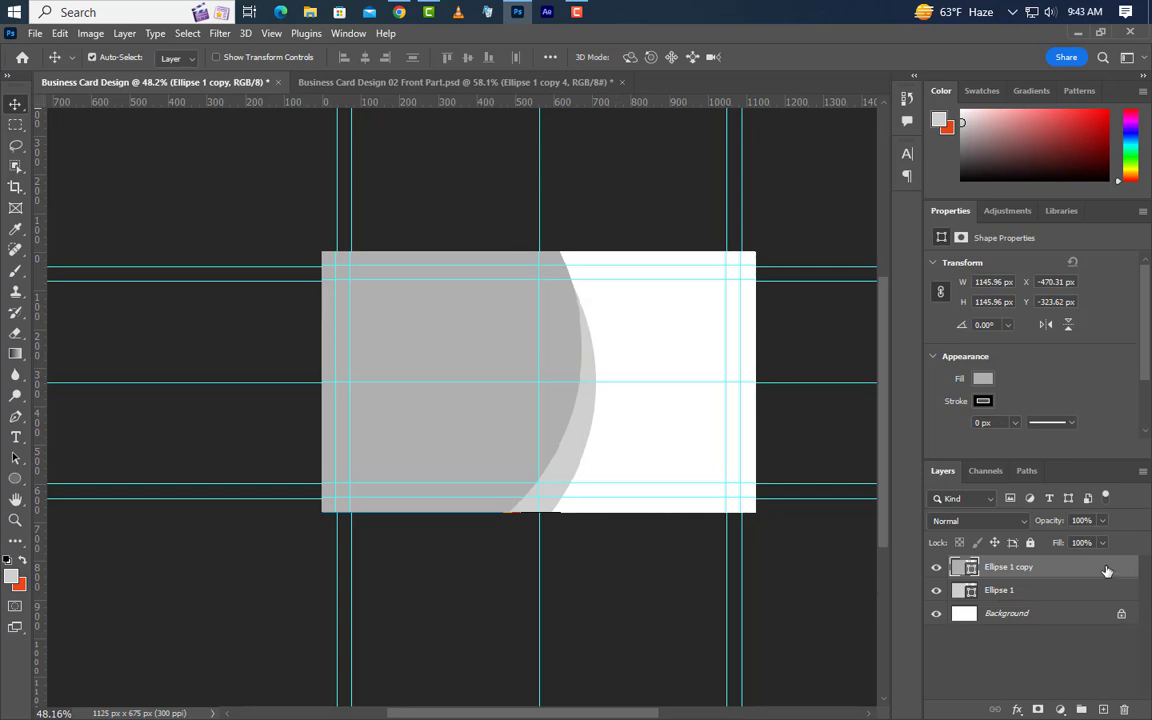
left_click_drag(1106, 571, 1103, 709)
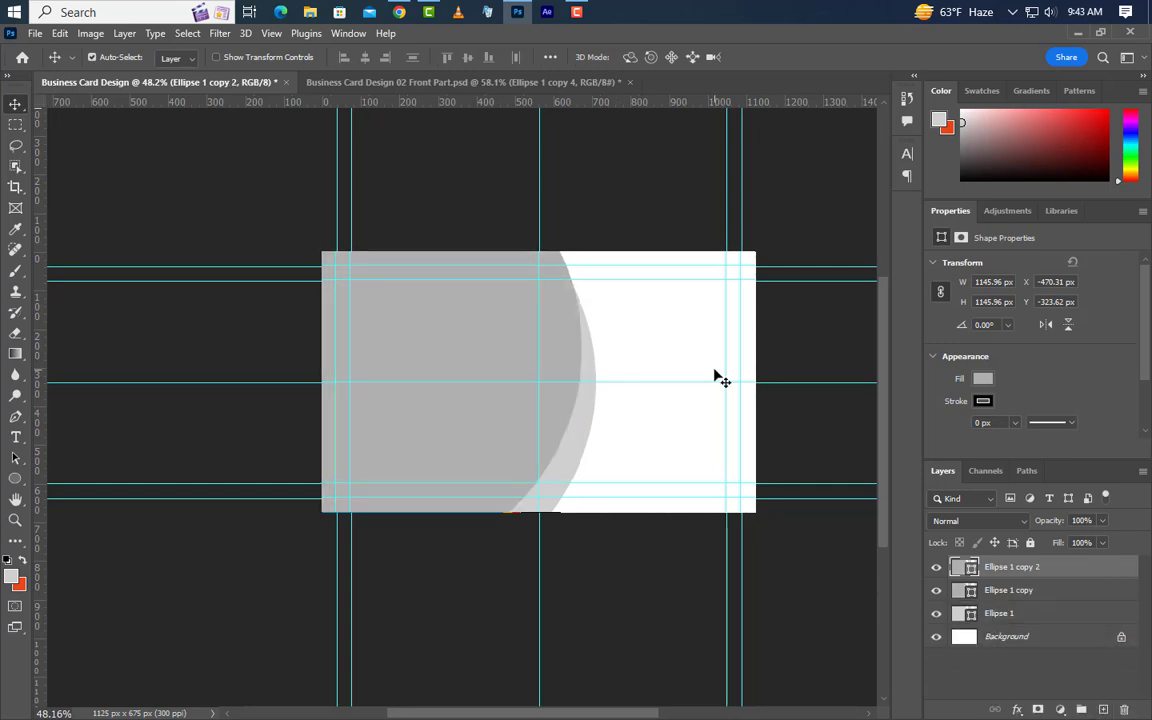
Shrink the third circle to 97% and give it a darker grey fill.
key("ctrl+t")
scroll(458, 324, "up", 1)
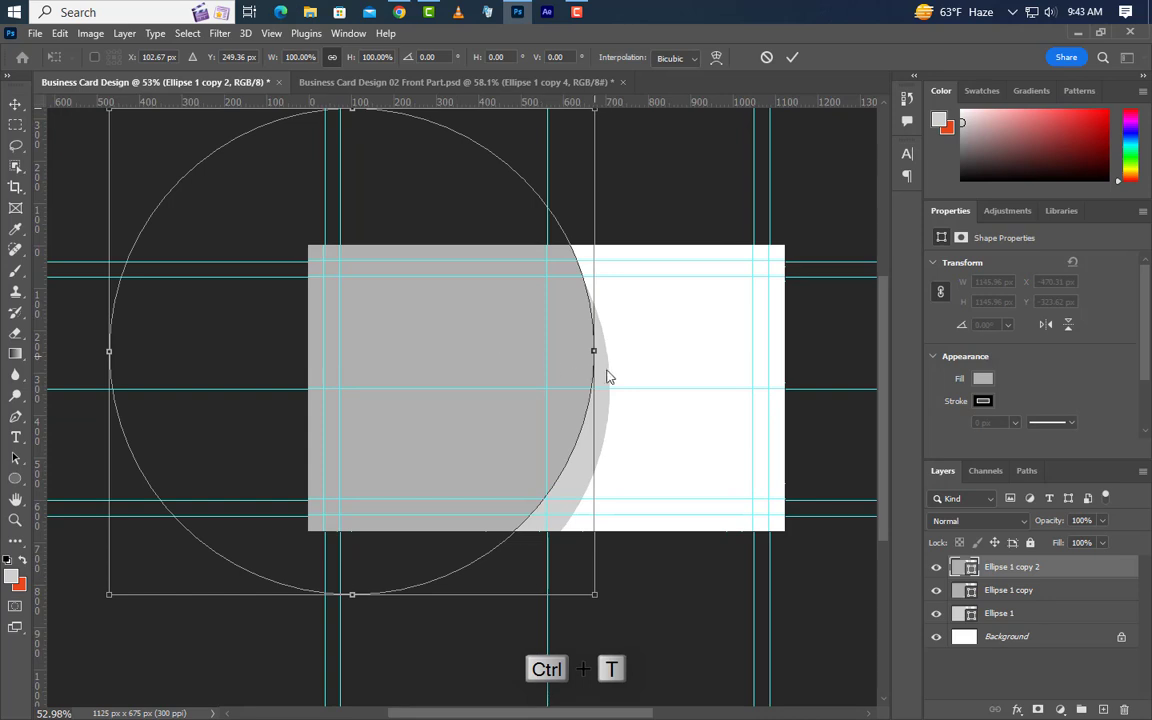
left_click_drag(594, 351, 587, 351)
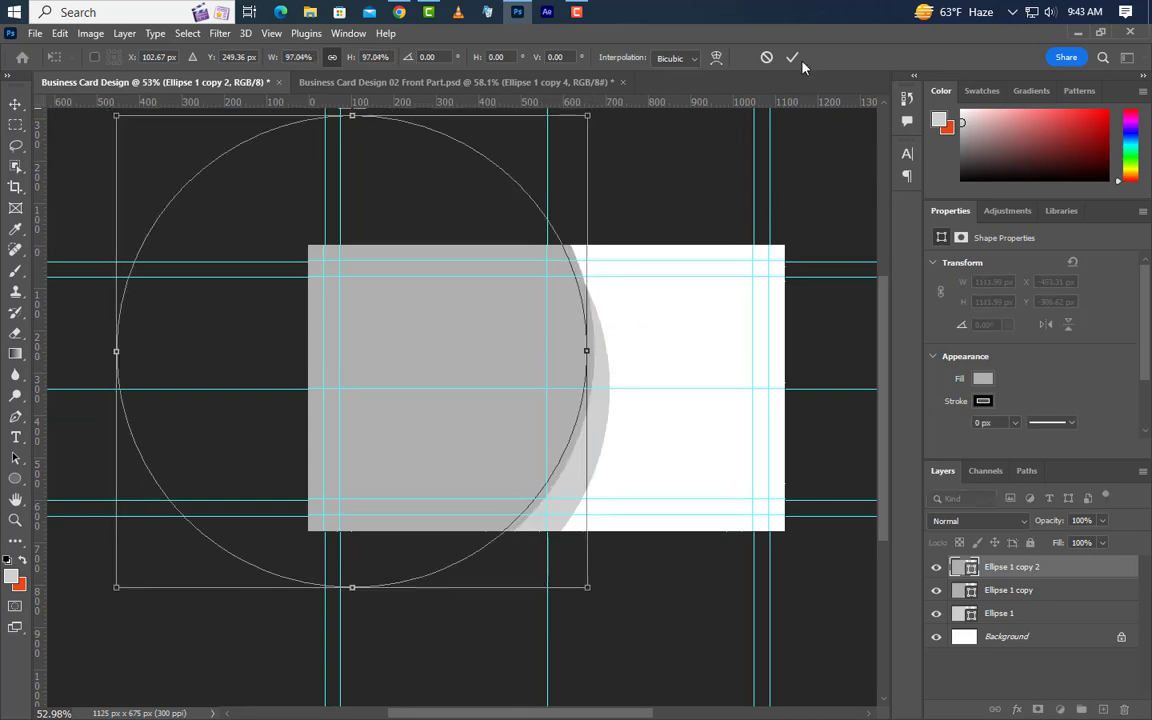
left_click(792, 58)
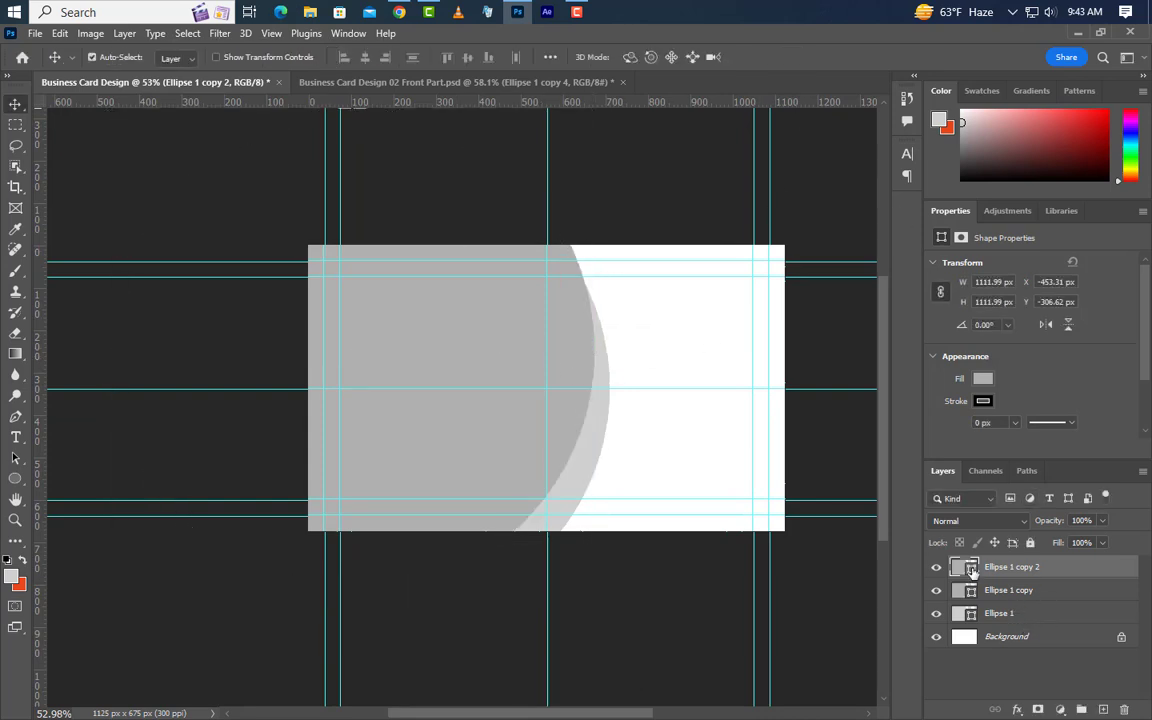
double_click(970, 568)
left_click(699, 427)
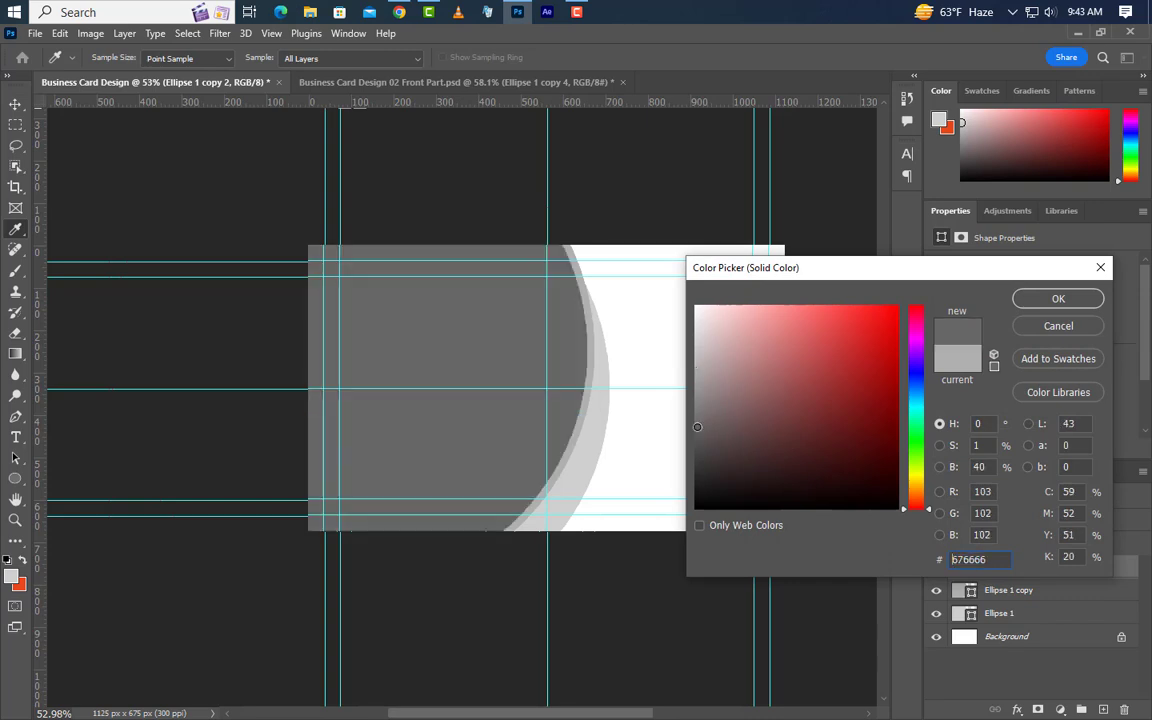
left_click(1058, 298)
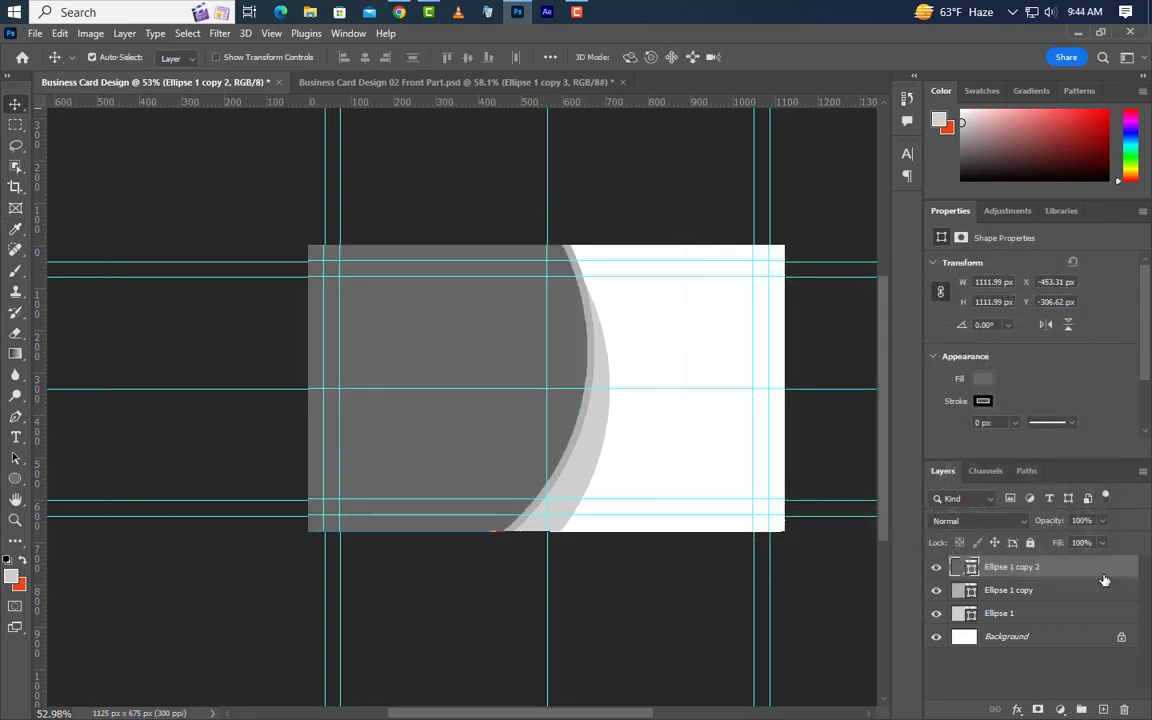
Duplicate the circle twice, hide Ellipse 1 copy 2, and set the newest copy's width to 976 px.
left_click_drag(1104, 573, 1102, 712)
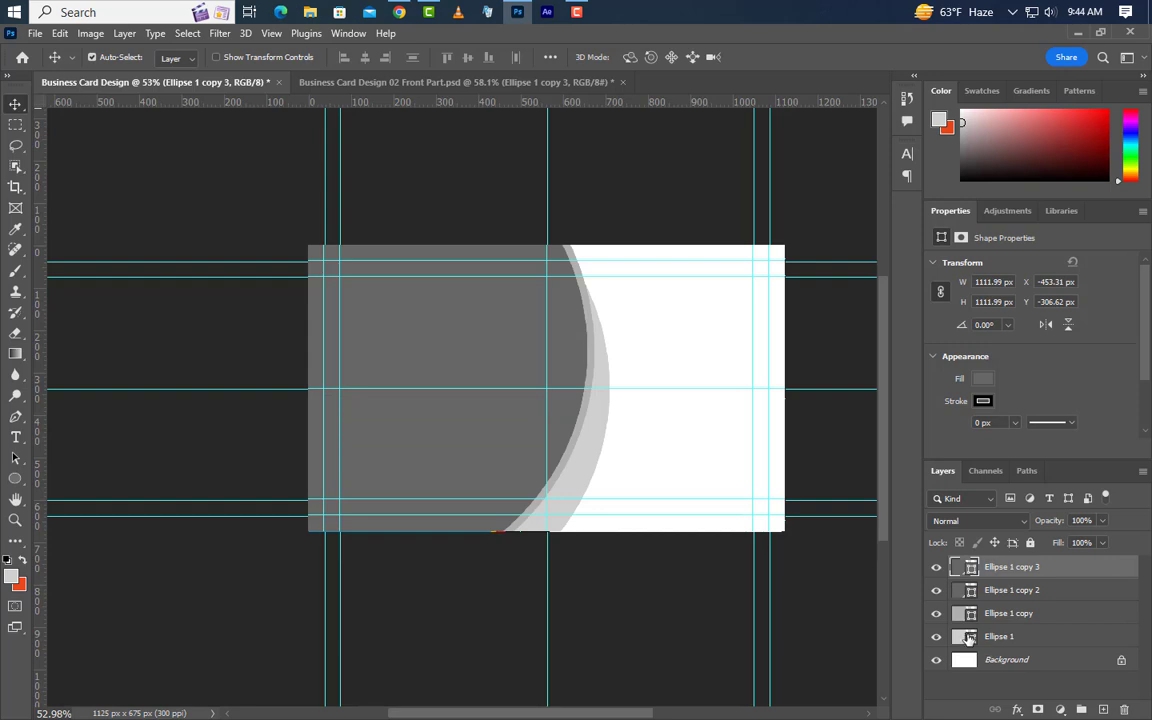
left_click(938, 591)
left_click_drag(1112, 569, 1106, 708)
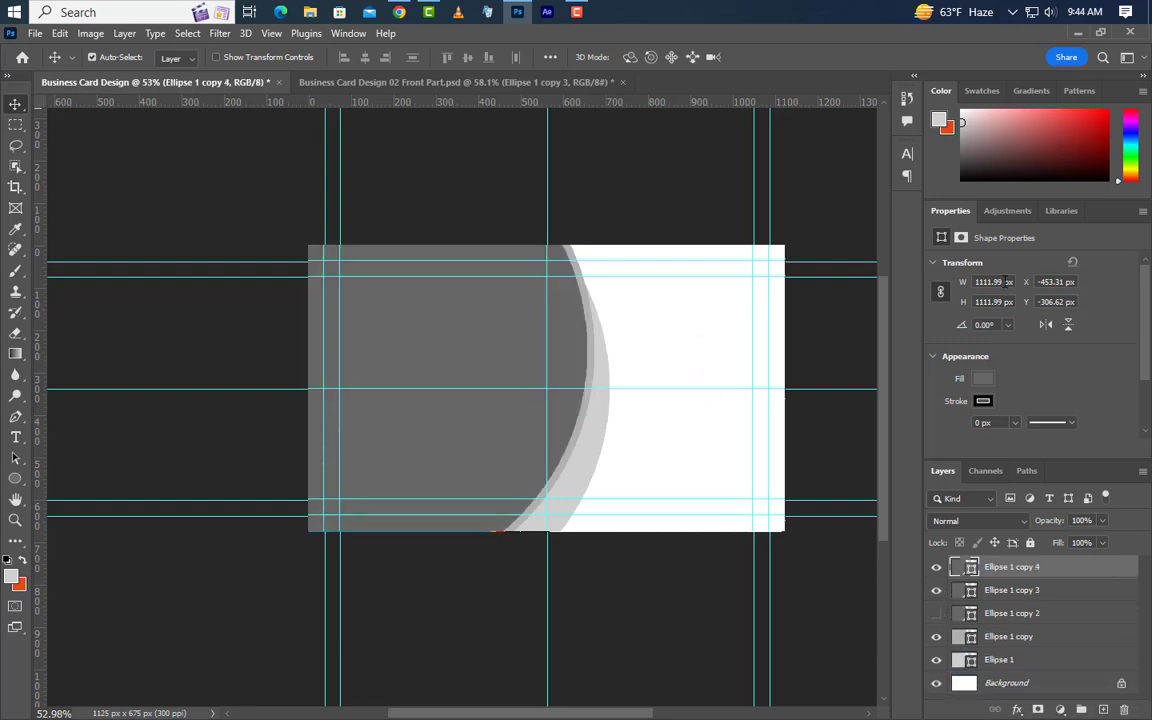
type("9px")
type("6")
key("Return")
Fill Ellipse 1 copy 4 with deep charcoal and shift it down and right.
double_click(970, 568)
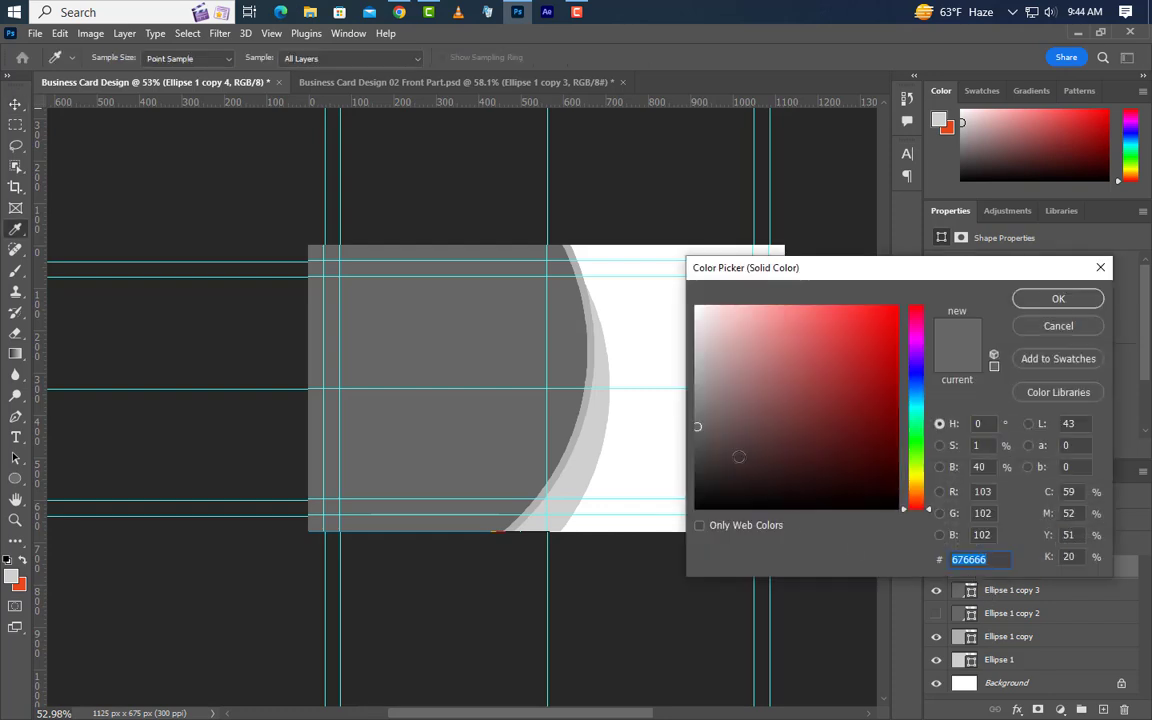
left_click(697, 467)
left_click(1058, 298)
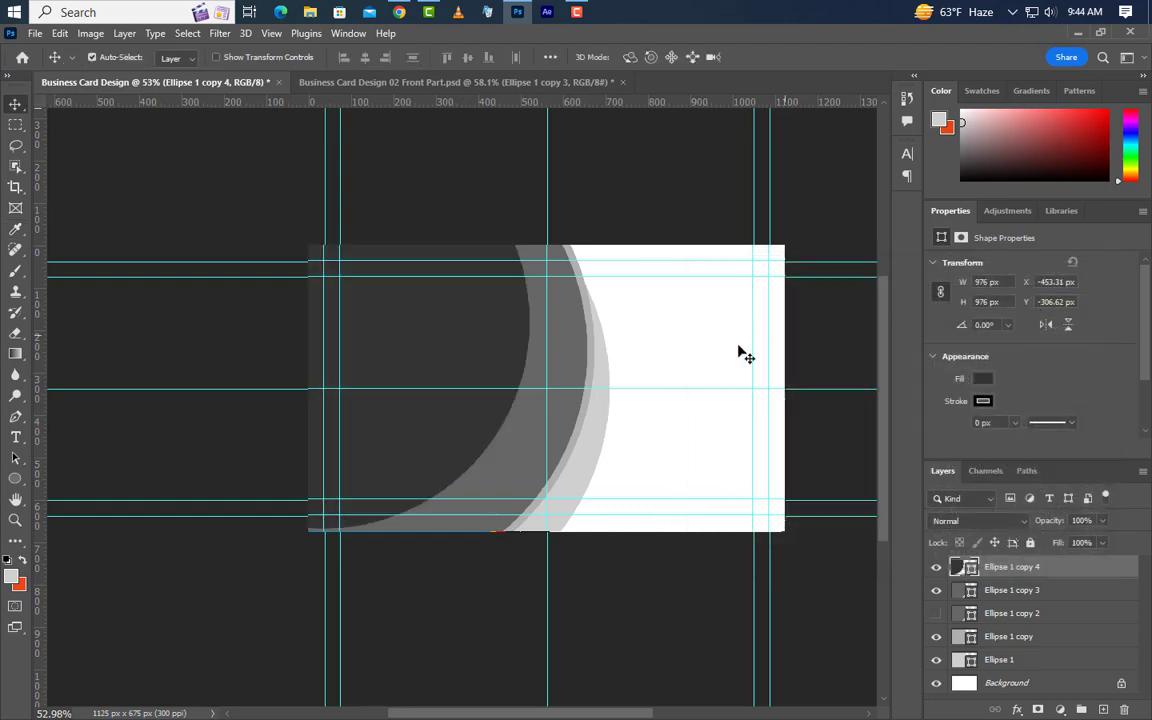
key("ctrl+t")
left_click_drag(391, 362, 418, 436)
scroll(484, 488, "up", 2)
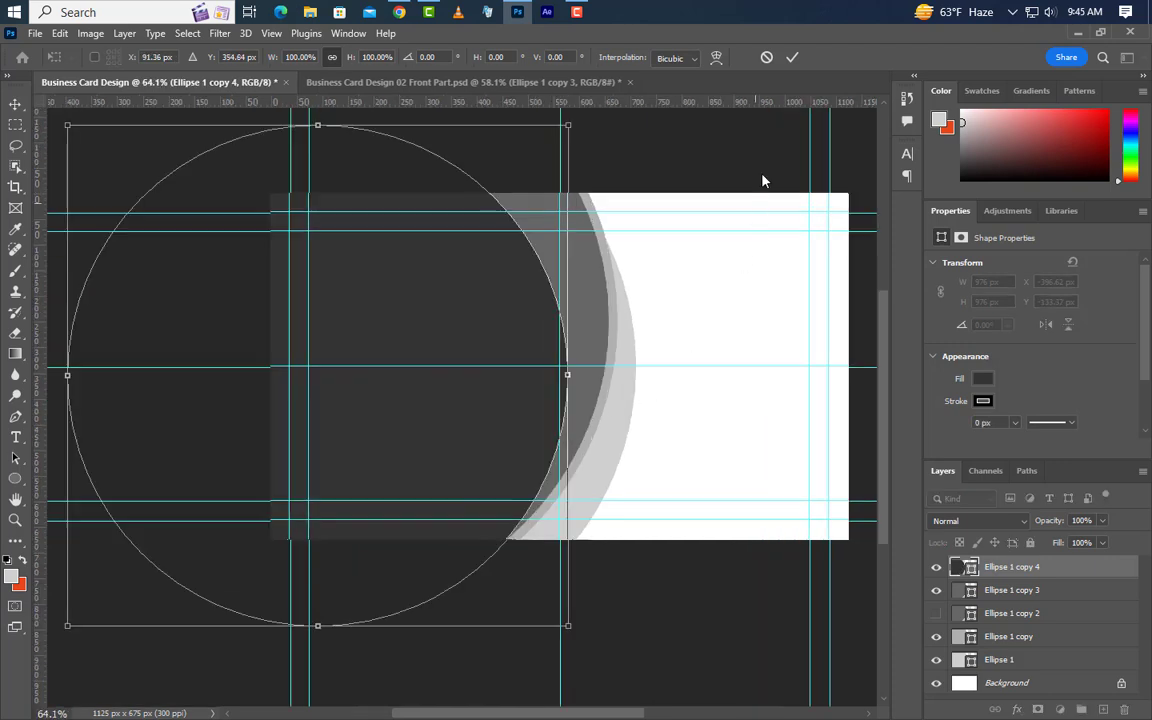
Cut the dark circle's shape out of rasterized Ellipse 1 copy 3 and delete that helper layer.
left_click(792, 57)
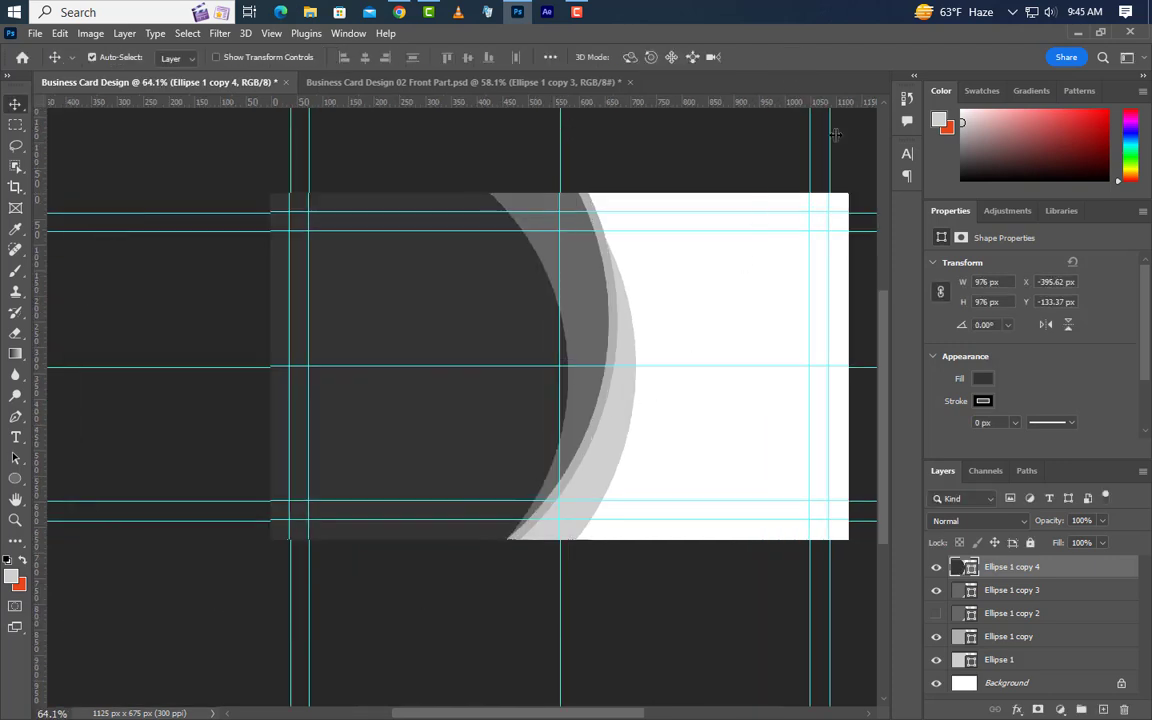
left_click(969, 567, "ctrl")
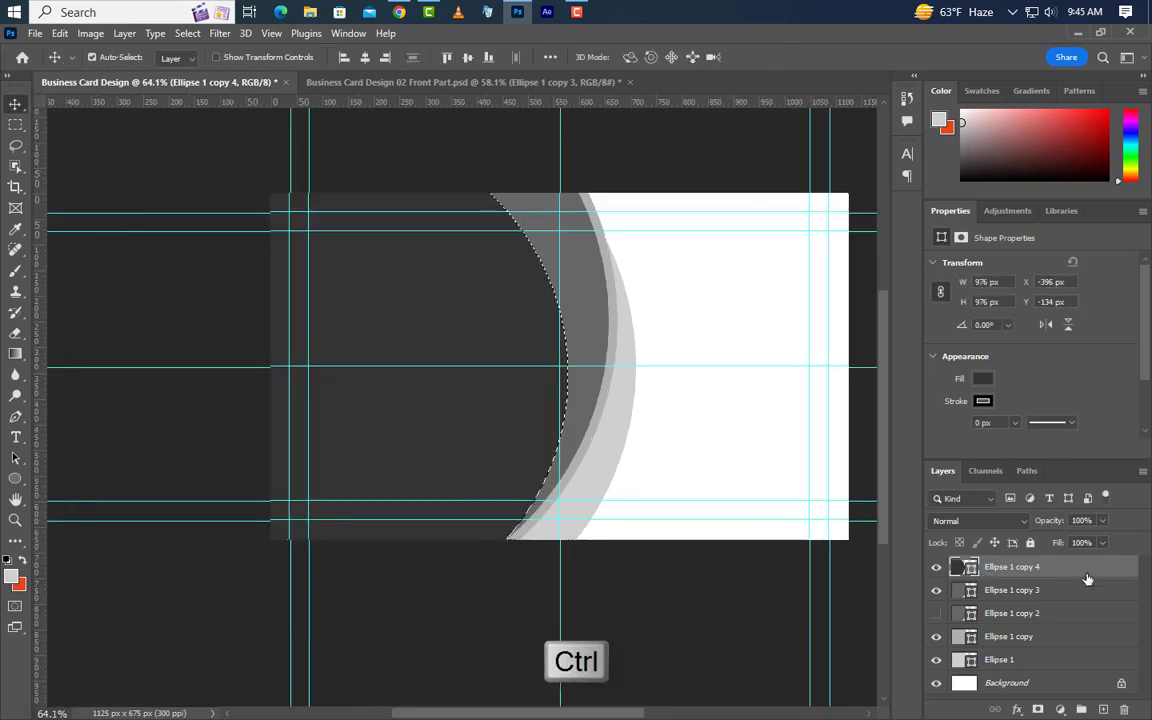
left_click_drag(1120, 636, 1124, 709)
right_click(1090, 571)
left_click(918, 335)
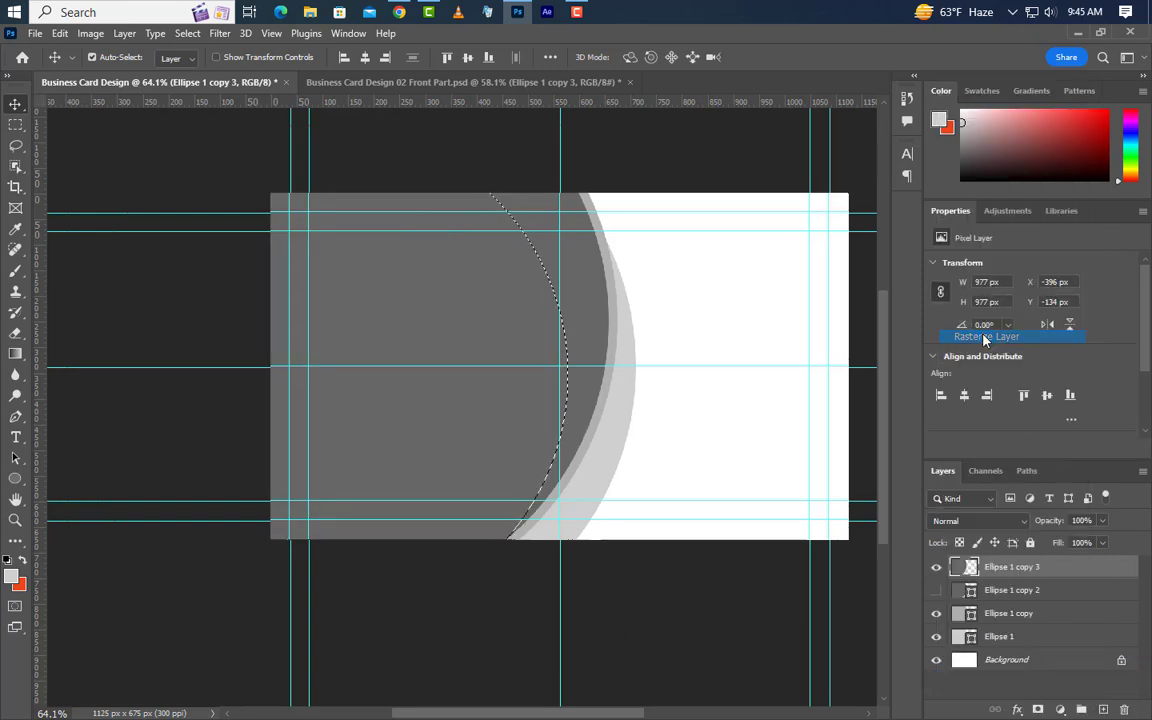
key("Delete")
key("ctrl+d")
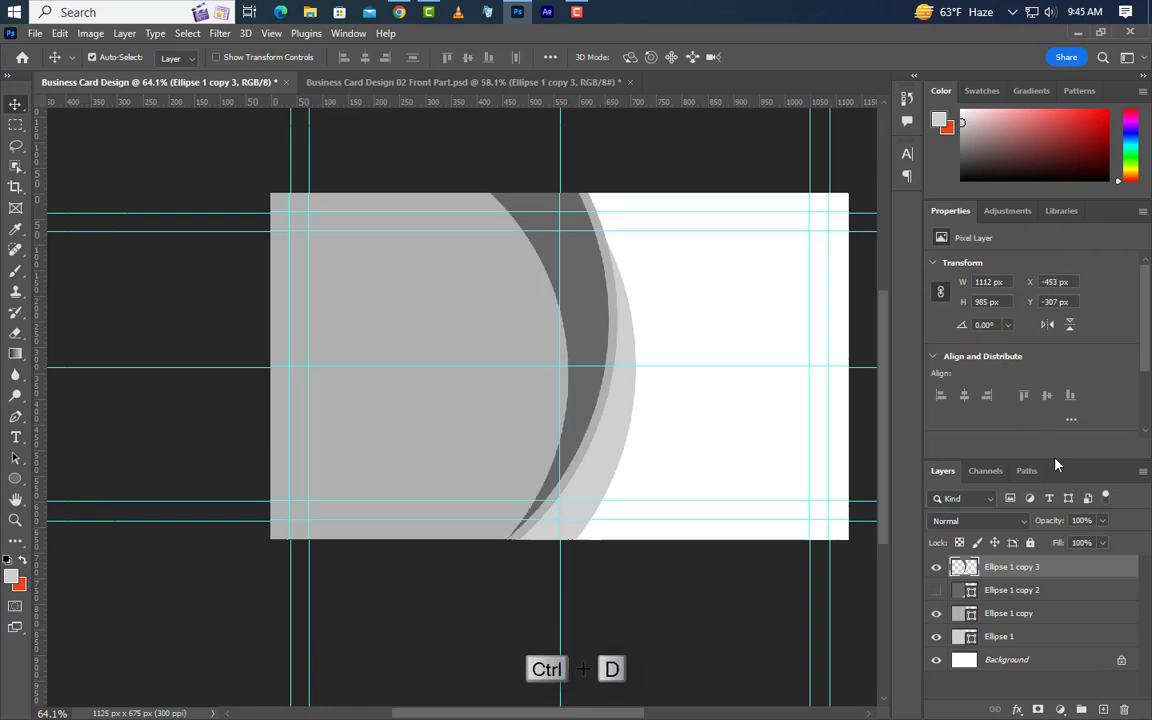
Cut the Ellipse 1 copy shape out of rasterized Ellipse 1 and delete that helper layer.
left_click(970, 617, "ctrl")
left_click(1110, 622)
left_click_drag(1115, 623, 1125, 710)
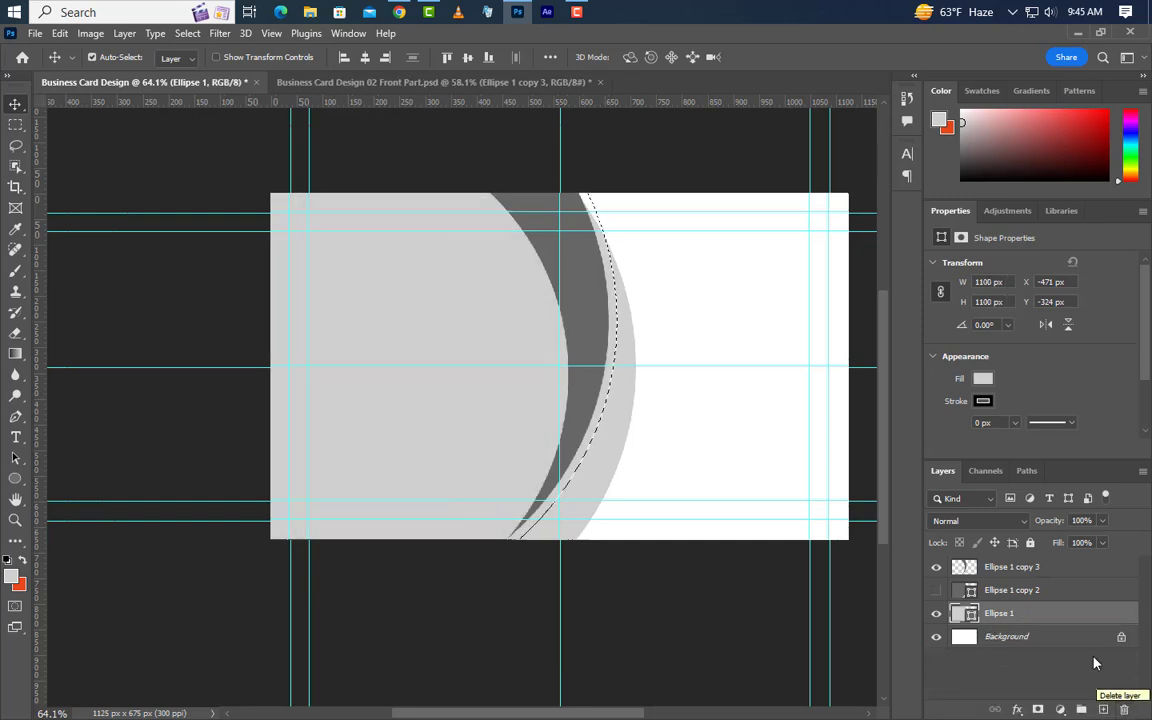
right_click(1054, 615)
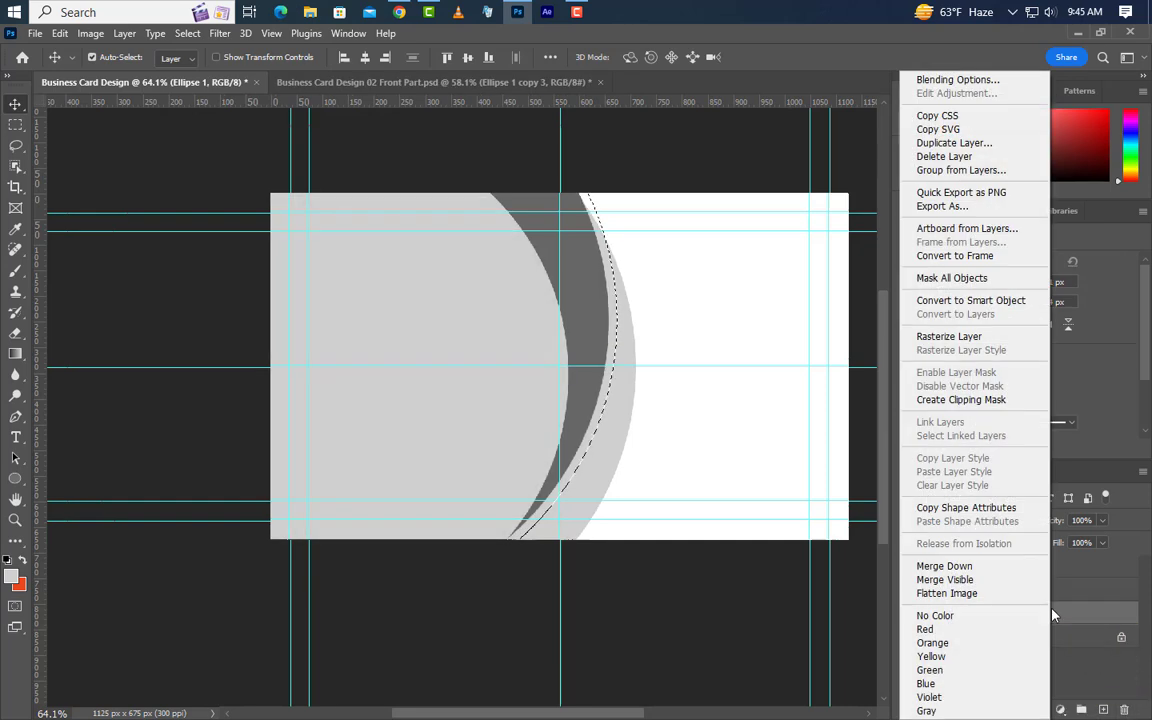
left_click(925, 337)
key("Delete")
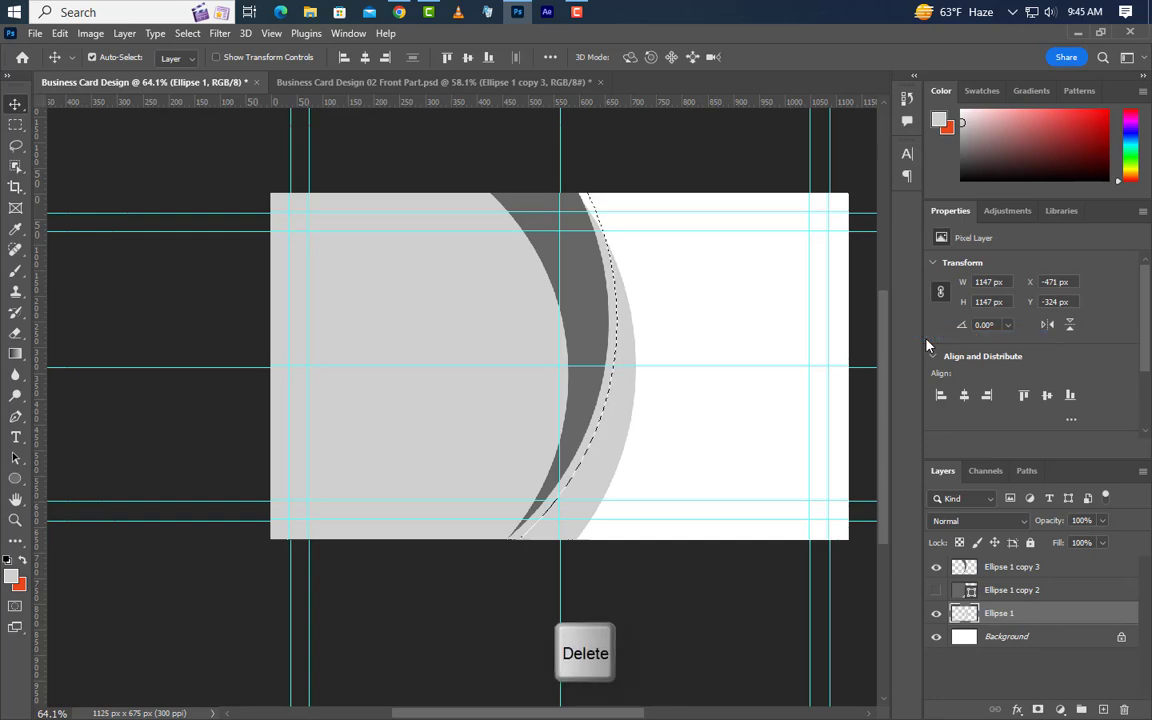
key("ctrl+d")
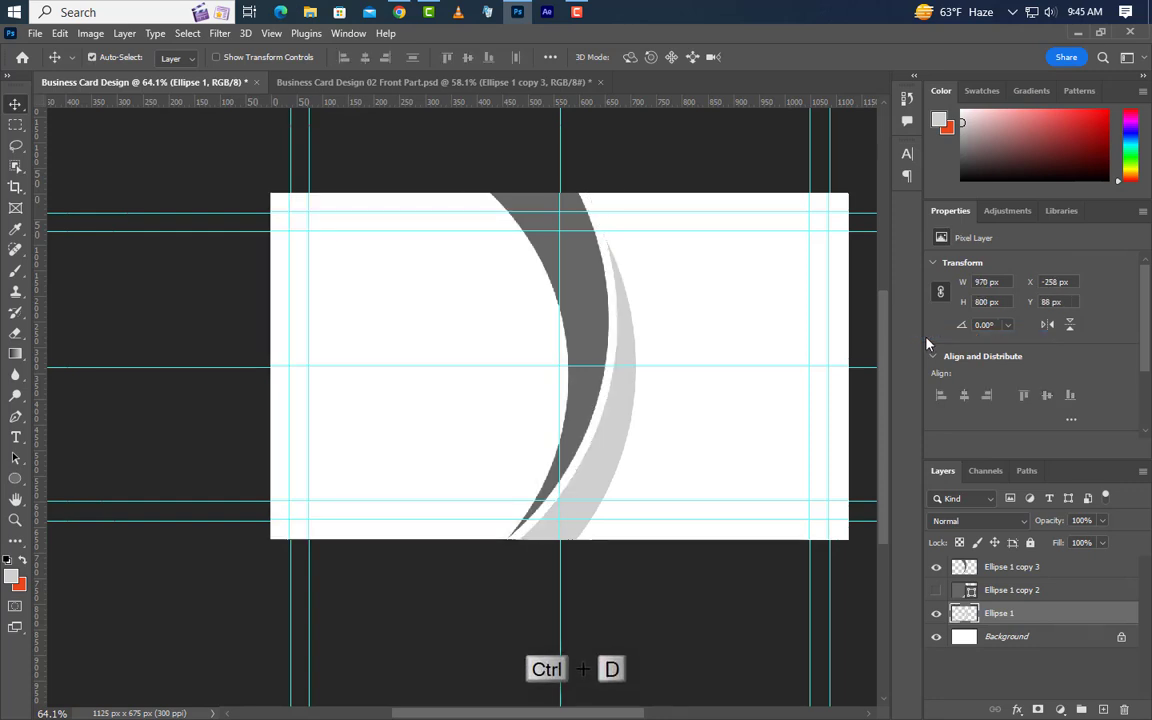
Show Ellipse 1 copy 2 in light grey, then duplicate it and shrink the copy to about 1075 px.
left_click(1054, 591)
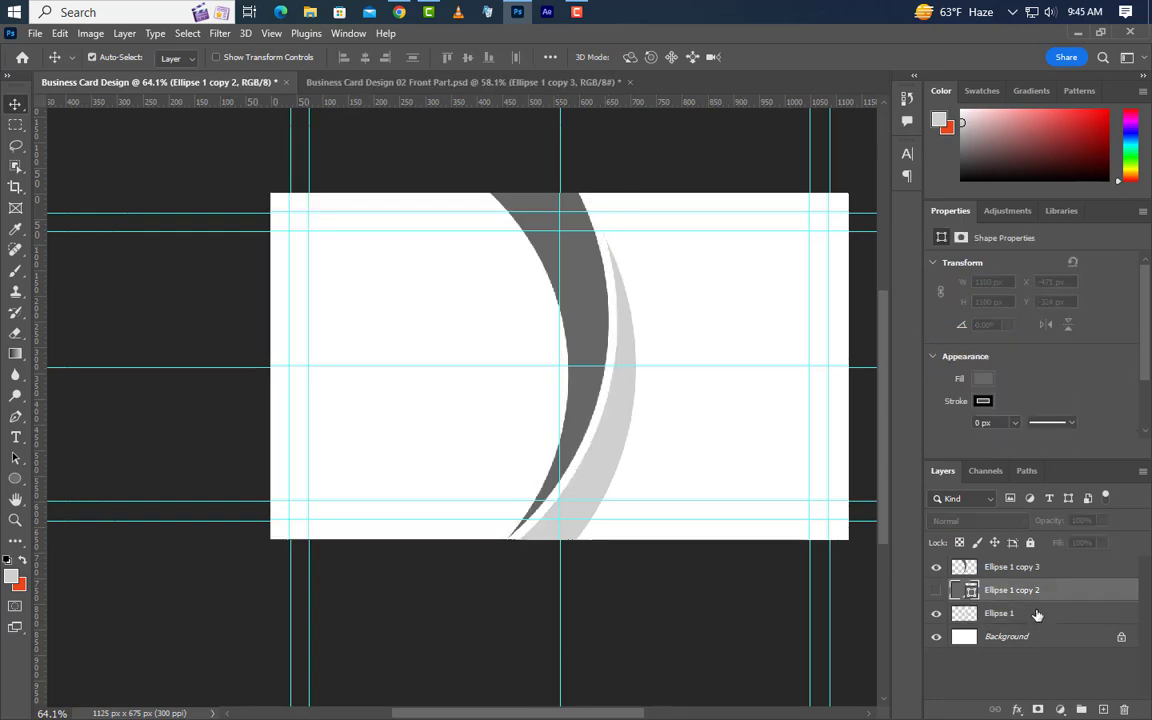
left_click(935, 591)
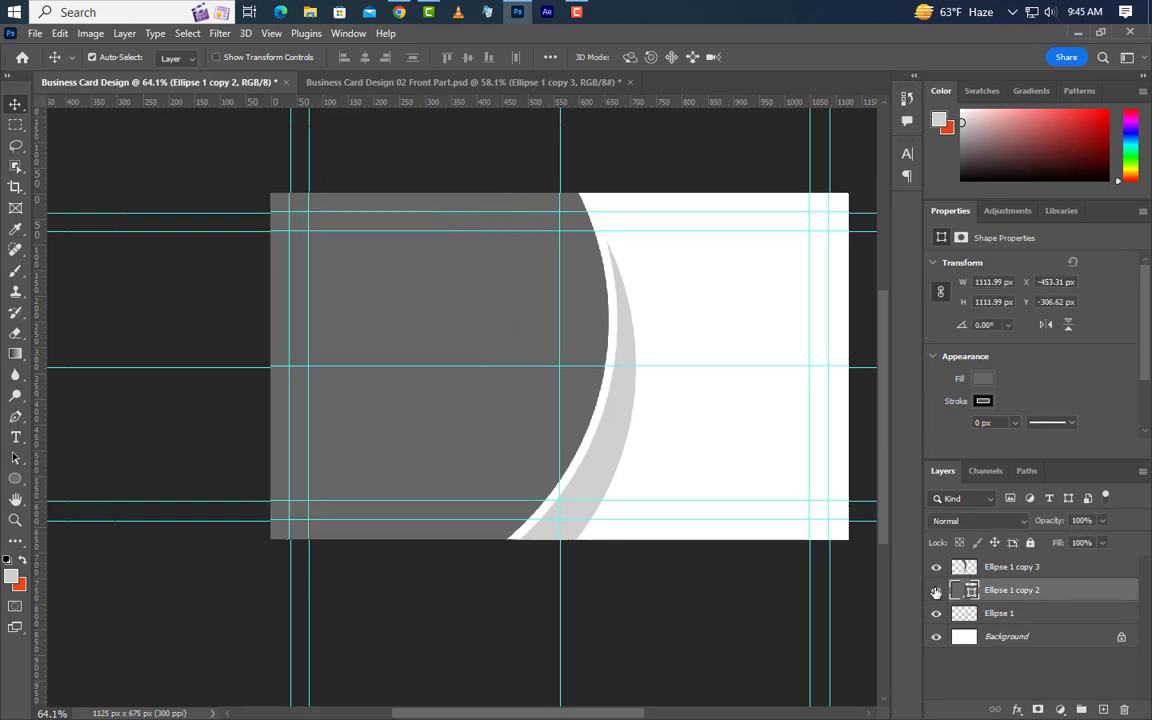
double_click(970, 590)
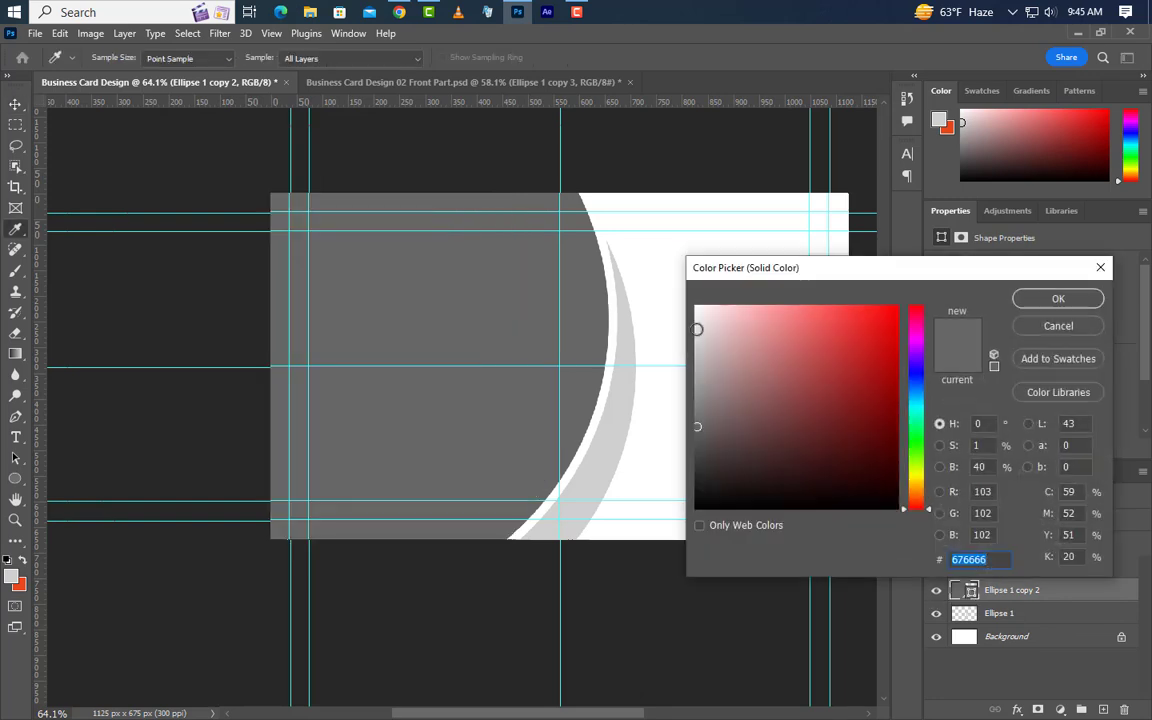
left_click(1020, 300)
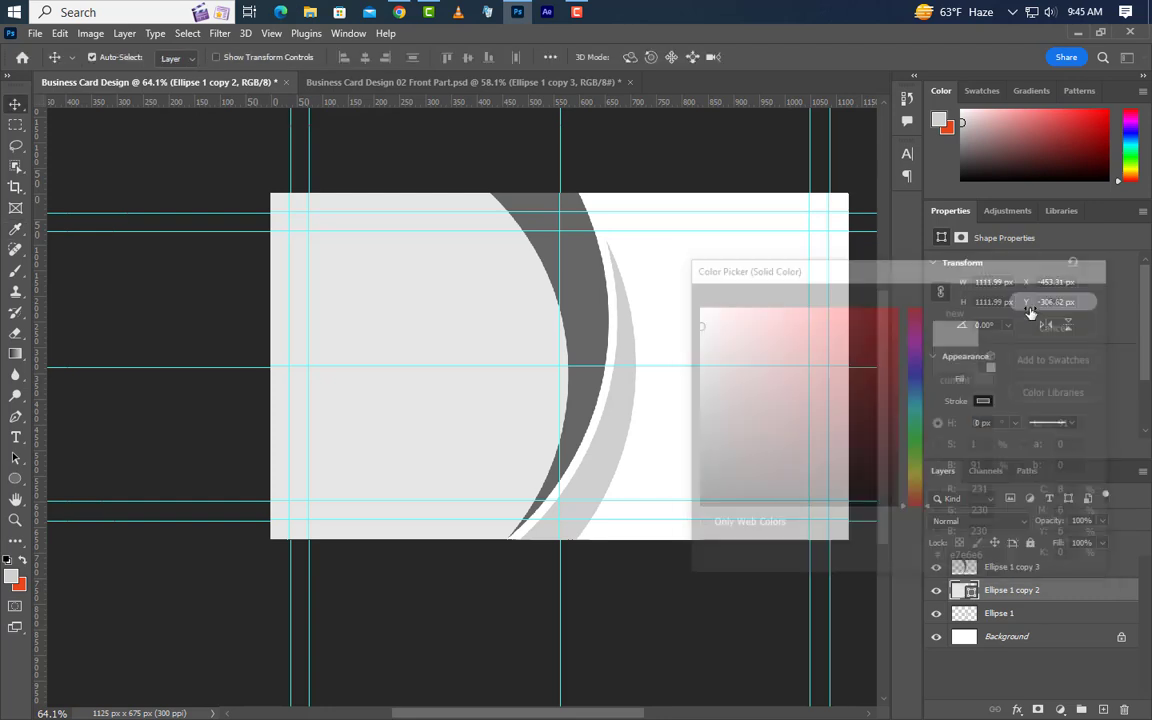
left_click_drag(1104, 599, 1104, 709)
key("ctrl+t")
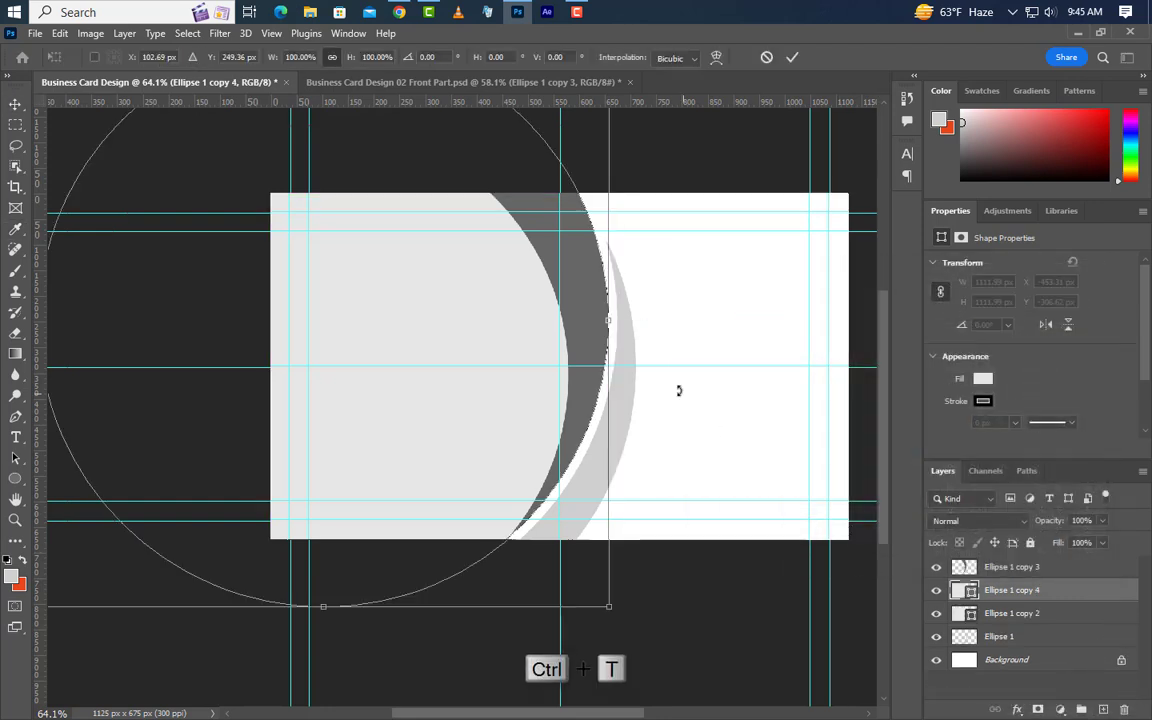
left_click_drag(608, 322, 598, 321)
left_click(791, 58)
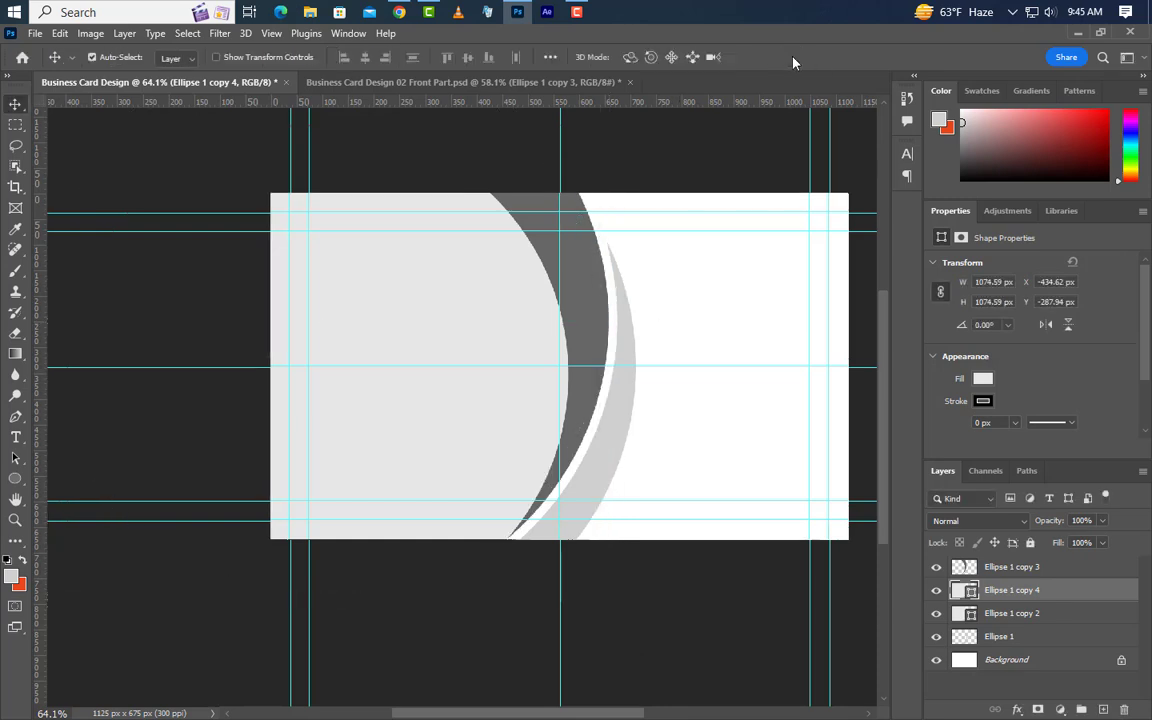
Clip Ellipse 1 copy 4 into the Ellipse 1 copy 3 arc and fill it #8e8383.
left_click_drag(1069, 596, 1064, 558)
right_click(1058, 572)
left_click(980, 399)
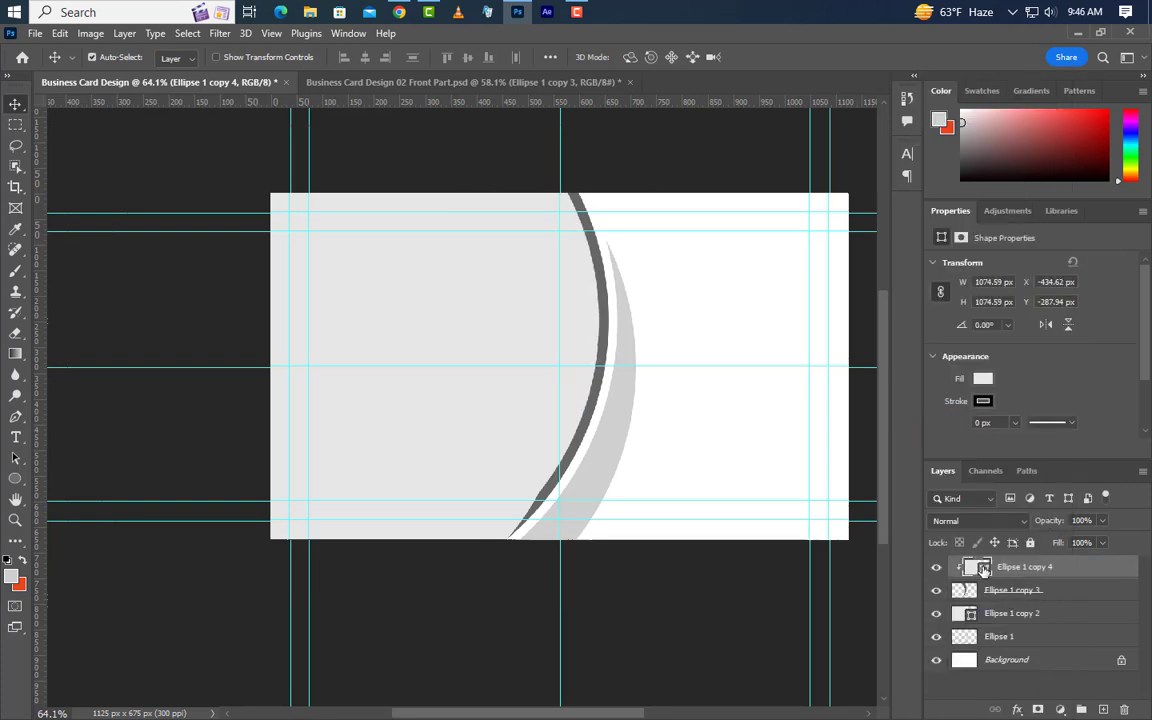
double_click(979, 567)
left_click(710, 396)
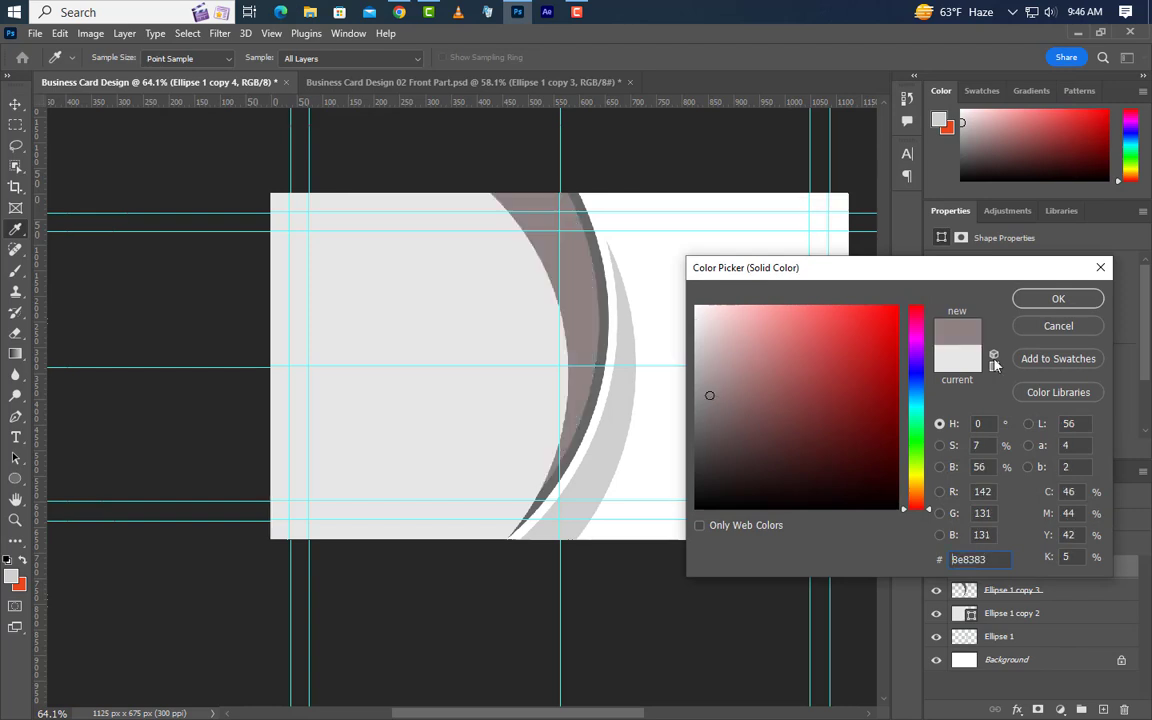
left_click(1053, 303)
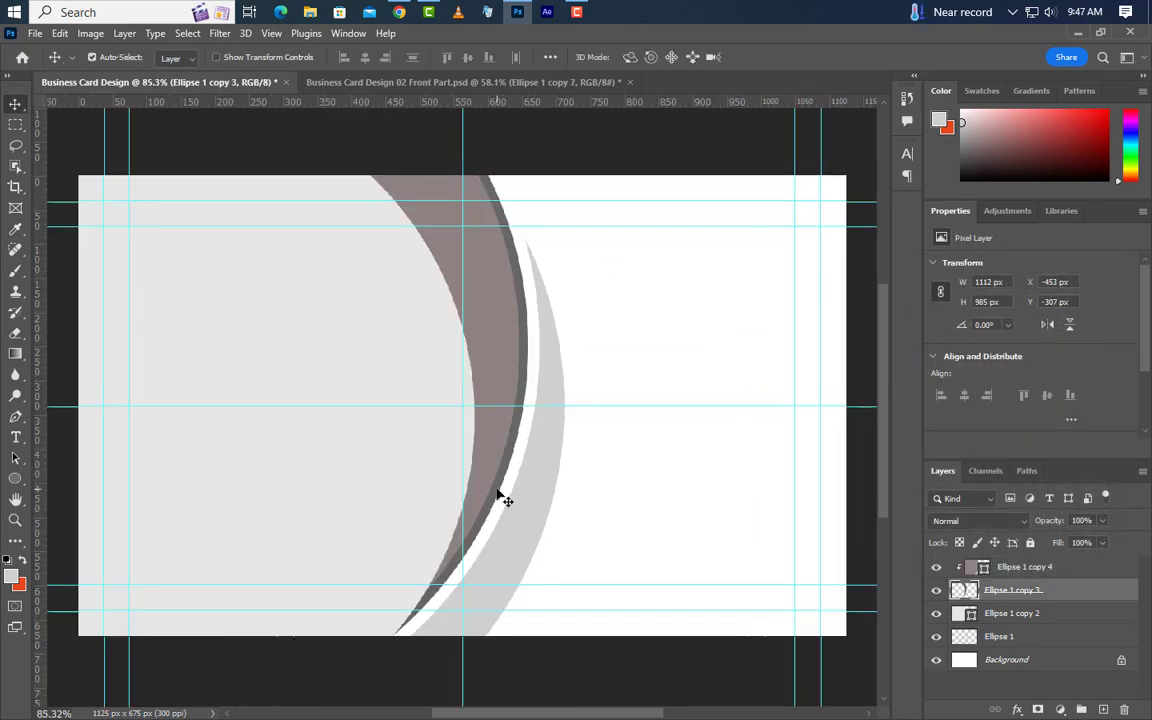
Apply a 90° gradient overlay from #f79016 to #e5481f to the Ellipse 1 copy 3 arc.
double_click(1088, 592)
left_click_drag(733, 312, 854, 270)
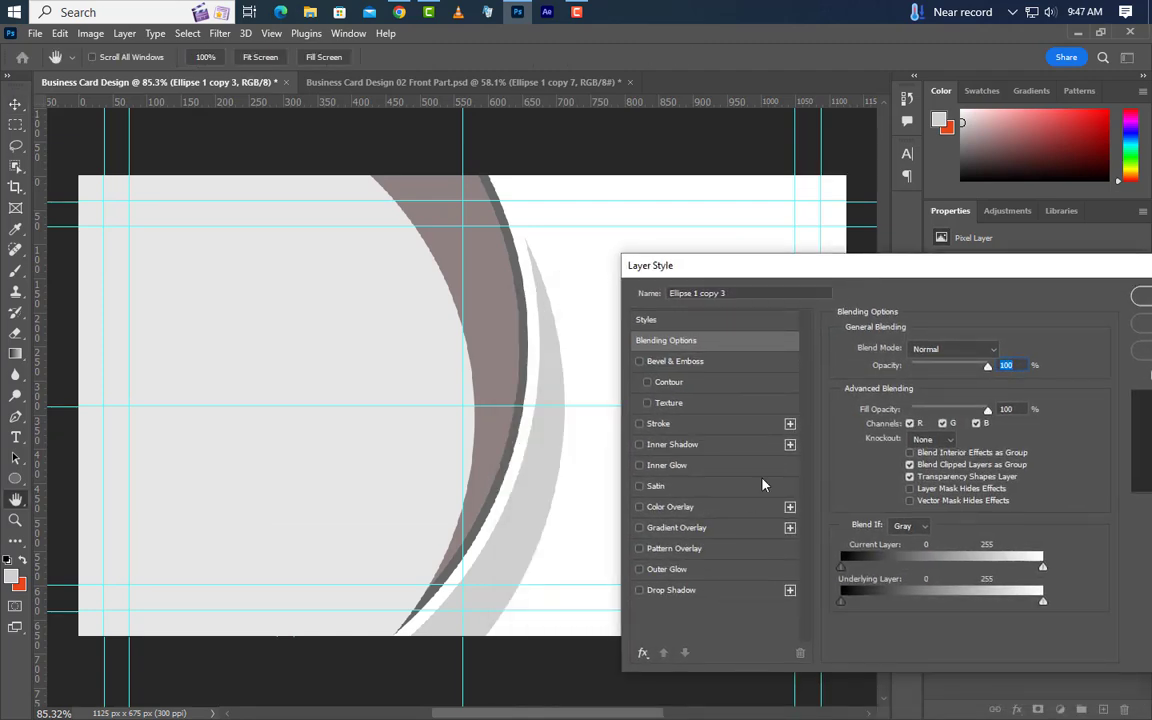
left_click(728, 537)
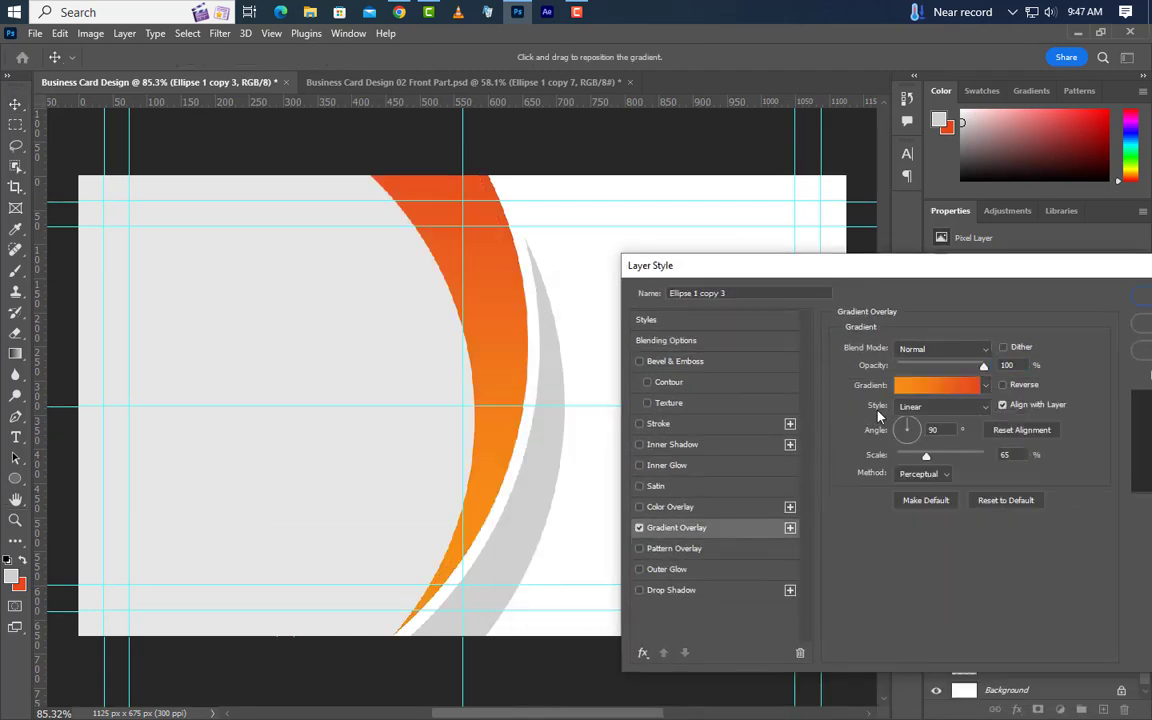
left_click(944, 386)
double_click(703, 486)
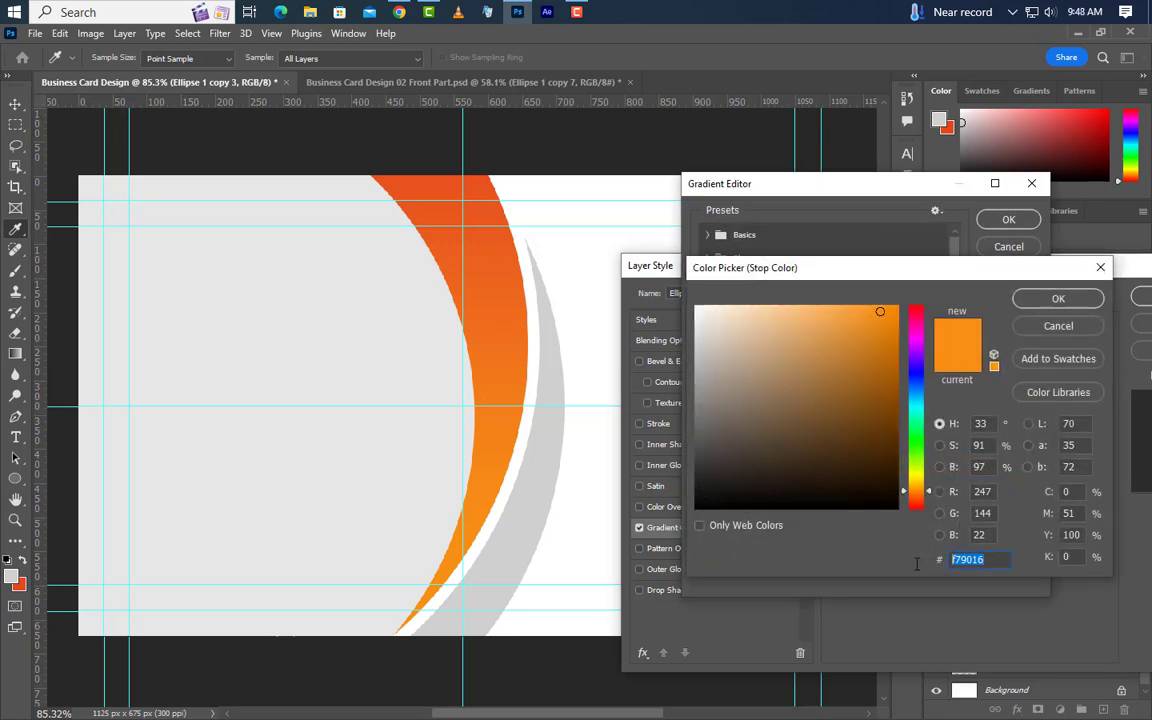
left_click(1070, 299)
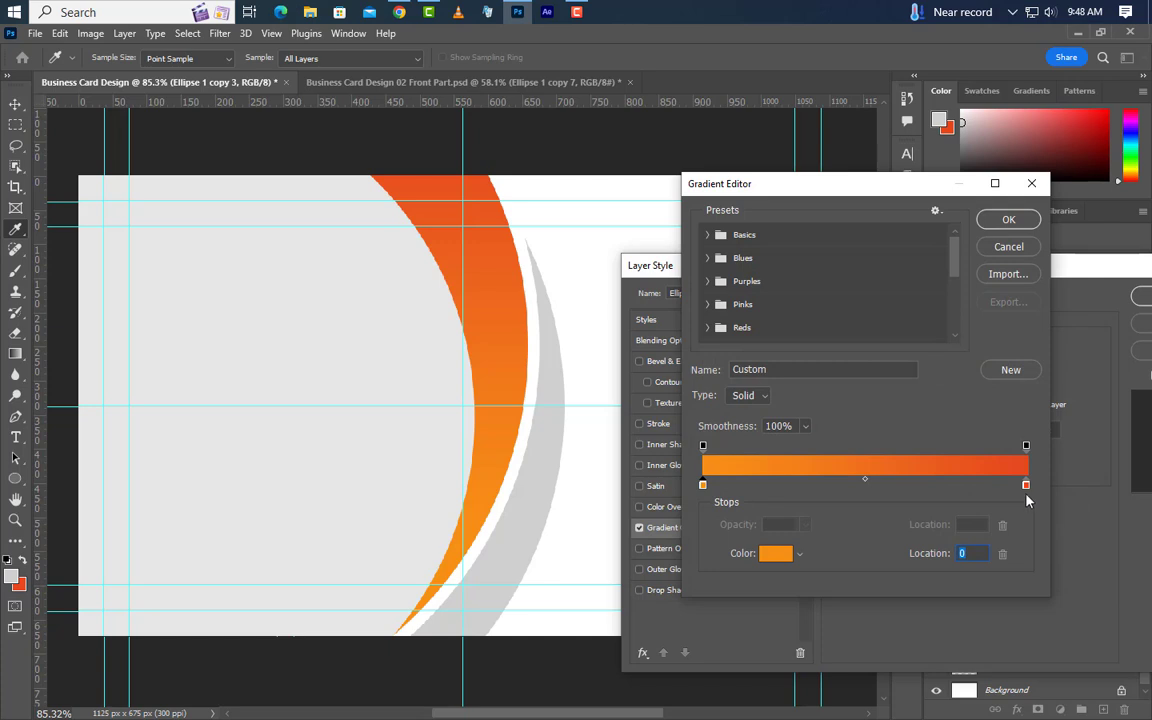
double_click(1026, 487)
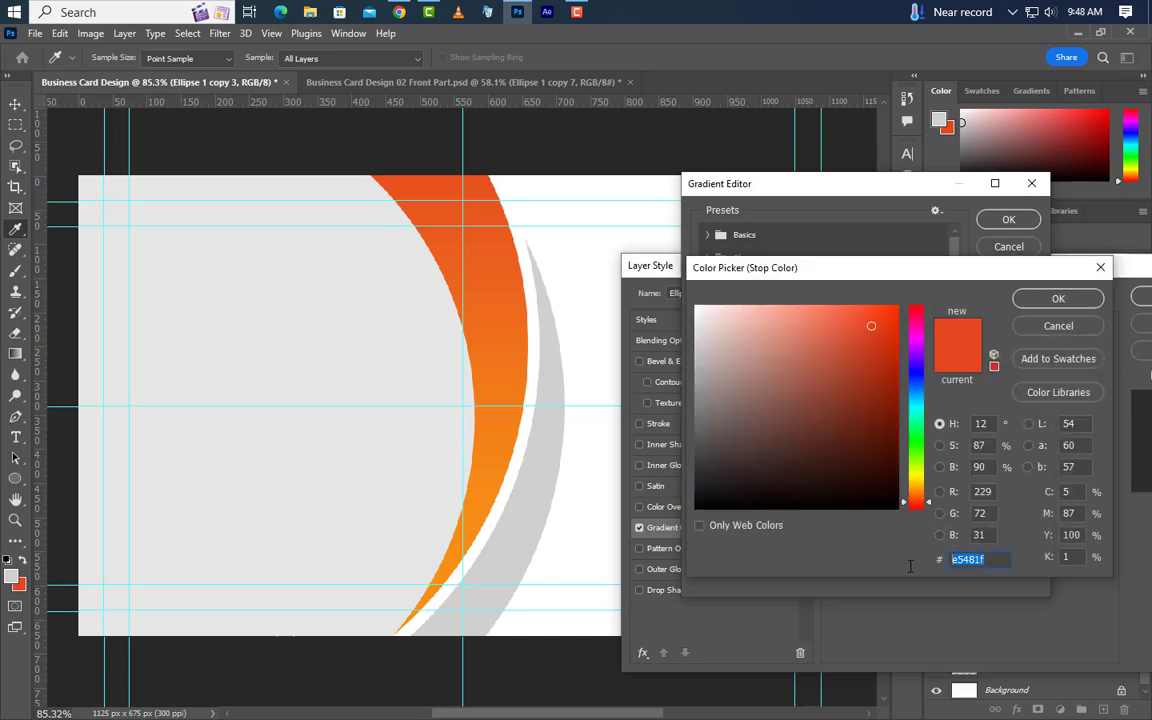
left_click(1058, 299)
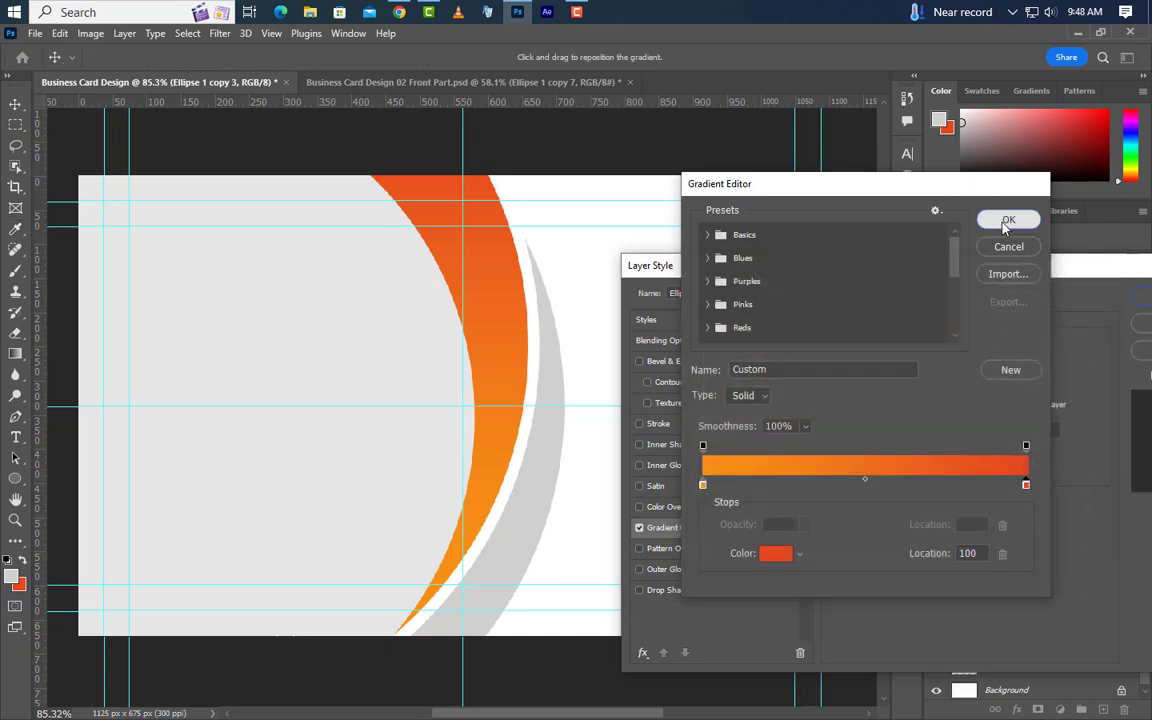
left_click(1008, 219)
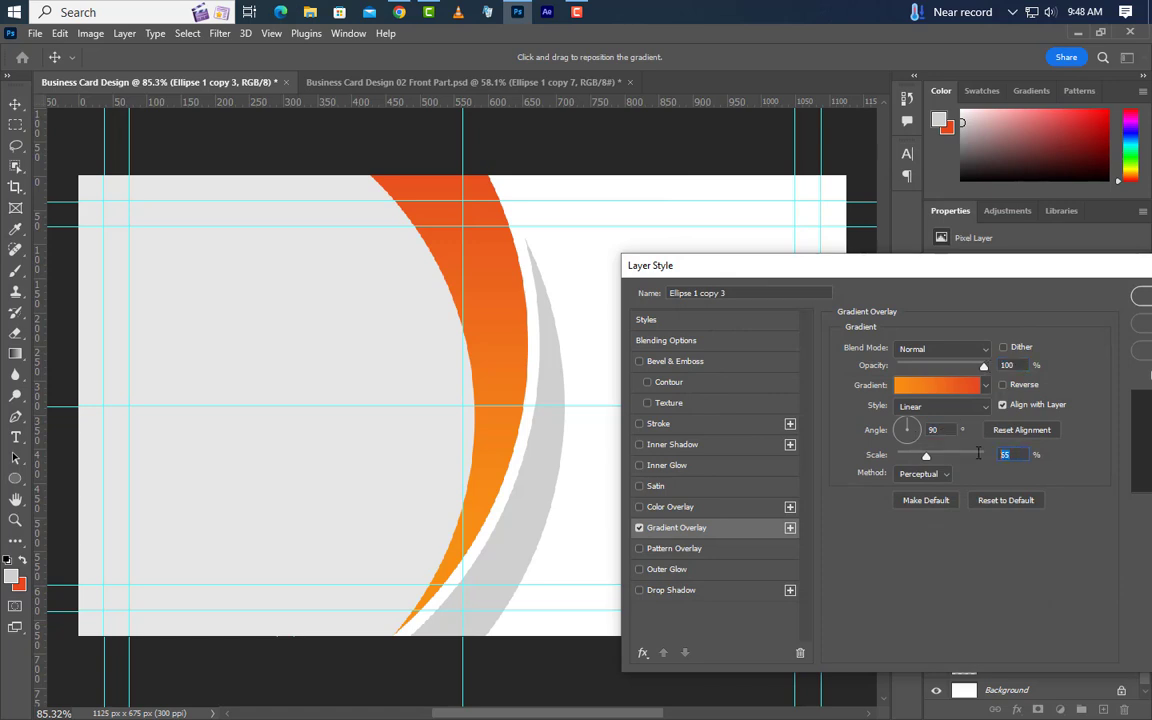
left_click(1145, 298)
Copy Ellipse 1 copy 3's layer style and convert that layer to a smart object.
right_click(1077, 598)
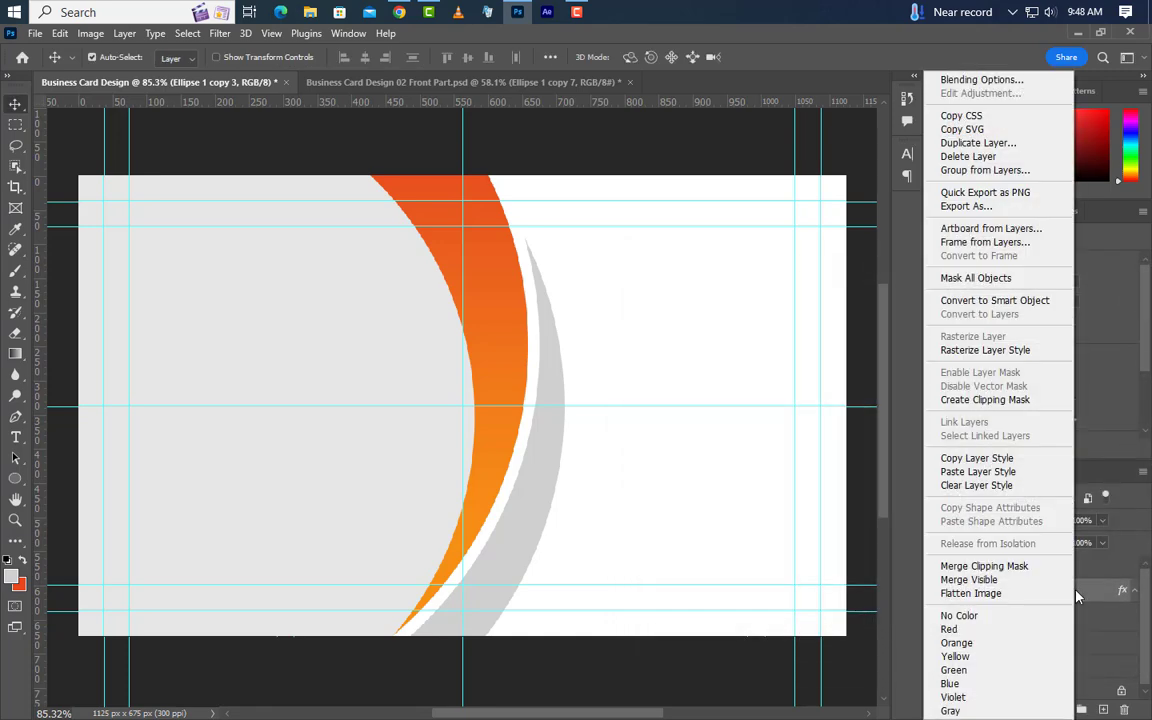
left_click(989, 459)
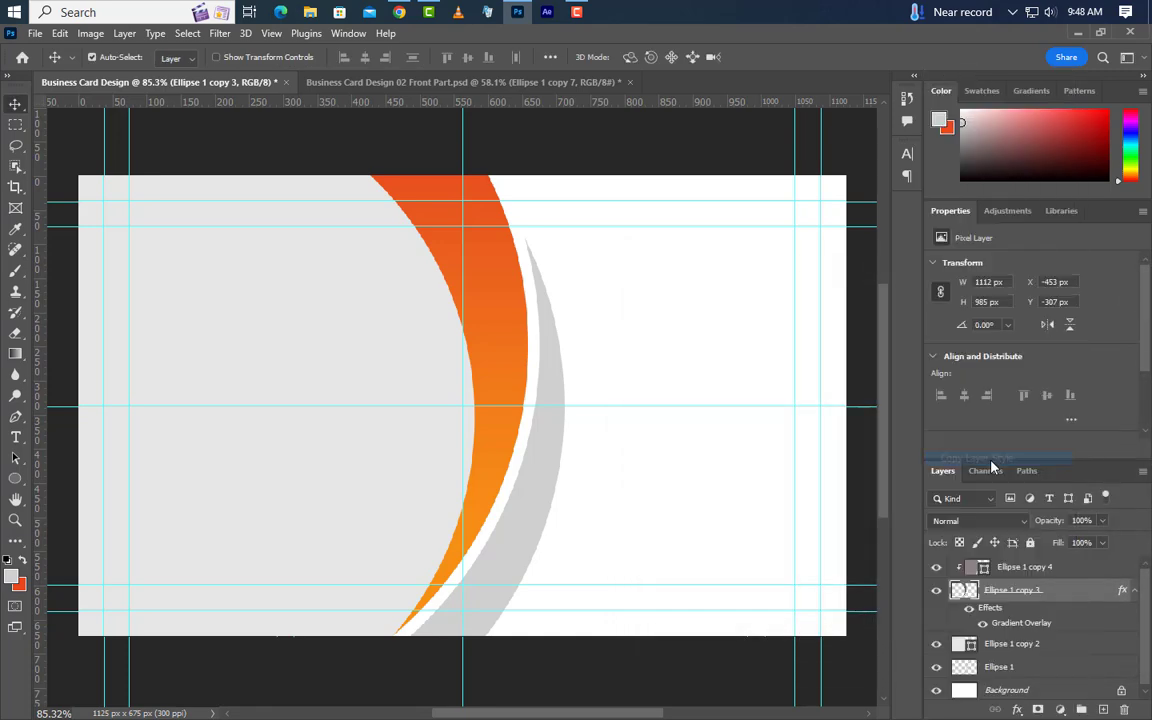
right_click(1077, 592)
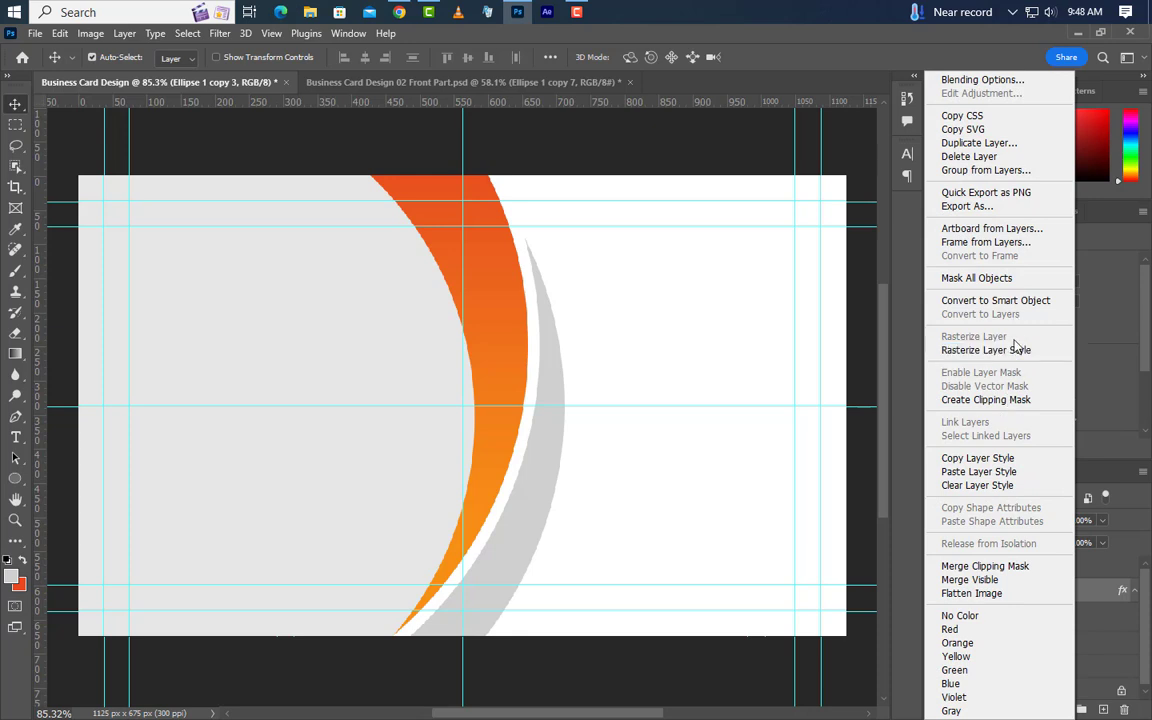
left_click(995, 300)
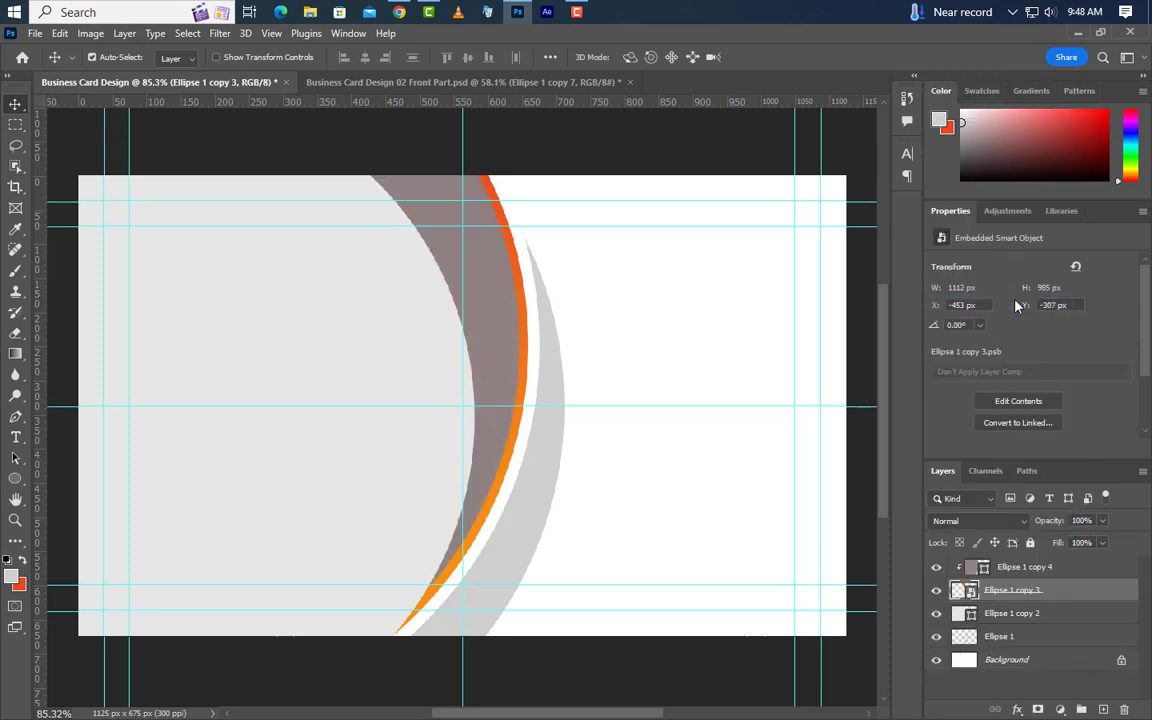
Paste the orange gradient style onto Ellipse 1 copy 4 with the gradient reversed.
left_click(1065, 569)
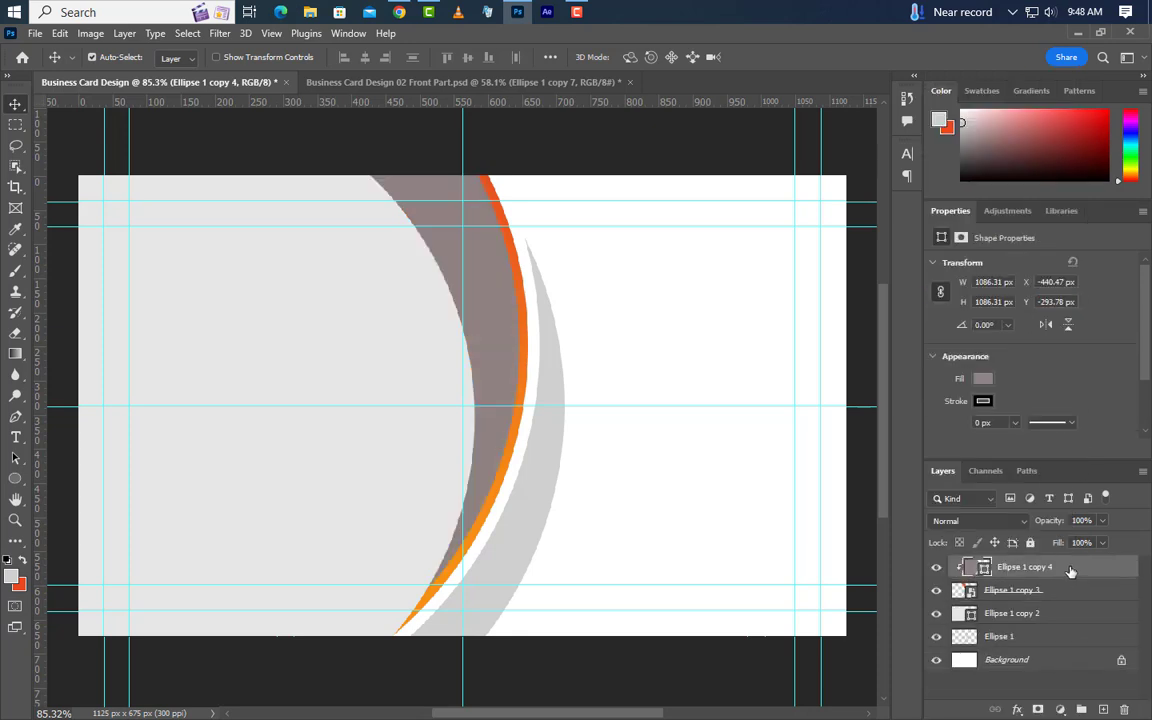
right_click(1068, 570)
left_click(972, 471)
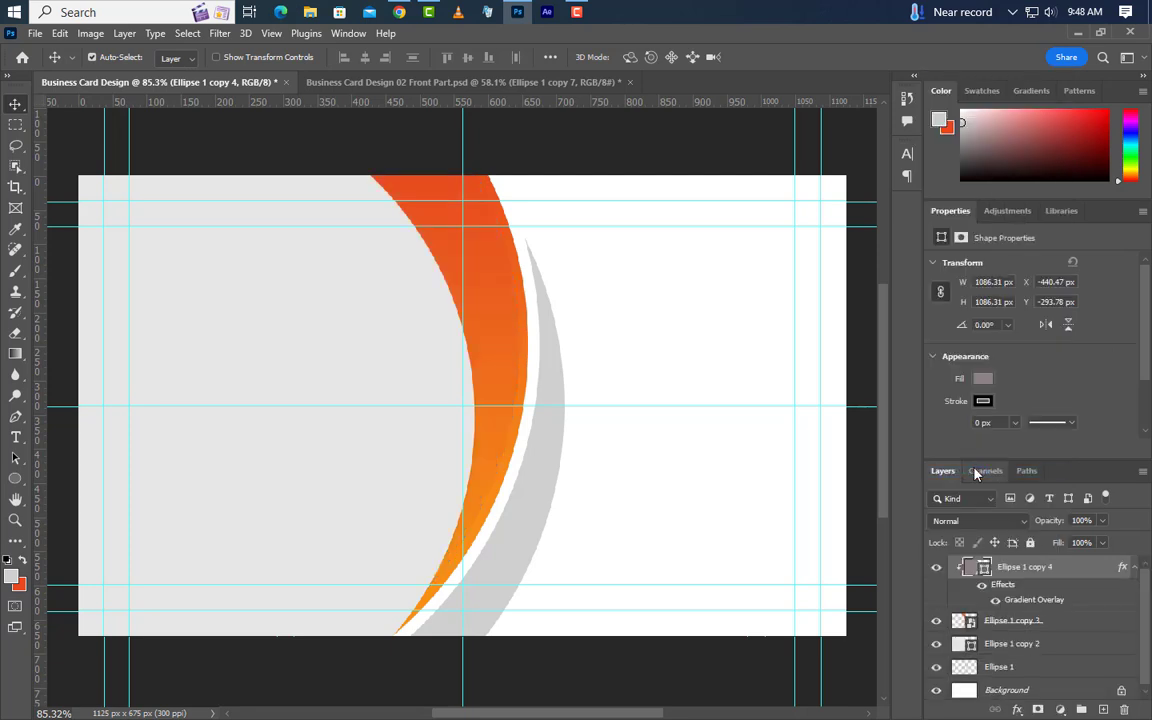
double_click(1044, 600)
left_click(906, 385)
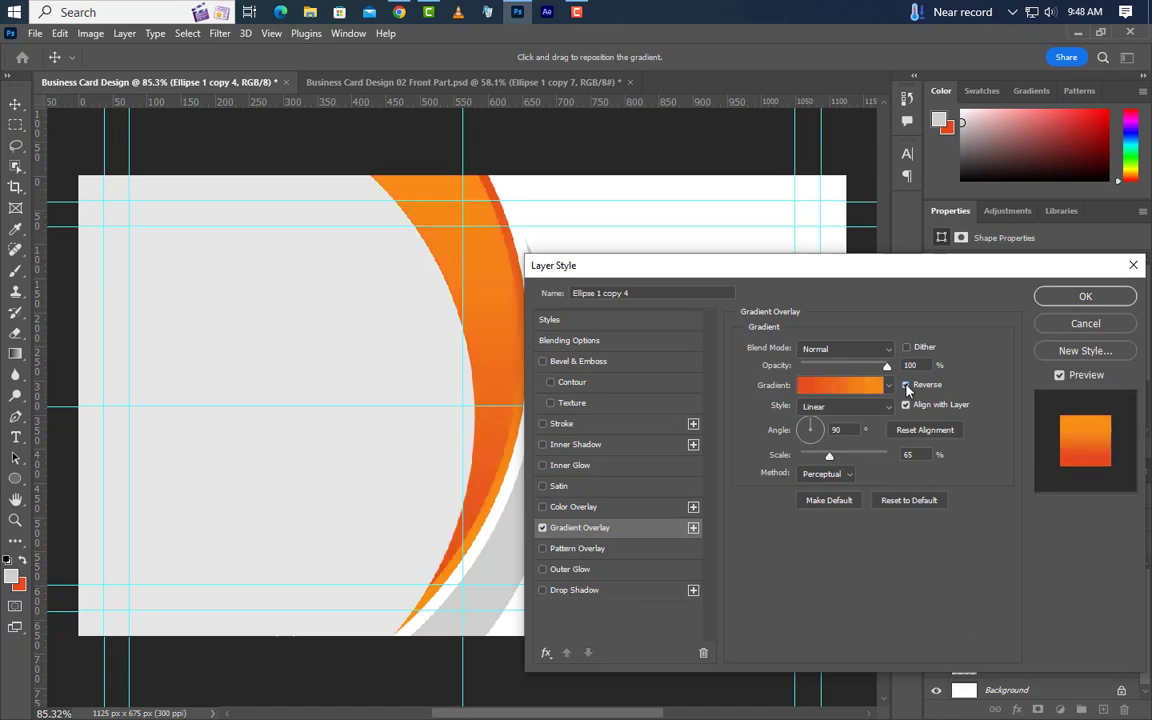
left_click_drag(853, 430, 804, 431)
left_click(1050, 300)
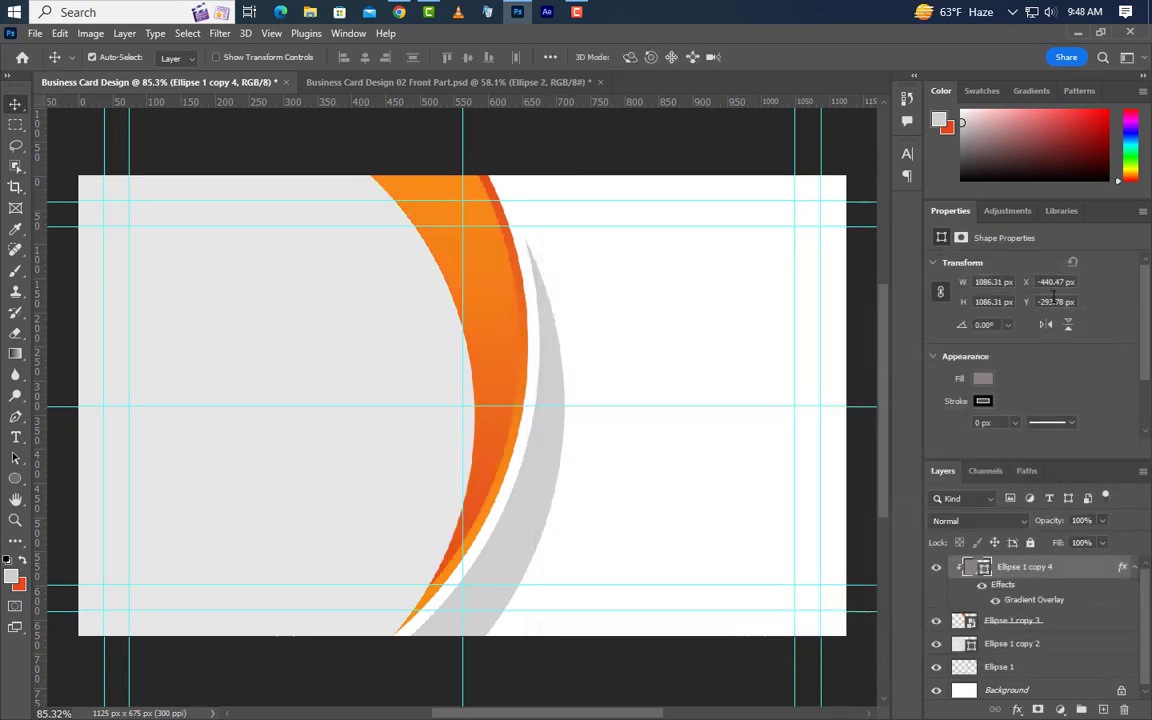
Add a Gradient Overlay effect to the large Ellipse 1 copy 2 circle.
left_click(1030, 646)
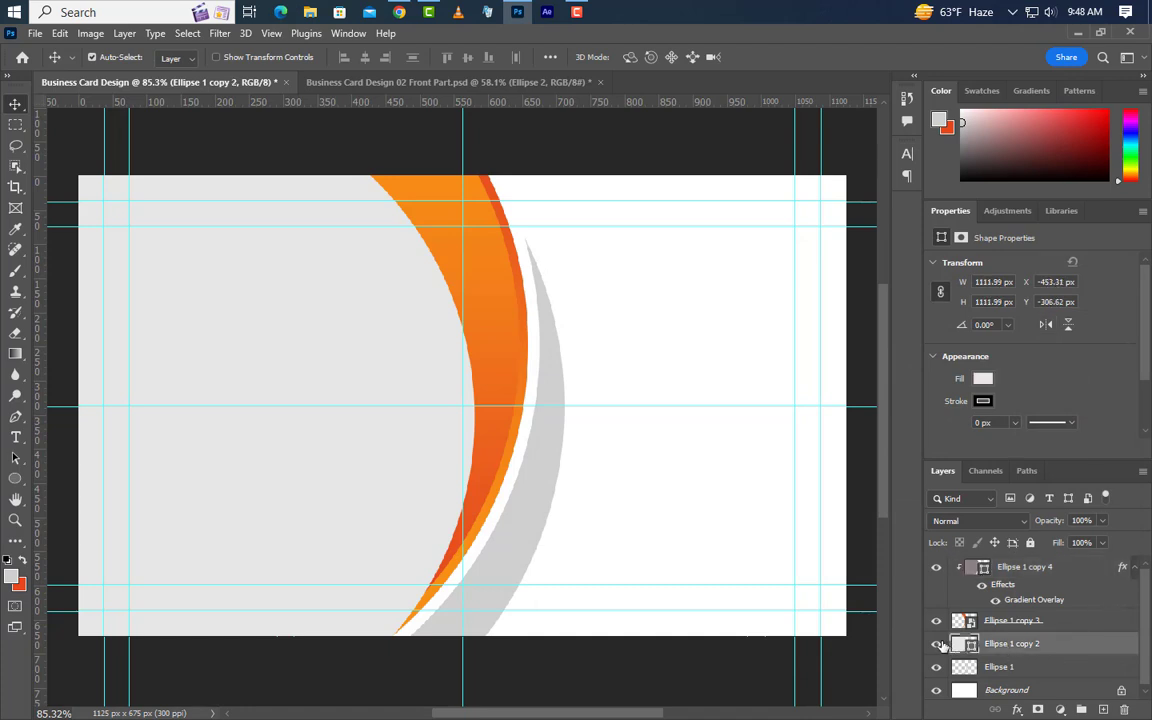
left_click(937, 645)
left_click(938, 645)
double_click(1115, 647)
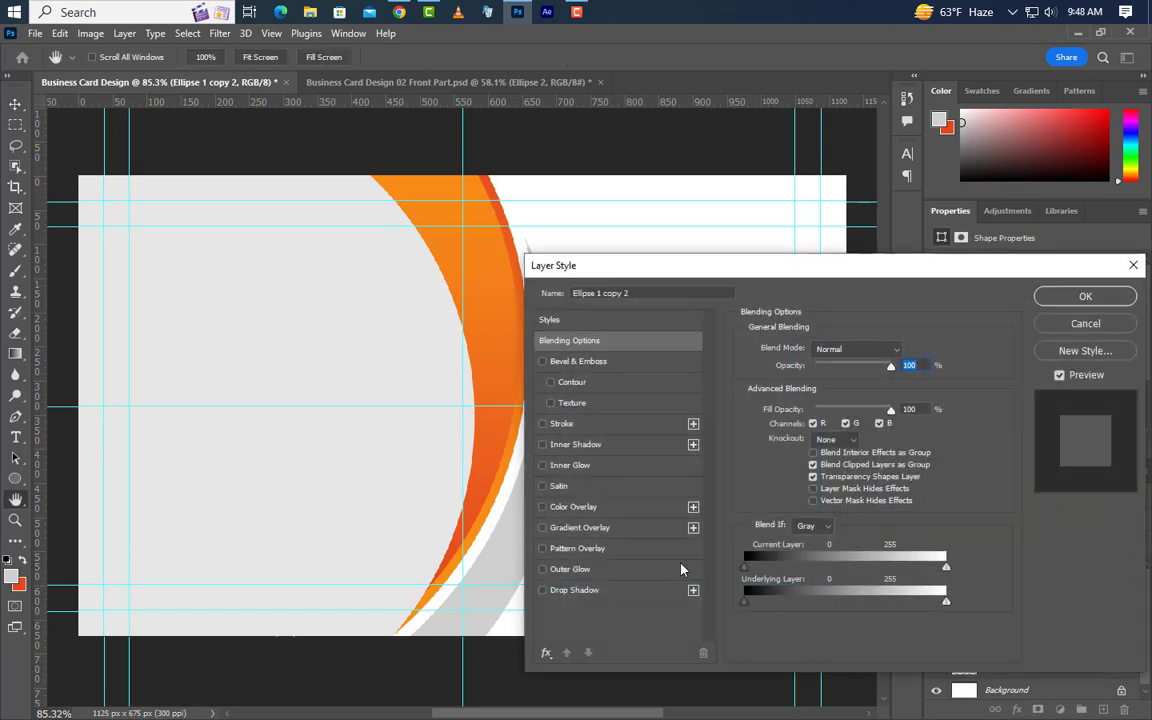
left_click(632, 529)
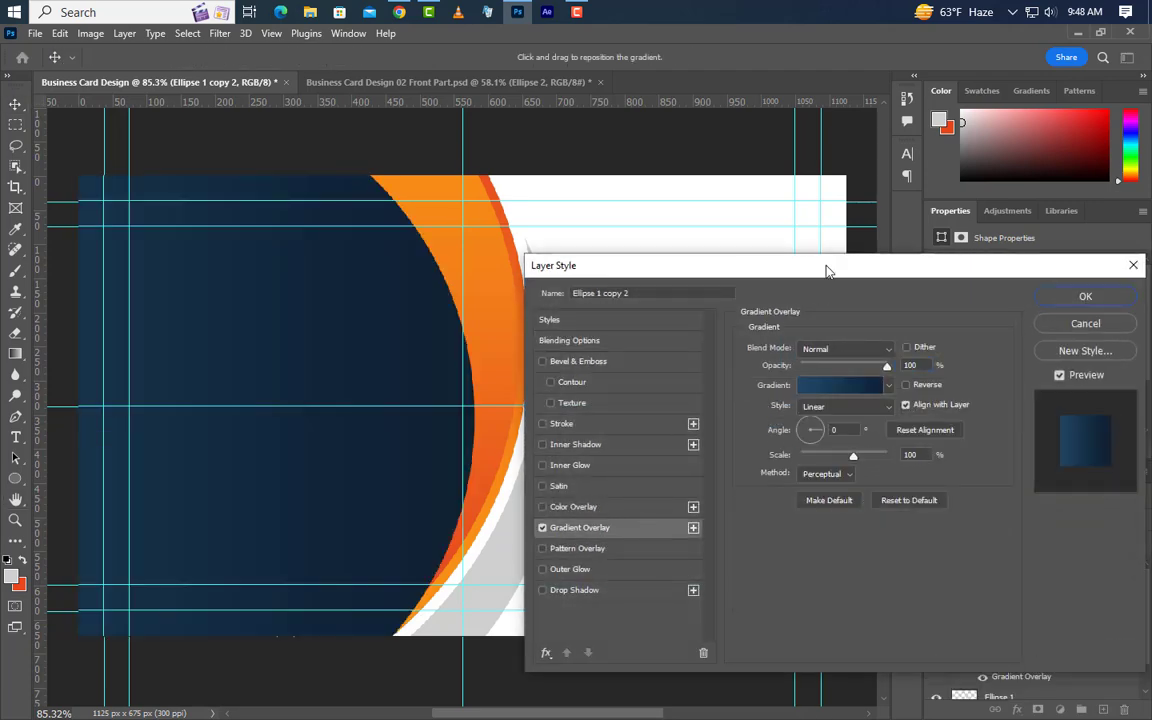
left_click_drag(826, 270, 930, 246)
Set the gradient stops to #214765 and #0e2333 and apply the navy overlay.
left_click(945, 362)
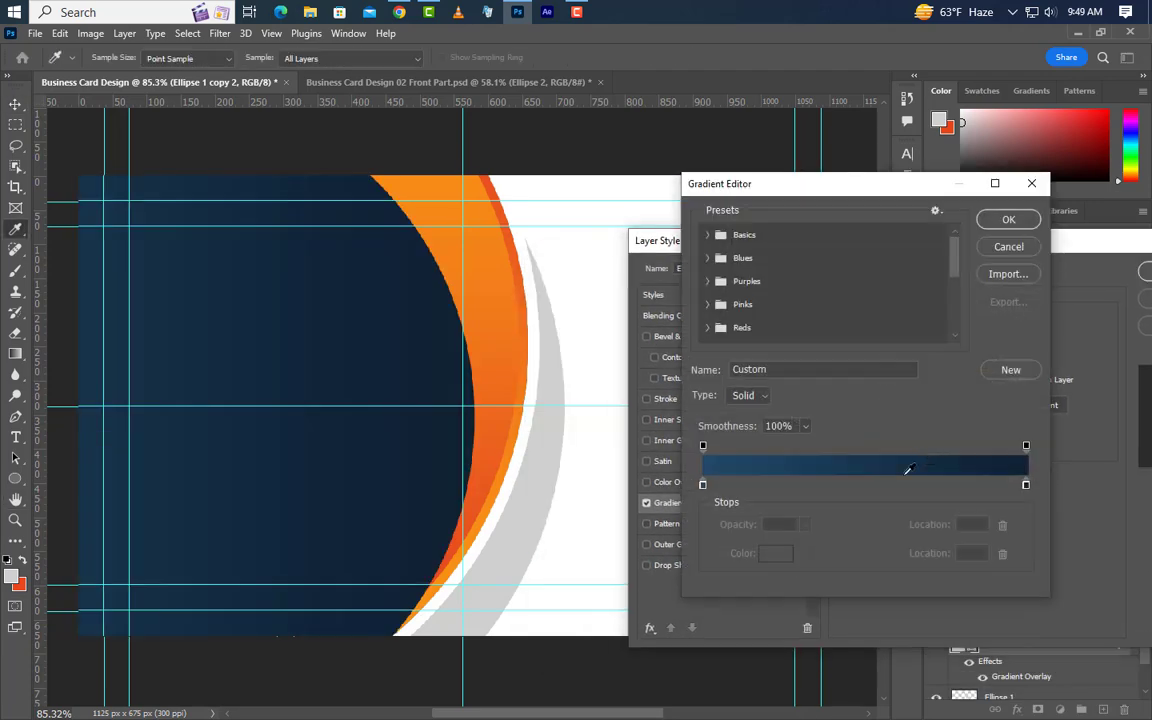
double_click(703, 487)
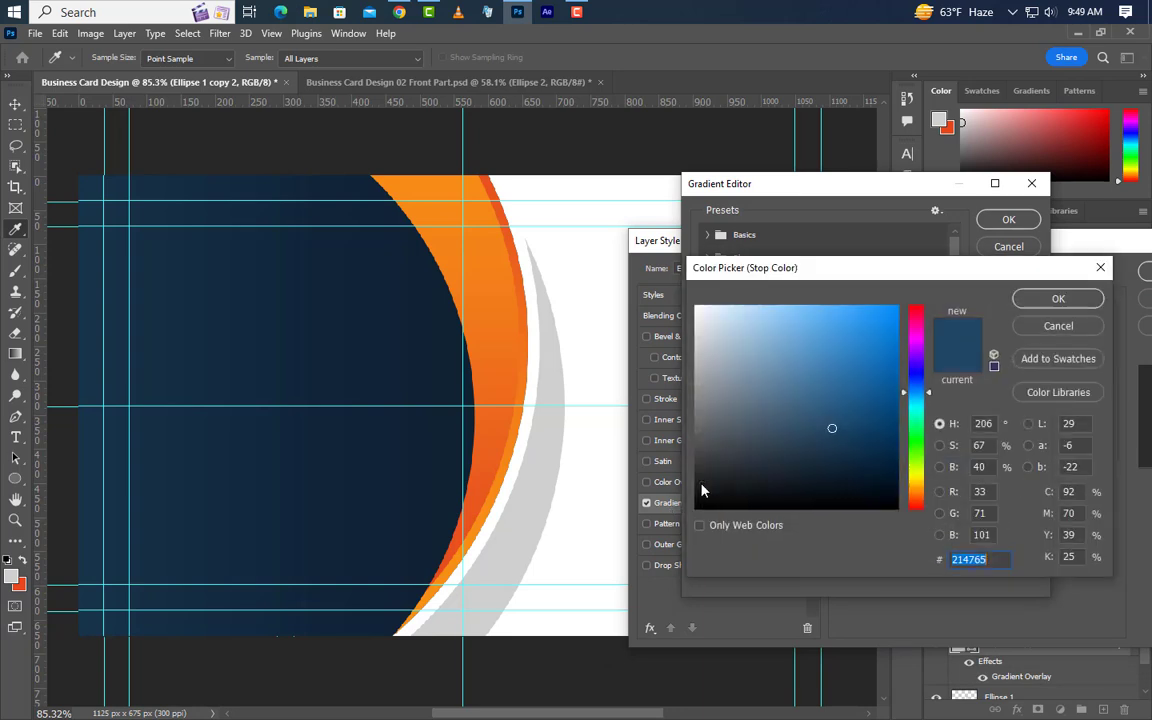
left_click(954, 559)
left_click(1052, 302)
double_click(1026, 486)
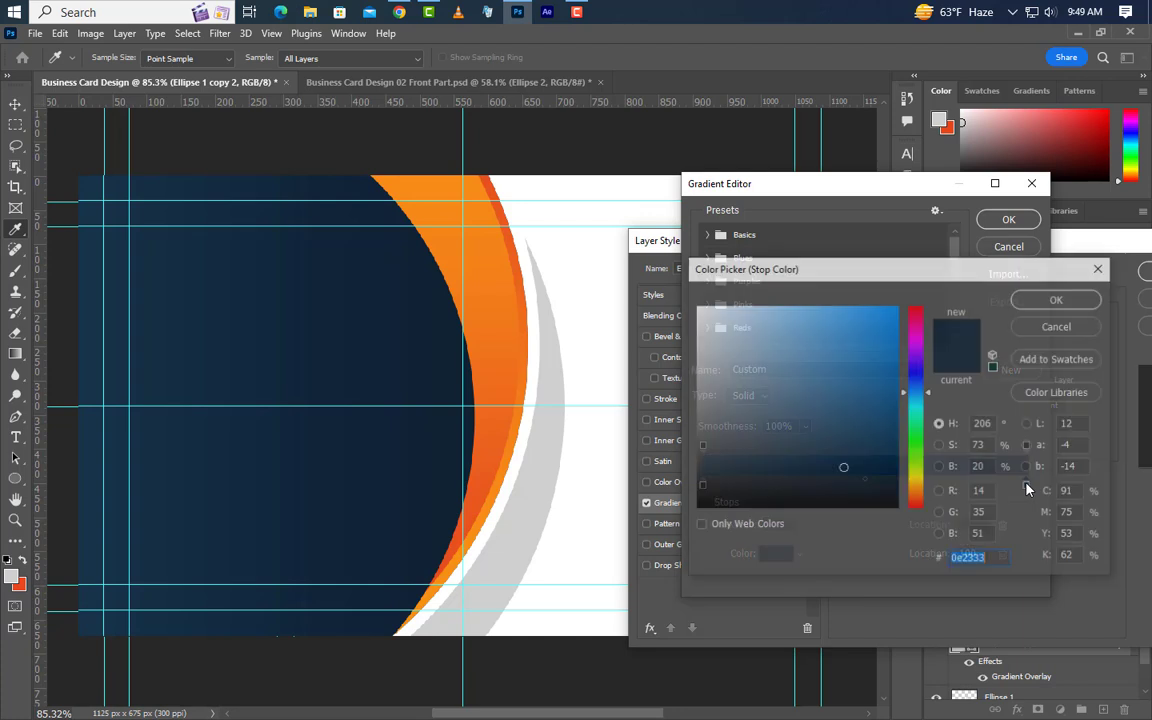
left_click(1027, 303)
left_click(1009, 219)
left_click_drag(1030, 341, 992, 341)
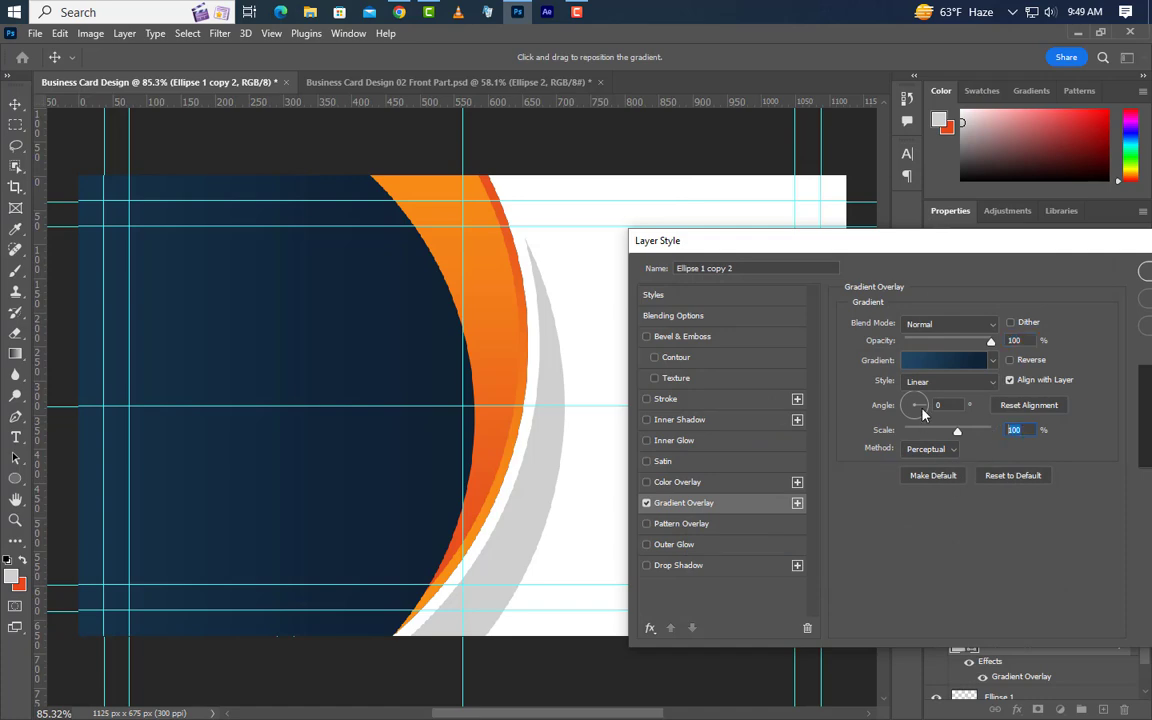
left_click(1147, 273)
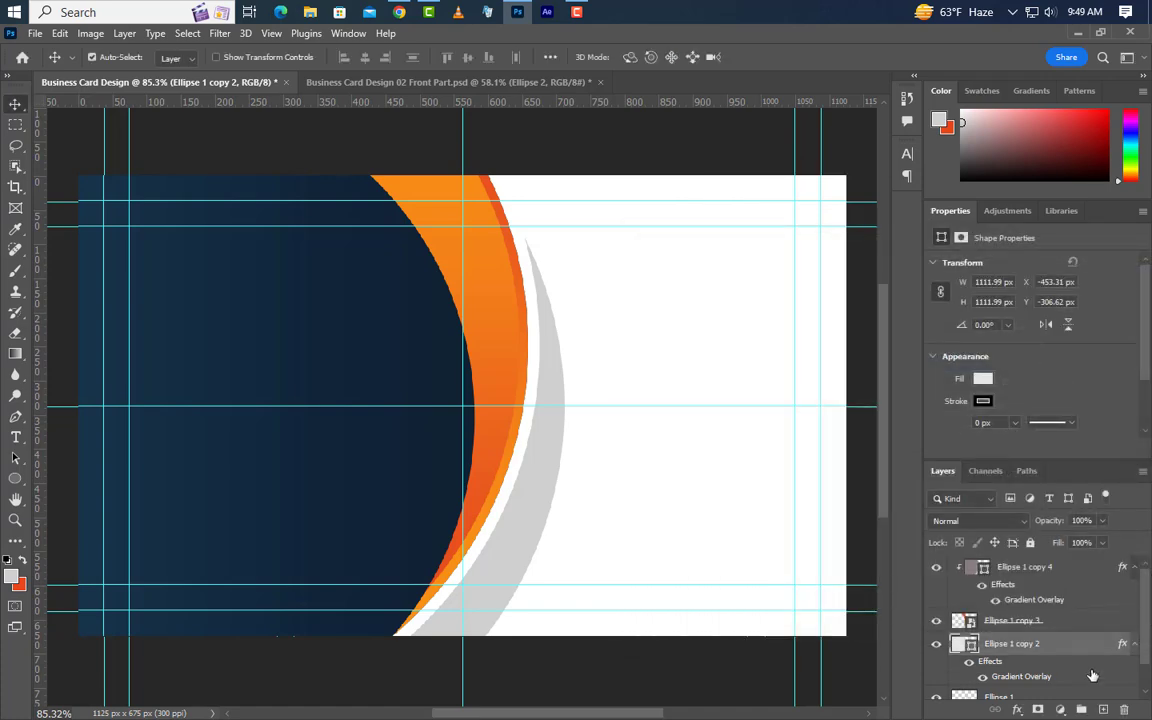
right_click(1074, 652)
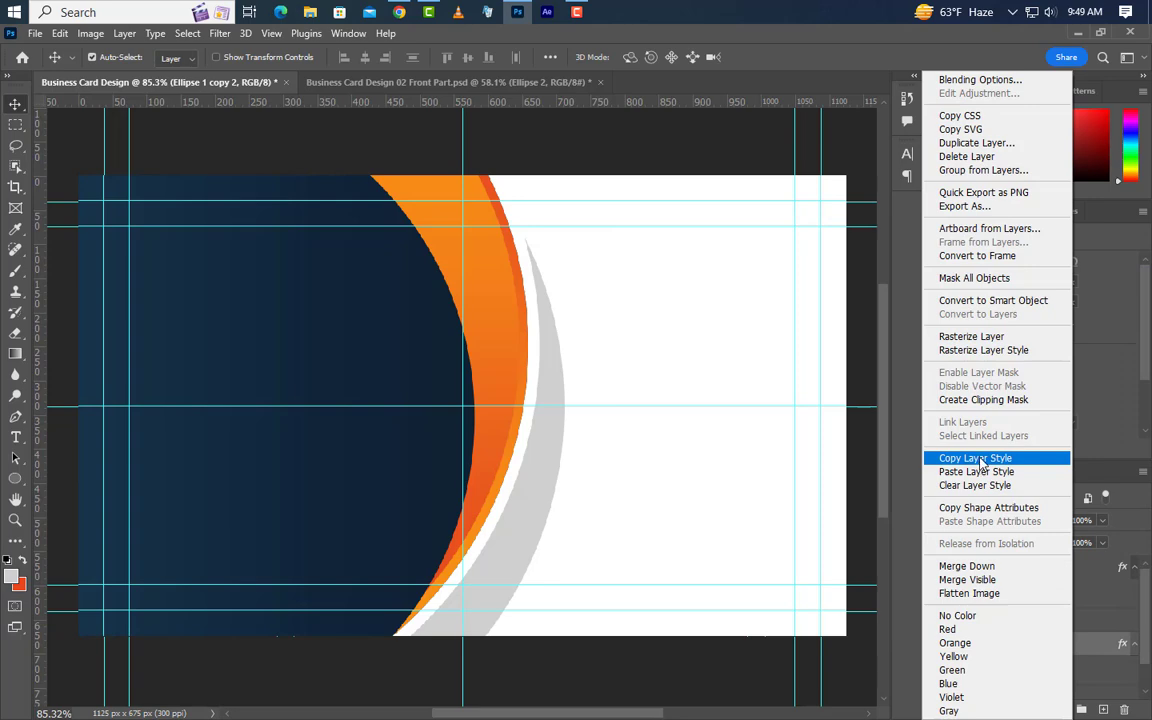
Copy the navy gradient layer style from Ellipse 1 copy 2 and paste it onto Ellipse 1.
left_click(968, 455)
left_click(526, 536)
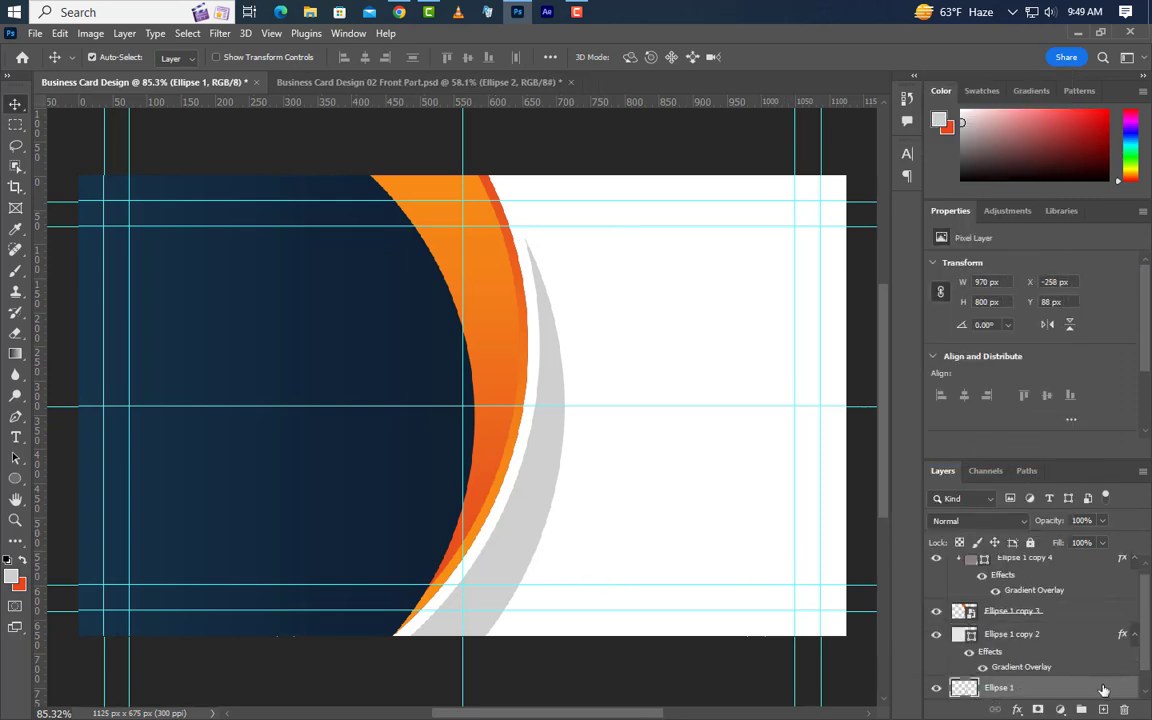
right_click(1103, 690)
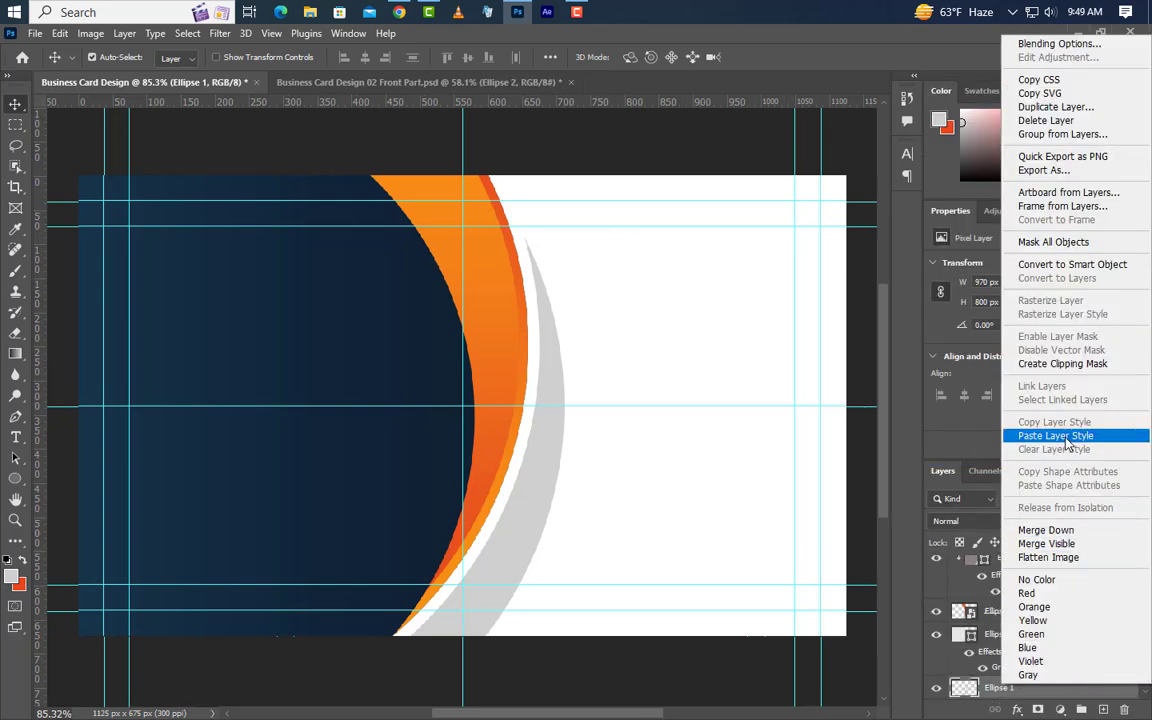
left_click(1067, 436)
Set the crescent's Gradient Overlay to 63% scale, 90° angle and Reverse, then apply.
scroll(1068, 651, "down", 1)
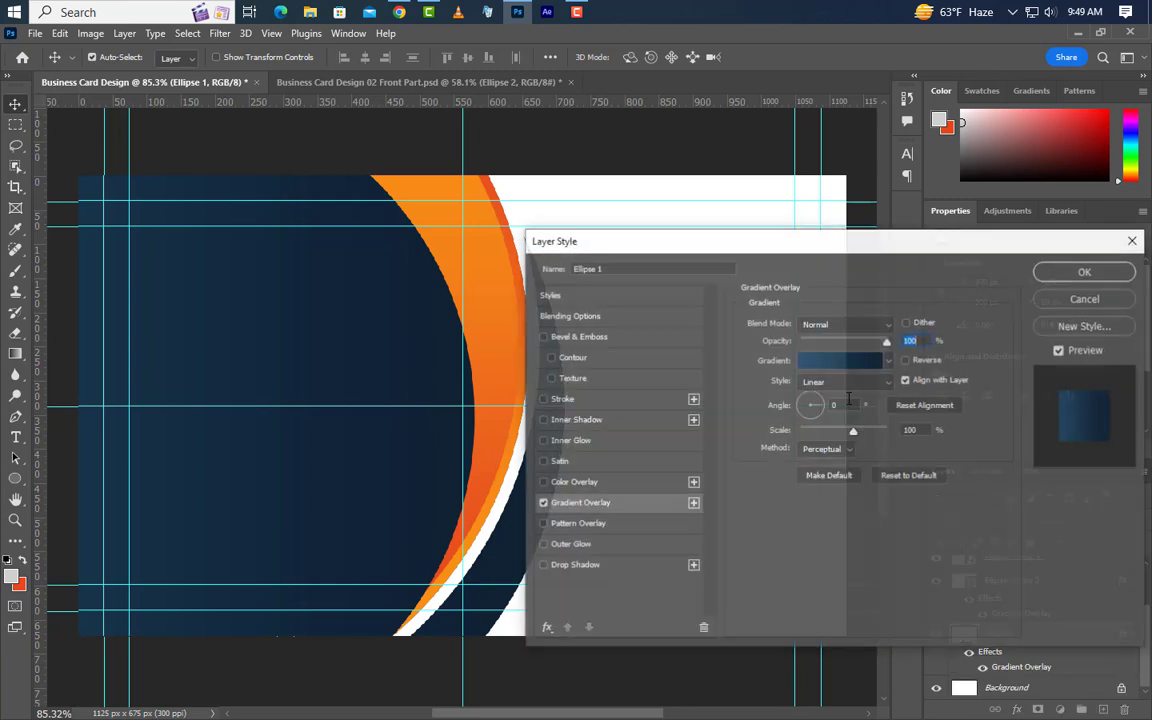
left_click_drag(841, 243, 957, 238)
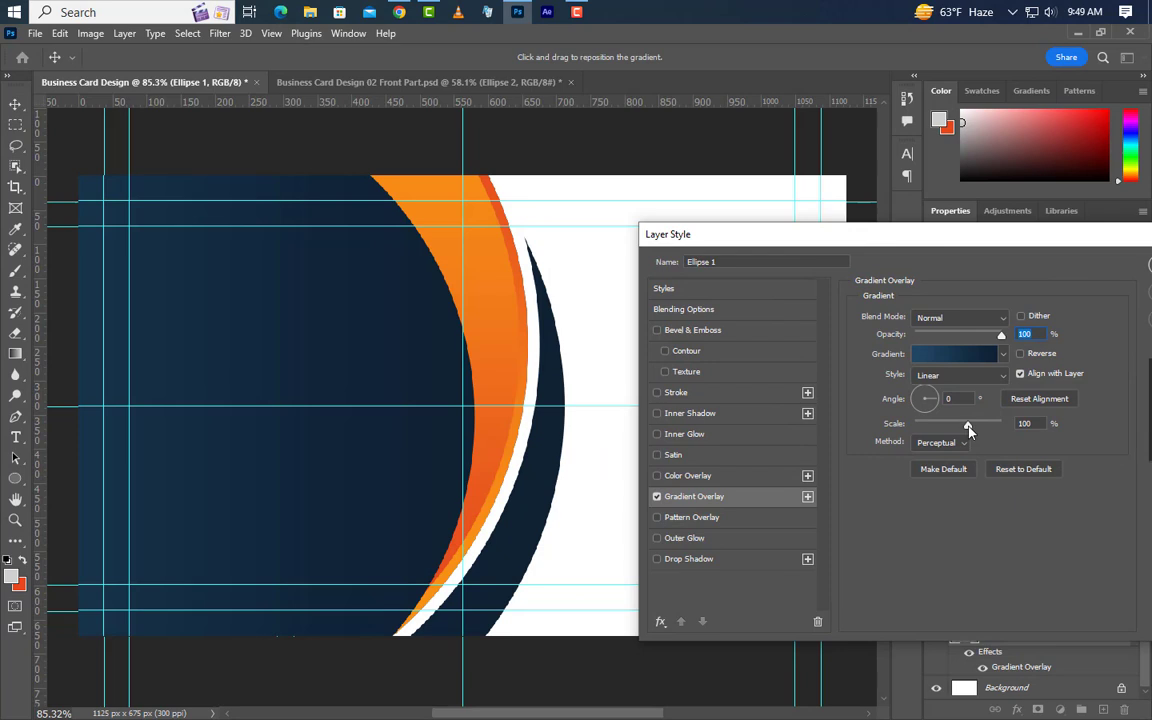
left_click_drag(963, 427, 943, 426)
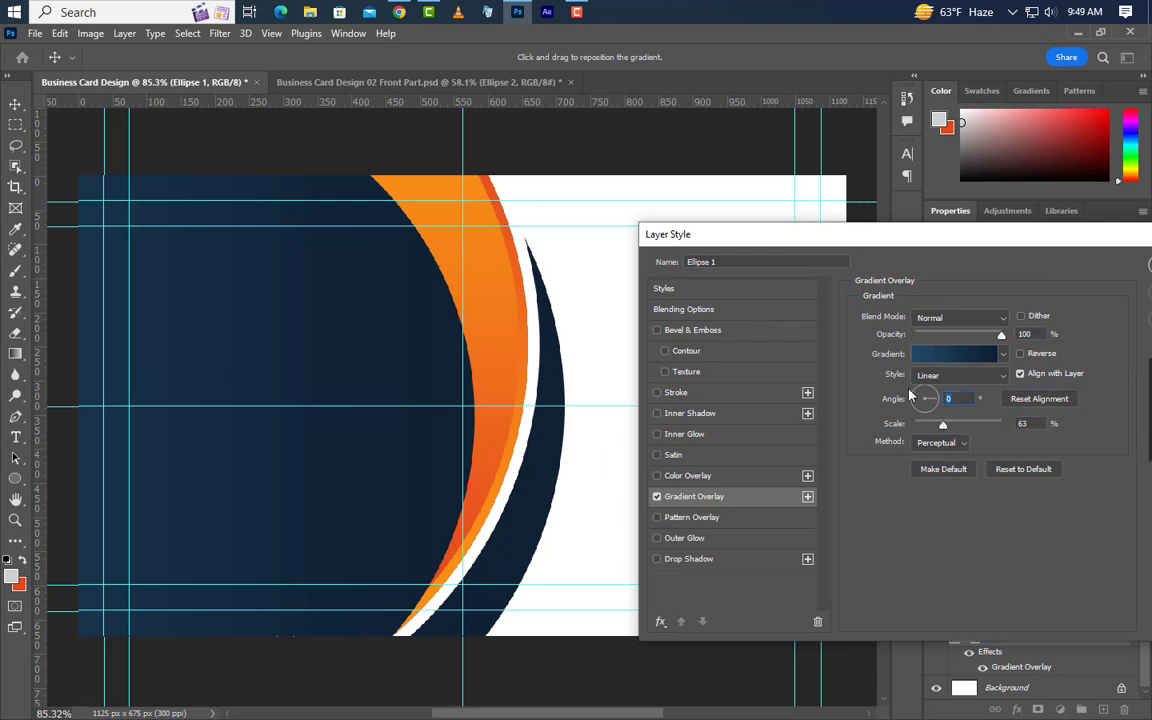
left_click_drag(622, 447, 631, 339)
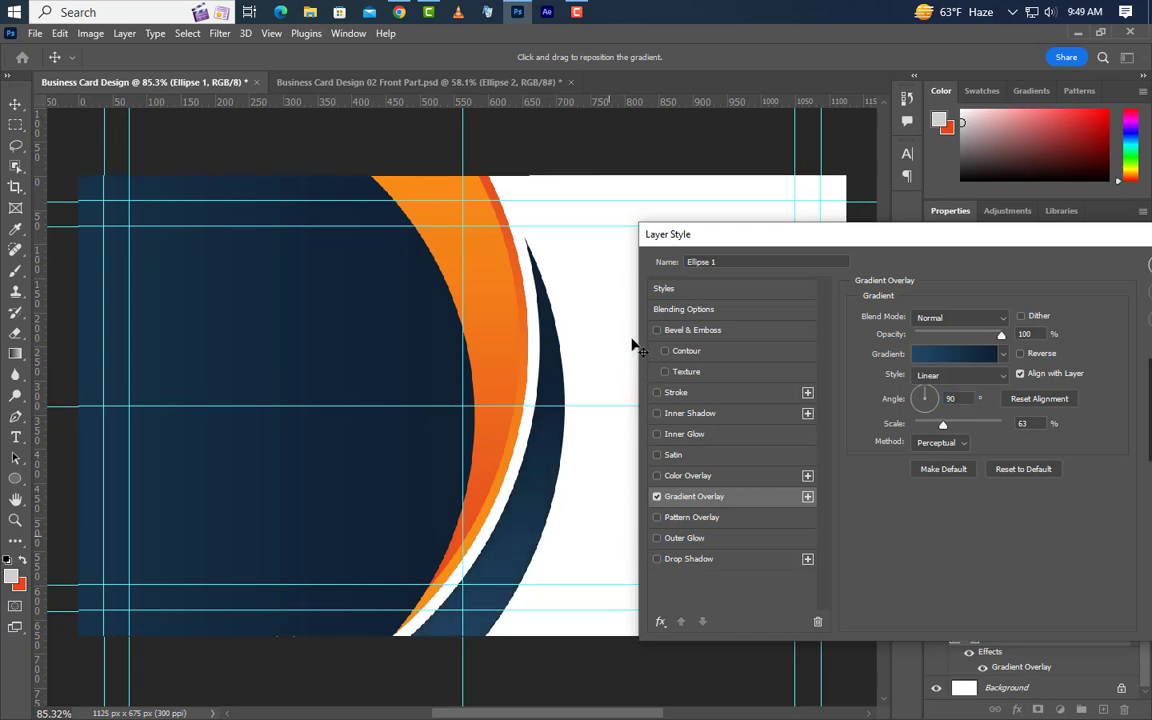
left_click(1021, 355)
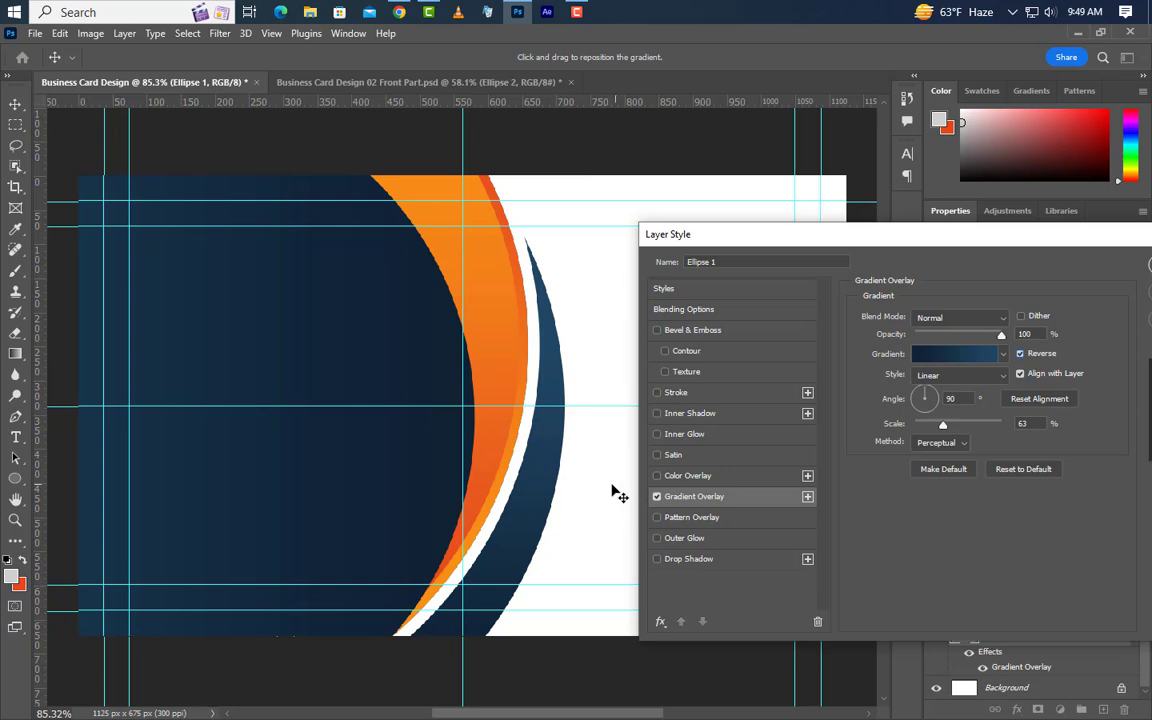
left_click_drag(1133, 238, 912, 300)
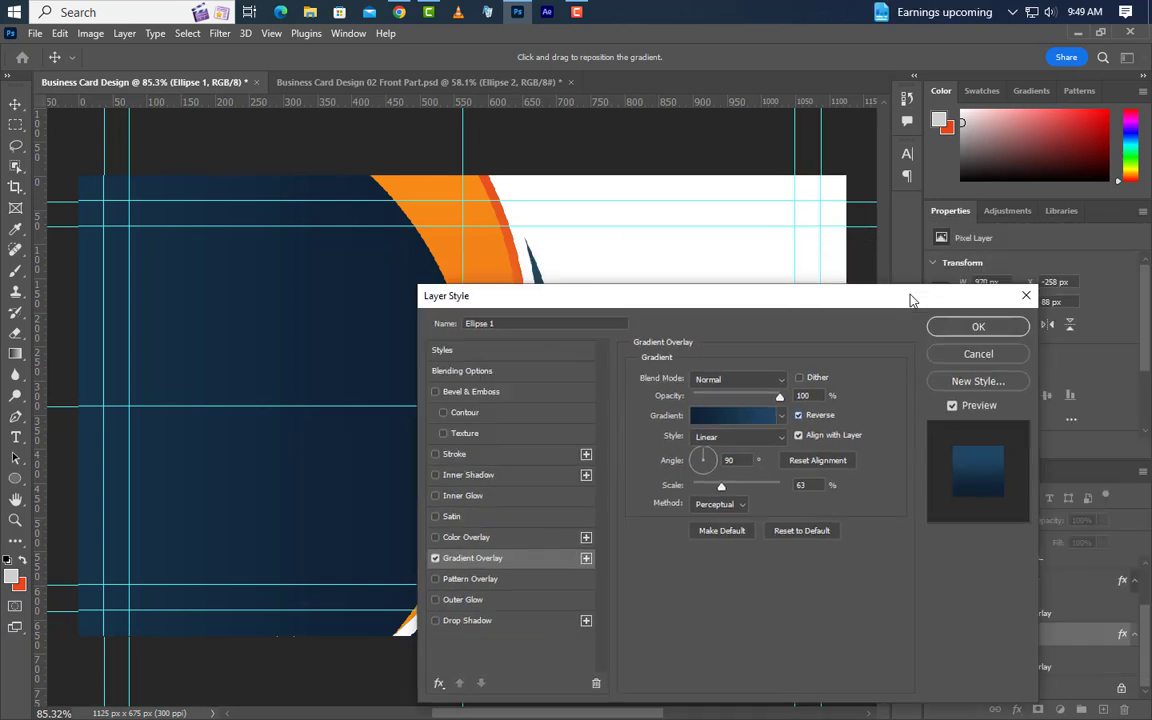
left_click(976, 327)
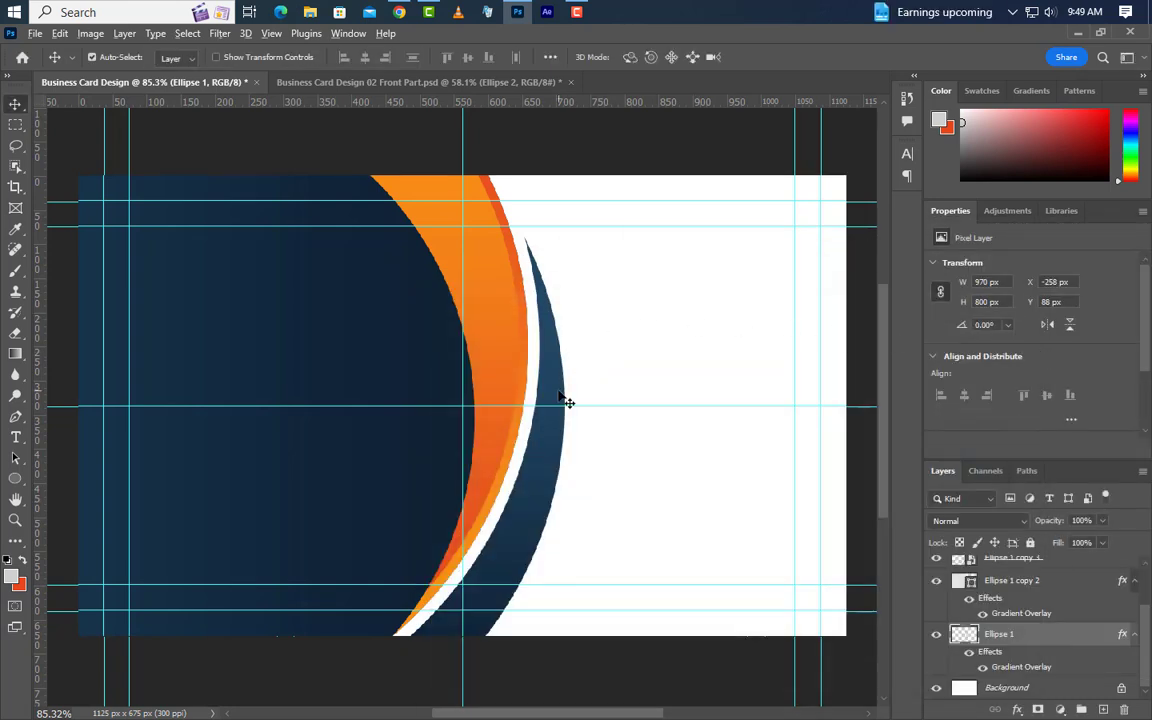
Move Ellipse 1 up the layer stack and group all ellipse layers into Group 1.
scroll(563, 400, "down", 1)
left_click(935, 636)
left_click(936, 636)
left_click_drag(1038, 644, 1040, 572)
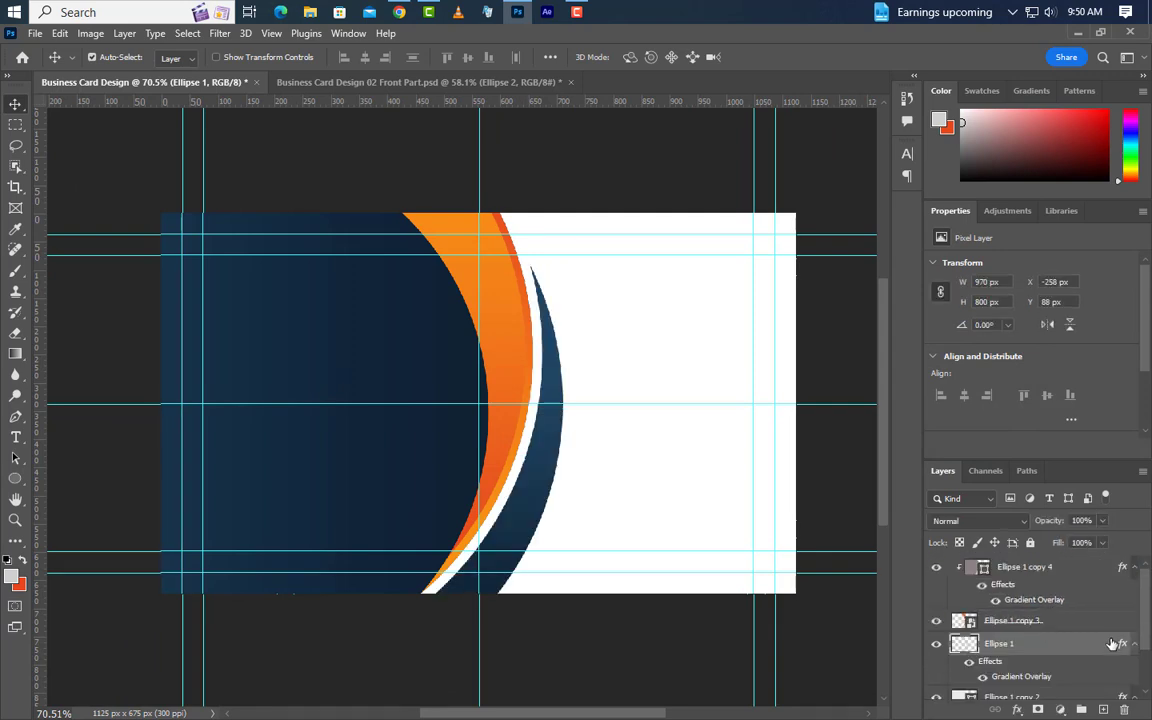
left_click(1050, 570, "shift")
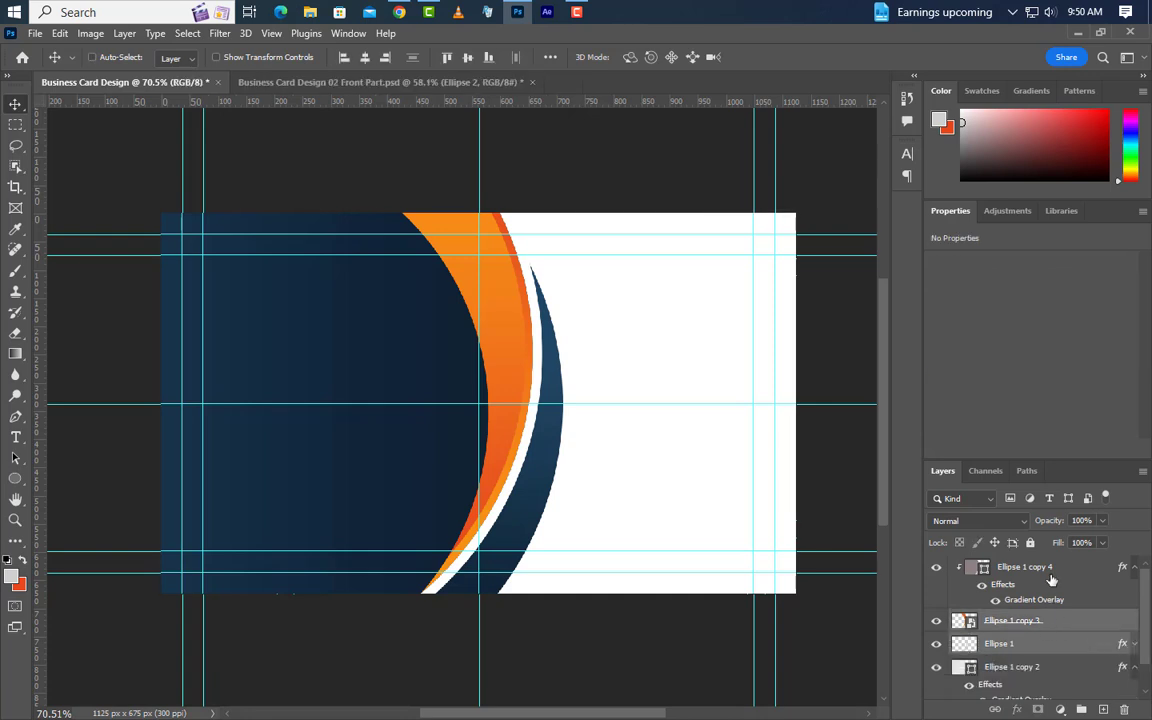
scroll(1065, 630, "down", 2)
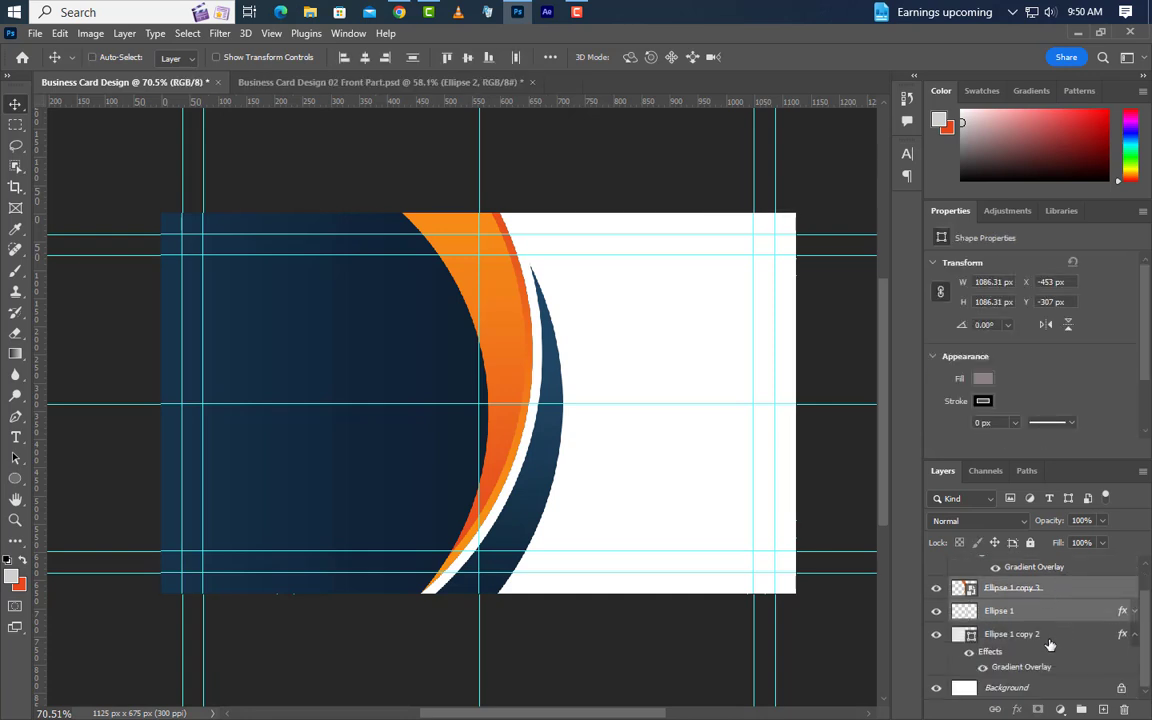
left_click(1049, 640, "ctrl")
left_click(1082, 710)
Scale Group 1 down to about 92%, nudge it right, and commit the transform.
scroll(581, 404, "down", 2)
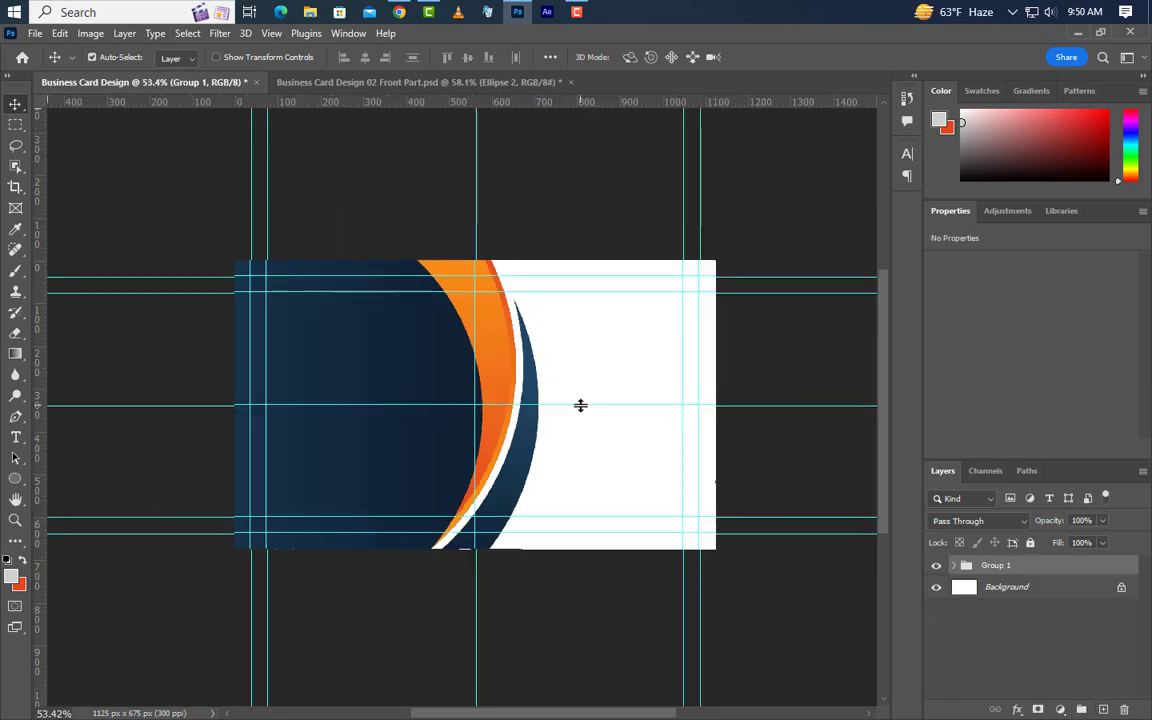
key("ctrl+t")
left_click_drag(539, 386, 519, 386)
key("shift+Right")
key("shift+Right")
key("shift+Right")
key("Right")
key("Right")
left_click(791, 57)
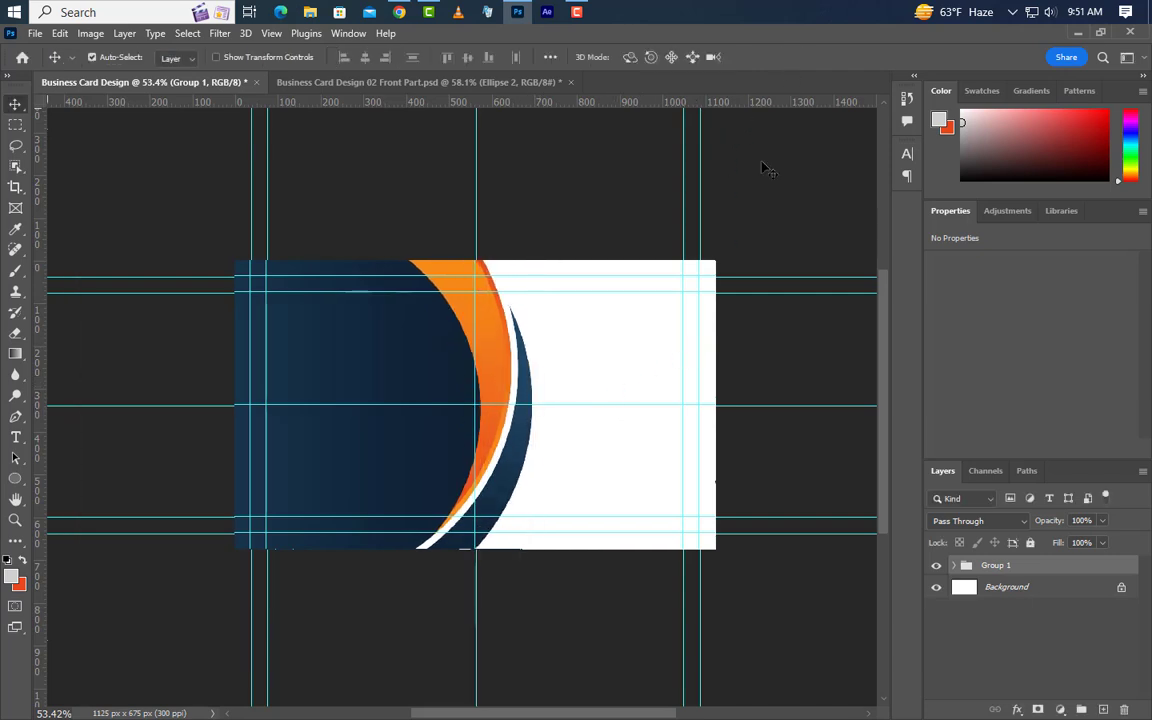
scroll(526, 430, "up", 3)
scroll(672, 320, "up", 1)
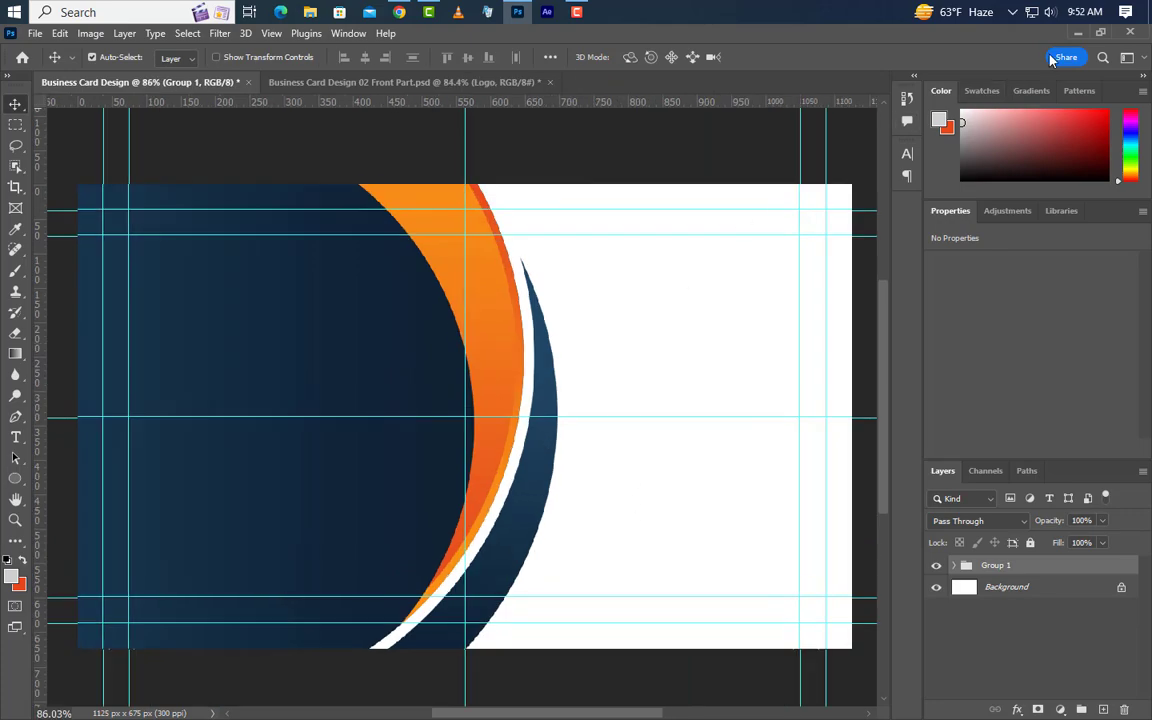
left_click(1078, 37)
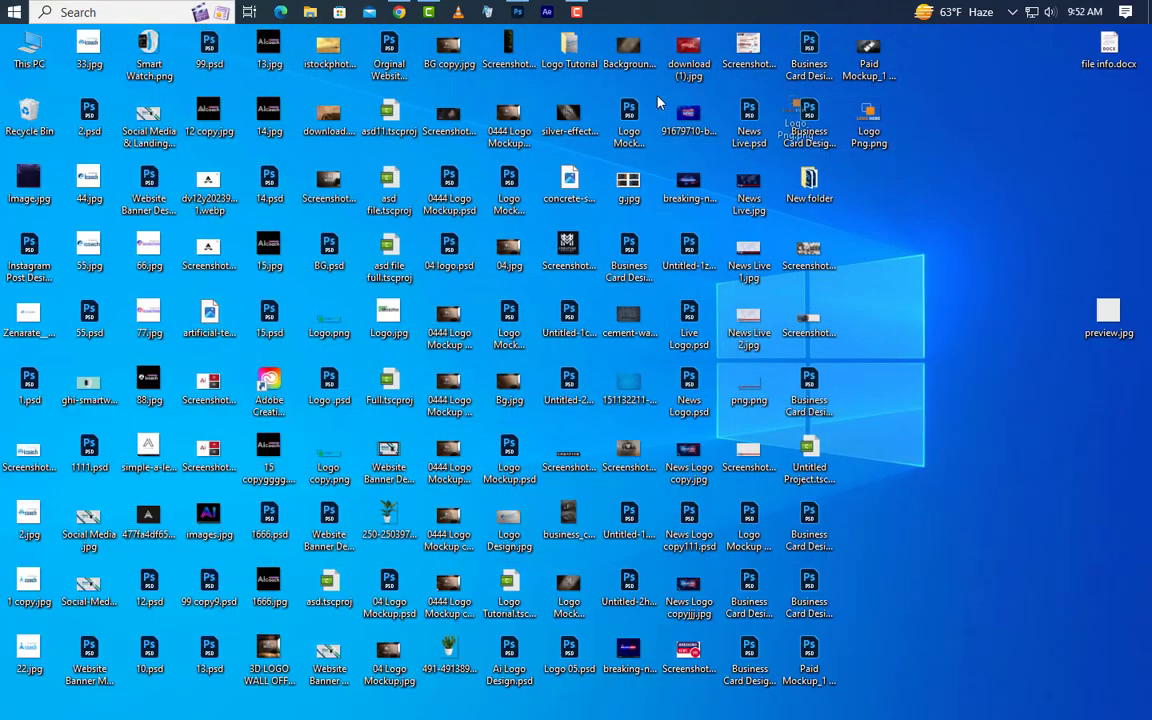
Place the logo image onto the navy left side of the card.
left_click_drag(472, 30, 345, 510)
left_click_drag(551, 455, 376, 455)
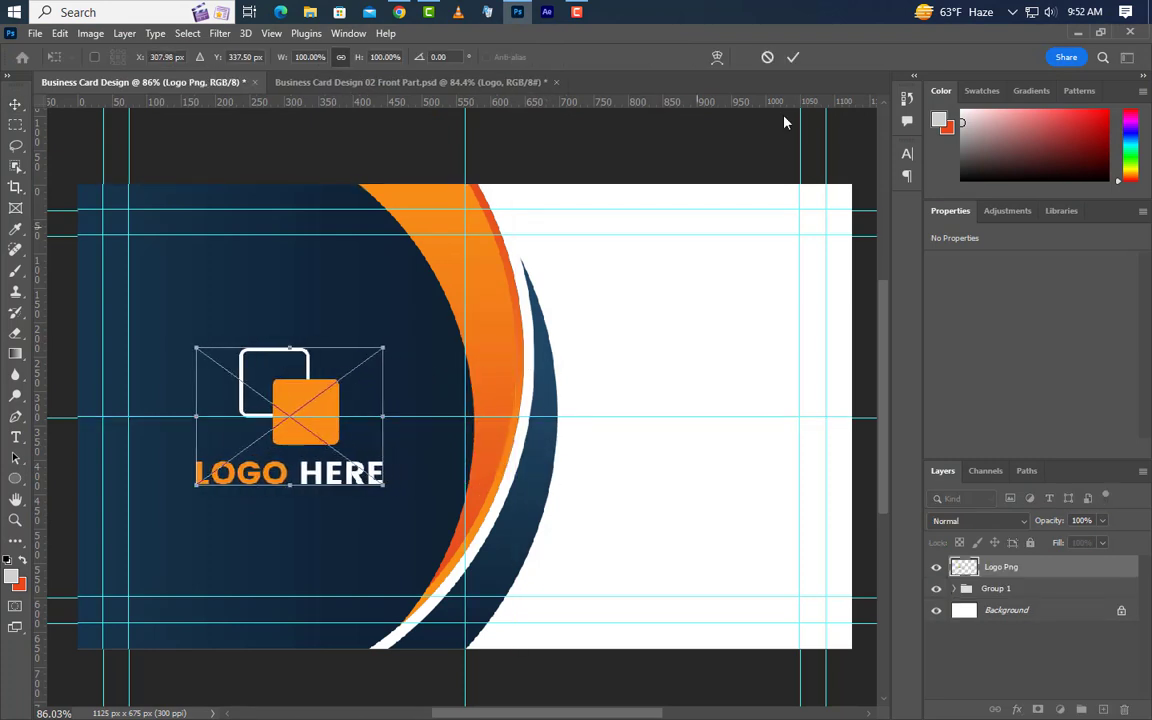
left_click(795, 58)
left_click(1066, 609)
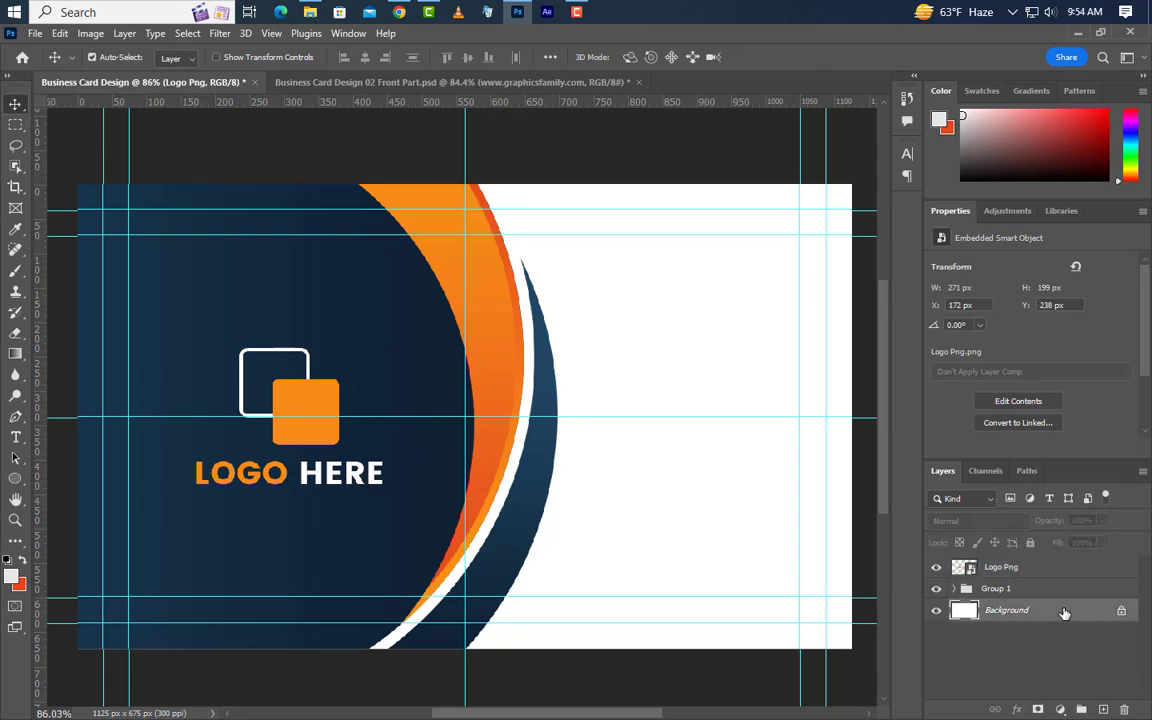
left_click(1073, 33)
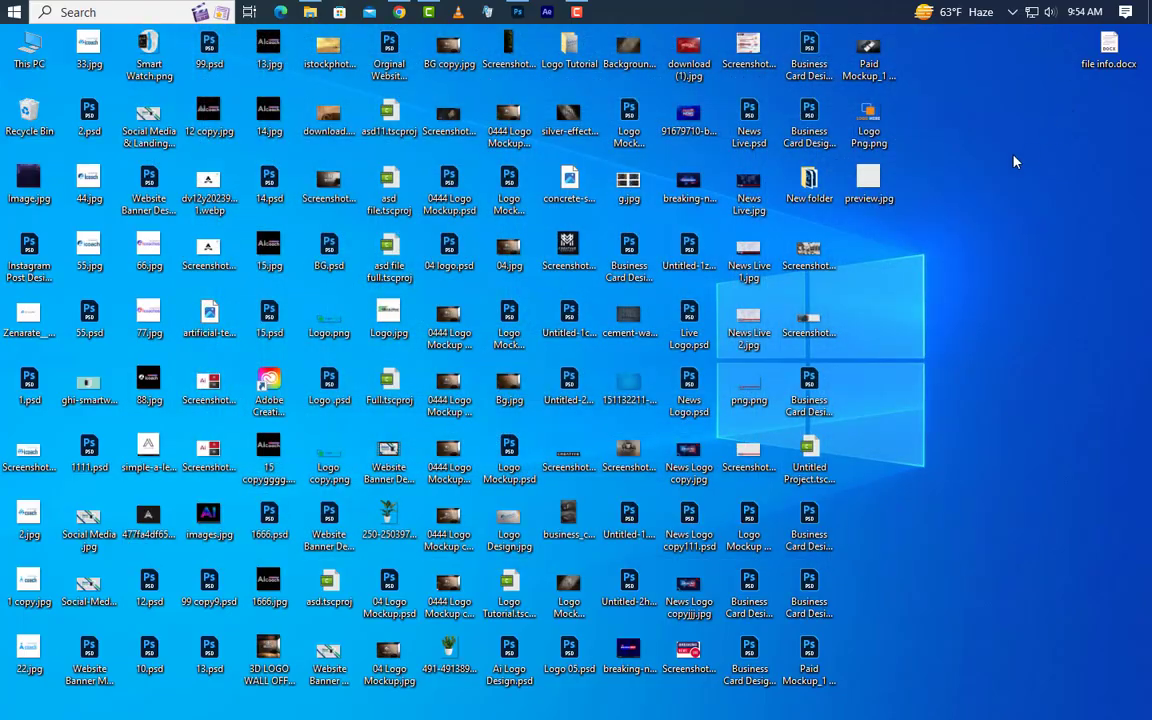
Place preview.jpg, align it to the canvas's right edge, and set its opacity to 20%.
left_click_drag(870, 180, 697, 400)
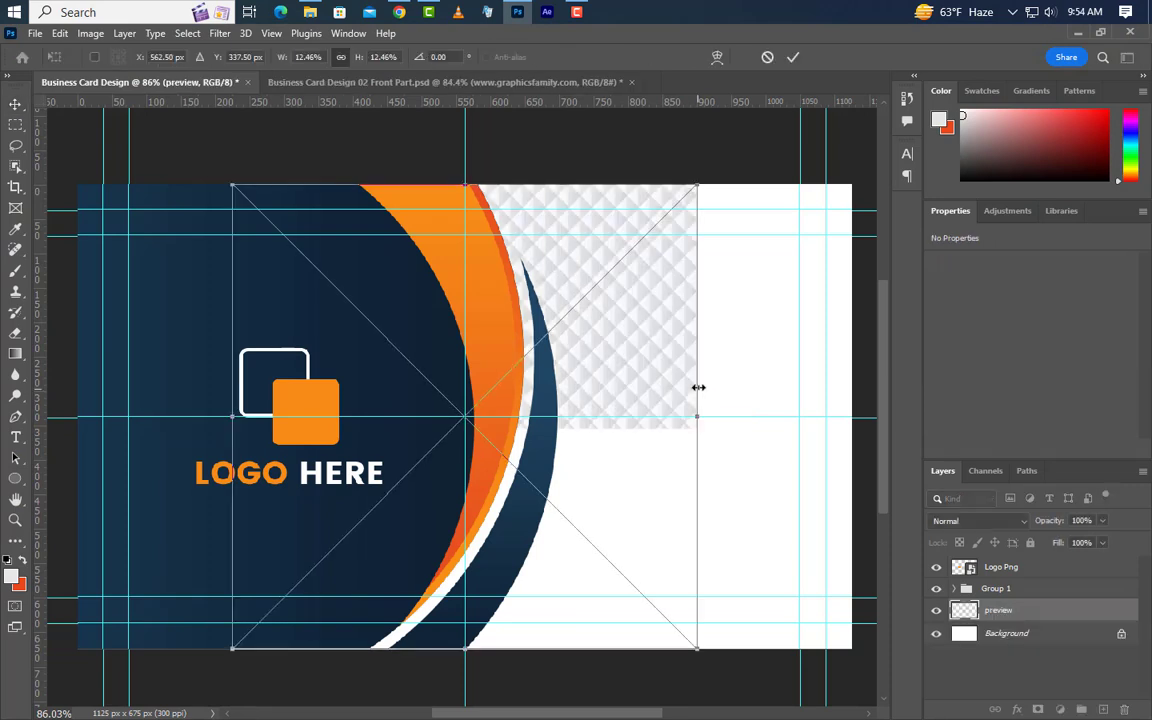
left_click(792, 57)
key("ctrl+a")
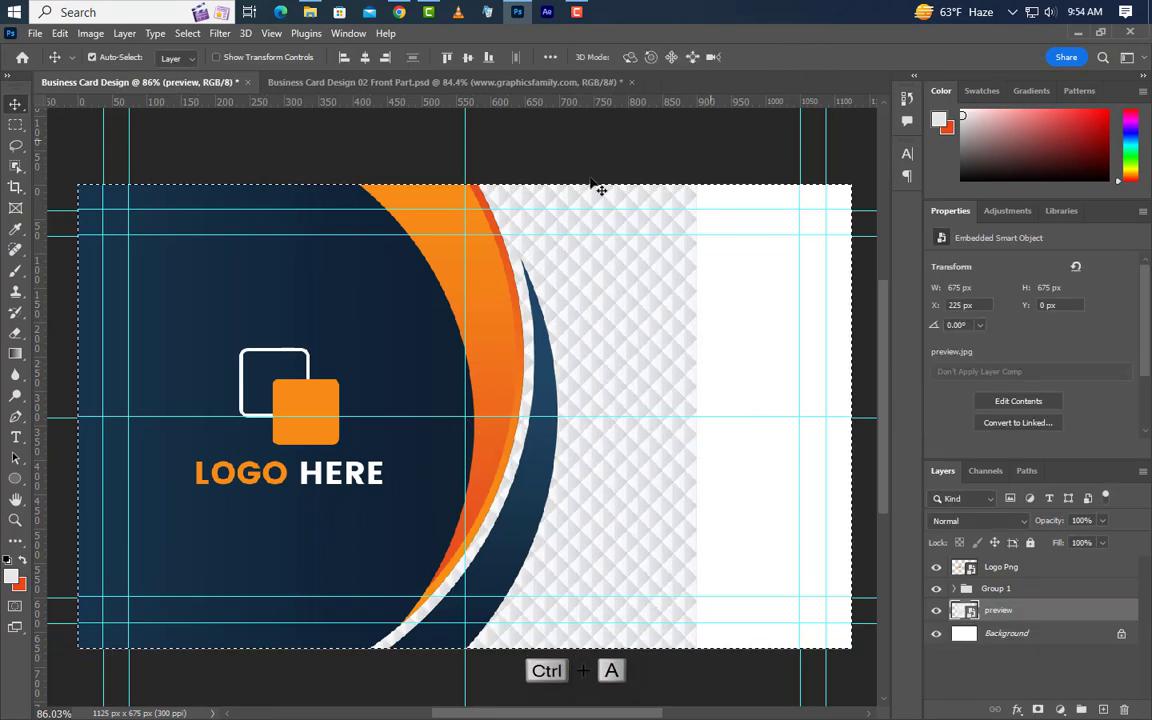
left_click(386, 58)
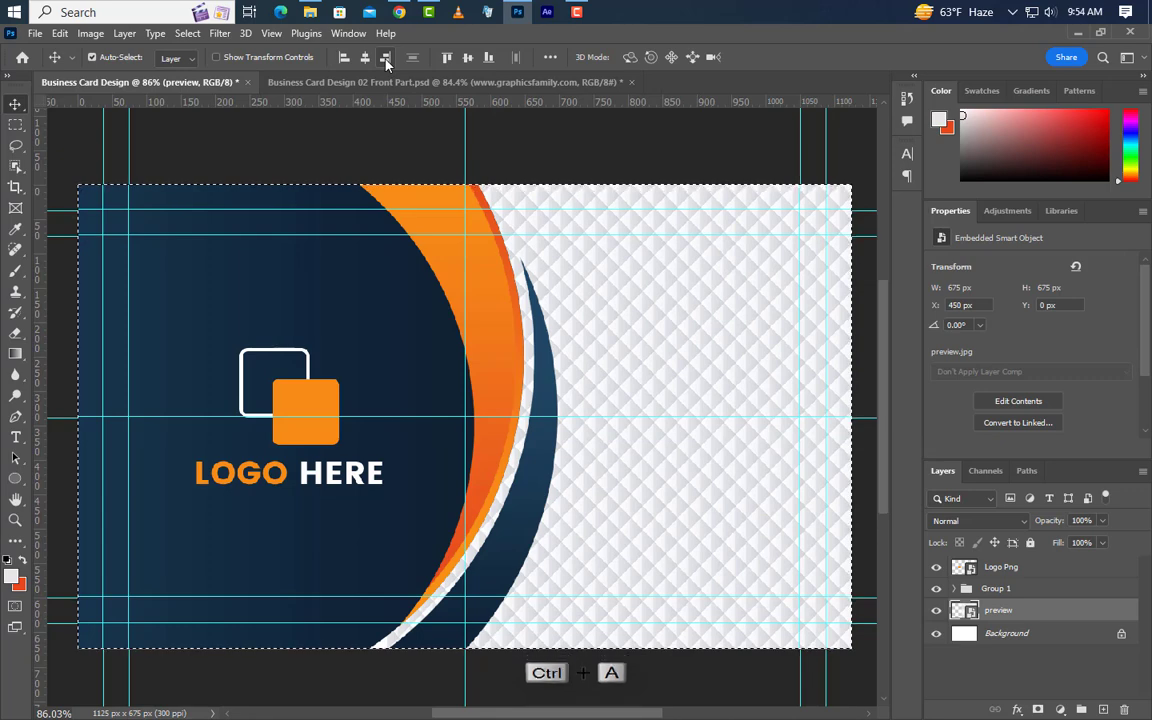
key("ctrl+d")
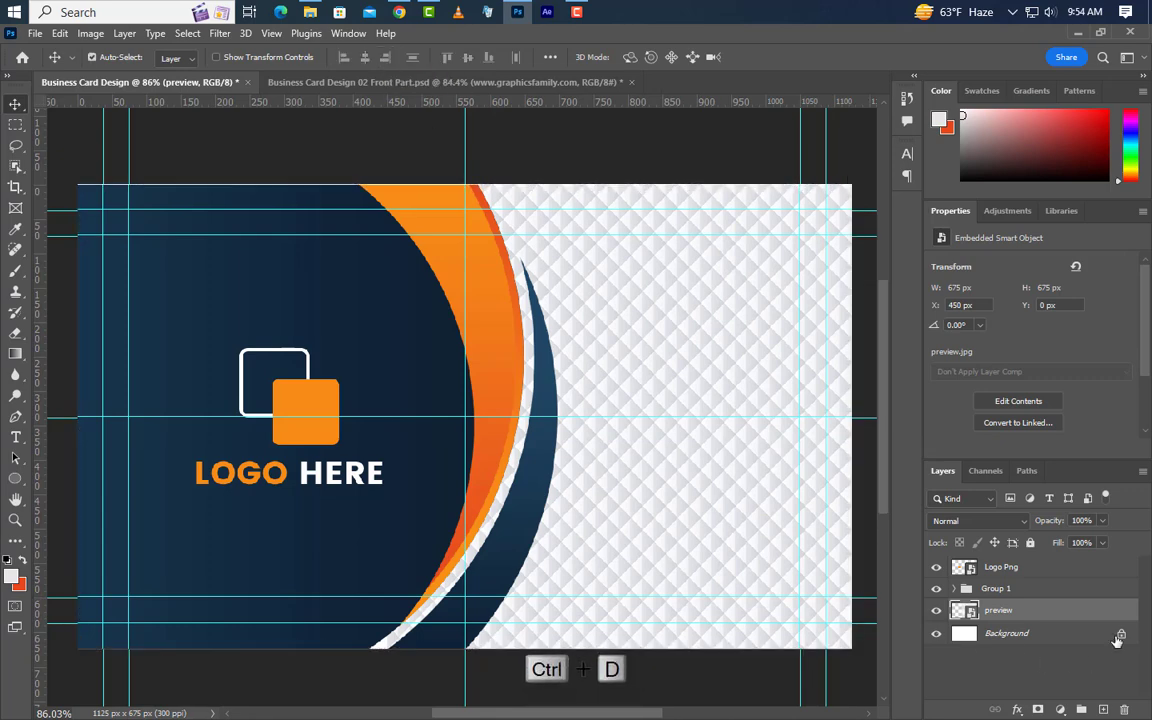
left_click(1083, 520)
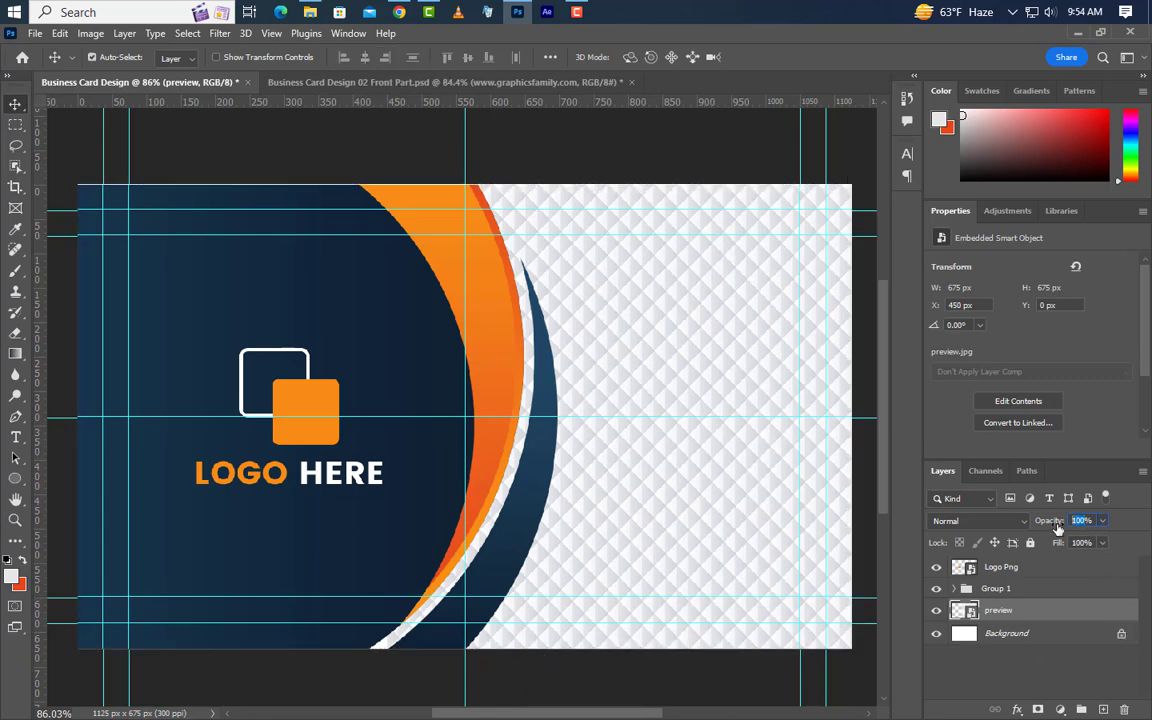
type("20")
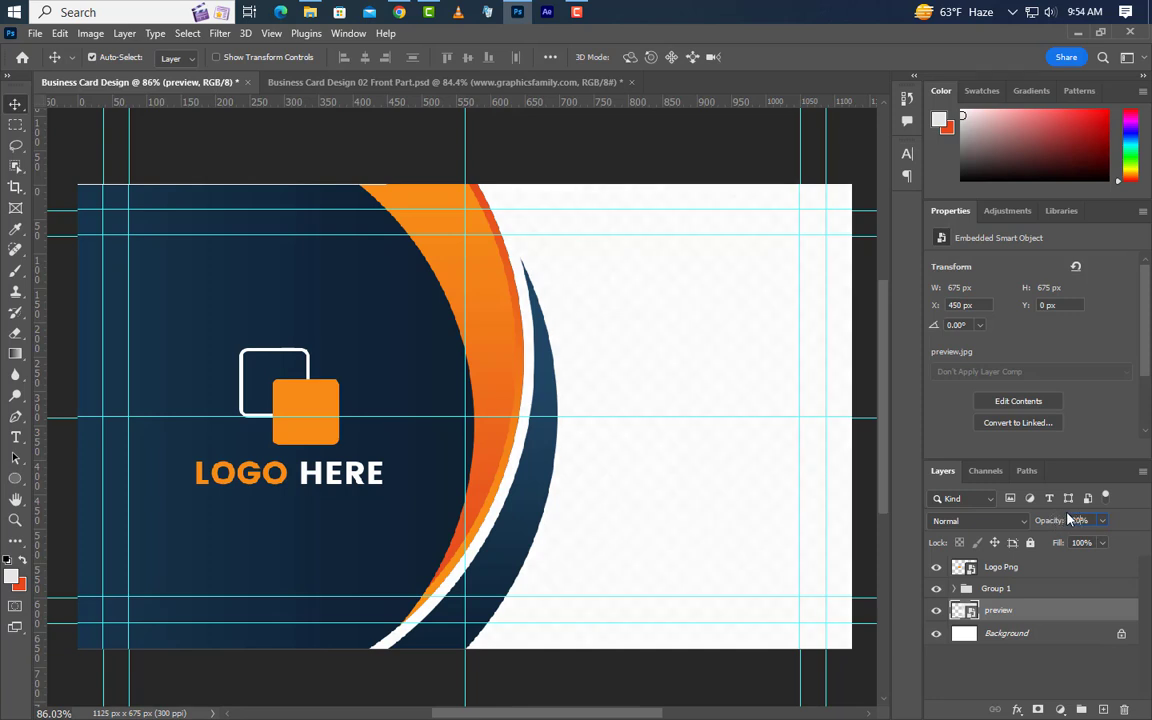
left_click(15, 478)
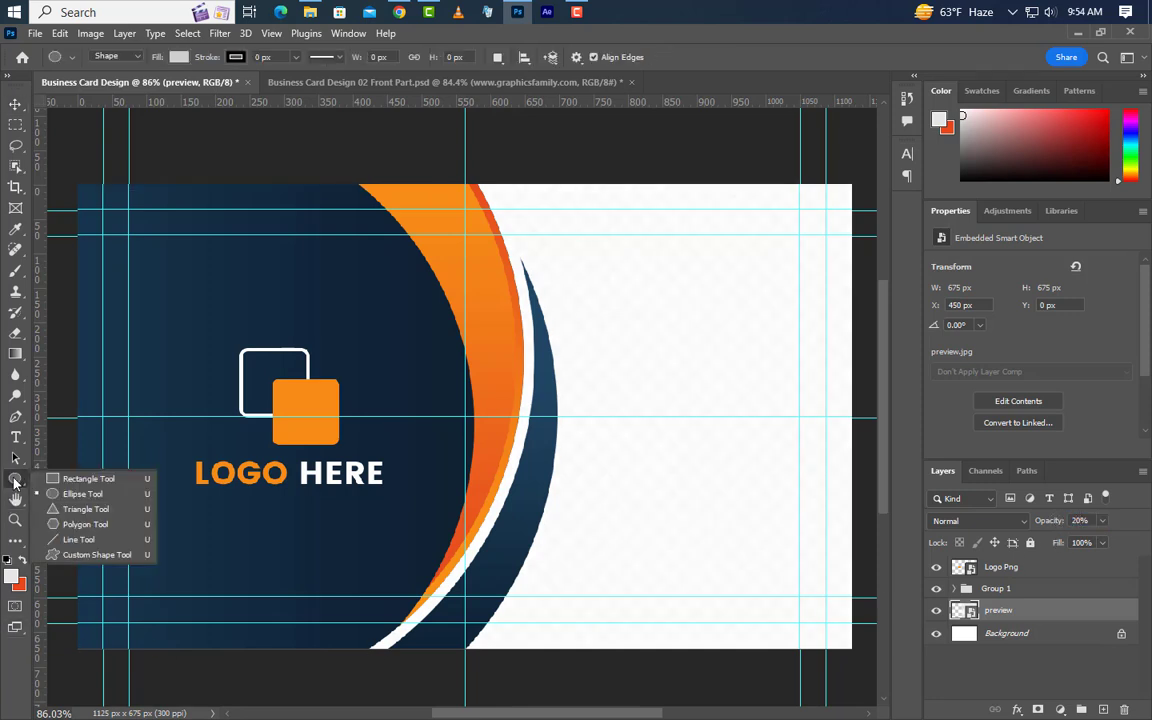
Draw a 126 px square on the card's right side with a light grey #ededed fill.
left_click(69, 479)
mouse_move(620, 265)
left_mouse_down()
mouse_move(676, 306)
mouse_move(715, 347)
mouse_move(706, 349)
left_mouse_up()
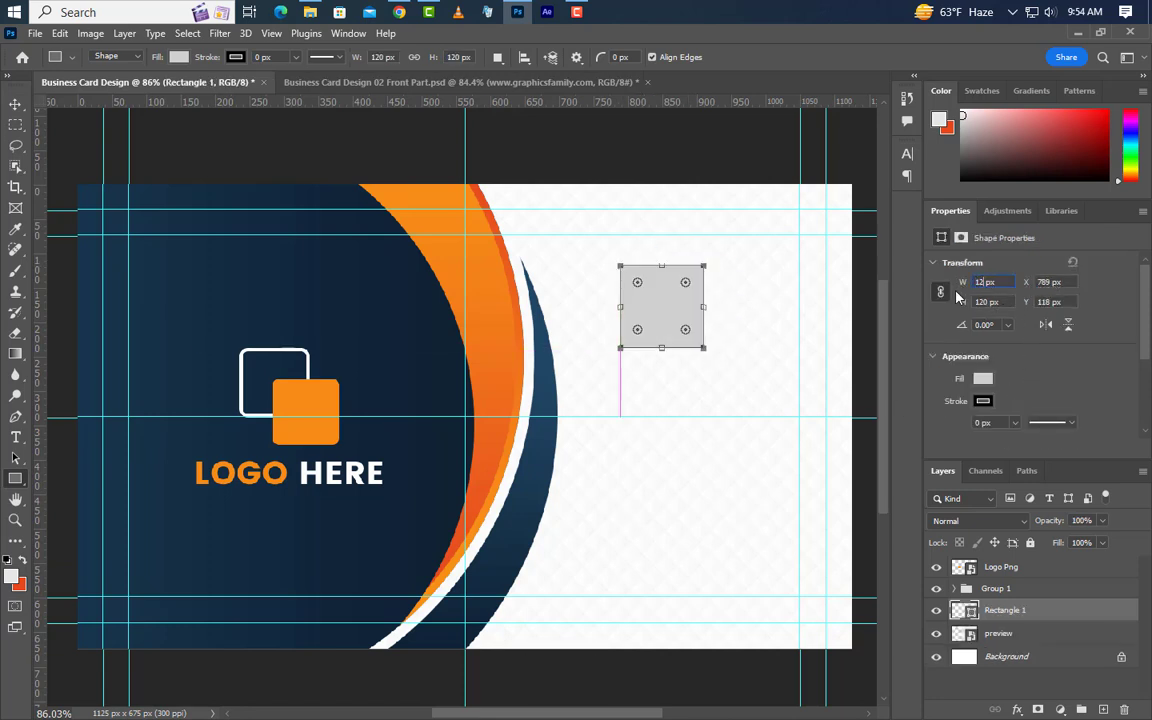
key("Return")
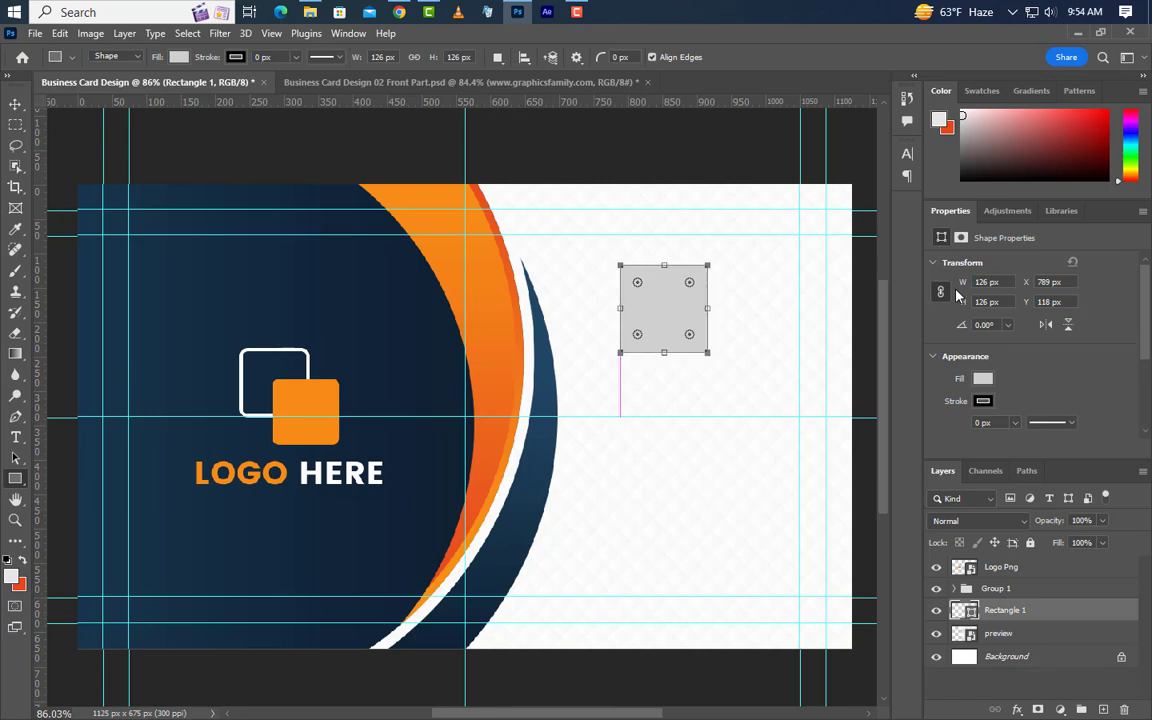
left_click(15, 103)
mouse_move(689, 319)
left_mouse_down()
mouse_move(690, 334)
mouse_move(704, 333)
left_mouse_up()
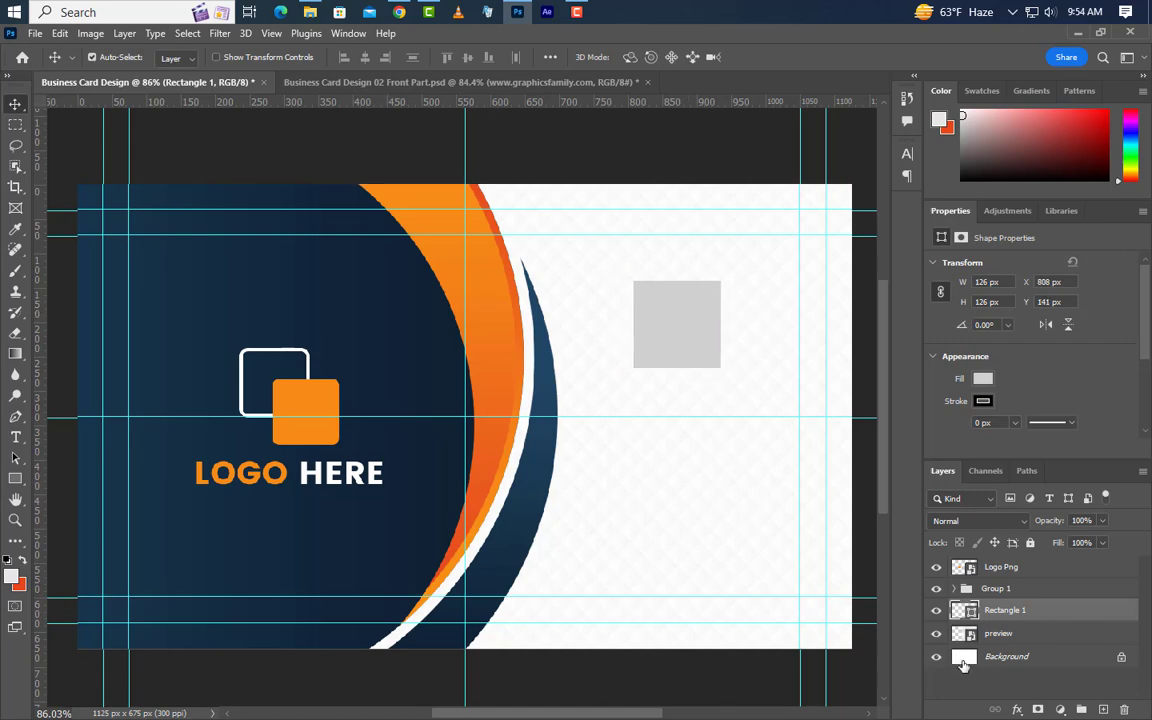
double_click(969, 611)
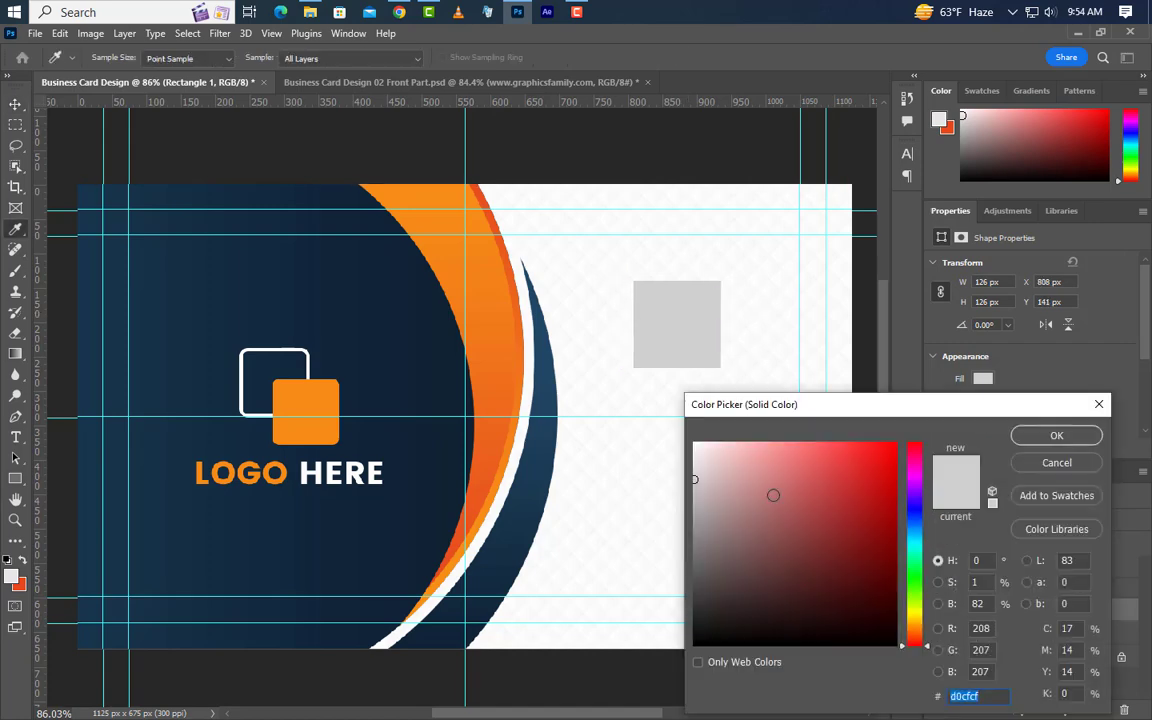
left_click(694, 456)
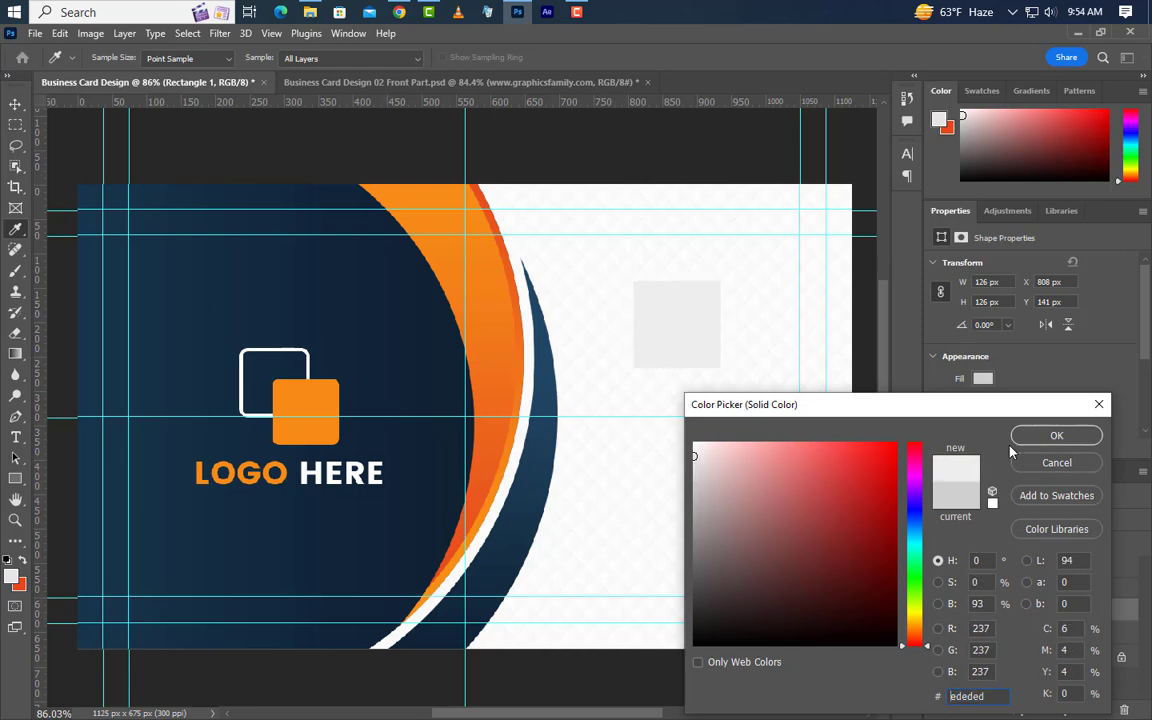
left_click(1083, 438)
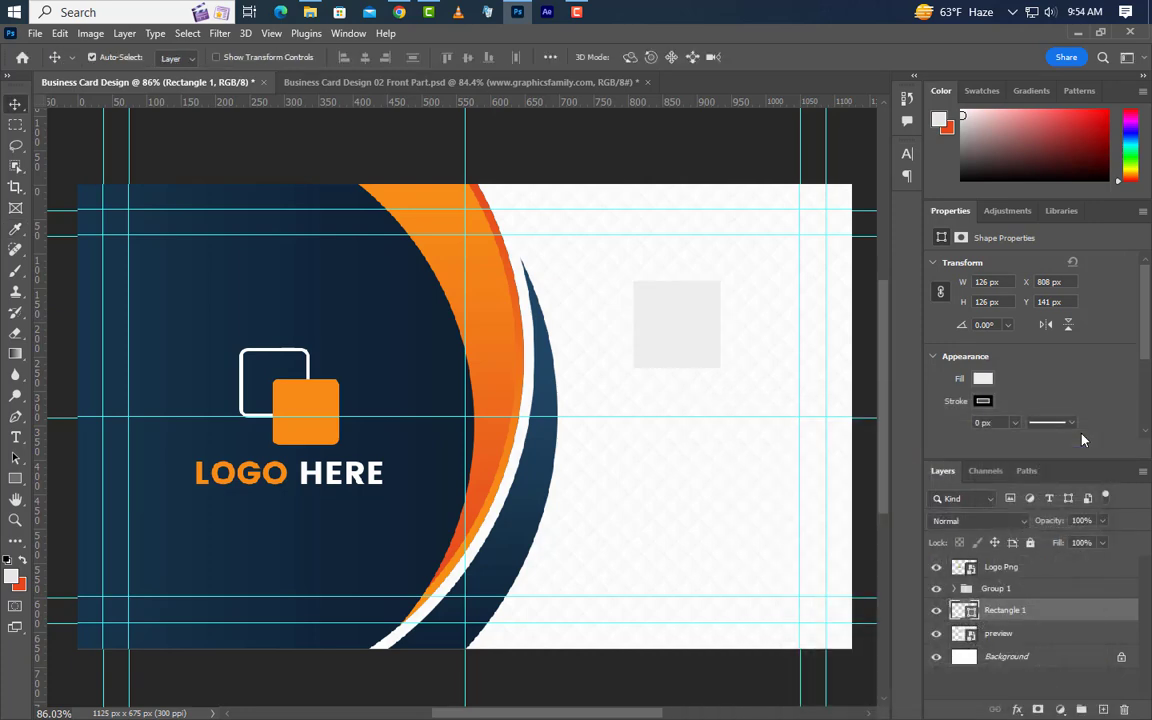
Give the square a 3 px inside stroke in the logo's orange #f68c17.
double_click(1086, 619)
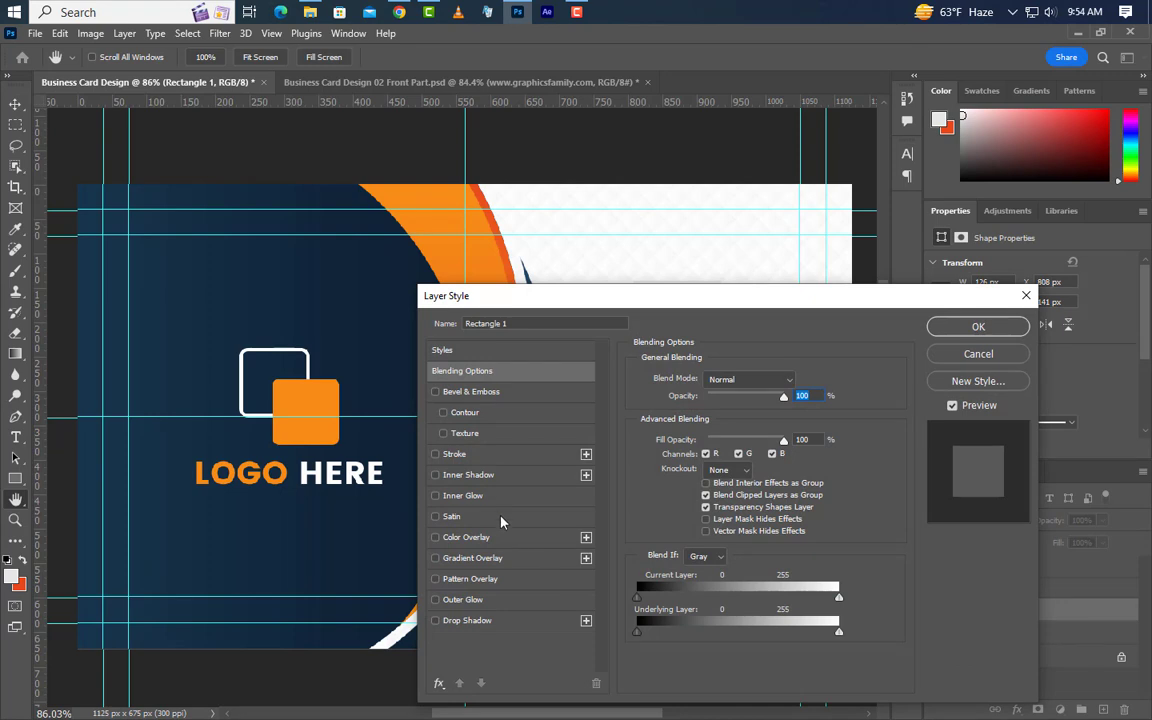
left_click(488, 456)
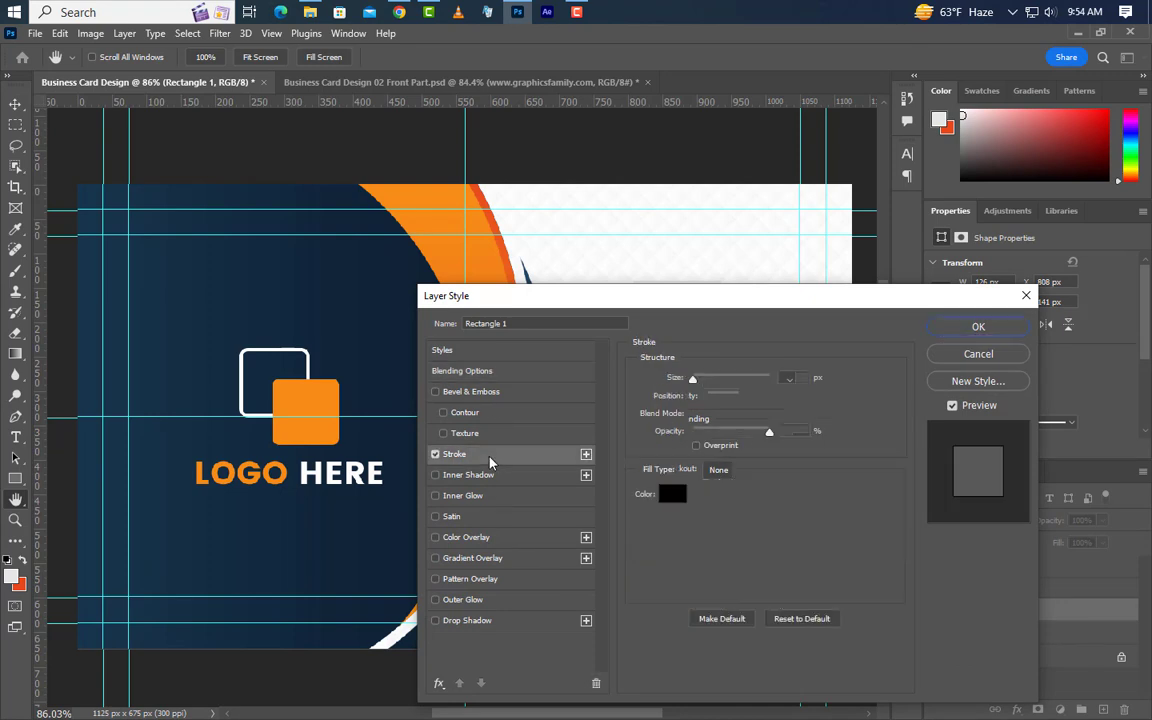
left_click_drag(789, 295, 922, 388)
double_click(927, 470)
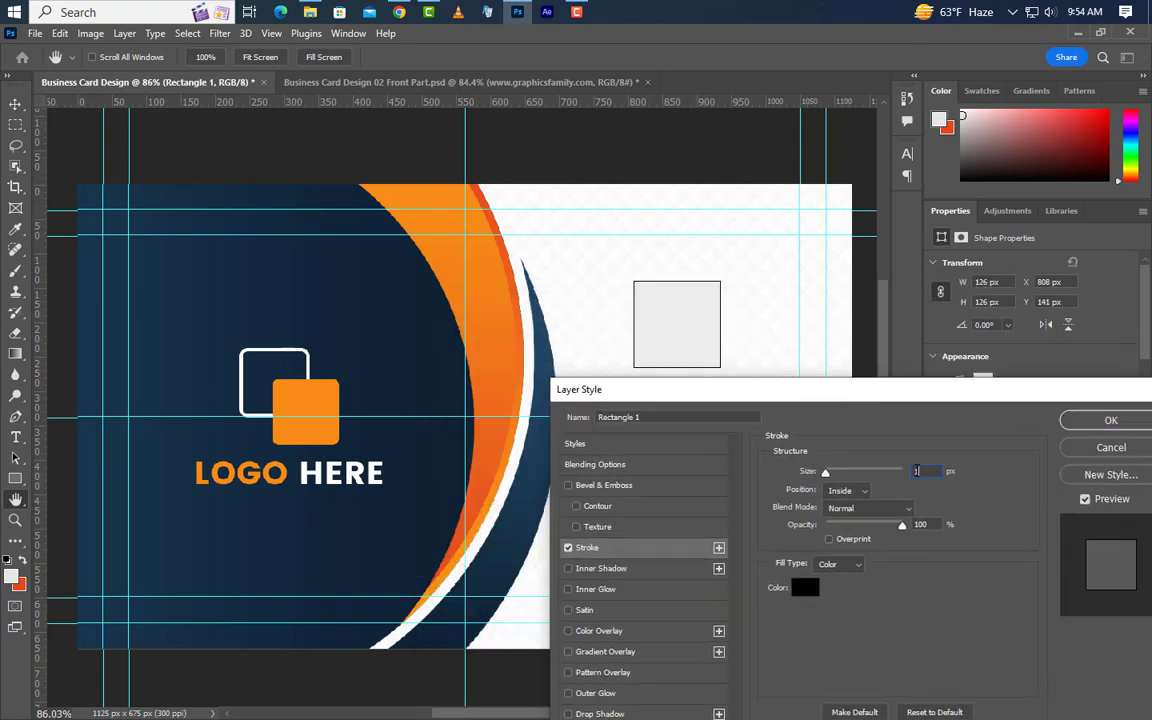
type("3")
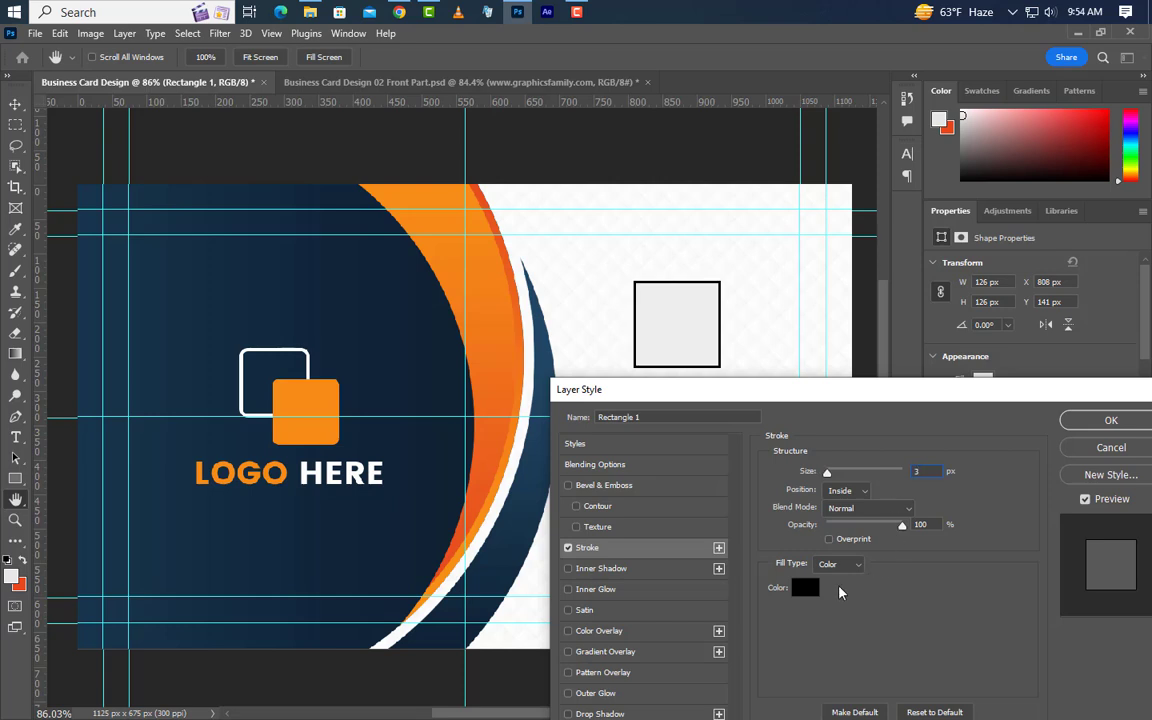
left_click(803, 590)
left_click(307, 389)
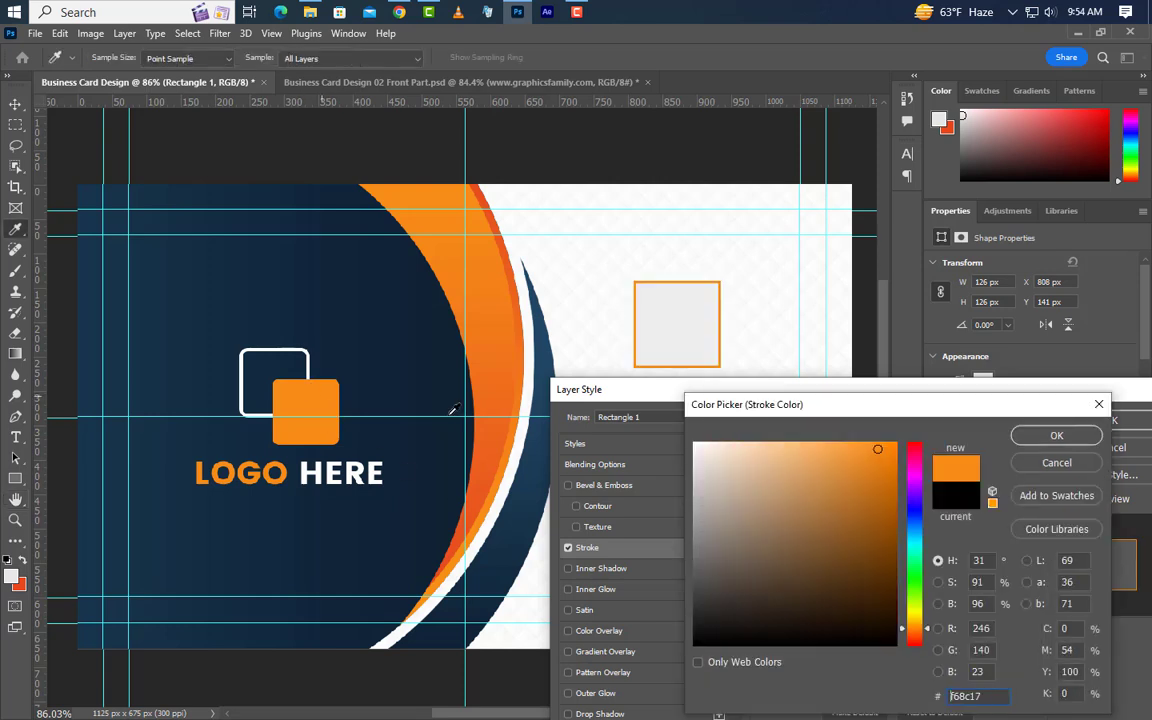
left_click(1041, 437)
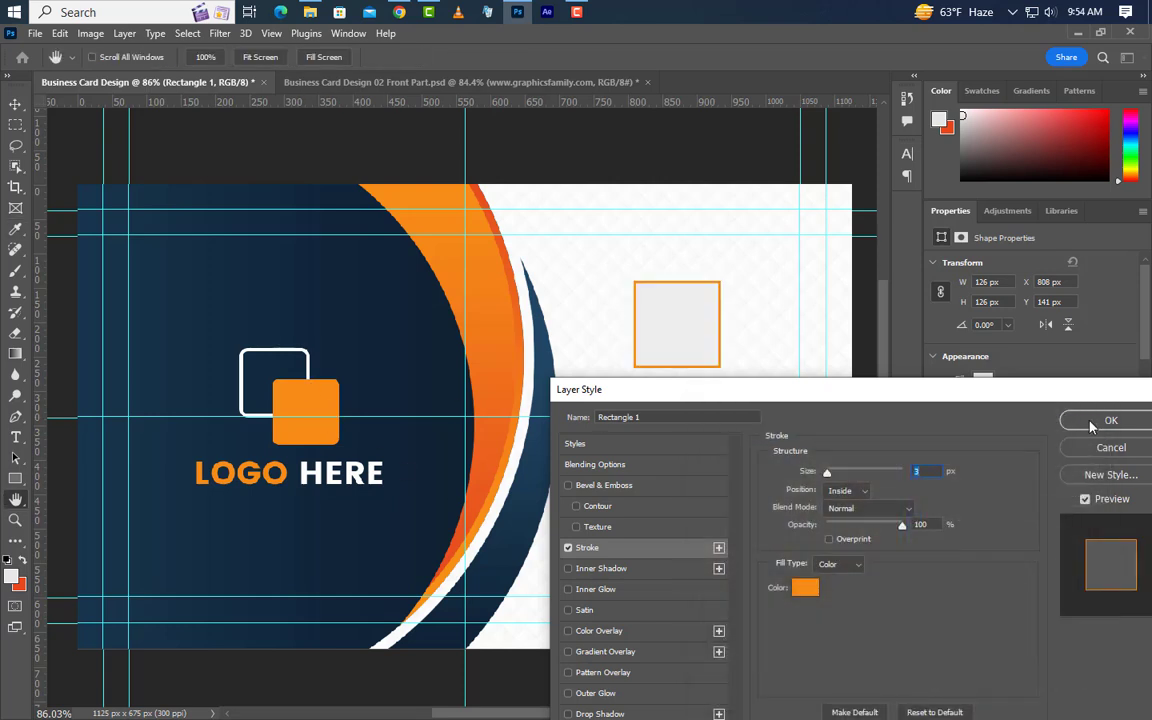
left_click(1090, 423)
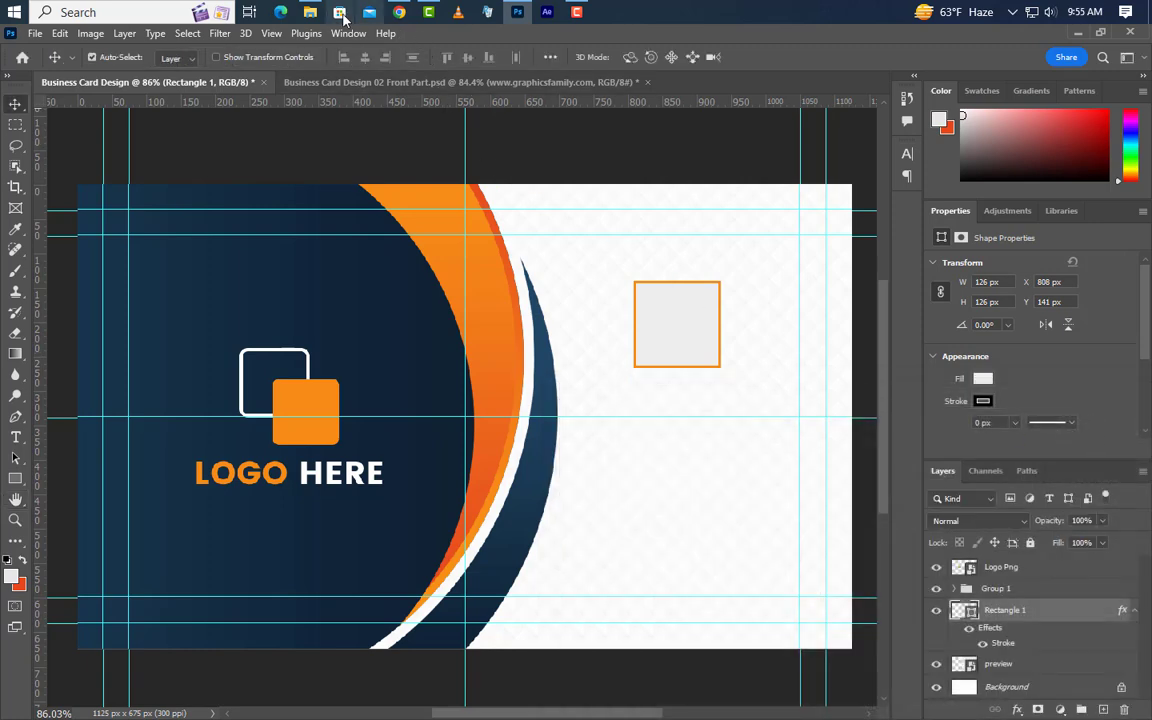
left_click(311, 12)
Place the QR code image and scale it down to about 99 px over the orange square.
left_click_drag(555, 137, 625, 358)
left_click_drag(703, 413, 733, 357)
left_click_drag(677, 449, 728, 373)
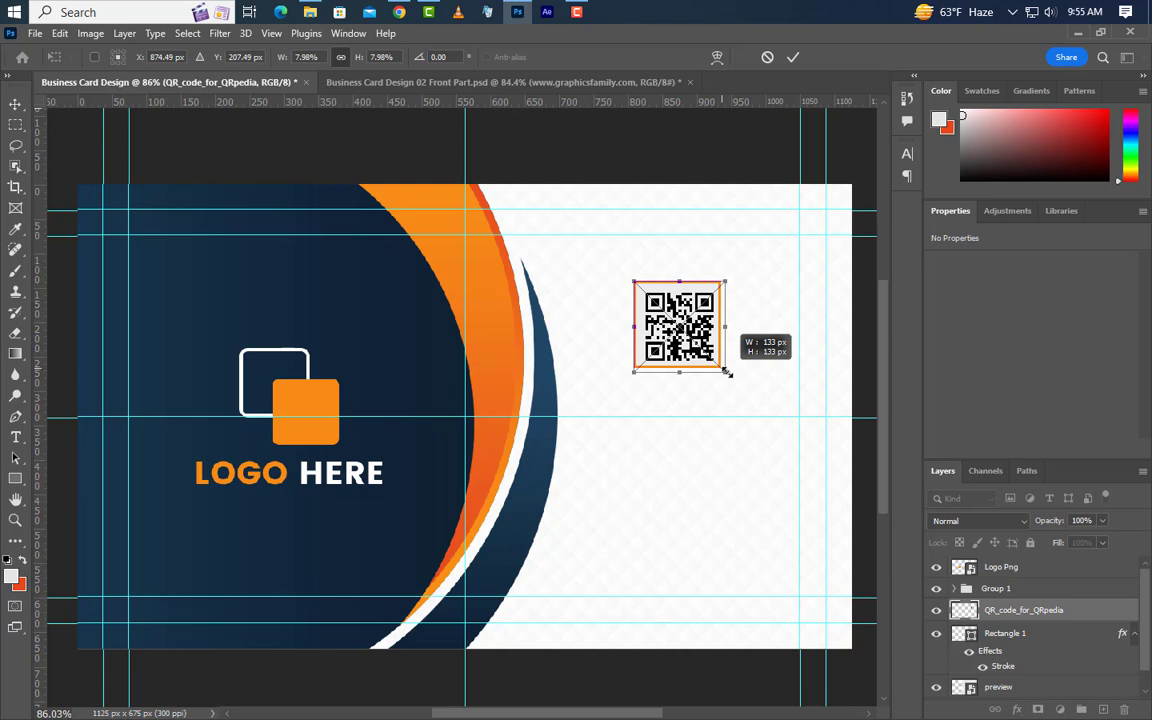
left_click(793, 57)
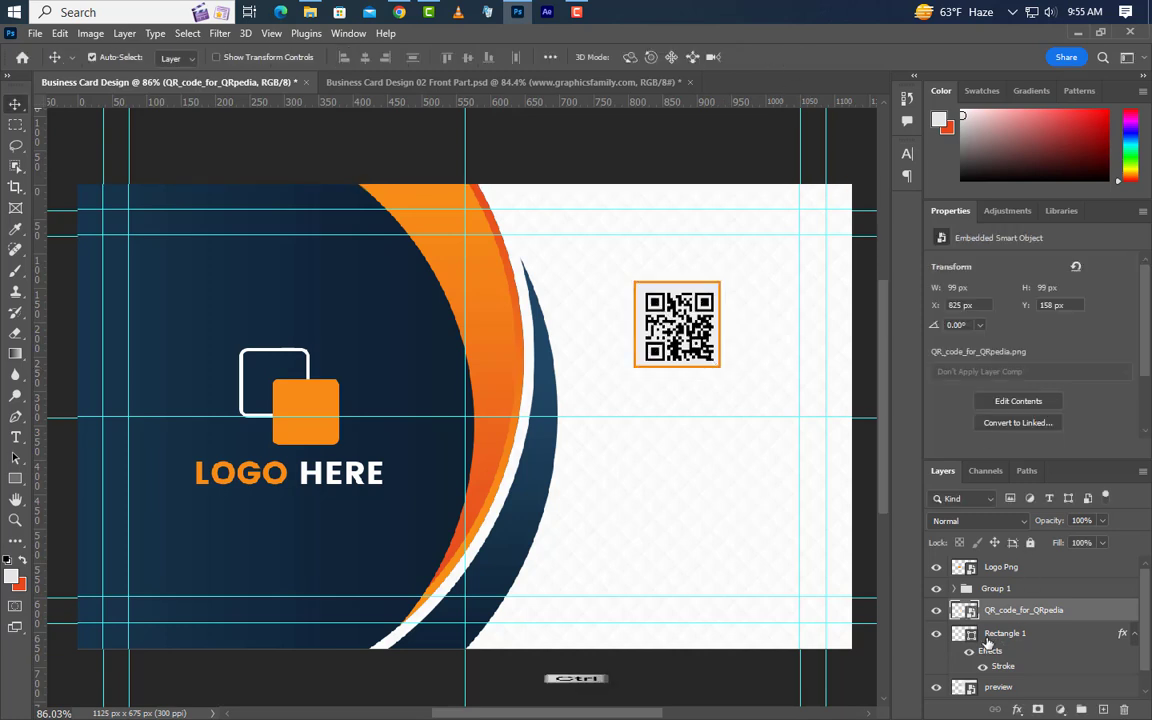
Centre the QR code horizontally and vertically within the square using its selection.
left_click(964, 610, "ctrl")
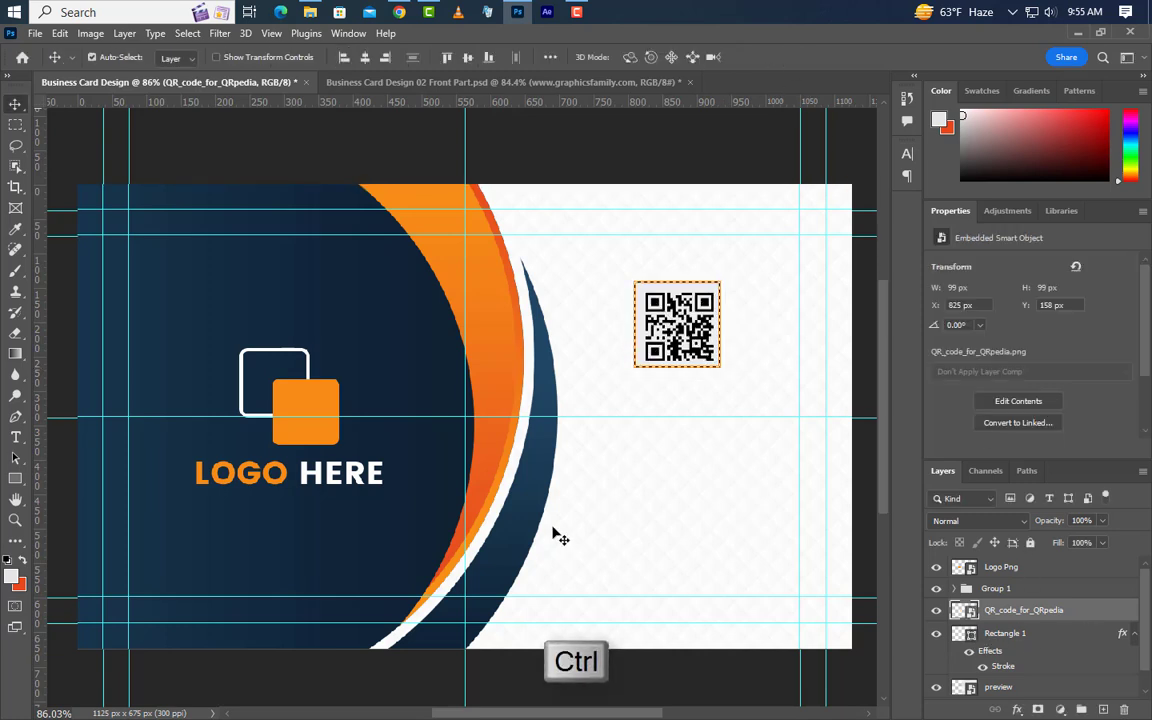
left_click(366, 58)
left_click(467, 58)
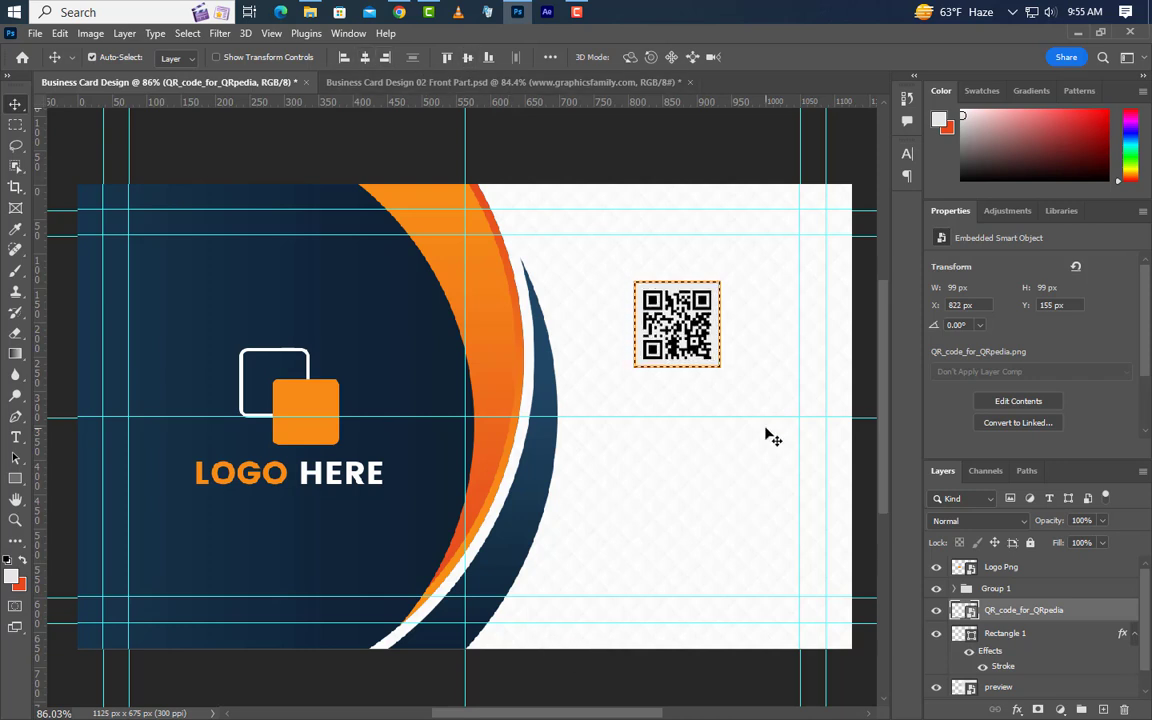
key("ctrl+d")
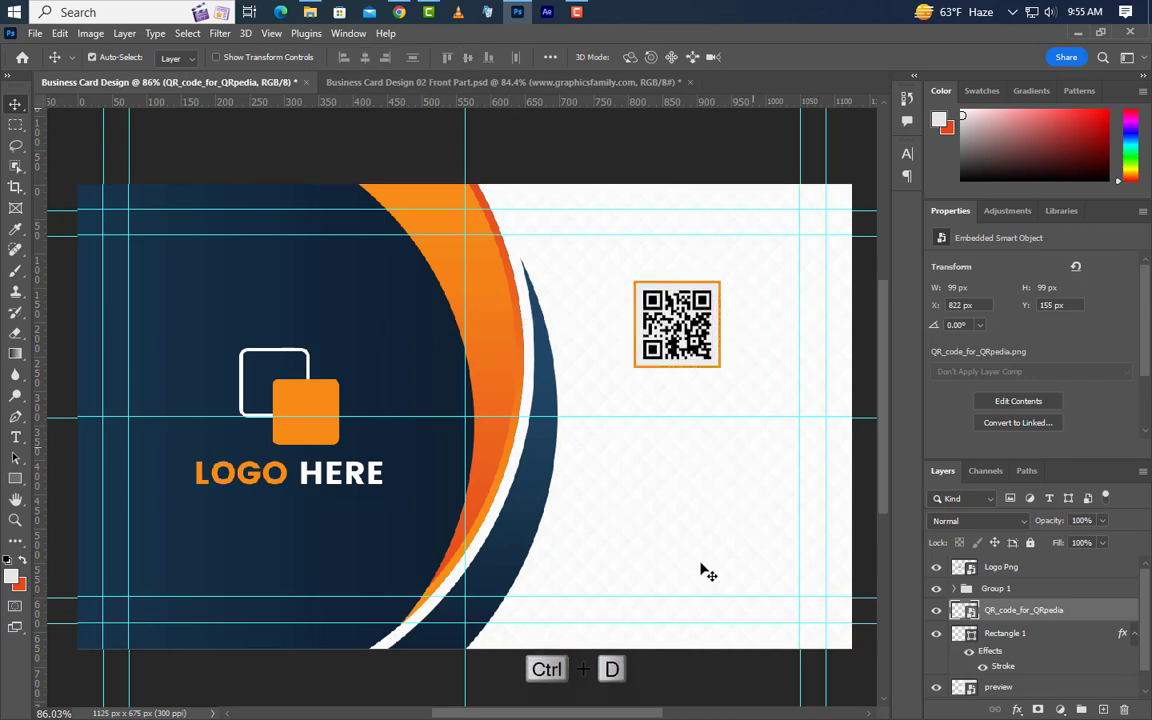
left_click(15, 437)
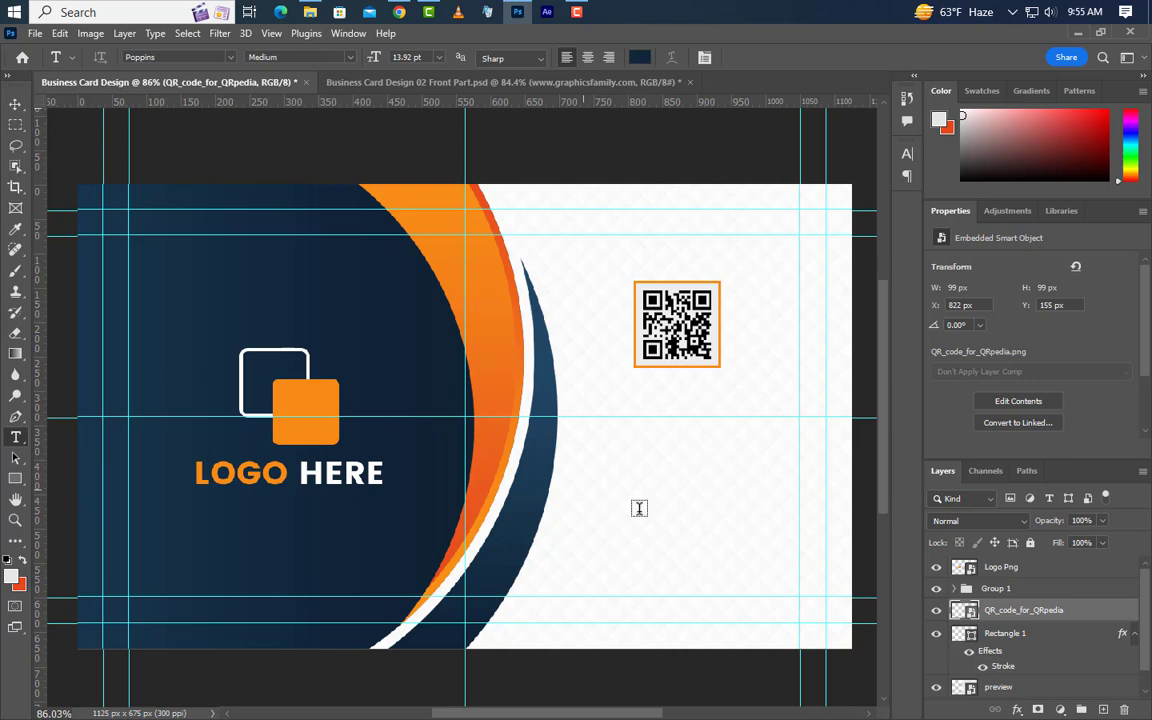
left_click(569, 550)
type("www.")
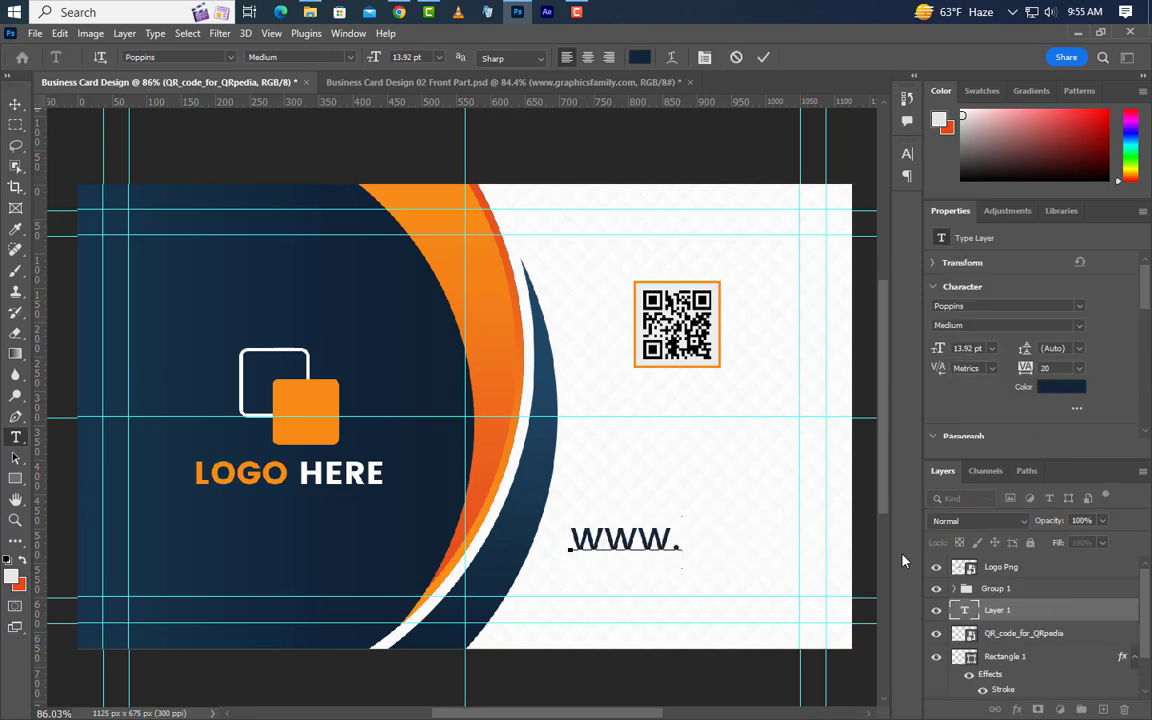
type("graph")
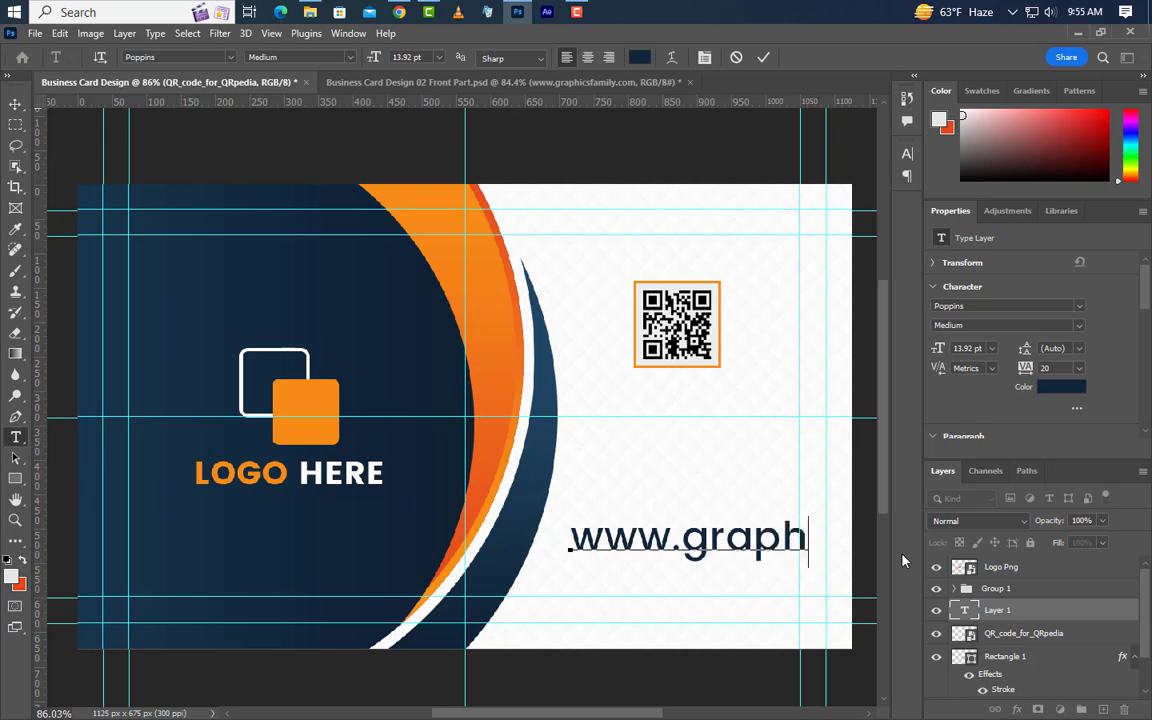
type("icsfamily.com")
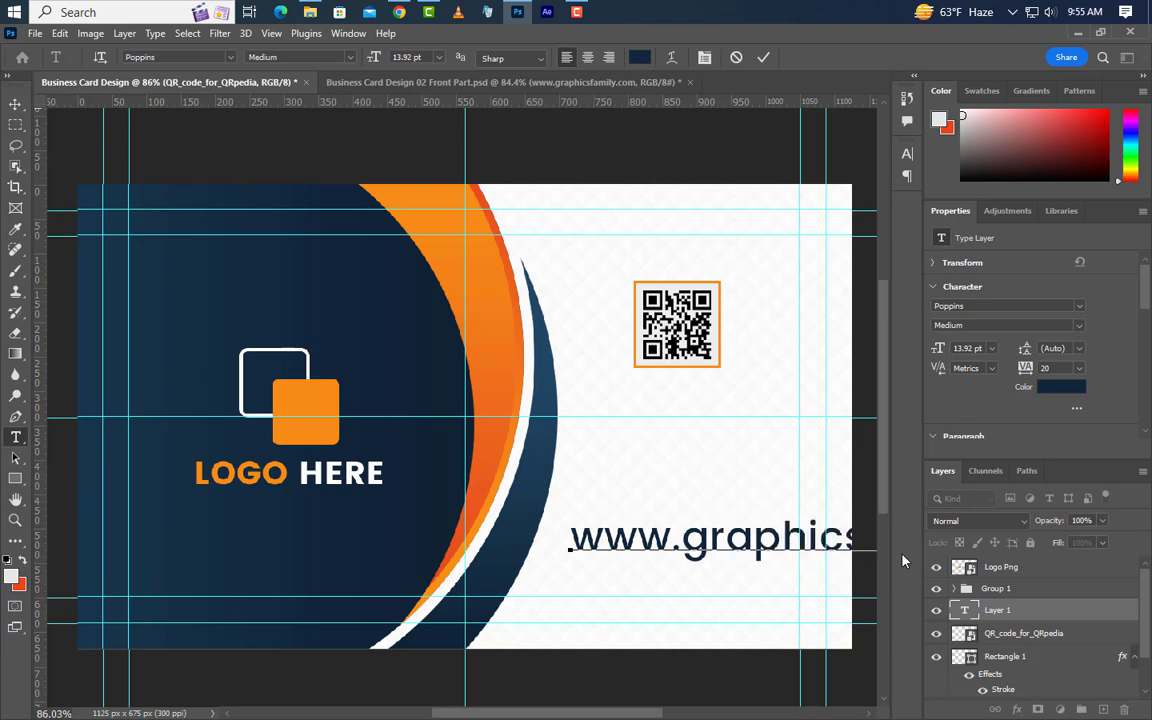
left_click(762, 58)
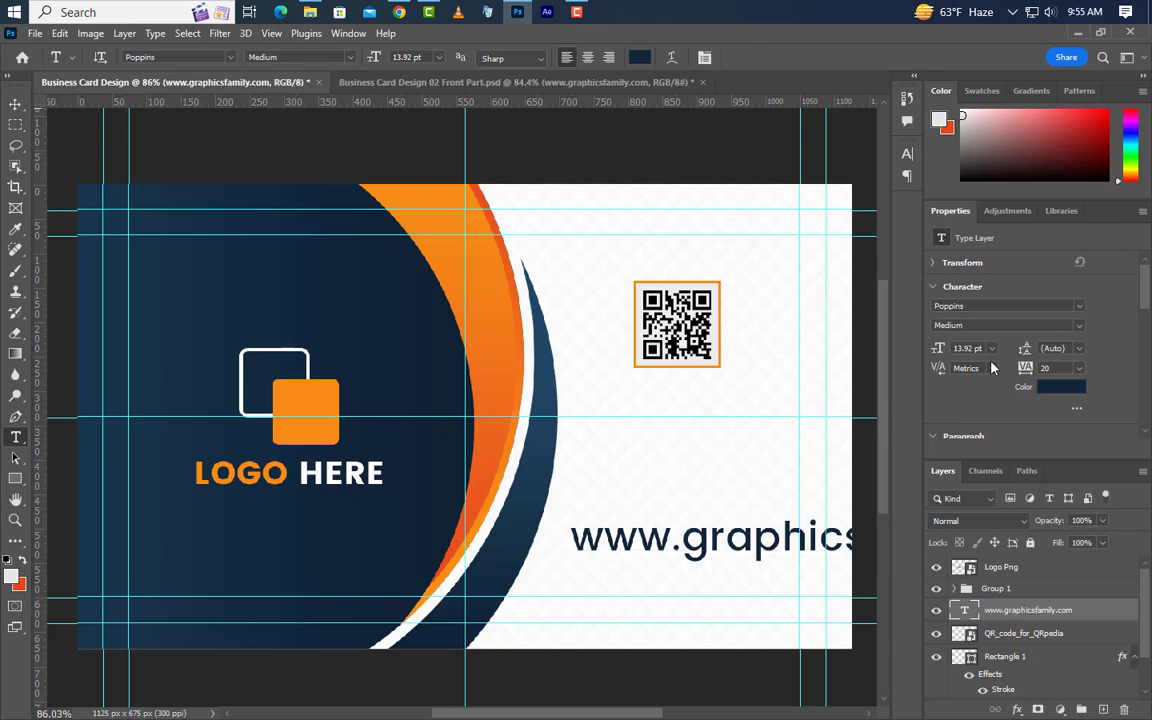
left_click(930, 347)
key("Return")
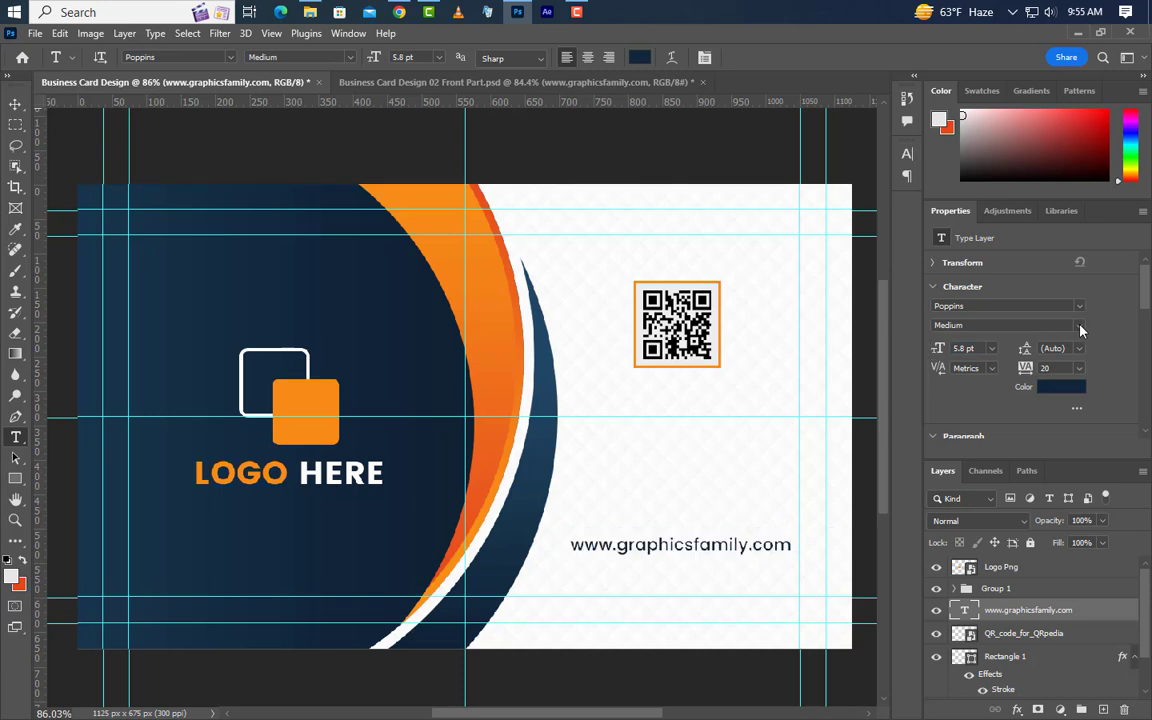
left_click(1079, 325)
left_click(962, 365)
left_click(15, 104)
mouse_move(768, 556)
left_mouse_down()
mouse_move(771, 522)
mouse_move(766, 553)
left_mouse_up()
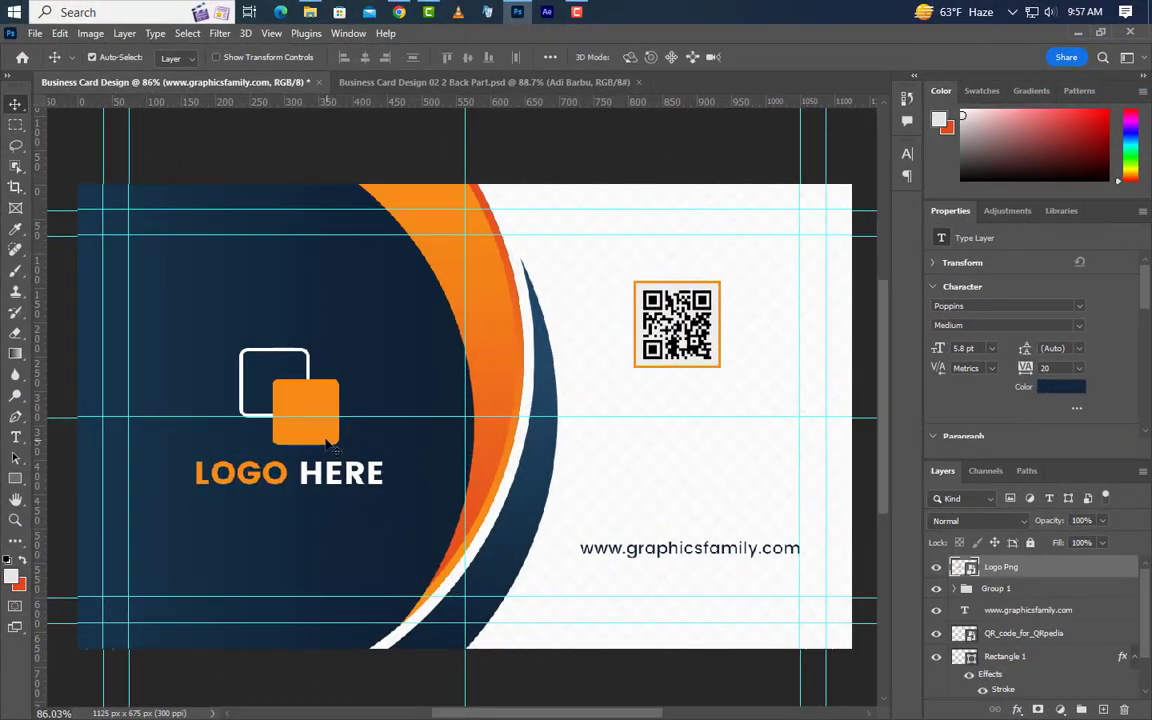
left_click_drag(1118, 572, 1125, 709)
Type the cardholder's name and set it to 14.35 pt Poppins Bold, All Caps, tracking 0.
left_click(15, 437)
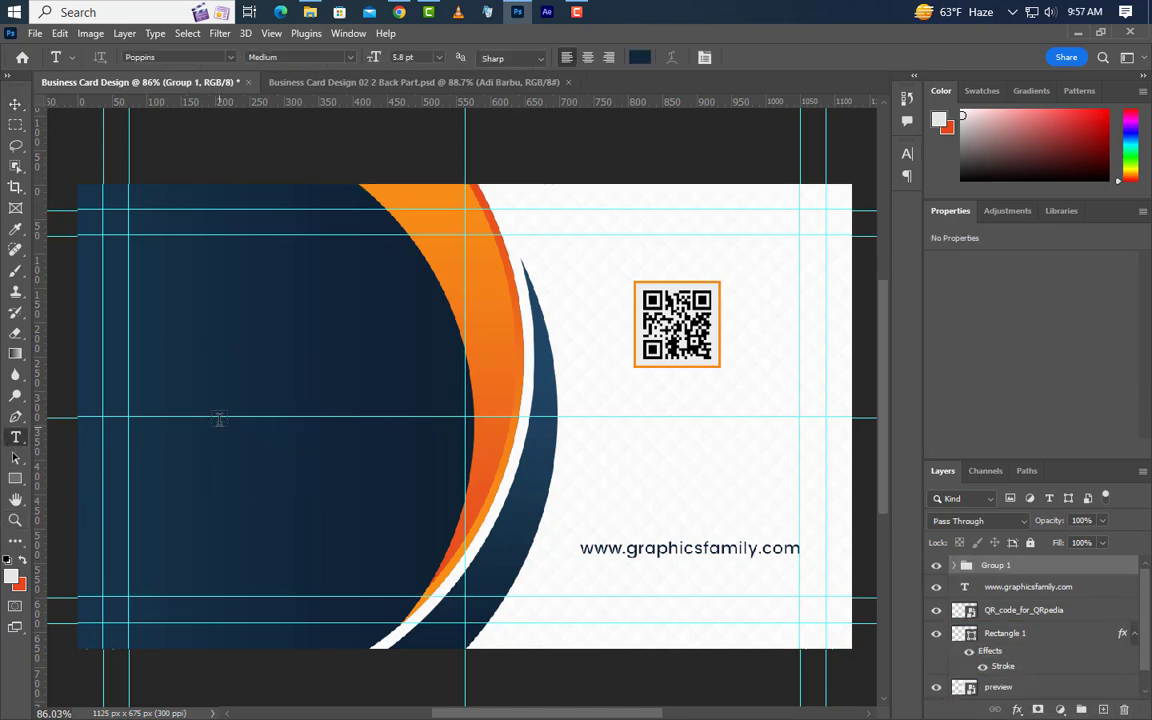
key("BackSpace")
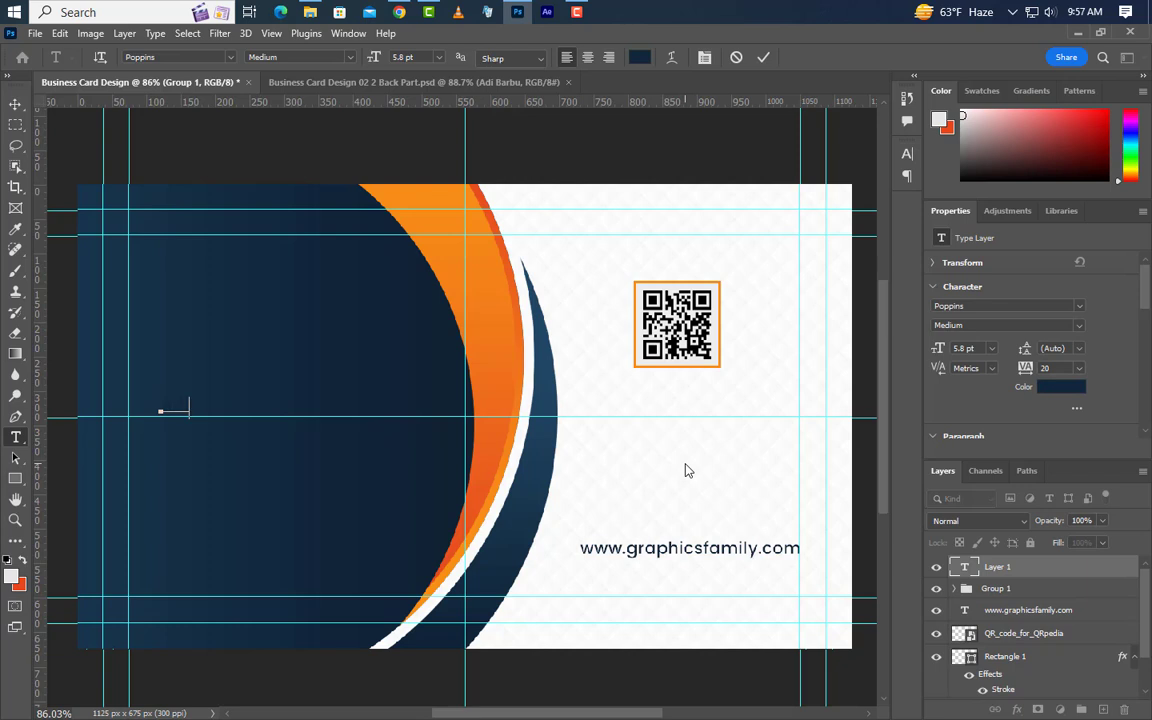
left_click(763, 58)
left_click(937, 350)
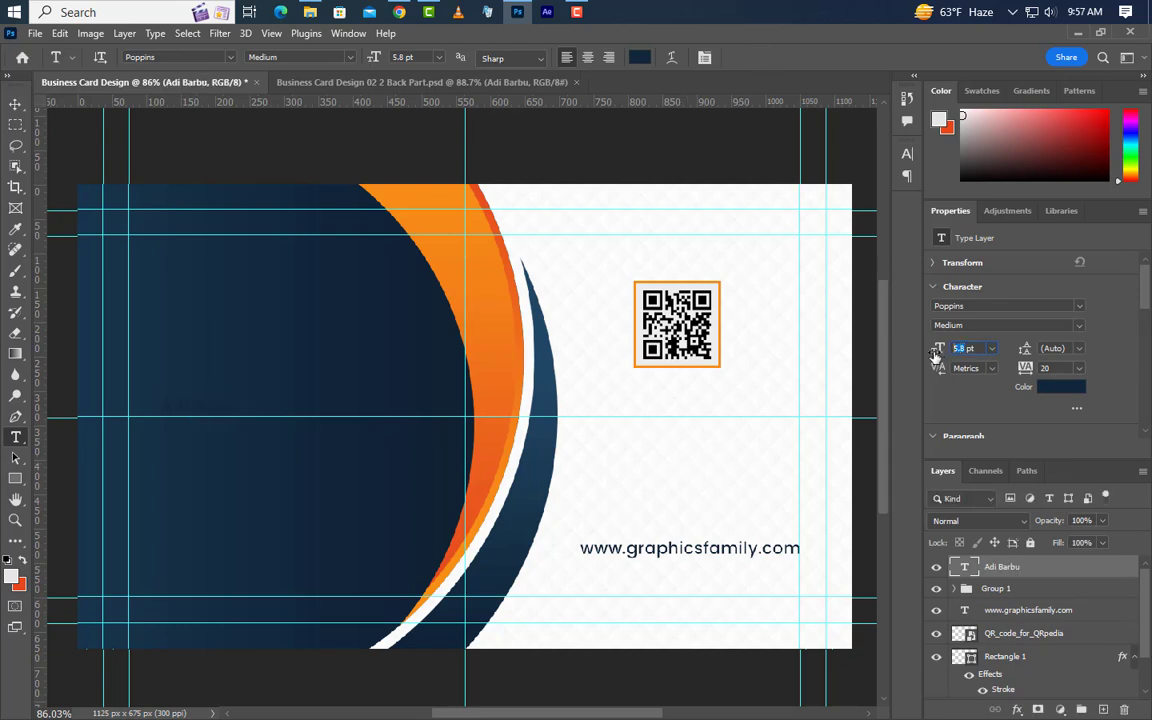
type("14.35")
left_click(907, 153)
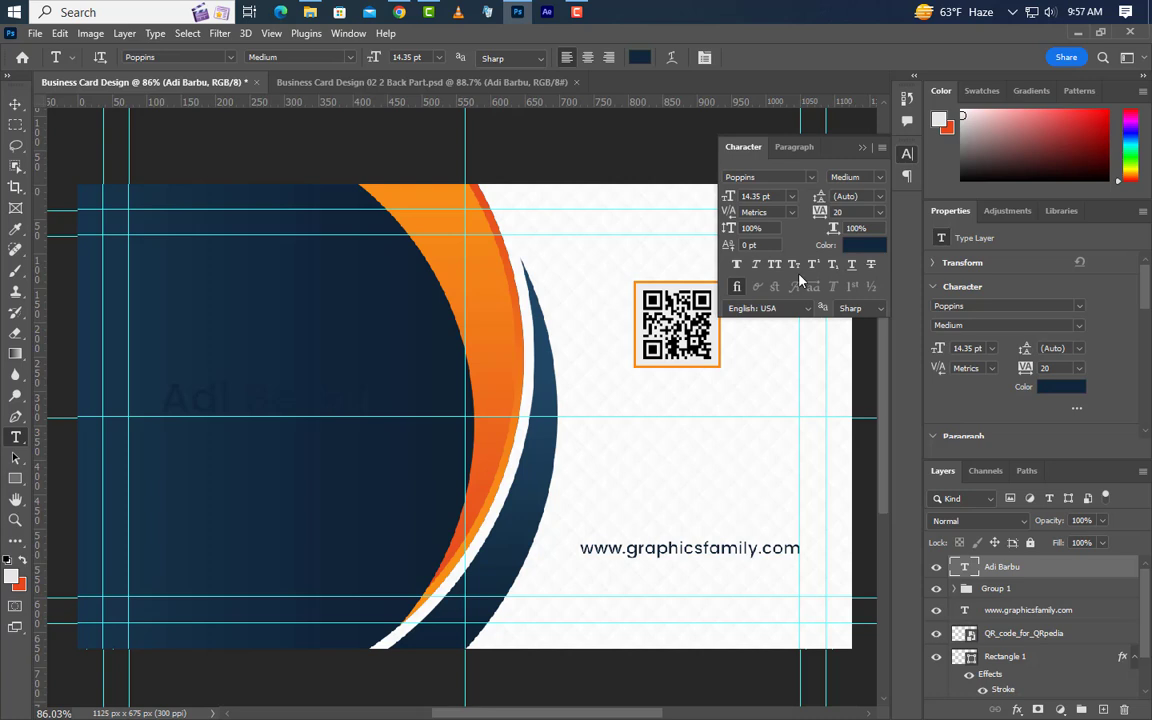
left_click(775, 264)
left_click(879, 178)
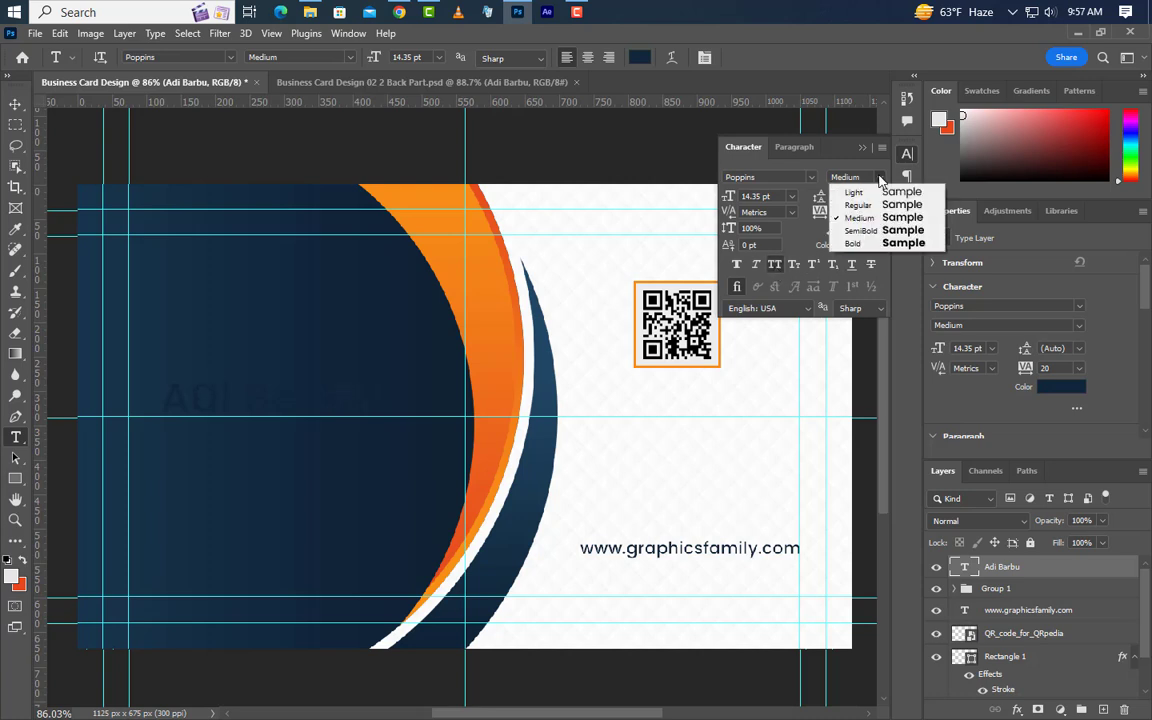
left_click(857, 248)
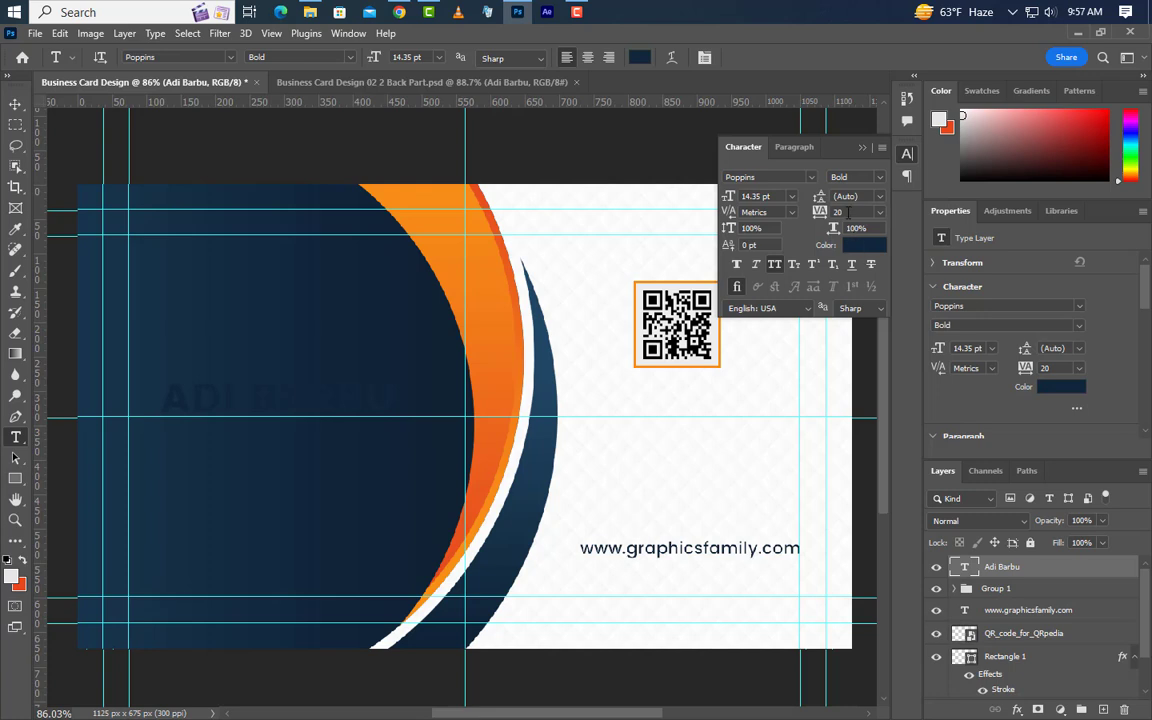
key("Return")
Colour the first name orange #f78e17 and the surname white #ffffff.
left_click(862, 250)
left_click(372, 181)
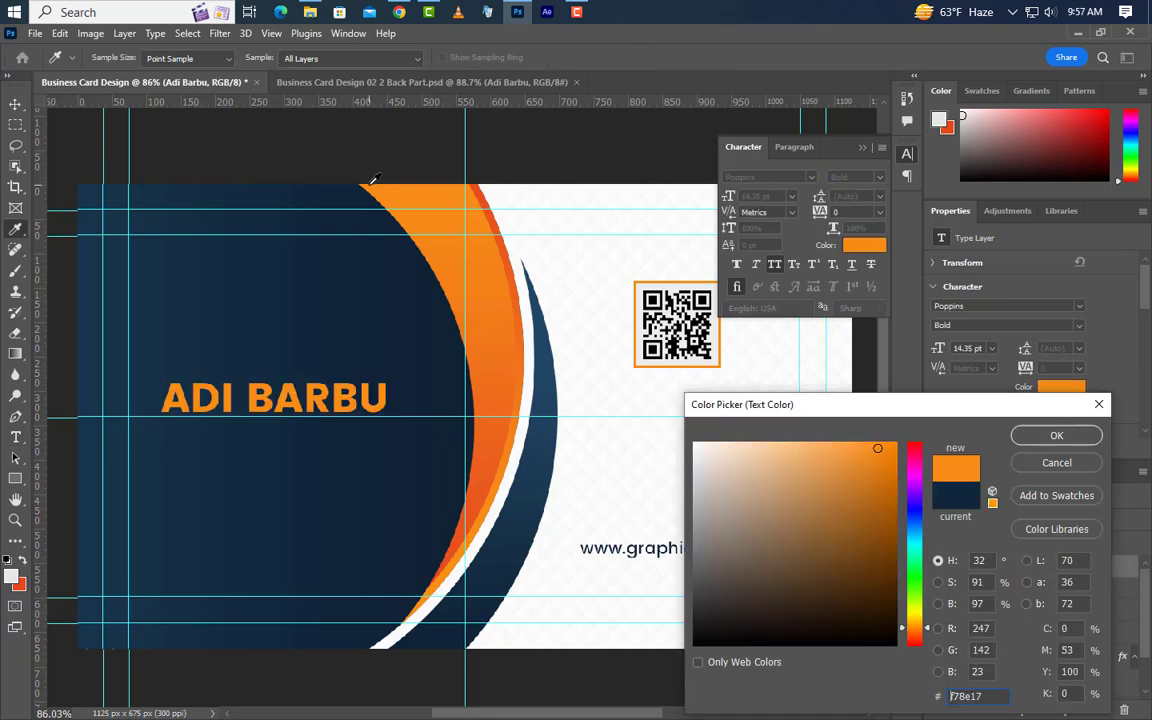
left_click(1056, 435)
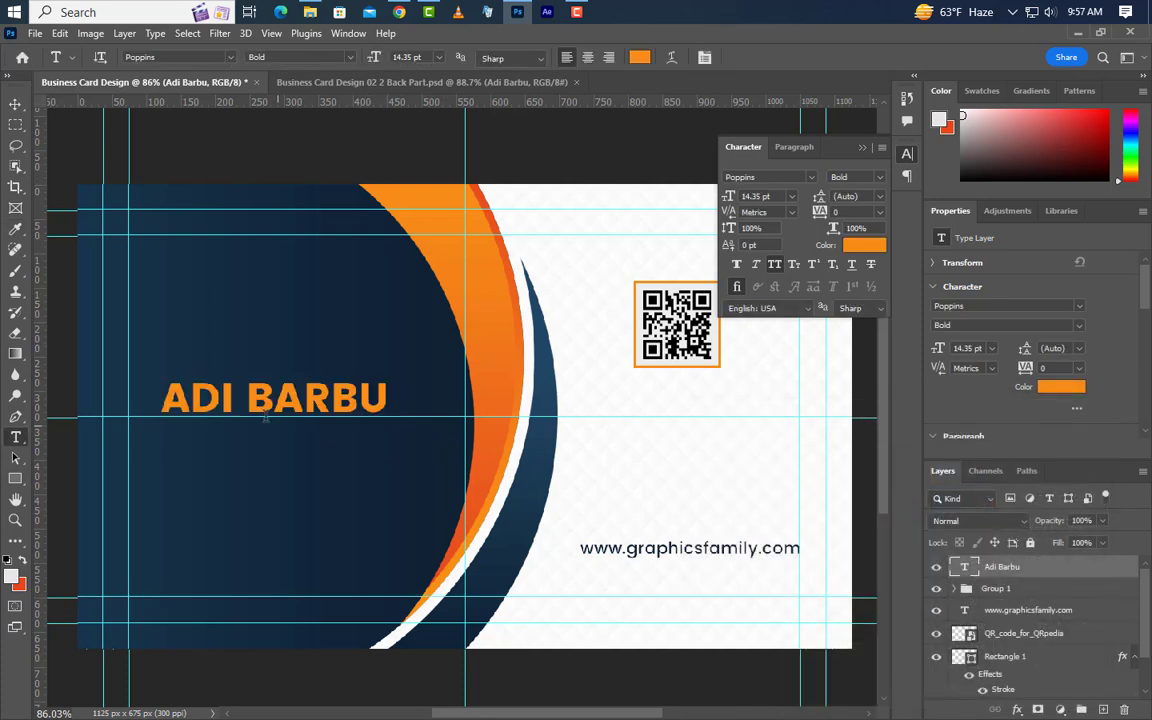
left_click_drag(248, 398, 390, 398)
left_click(868, 245)
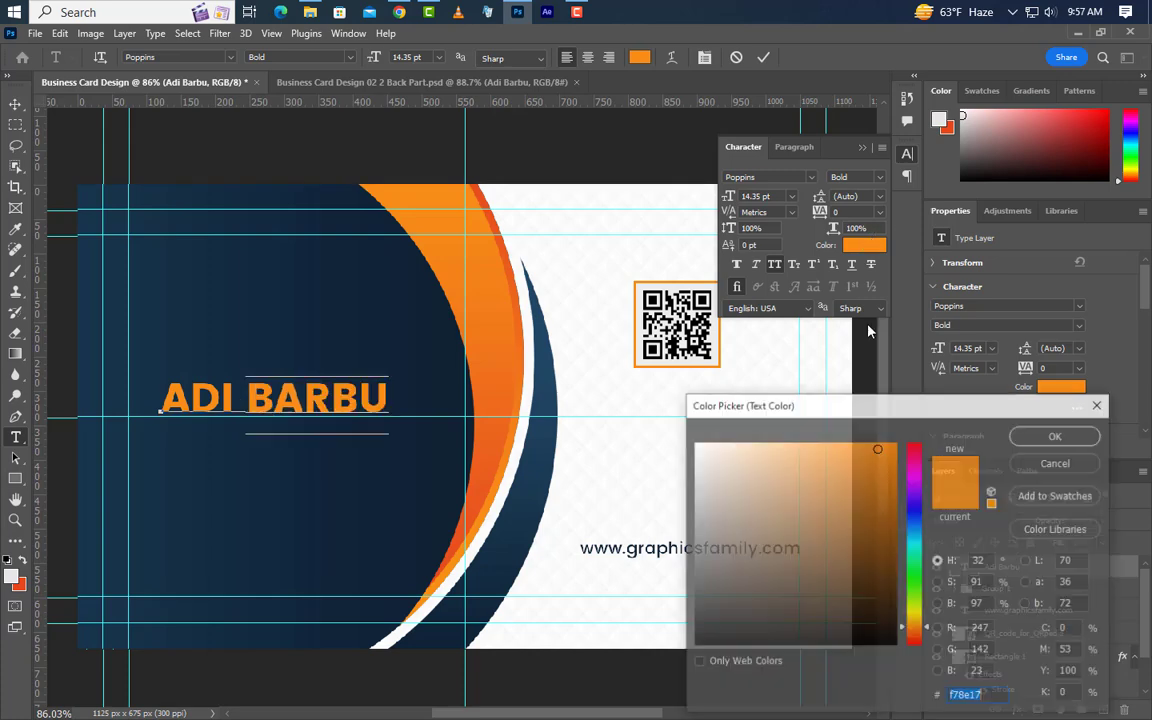
type("ffffff")
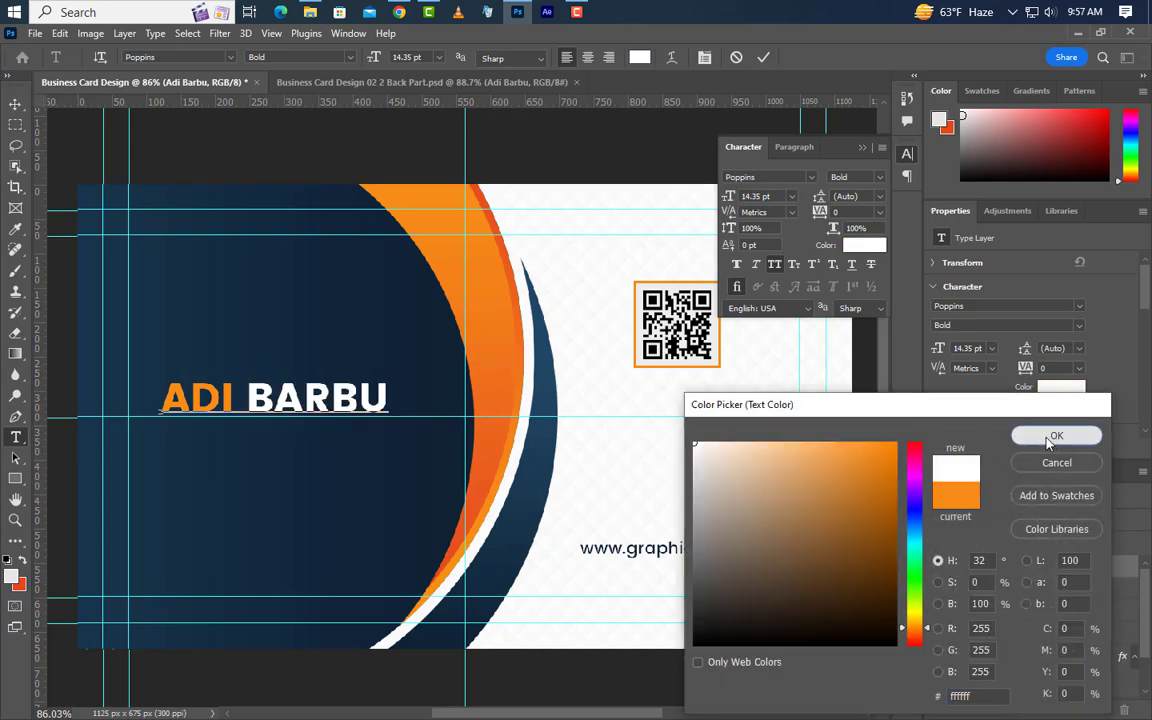
left_click(1056, 435)
left_click(862, 147)
left_click(763, 58)
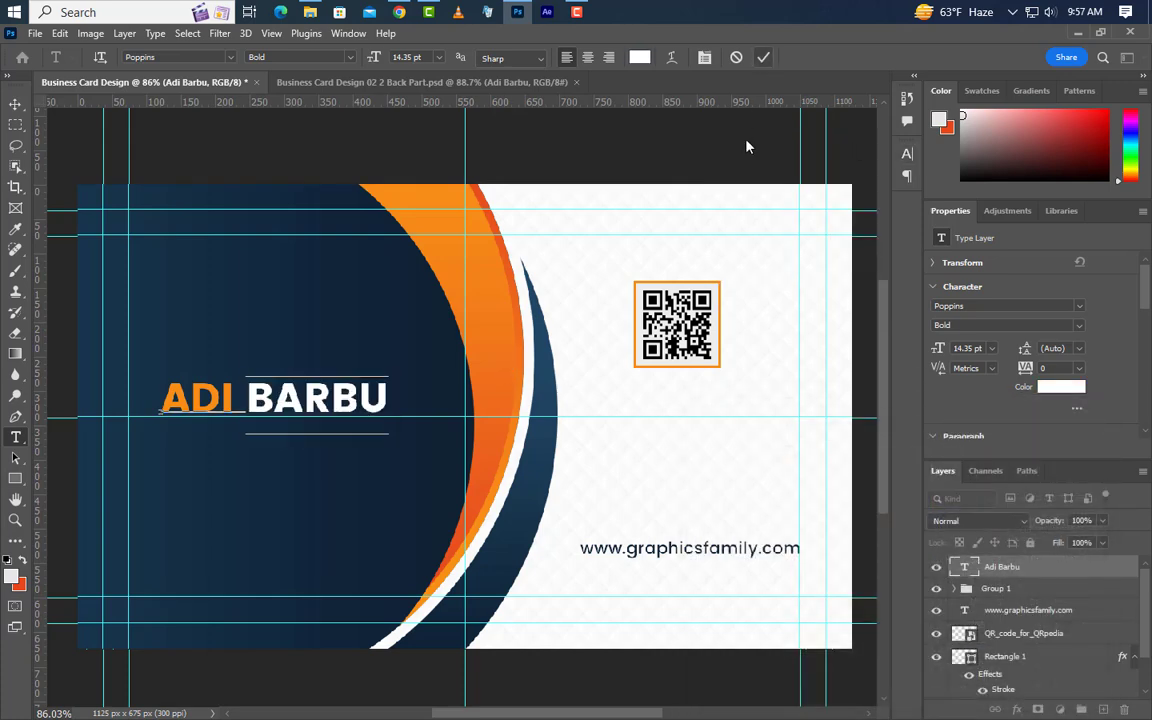
left_click(15, 104)
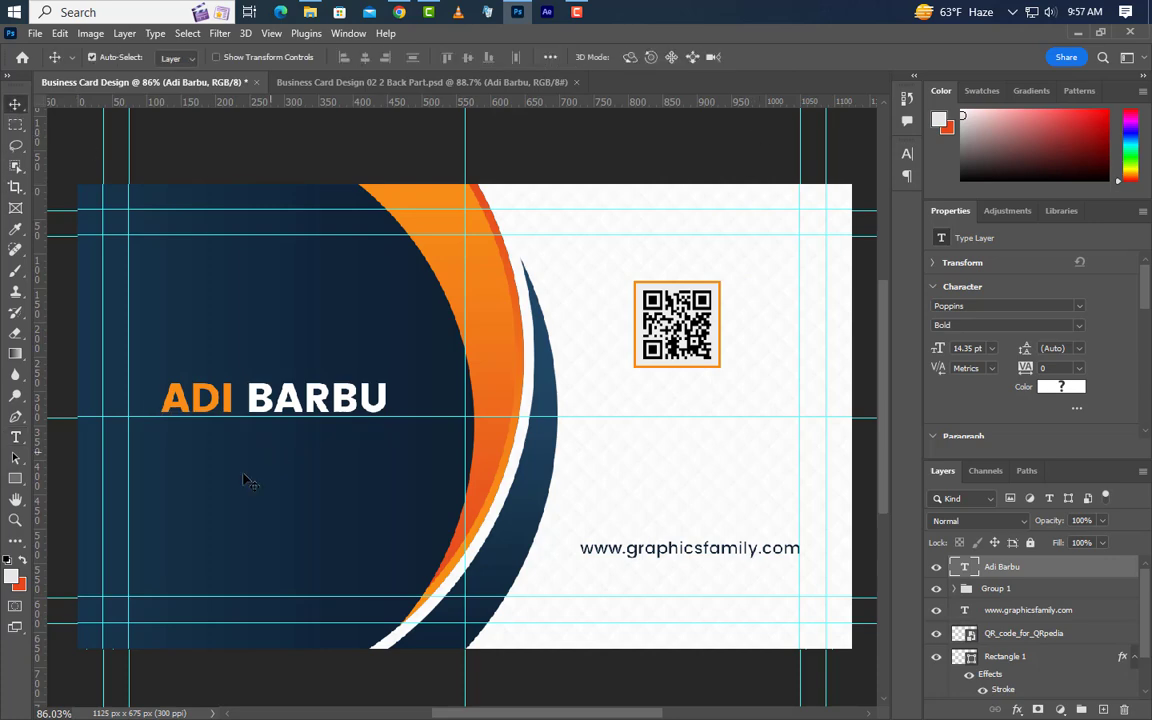
scroll(270, 463, "up", 4)
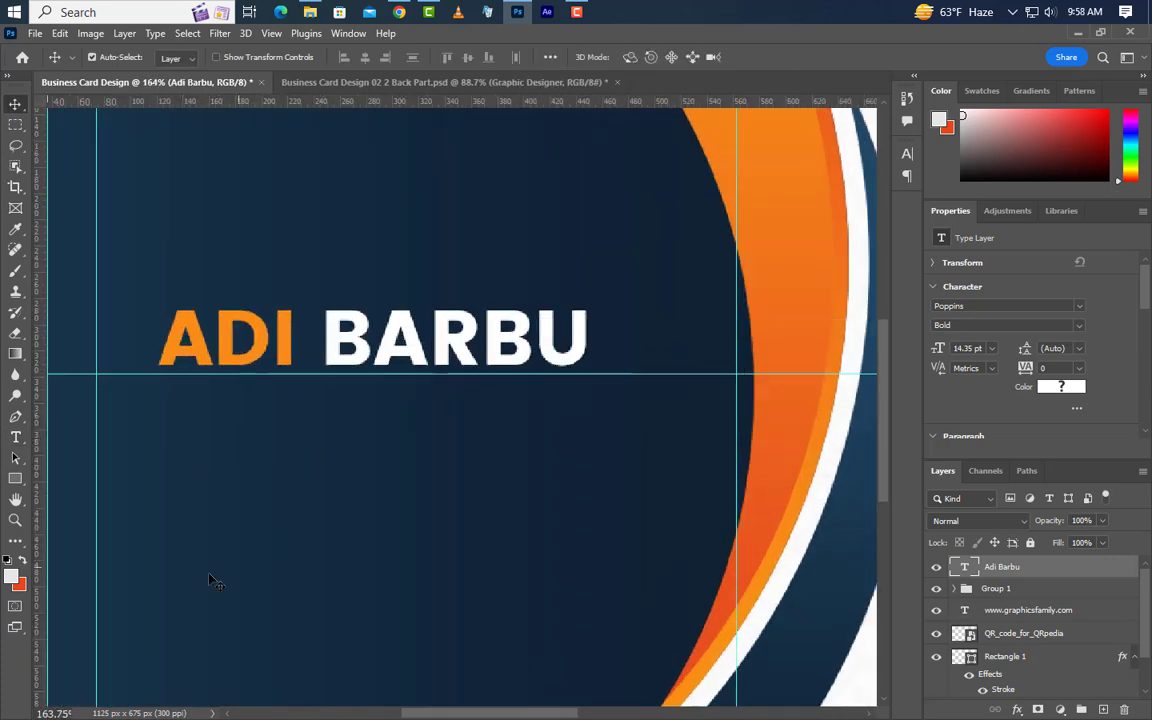
Draw a rectangle bar just below the name with the Rectangle tool.
left_click(17, 484)
right_click(17, 486)
left_click(61, 480)
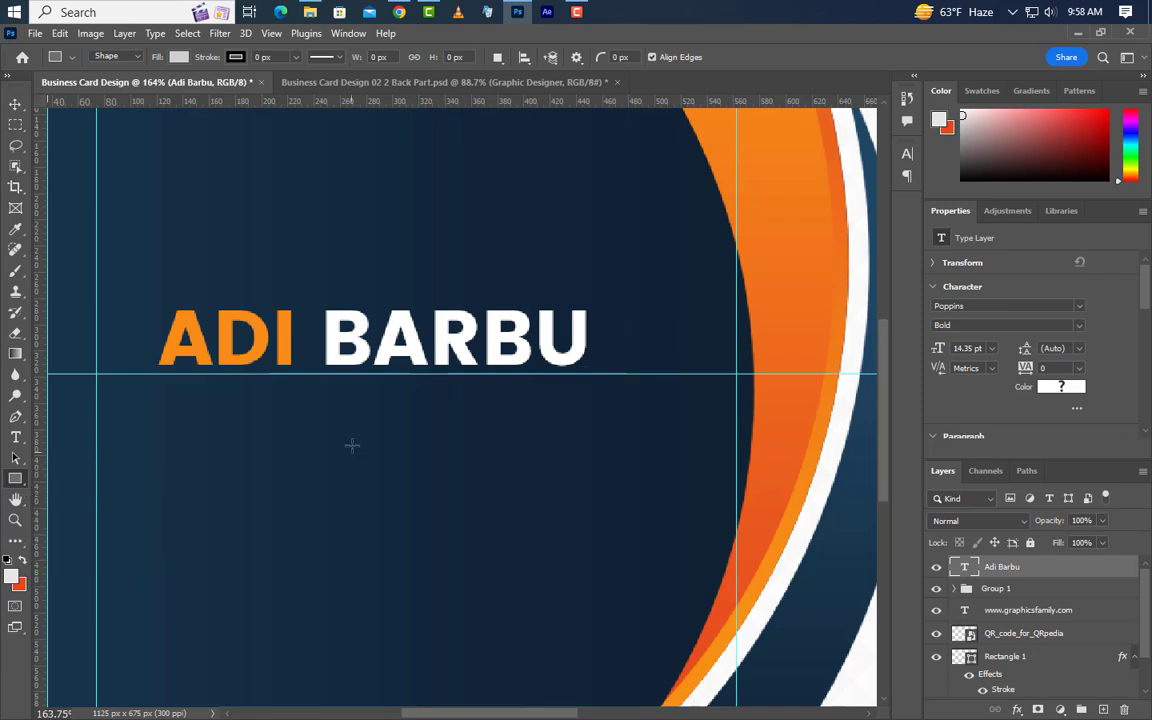
left_click_drag(257, 412, 595, 465)
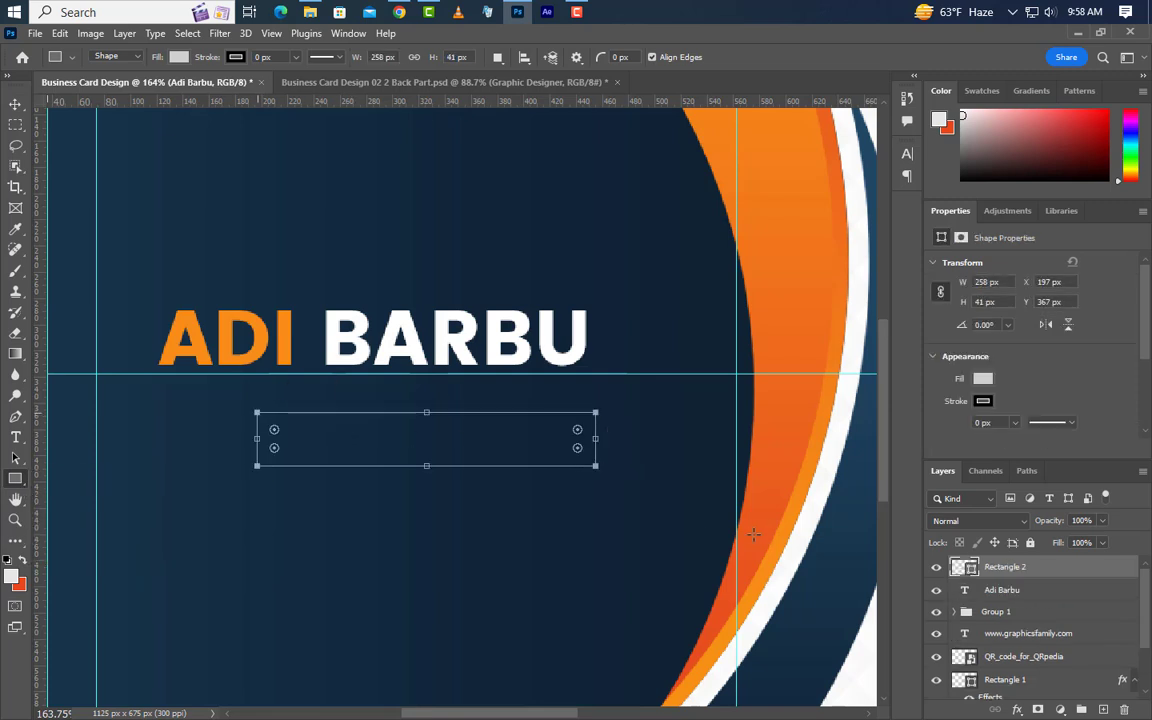
Size the bar to 255 × 45 px with a 5 px corner radius.
left_click(987, 281)
type("2")
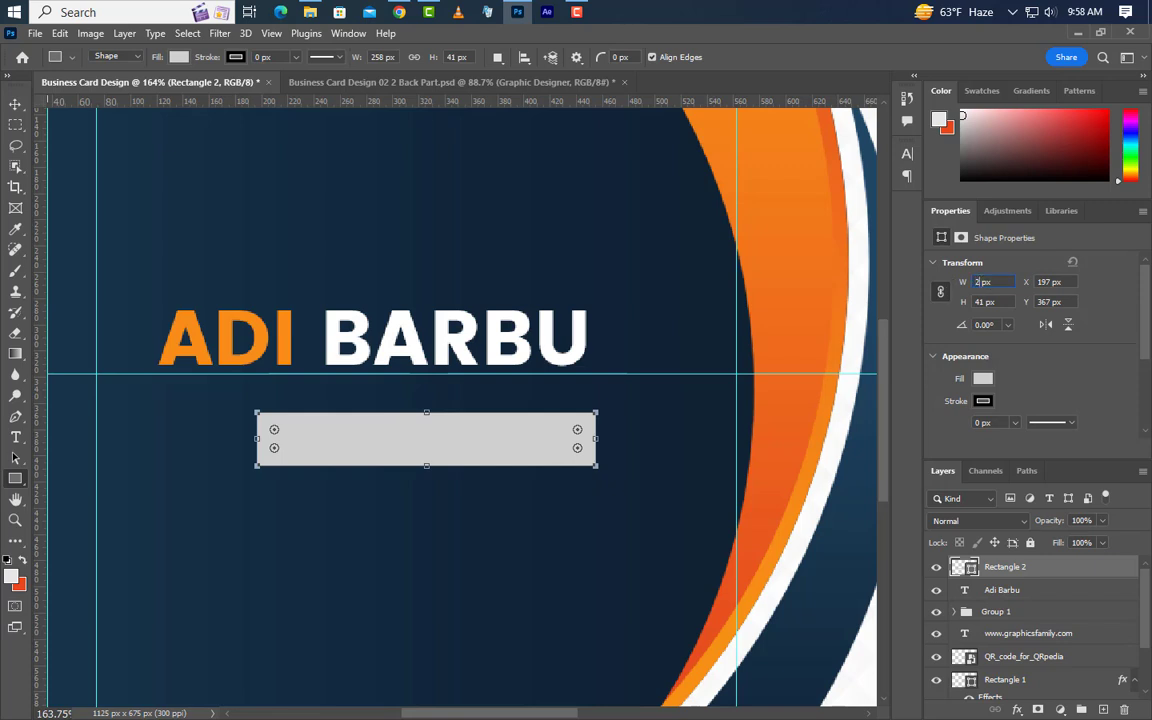
type("55")
key("Tab")
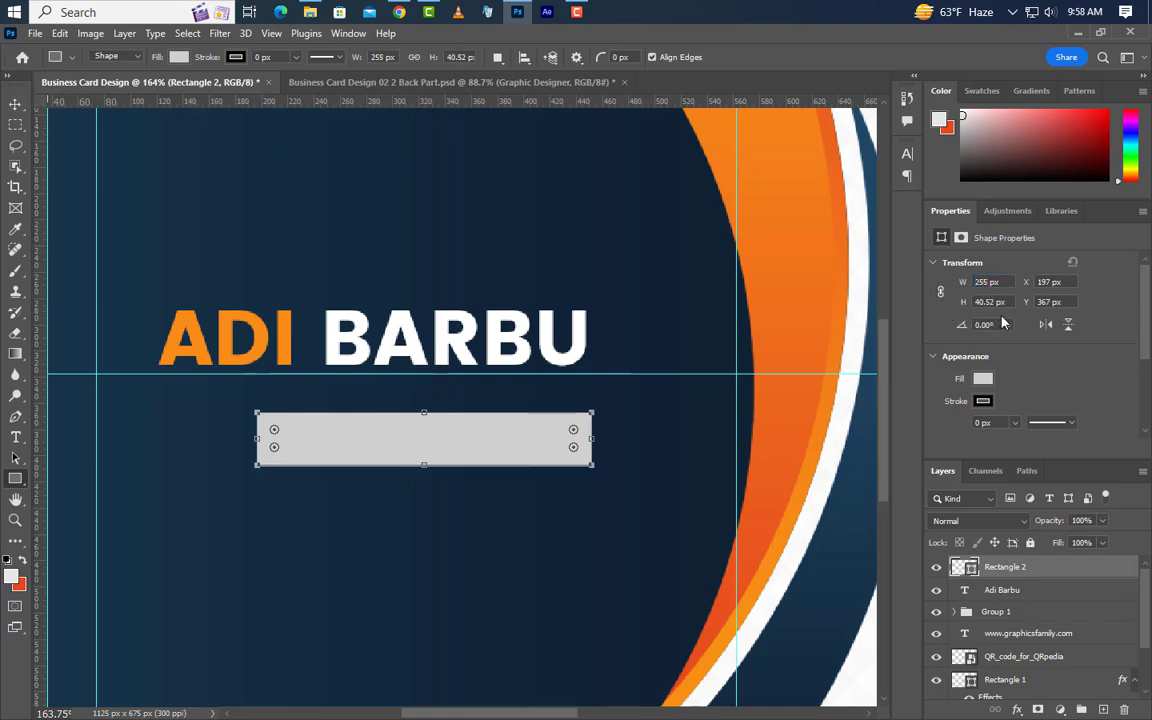
left_click_drag(993, 301, 967, 307)
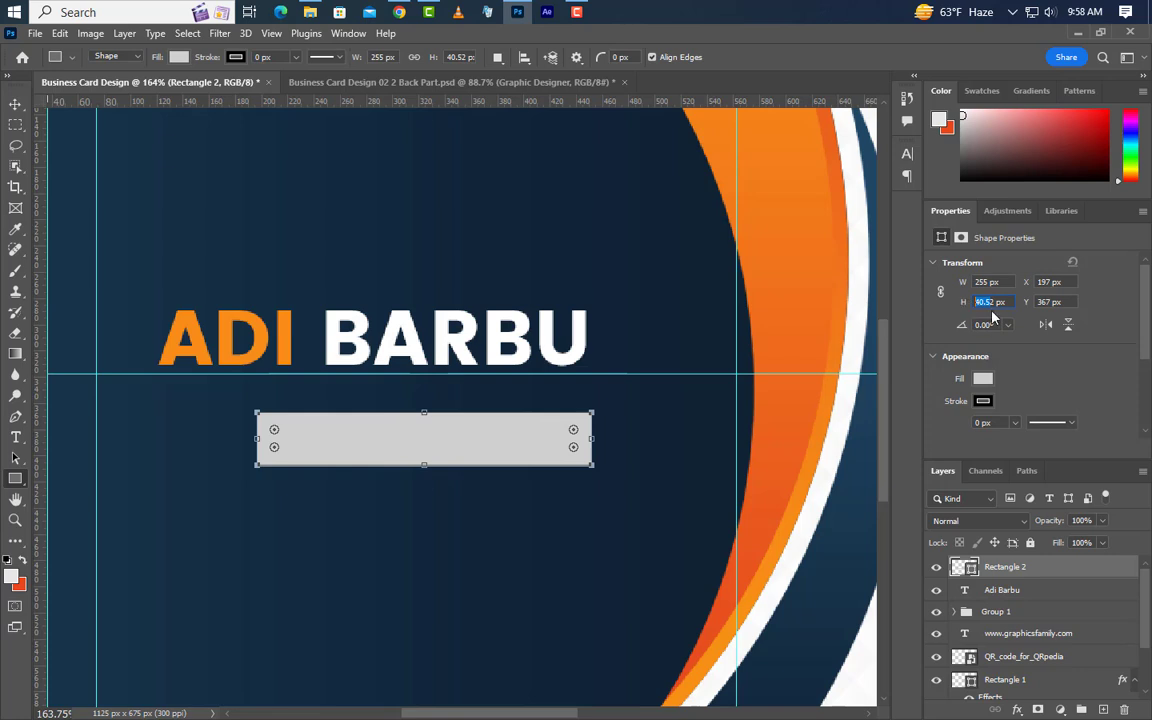
type("45")
key("Return")
scroll(1047, 370, "down", 2)
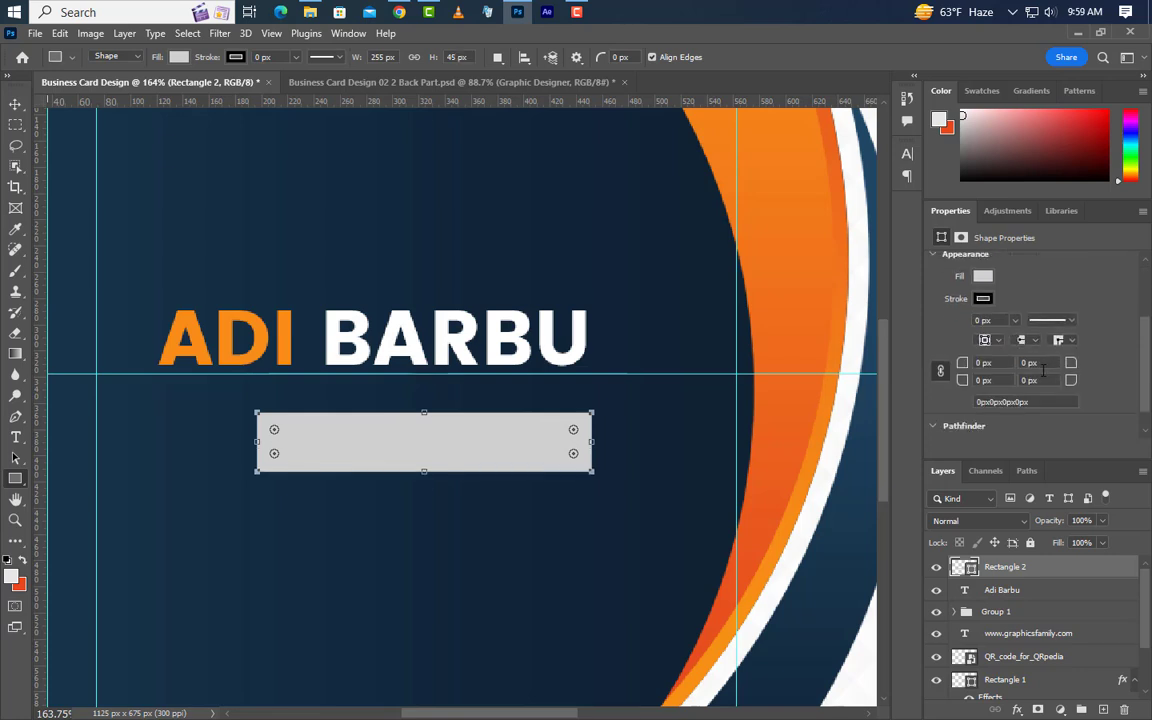
type("5")
key("Return")
double_click(1088, 574)
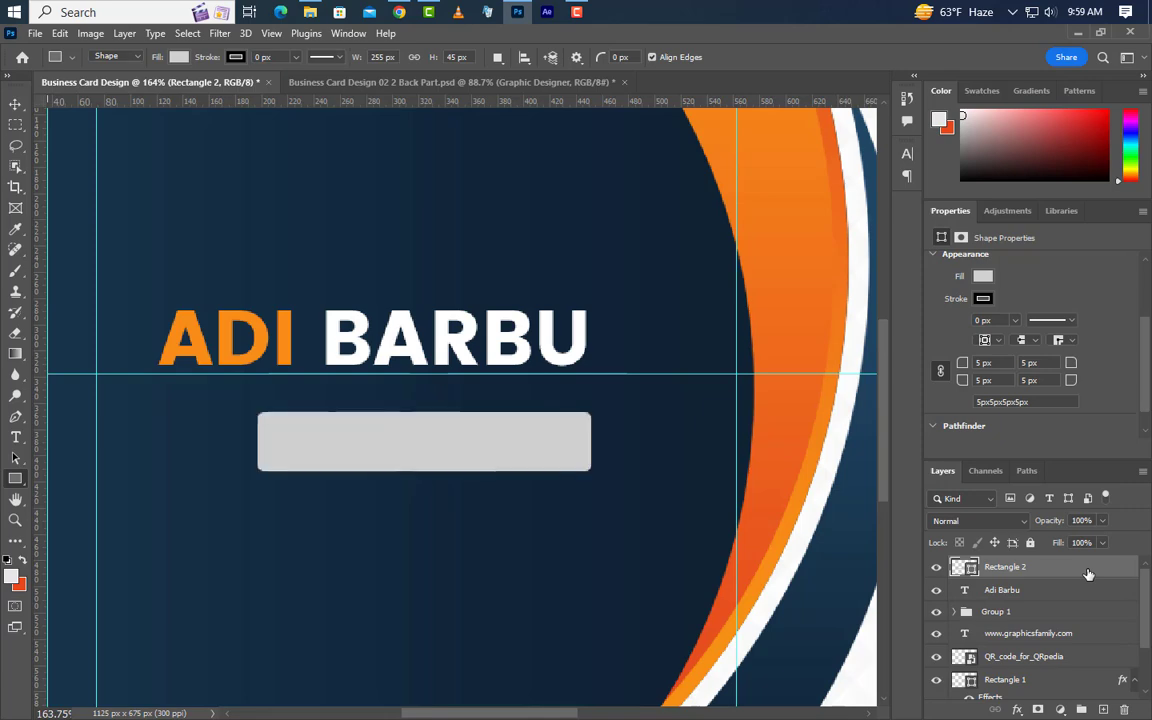
Add a blue-to-dark-navy Gradient Overlay to the bar.
left_click(622, 572)
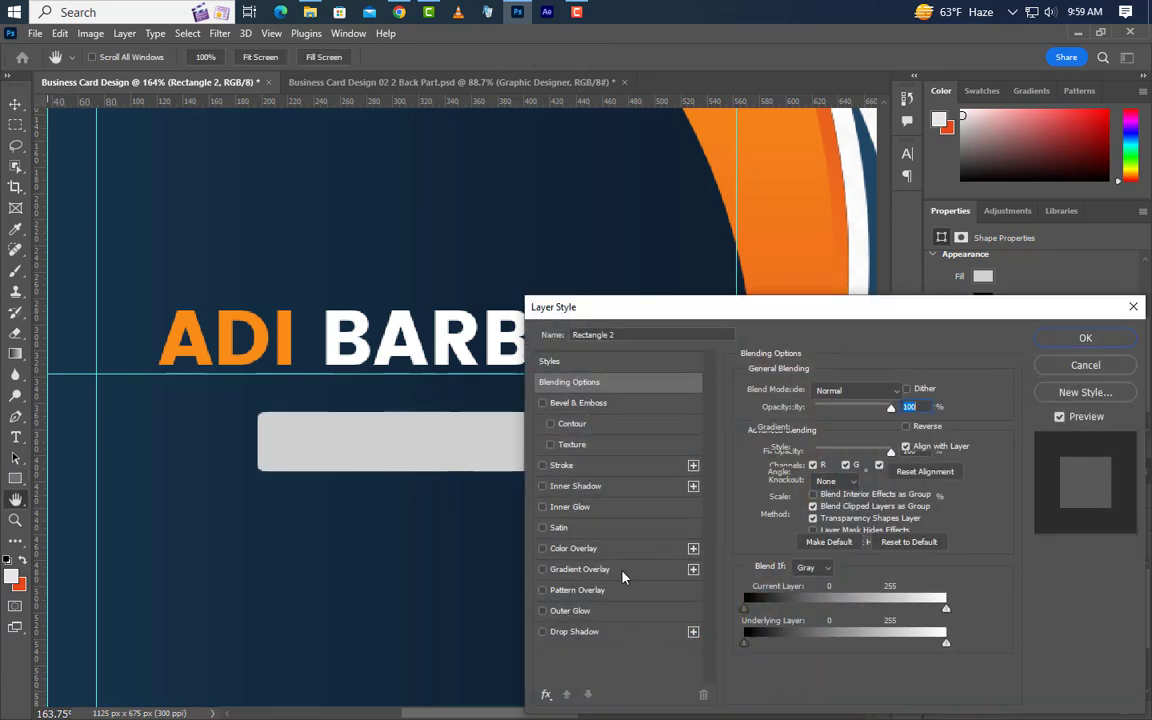
left_click(849, 430)
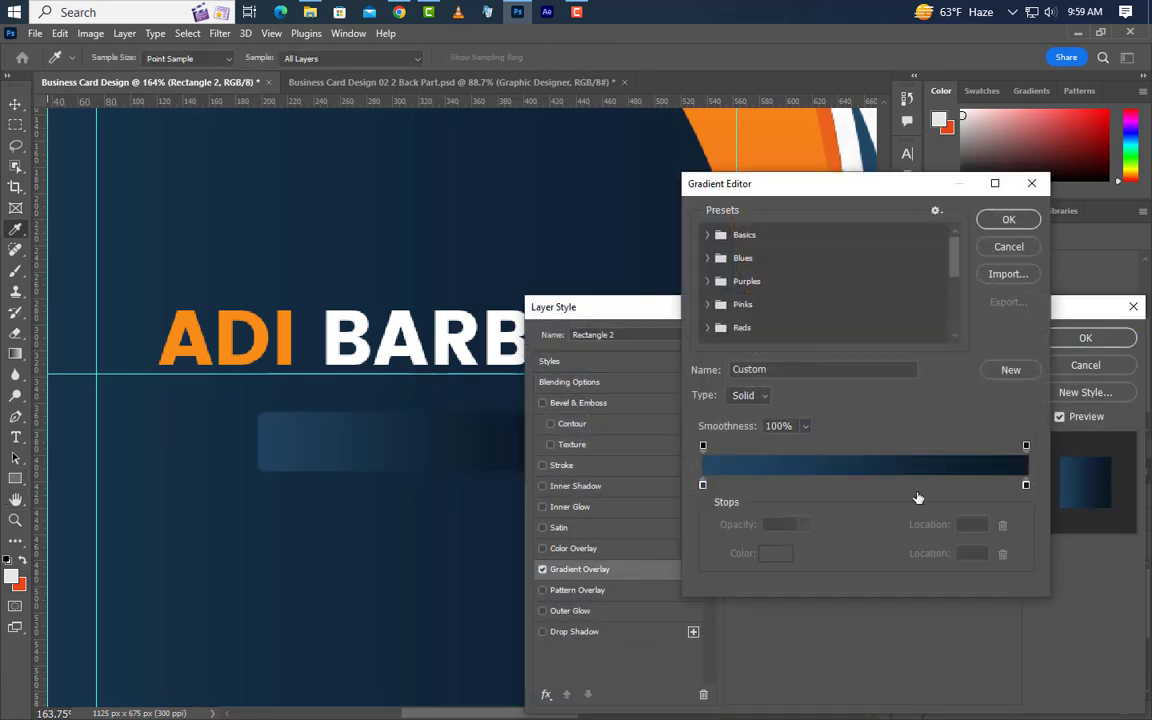
double_click(704, 487)
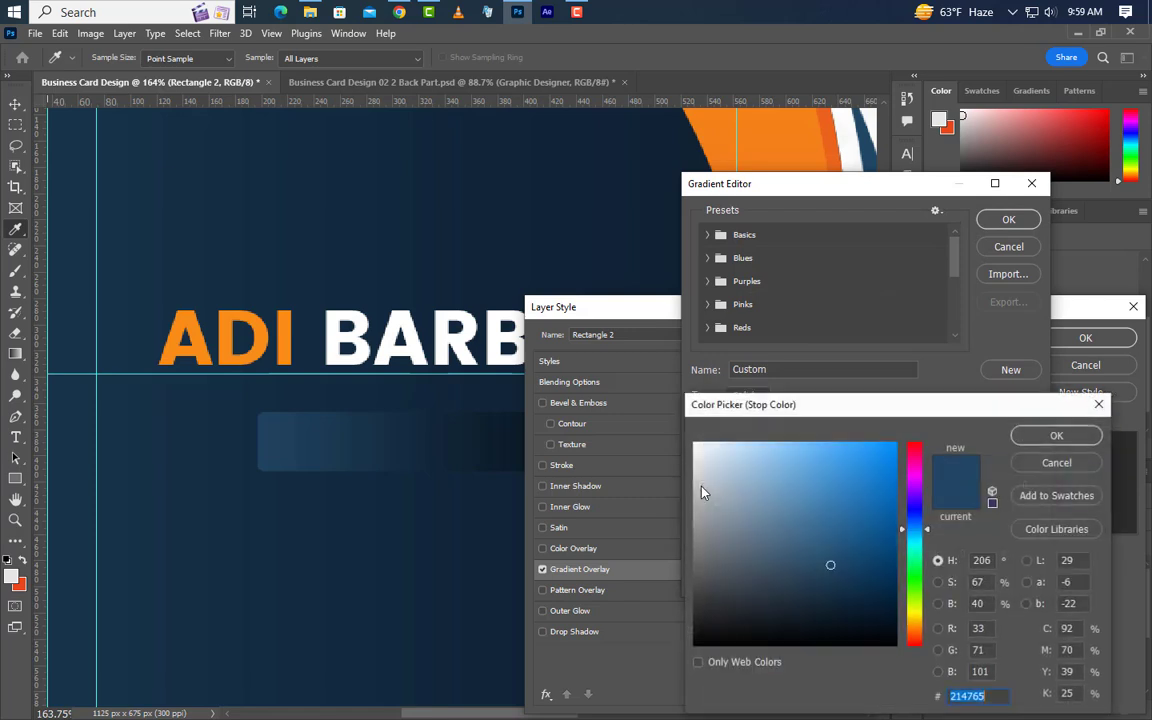
left_click(1056, 435)
double_click(1026, 486)
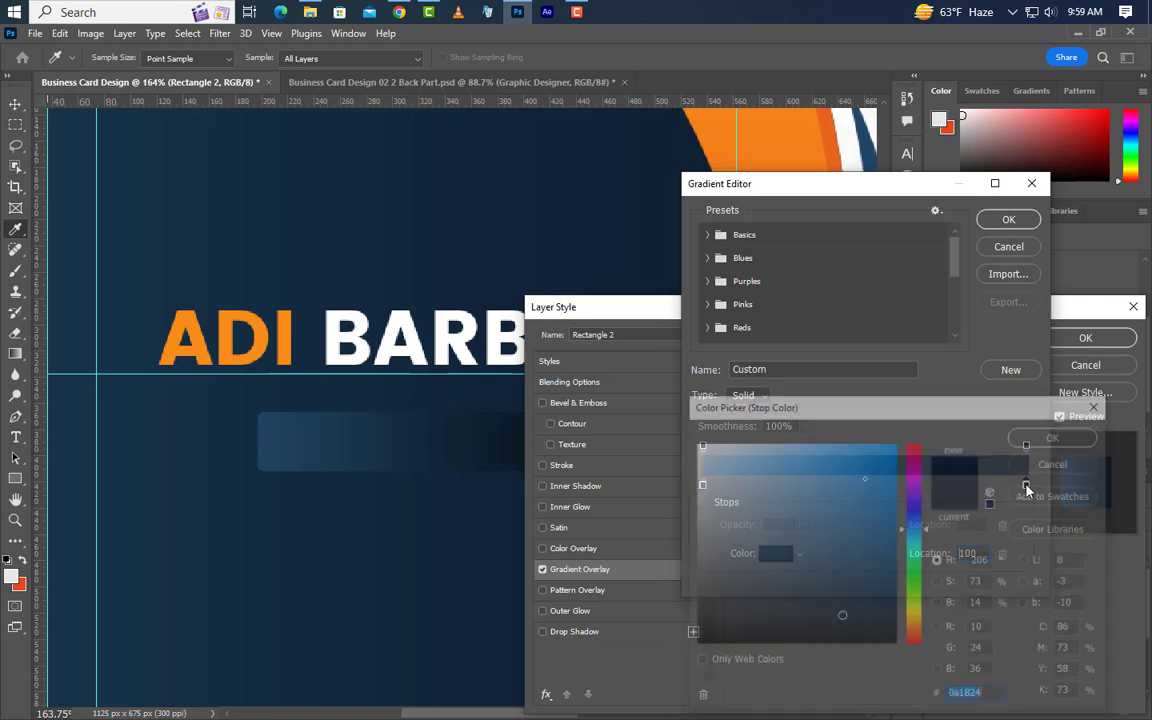
left_click(1056, 435)
left_click(1010, 220)
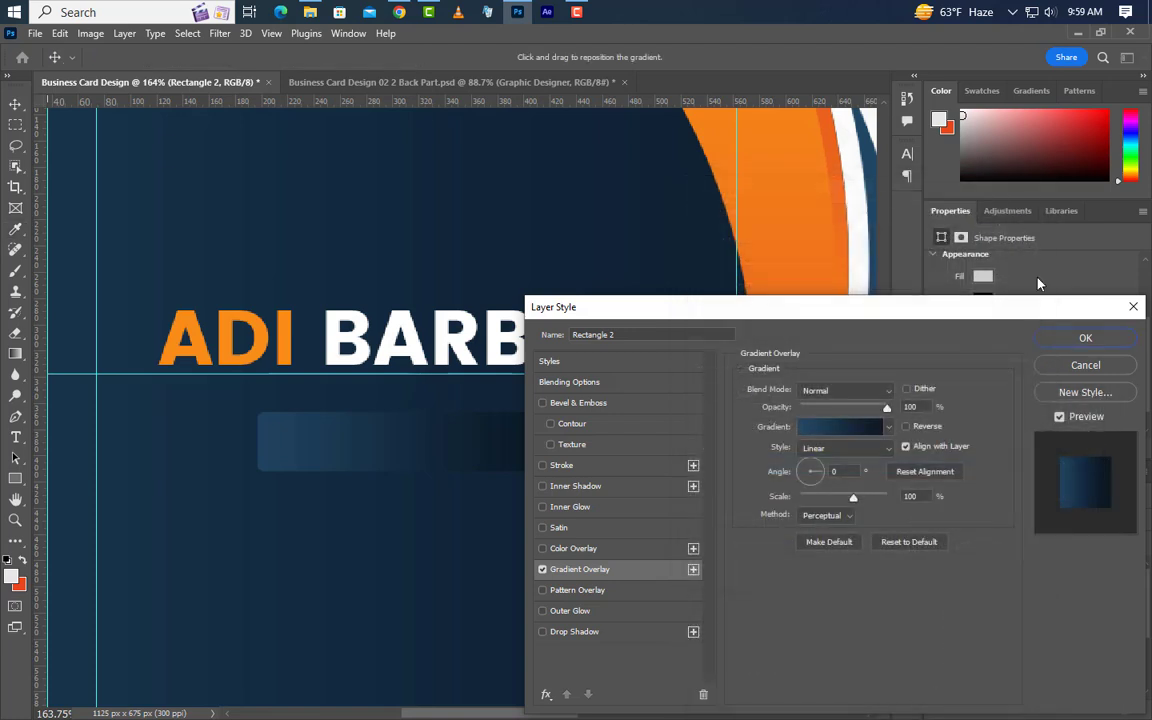
Add a Smooth Outer Bevel with Multiply shadow and Screen highlight, then apply the effects.
left_click(626, 404)
left_click(858, 391)
left_click(838, 391)
left_click(846, 409)
left_click(838, 409)
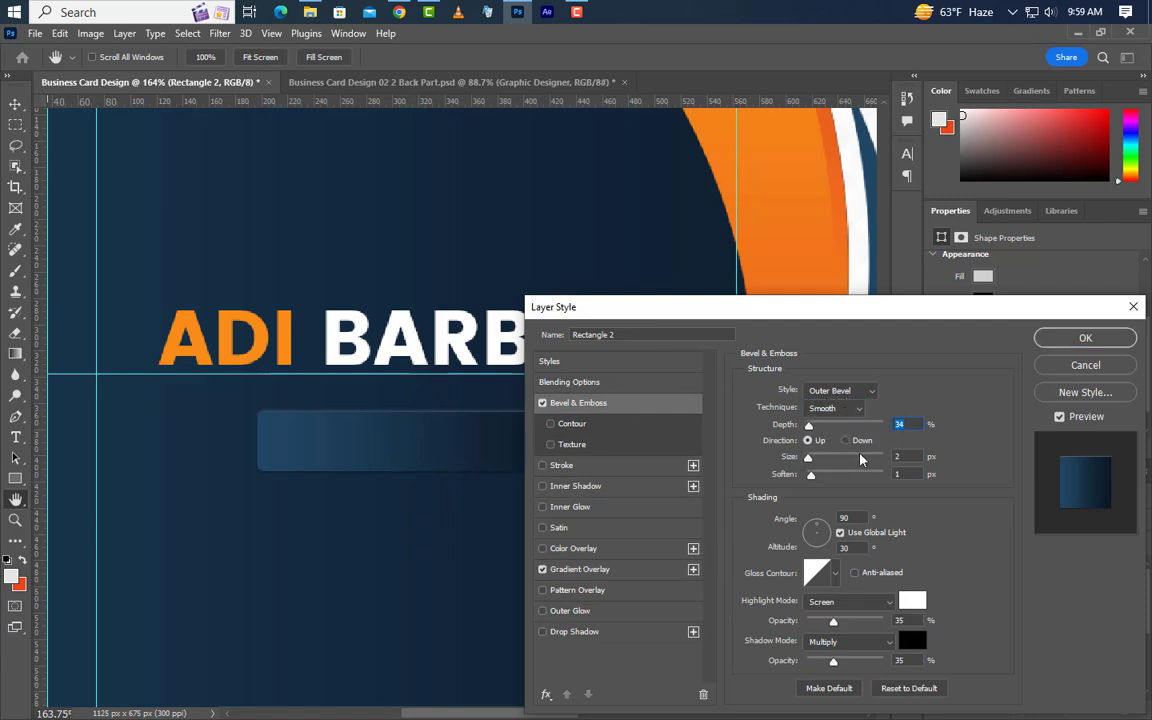
left_click_drag(909, 457, 886, 472)
left_click_drag(858, 548, 828, 548)
left_click_drag(908, 620, 893, 638)
left_click(850, 642)
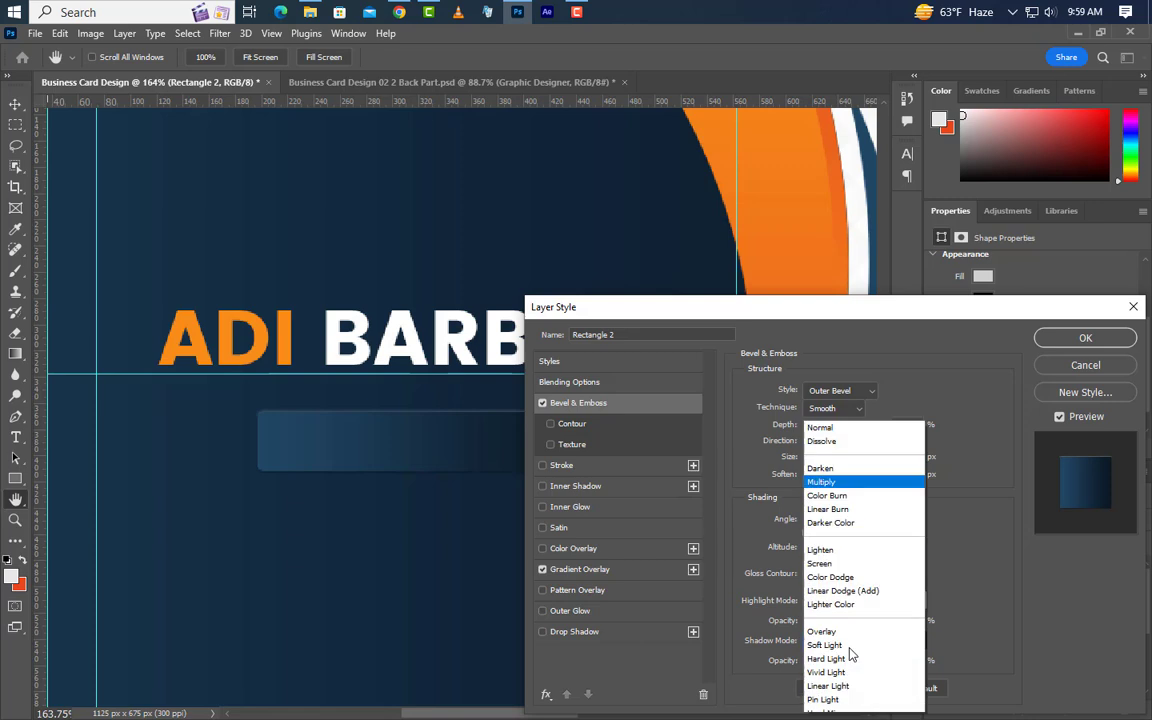
left_click(780, 321)
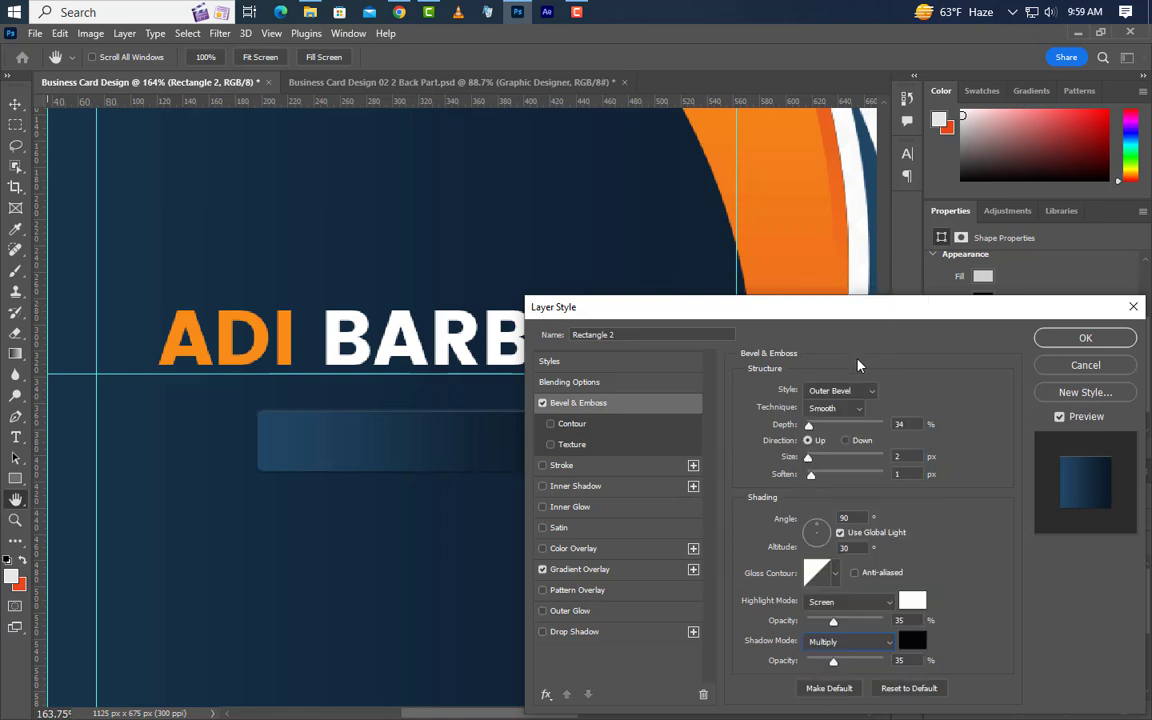
left_click(843, 605)
left_click(837, 421)
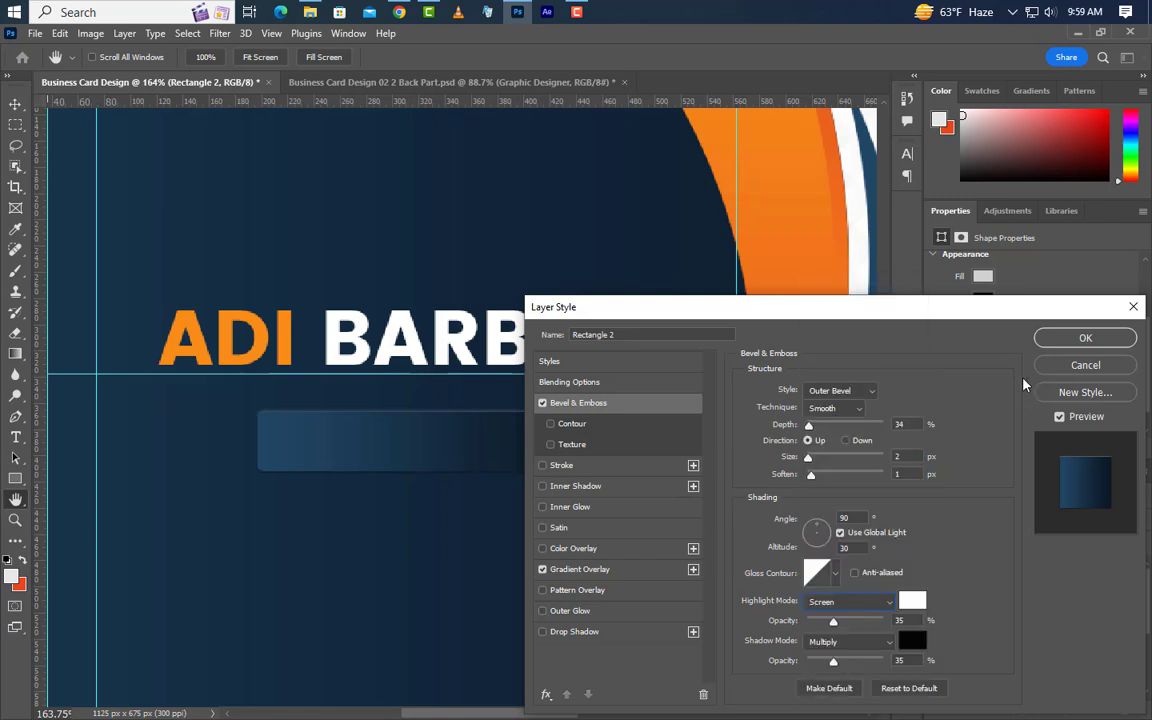
left_click(1073, 339)
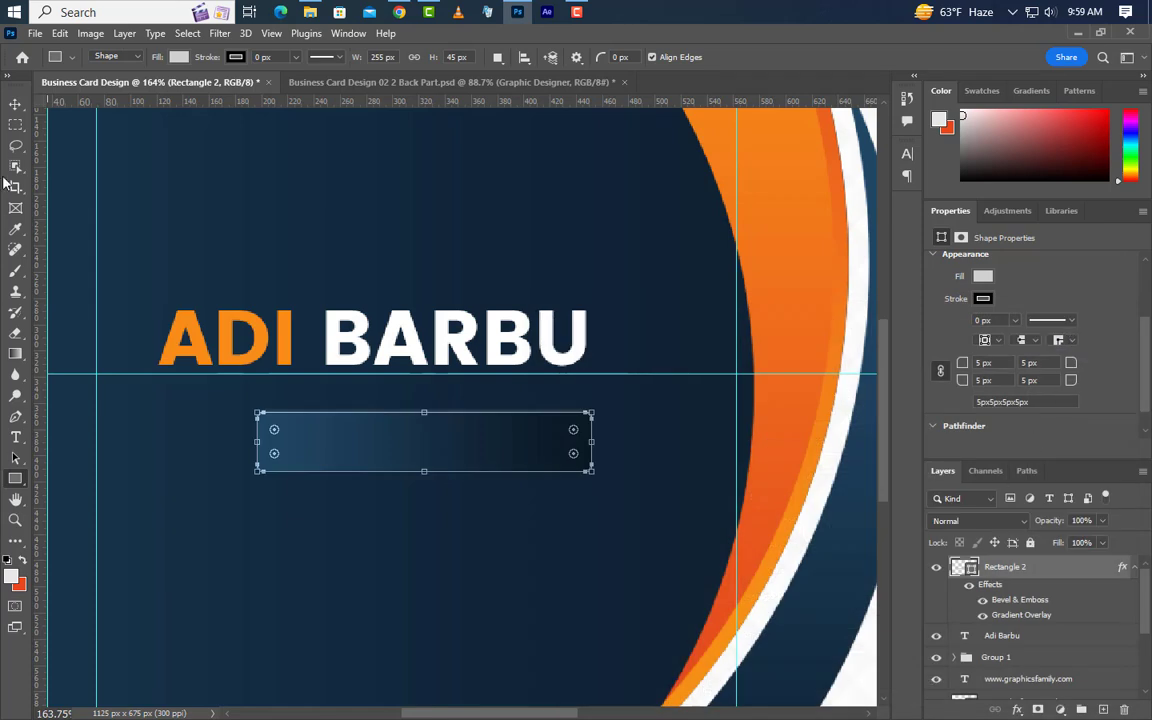
Move the dark bar up under the name and type GRAPHIC DESIGNER inside it.
left_click(15, 103)
left_click_drag(540, 437, 537, 423)
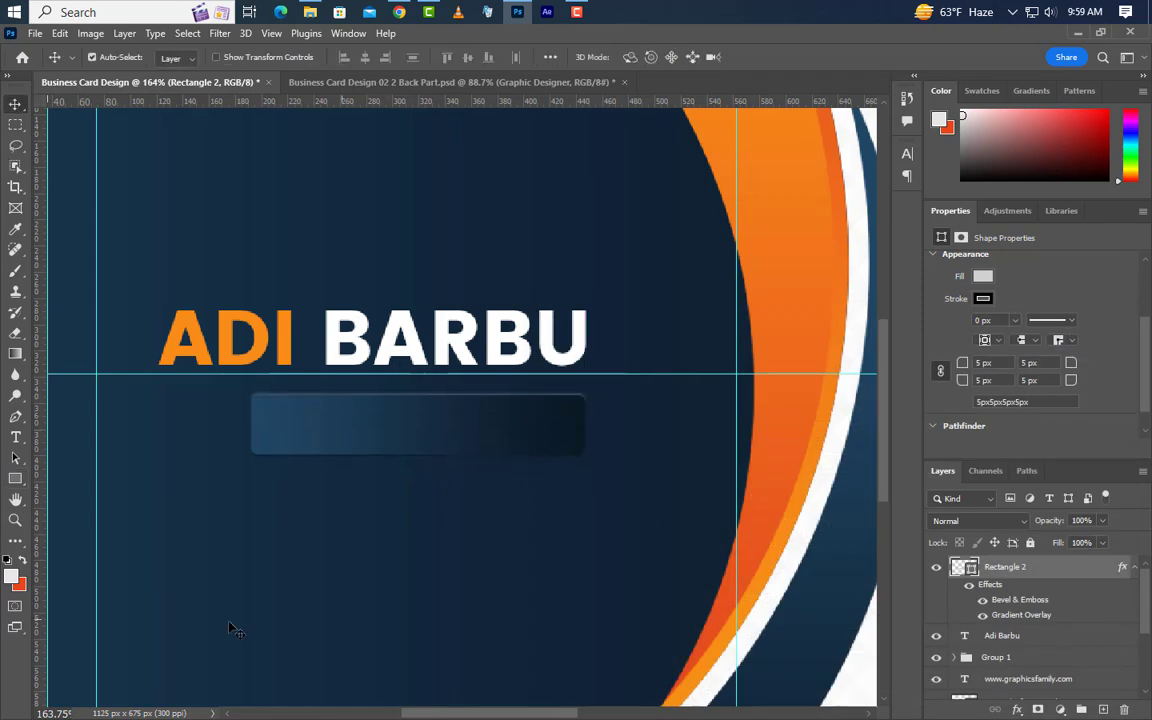
left_click(15, 437)
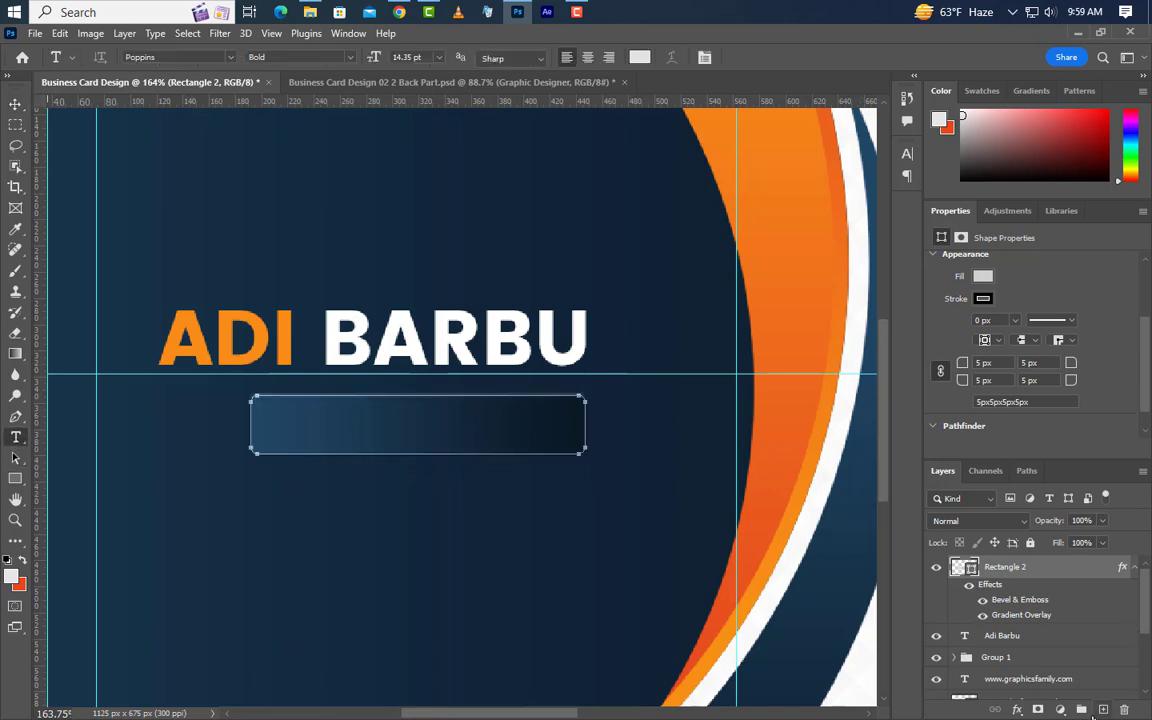
key("ctrl+shift+alt+n")
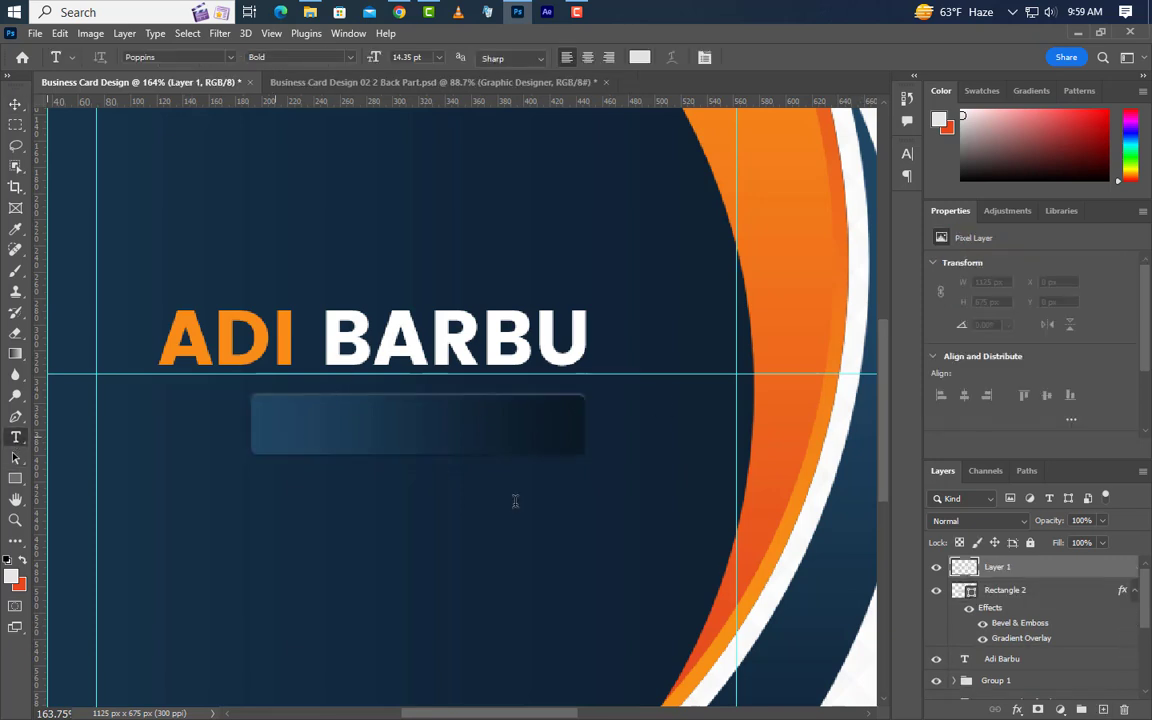
left_click(275, 437)
type("GRAPHI")
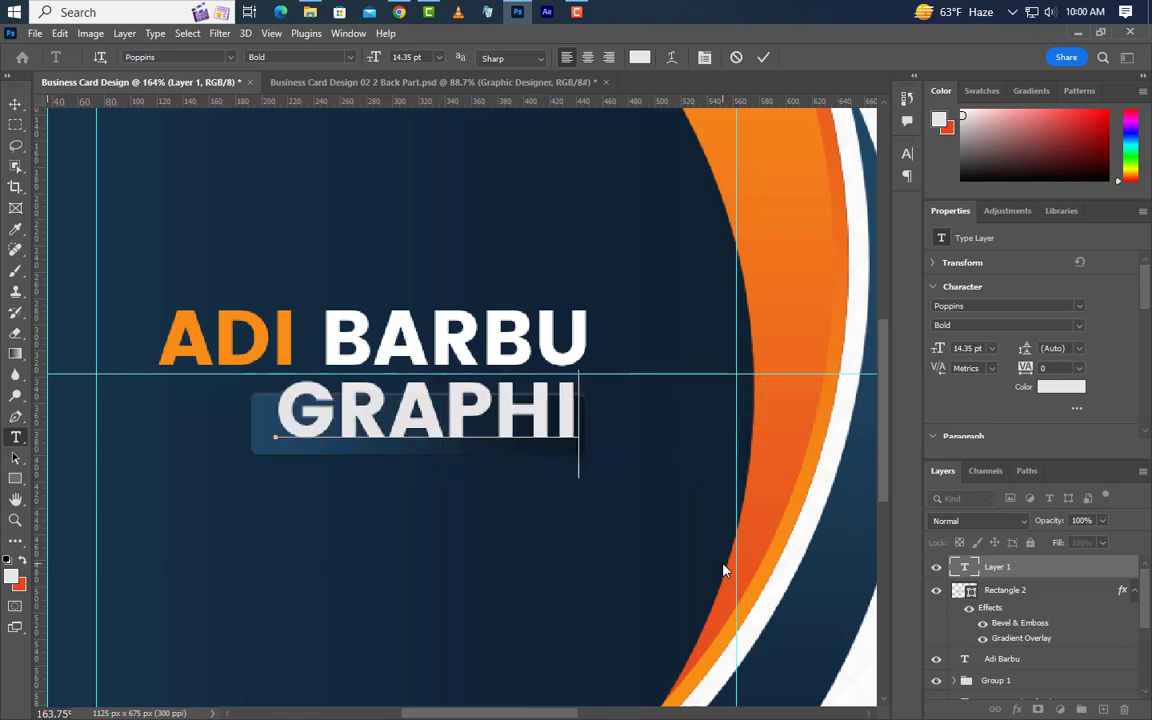
type("C DESI")
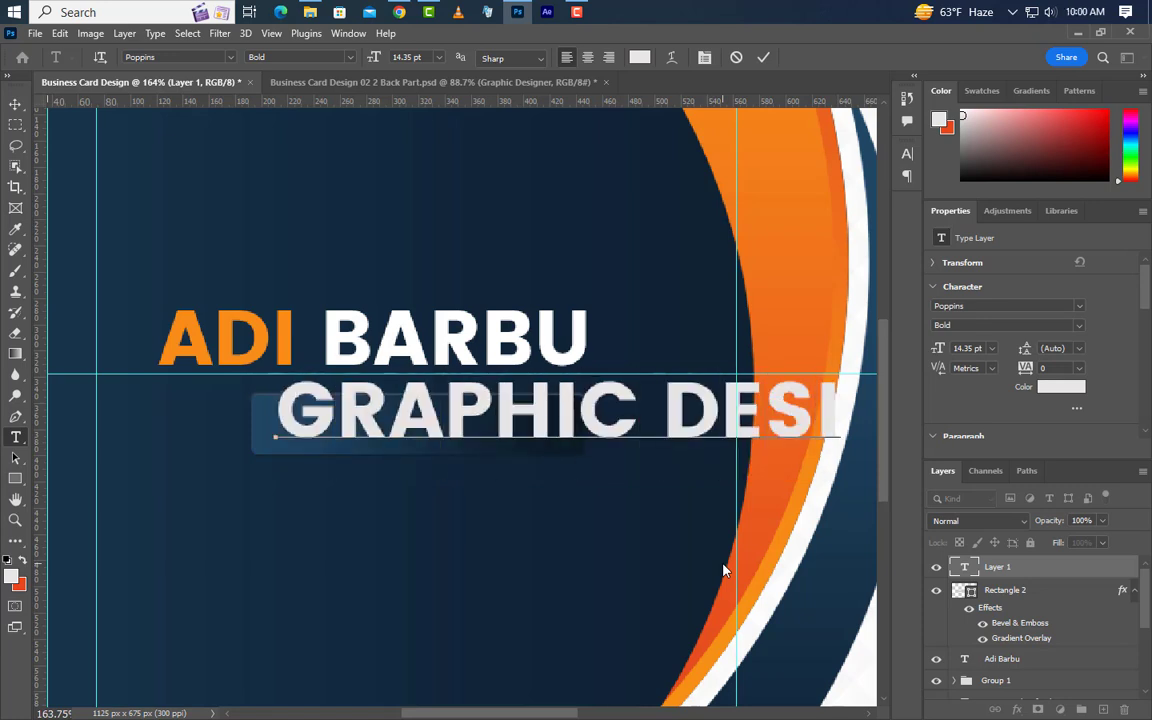
type("G")
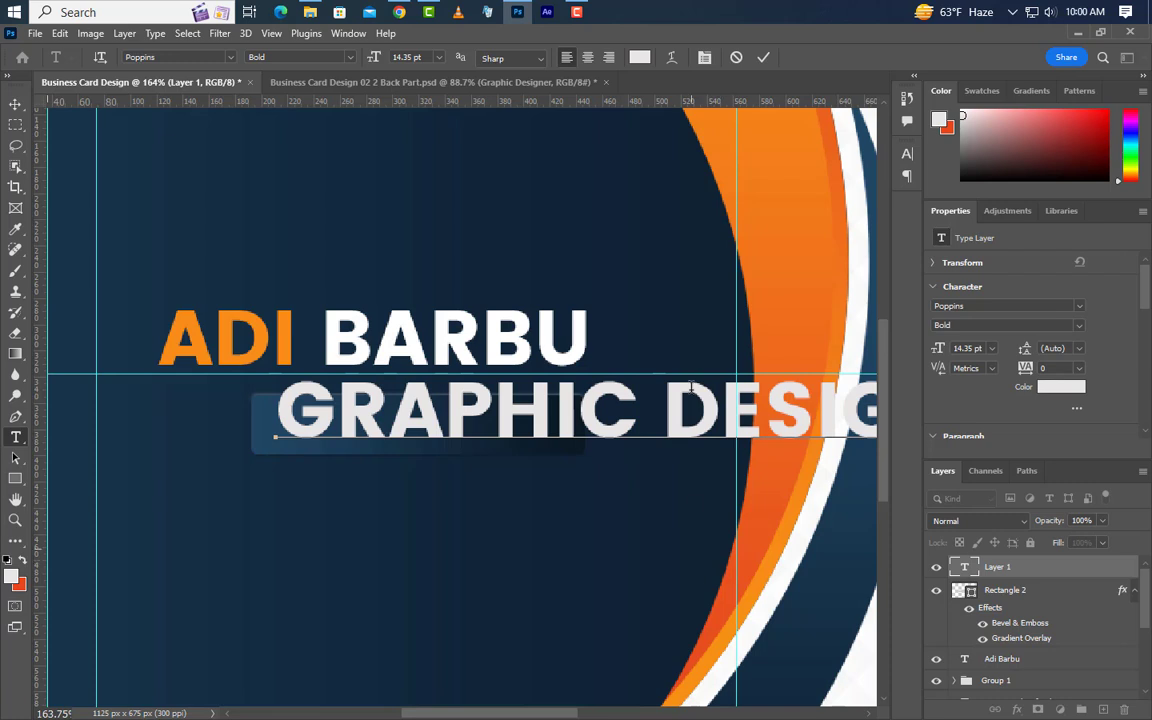
left_click(763, 57)
Set the title to 6 pt Medium with All Caps turned off.
left_click(933, 349)
type("6")
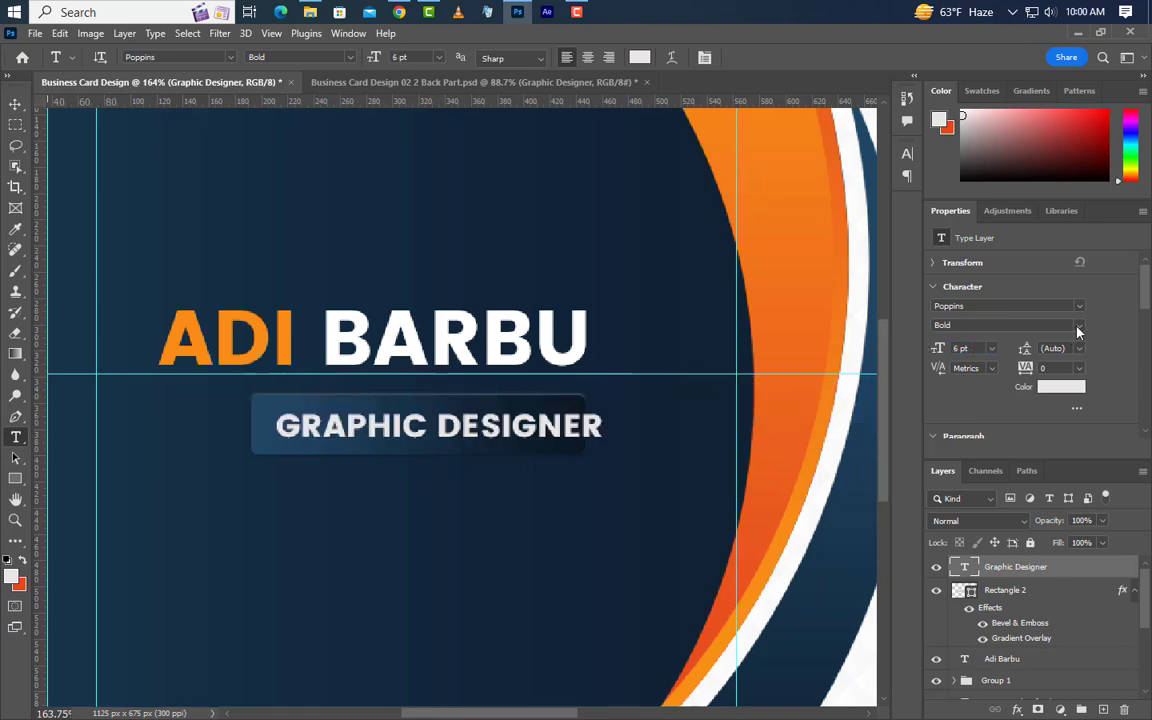
left_click(1064, 328)
left_click(990, 366)
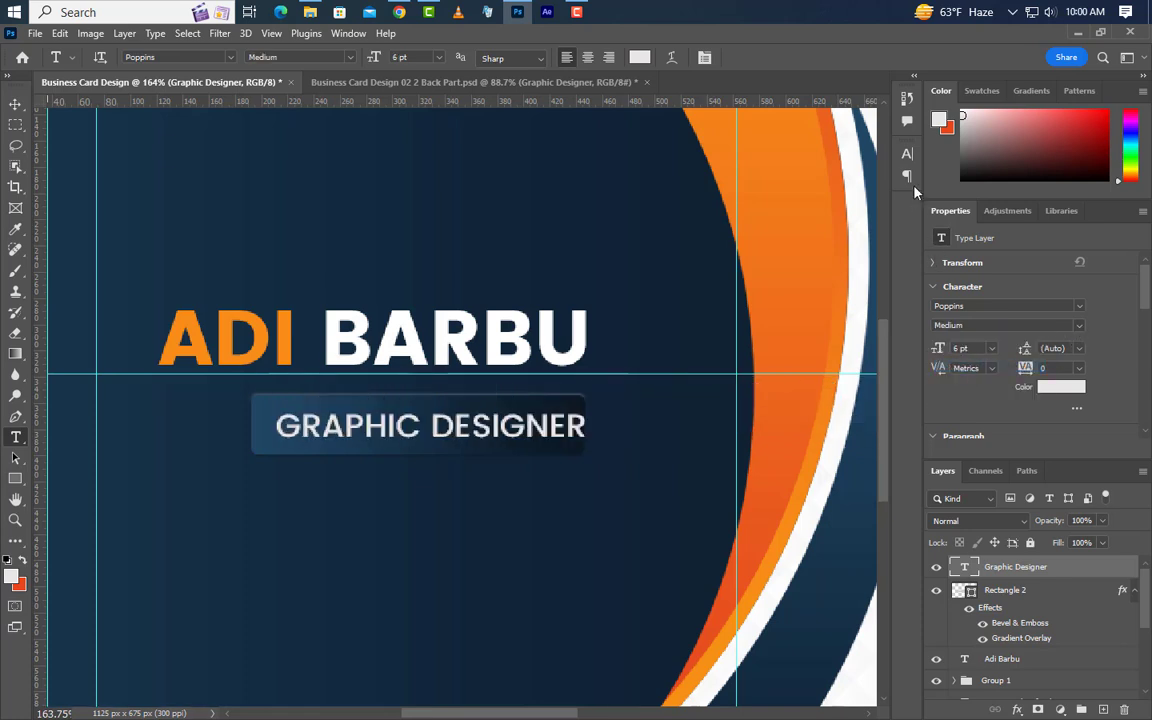
left_click(907, 155)
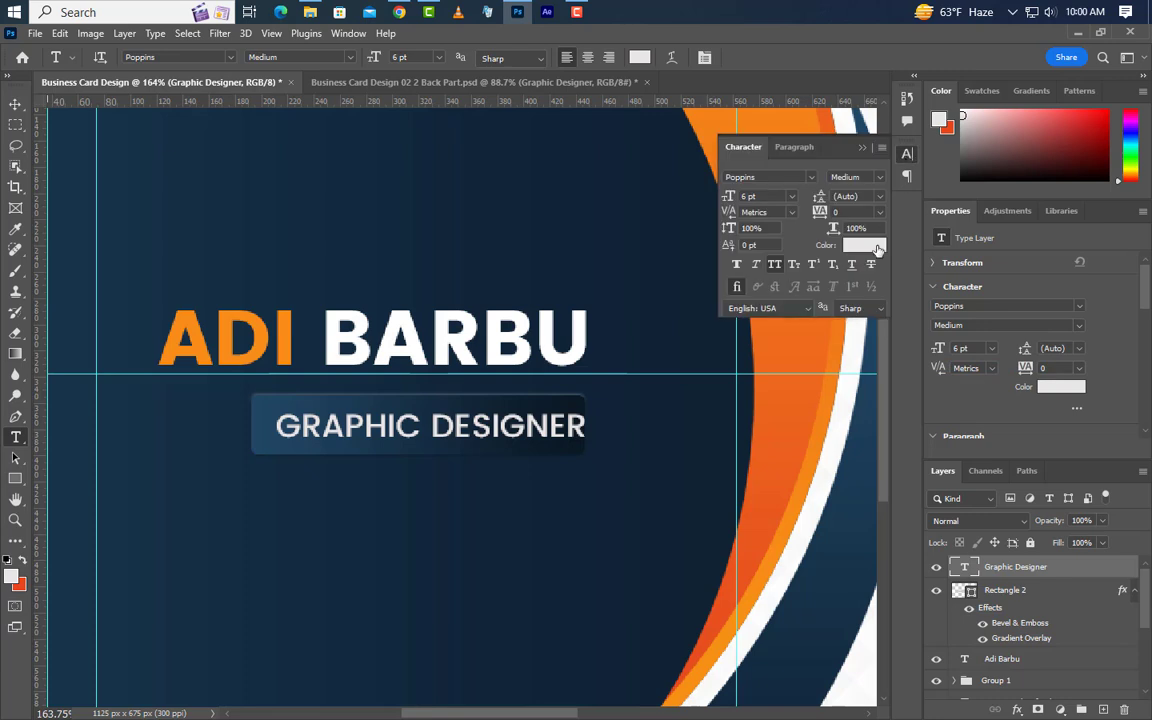
left_click(775, 268)
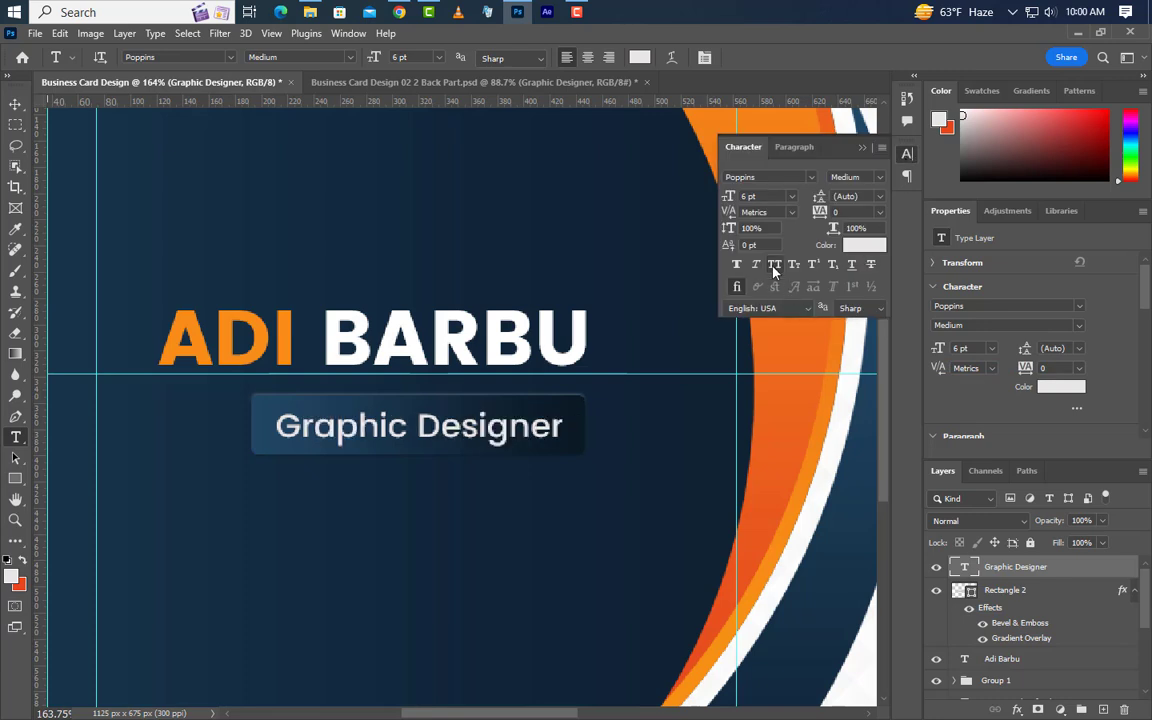
left_click(862, 148)
Centre the title vertically within the dark box, then deselect.
left_click(956, 591, "ctrl")
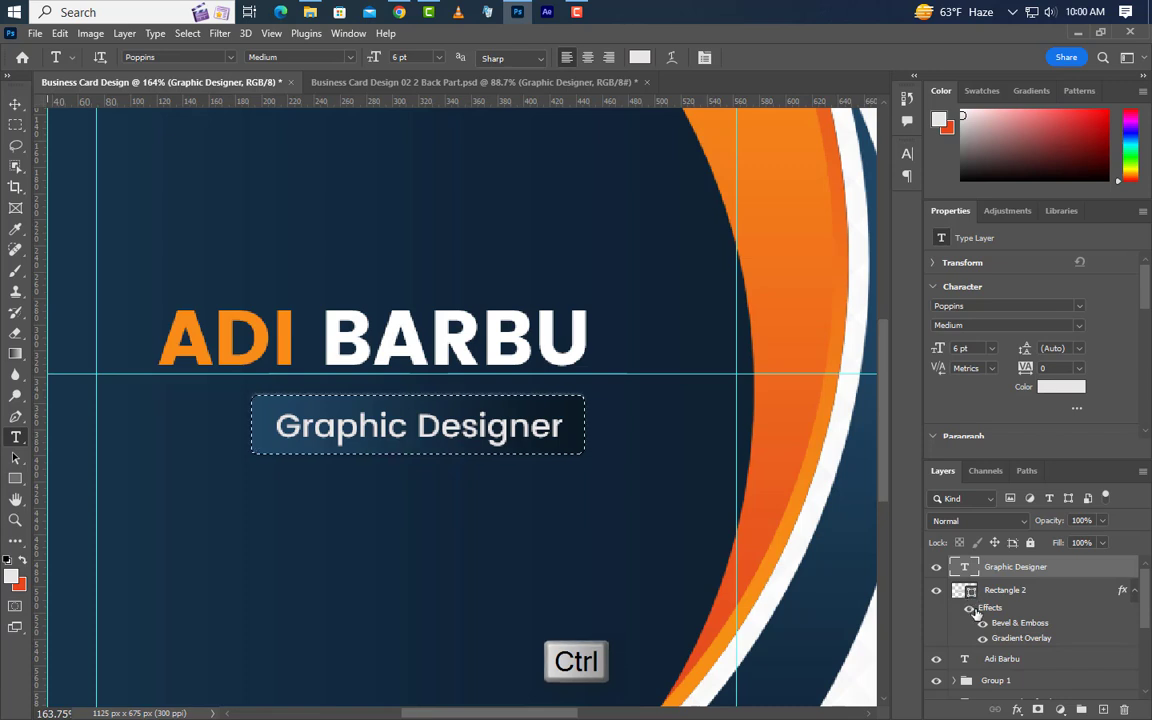
key("v")
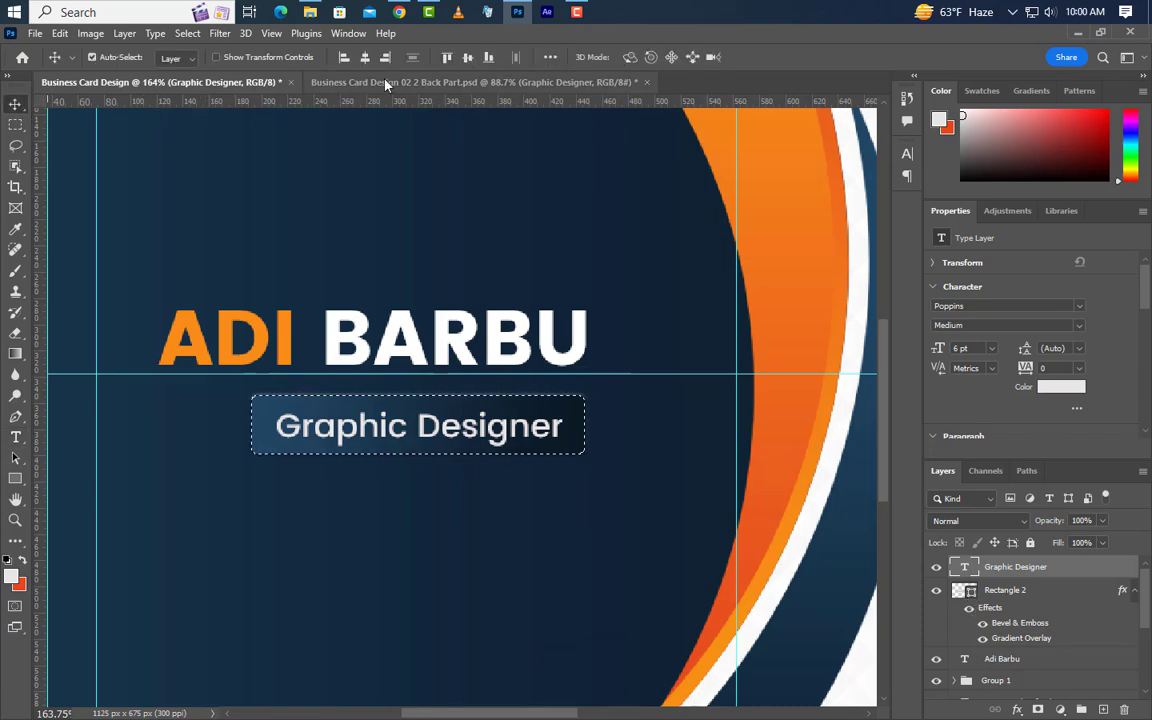
left_click(467, 57)
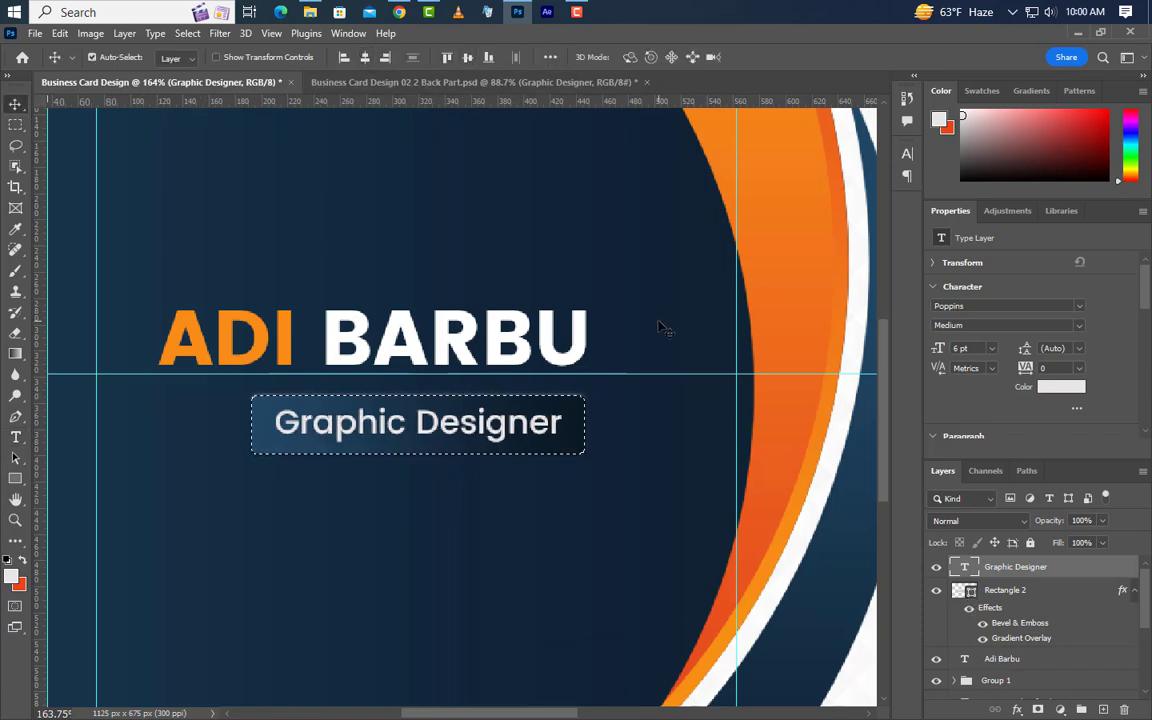
key("ctrl+d")
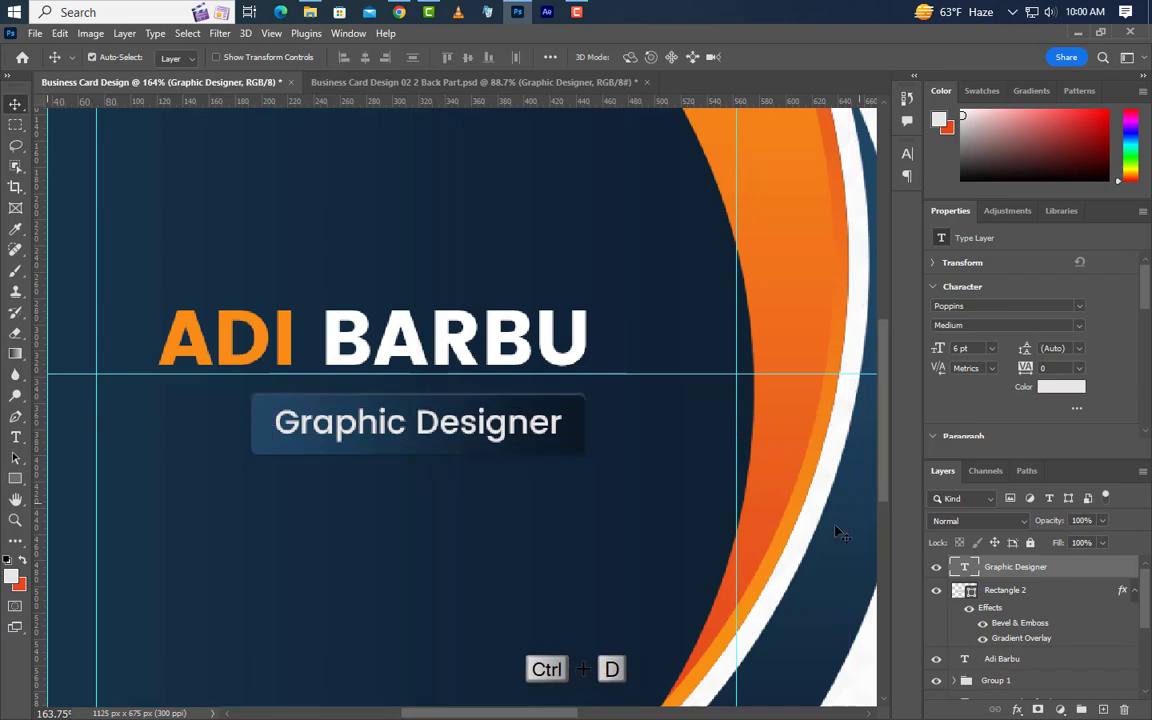
Draw a 280 × 2.5 px rectangle below the Graphic Designer box.
left_click(15, 478)
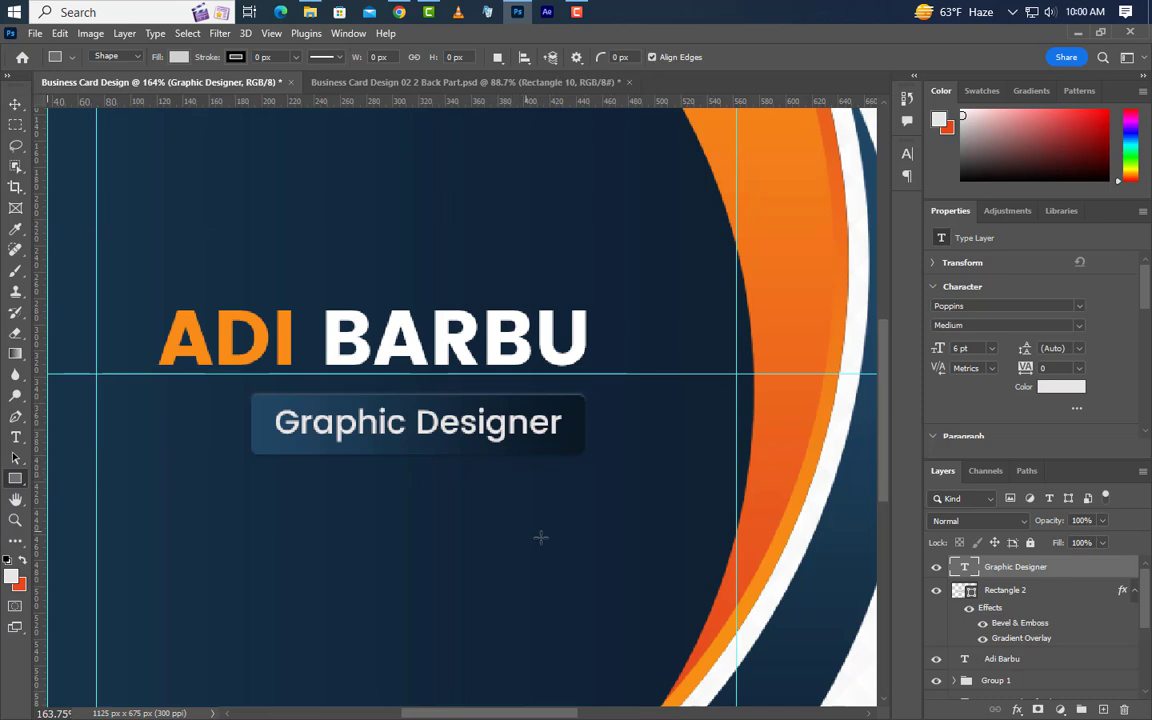
left_click_drag(582, 488, 208, 492)
left_click(986, 281)
type("280")
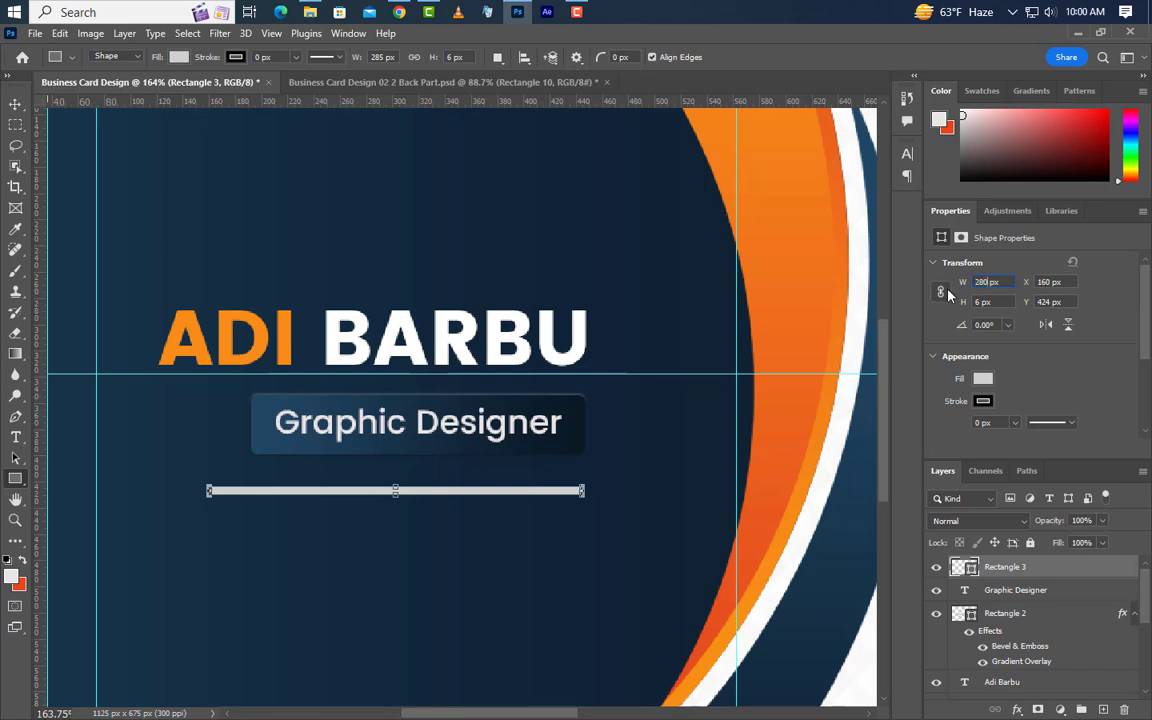
key("Return")
type("2.5")
key("Return")
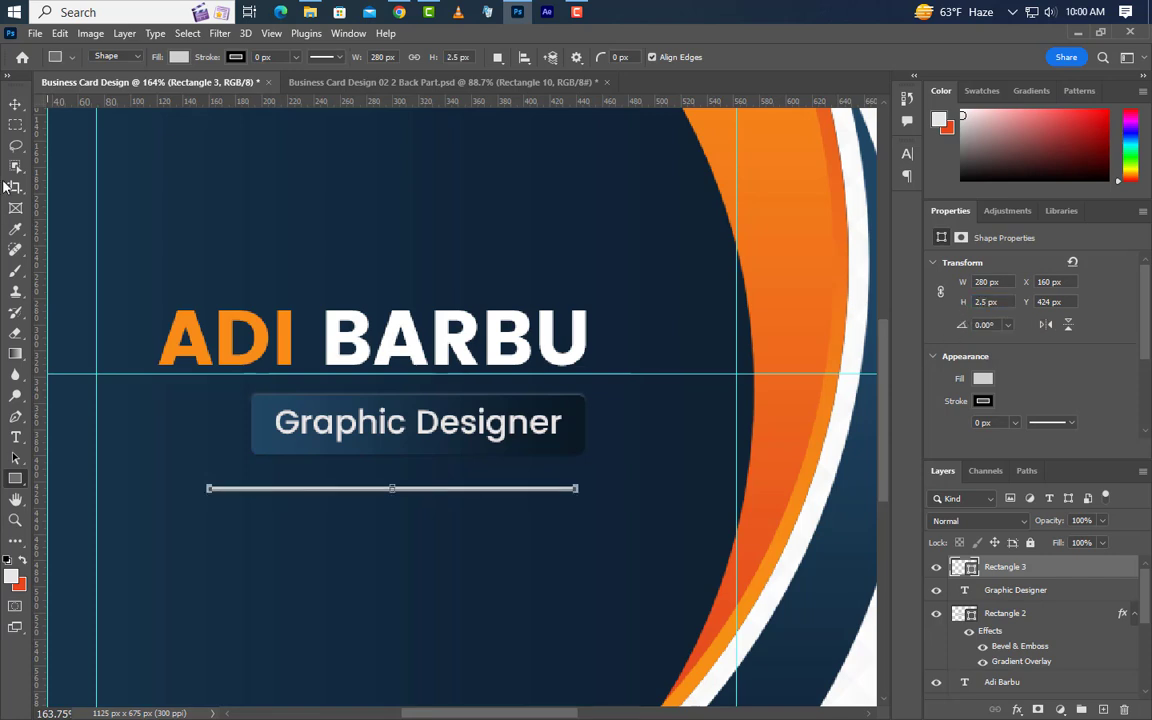
Fill the line with the orange sampled from the name and nudge it up slightly.
left_click(15, 104)
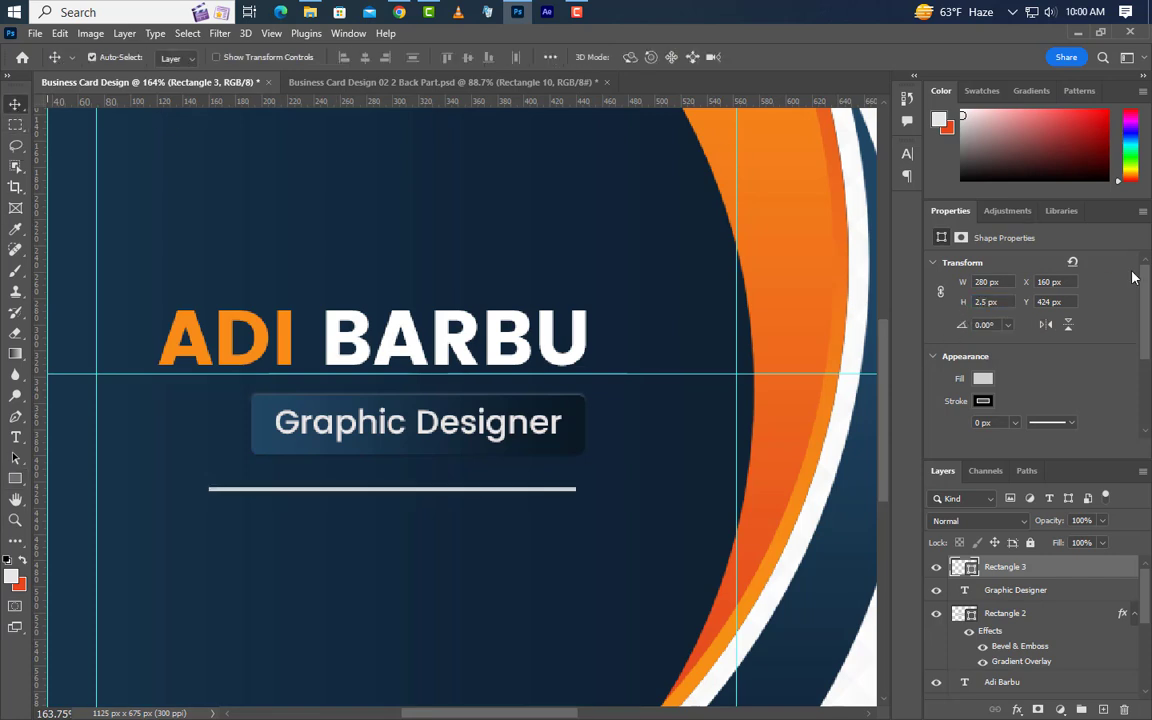
double_click(970, 568)
left_click(258, 316)
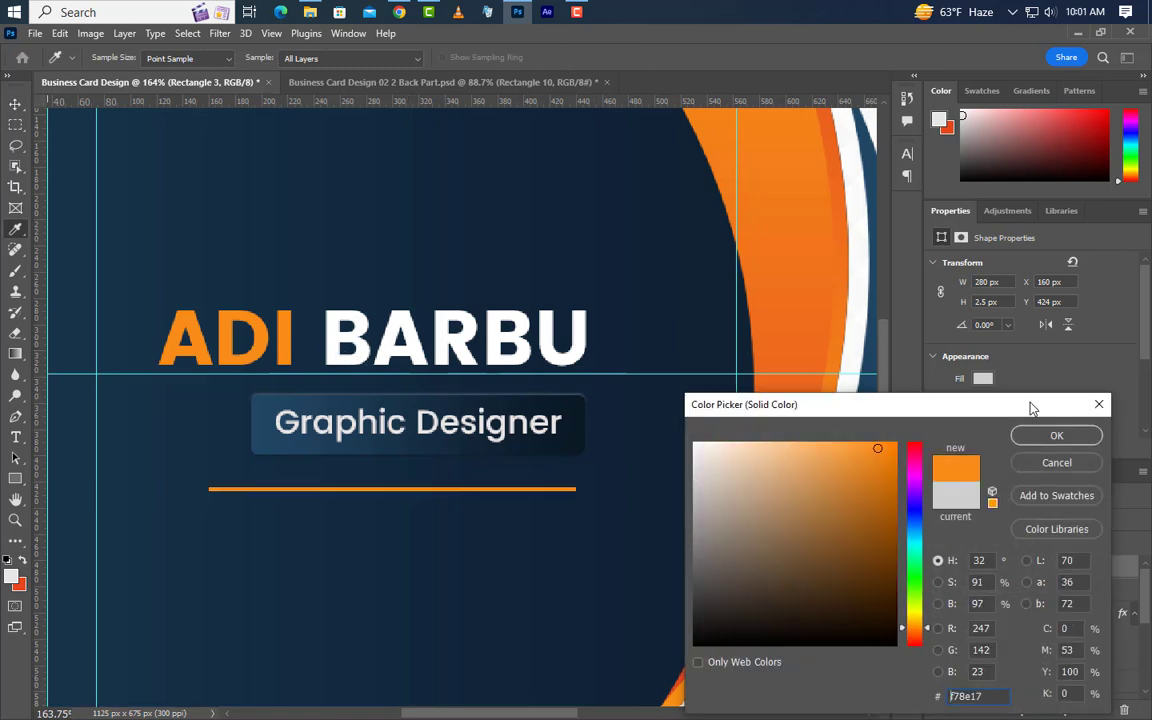
left_click(1056, 436)
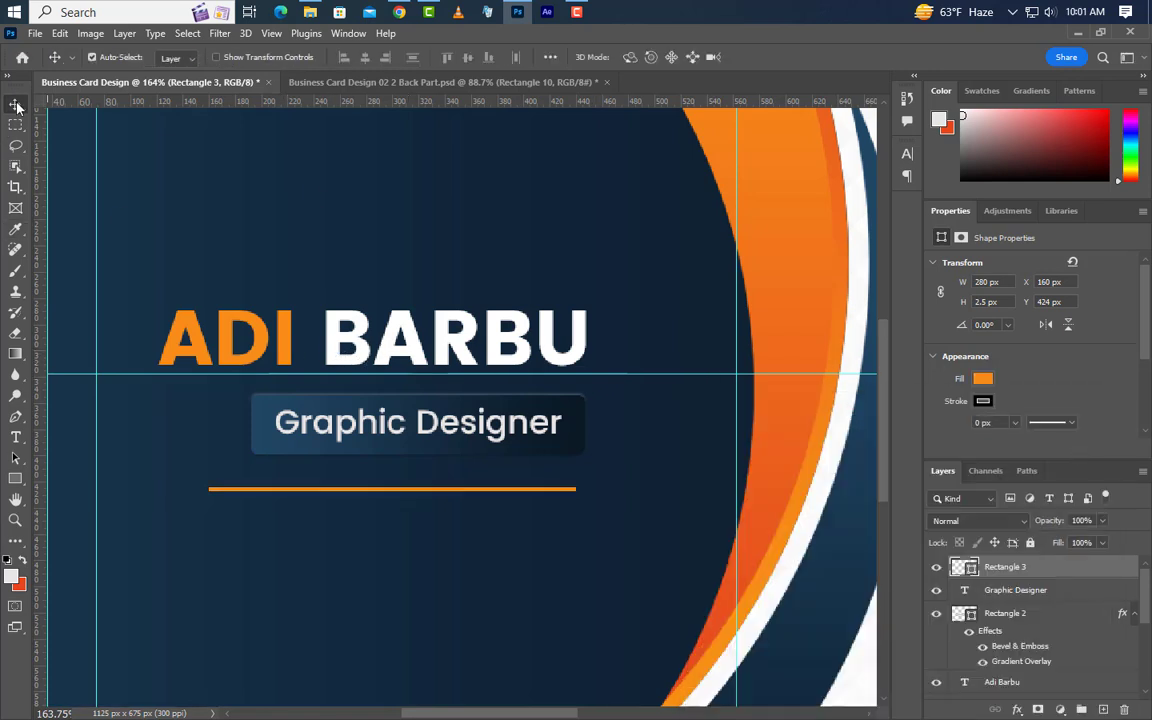
key("Up")
key("Up")
key("Up")
key("Up")
key("Up")
key("Up")
key("Up")
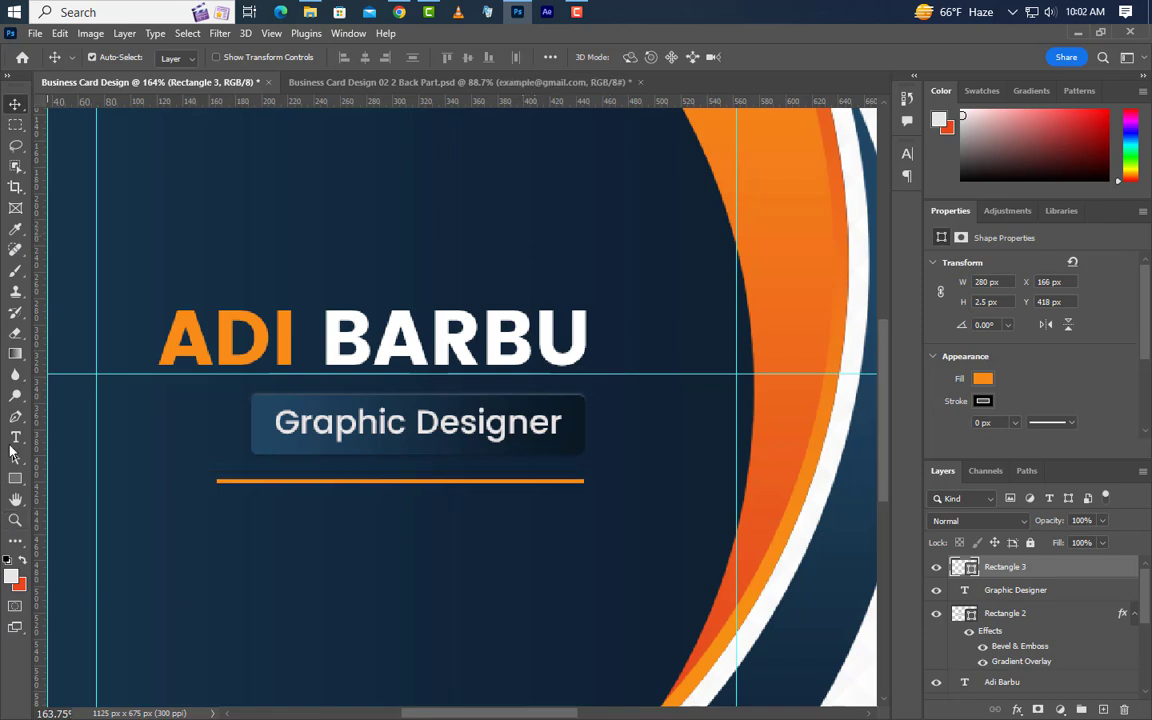
left_click(15, 437)
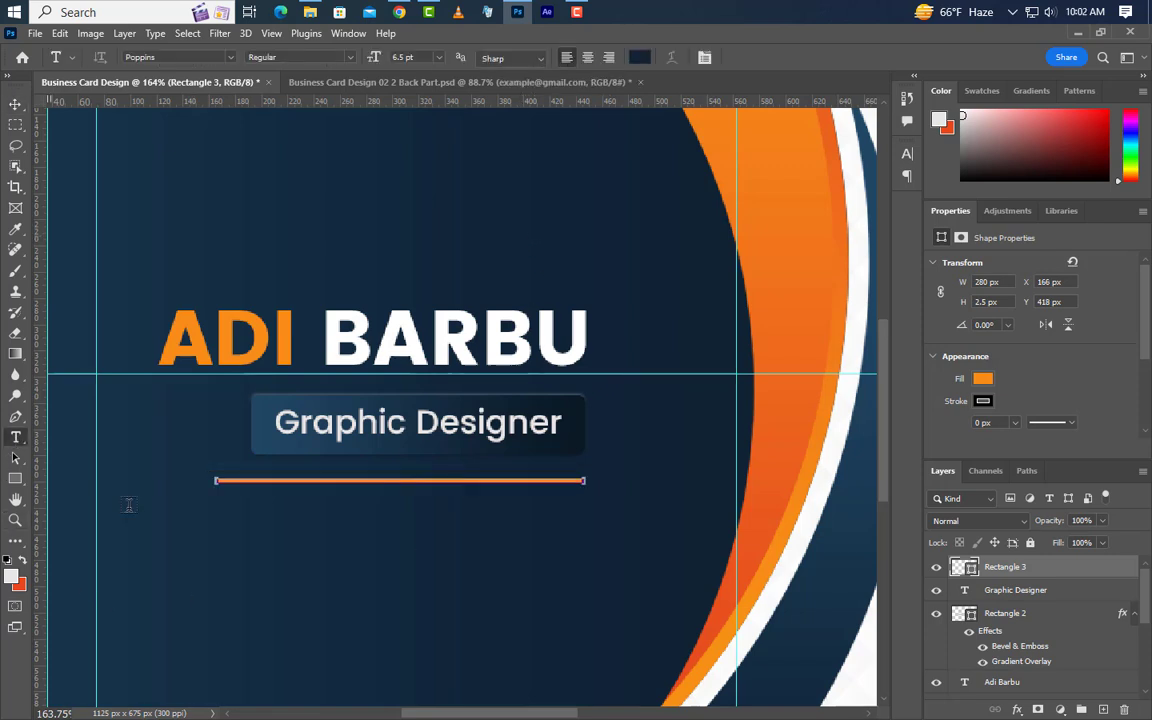
left_click(153, 548)
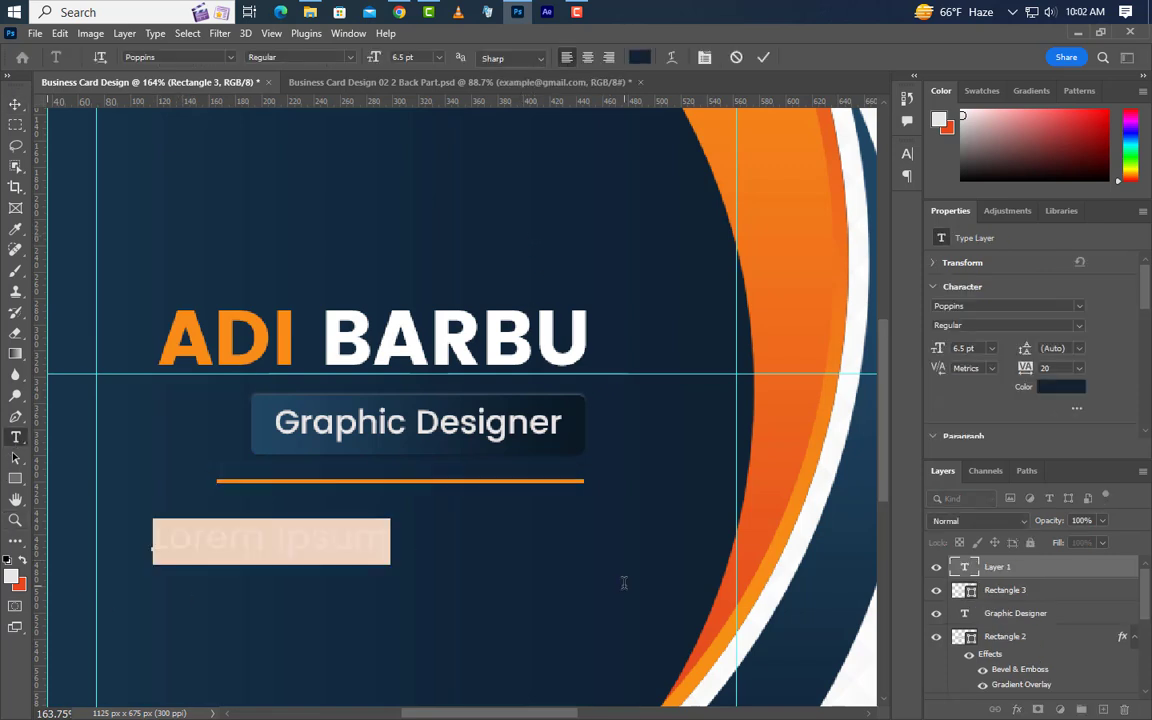
type("www")
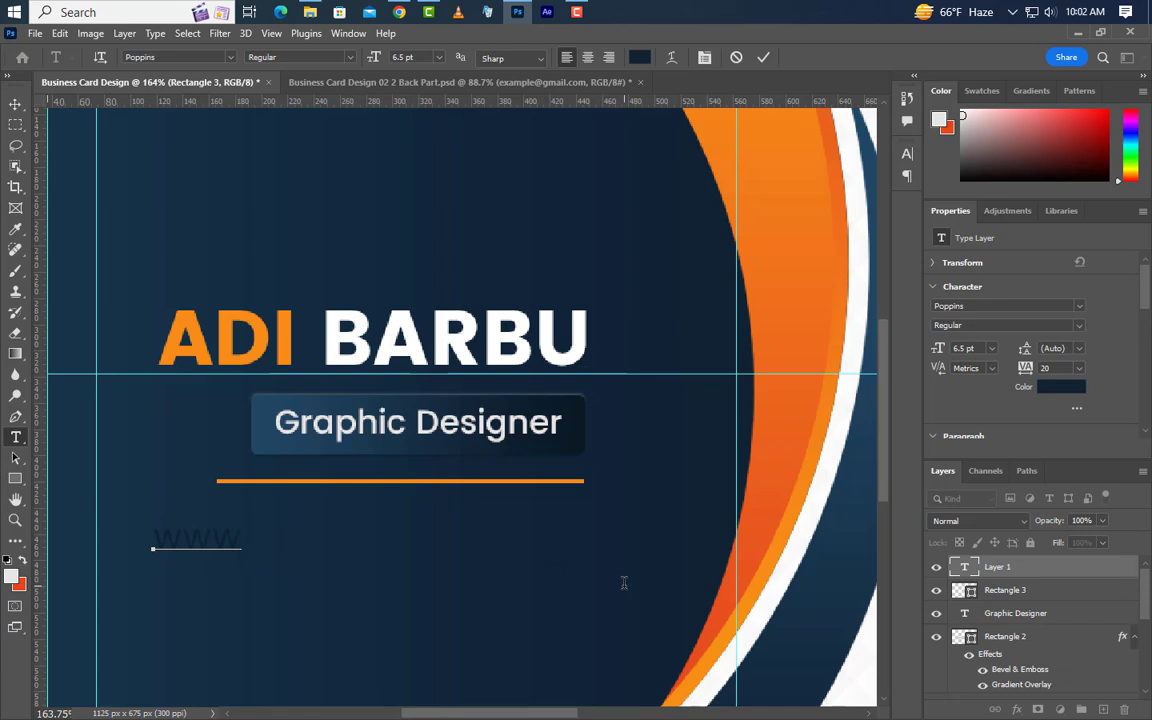
type(".graphicsfamily")
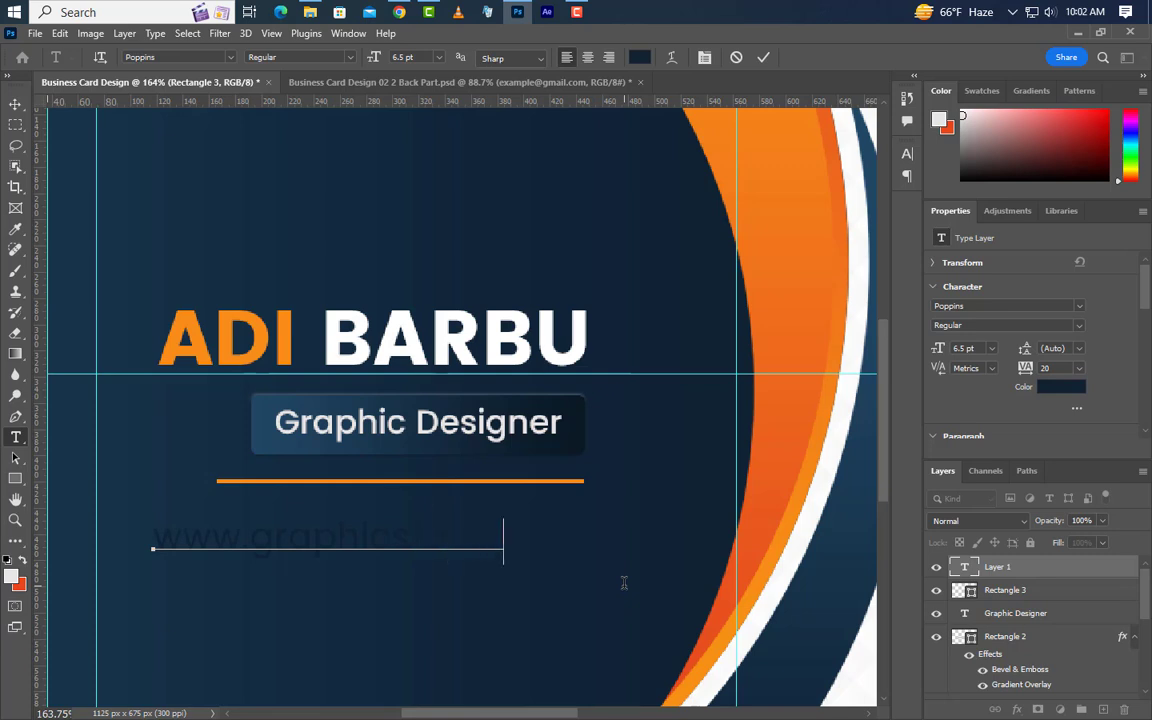
type(".com")
left_click(763, 57)
left_click(906, 154)
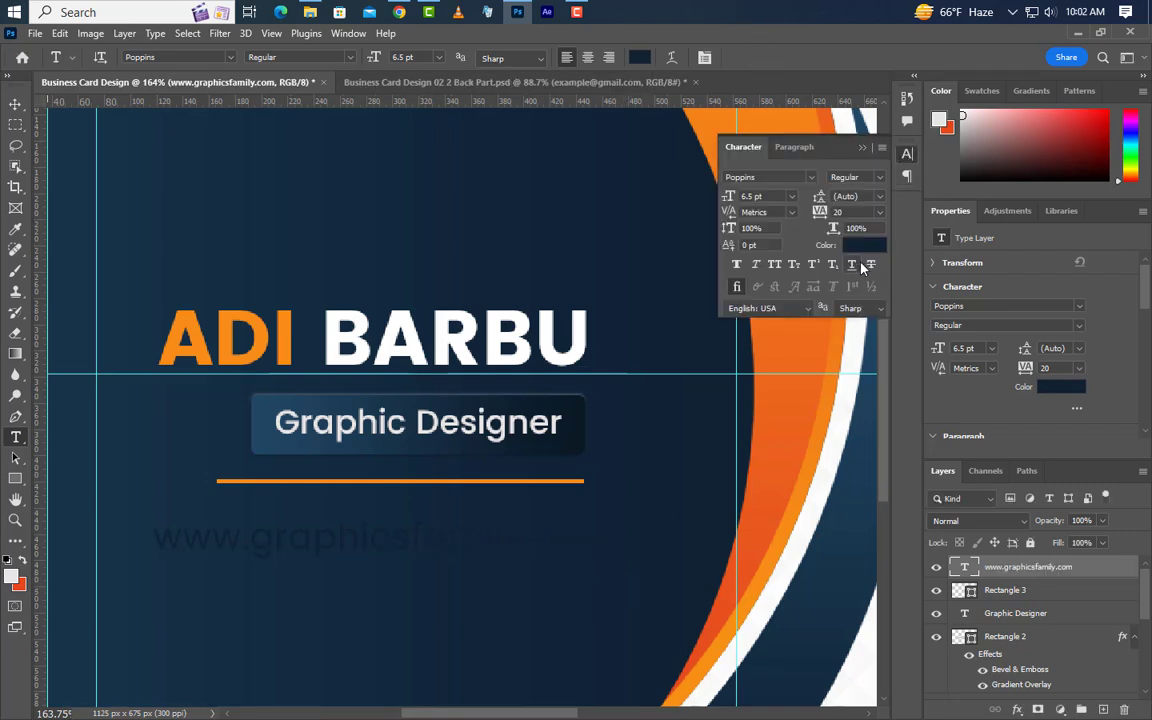
left_click(862, 244)
type("ffffff")
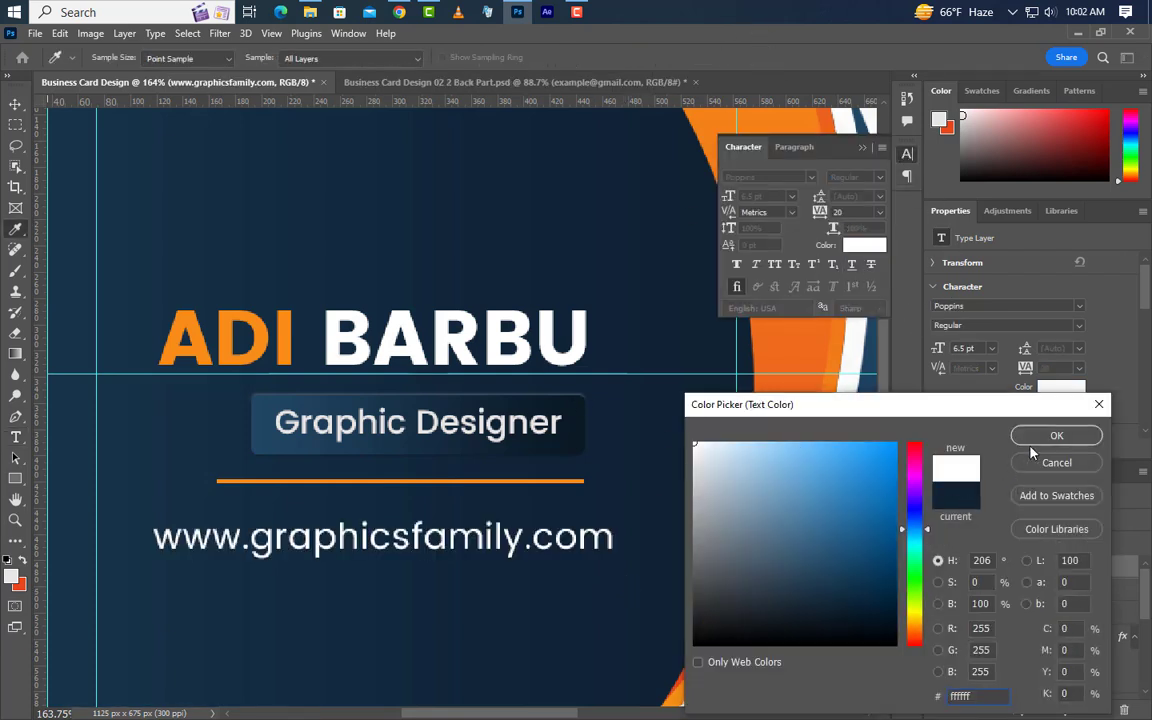
left_click(1056, 435)
left_click(862, 147)
Scale the website text down slightly and move it up under the line.
key("ctrl+t")
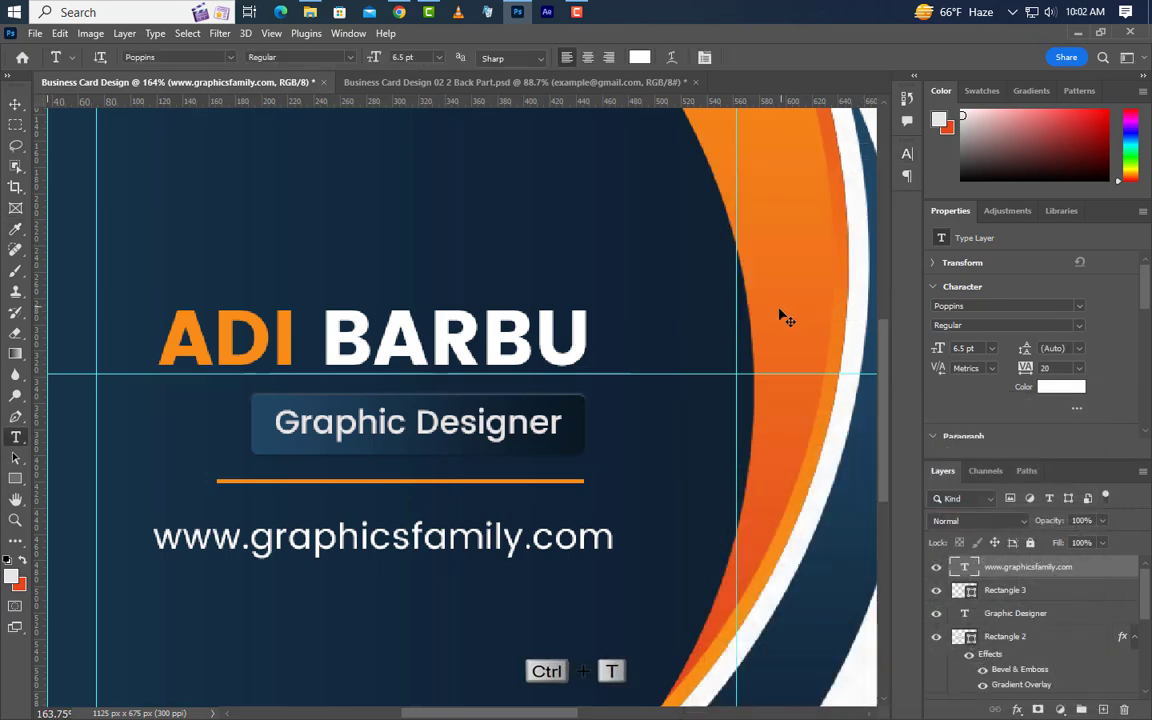
left_click_drag(615, 521, 586, 520)
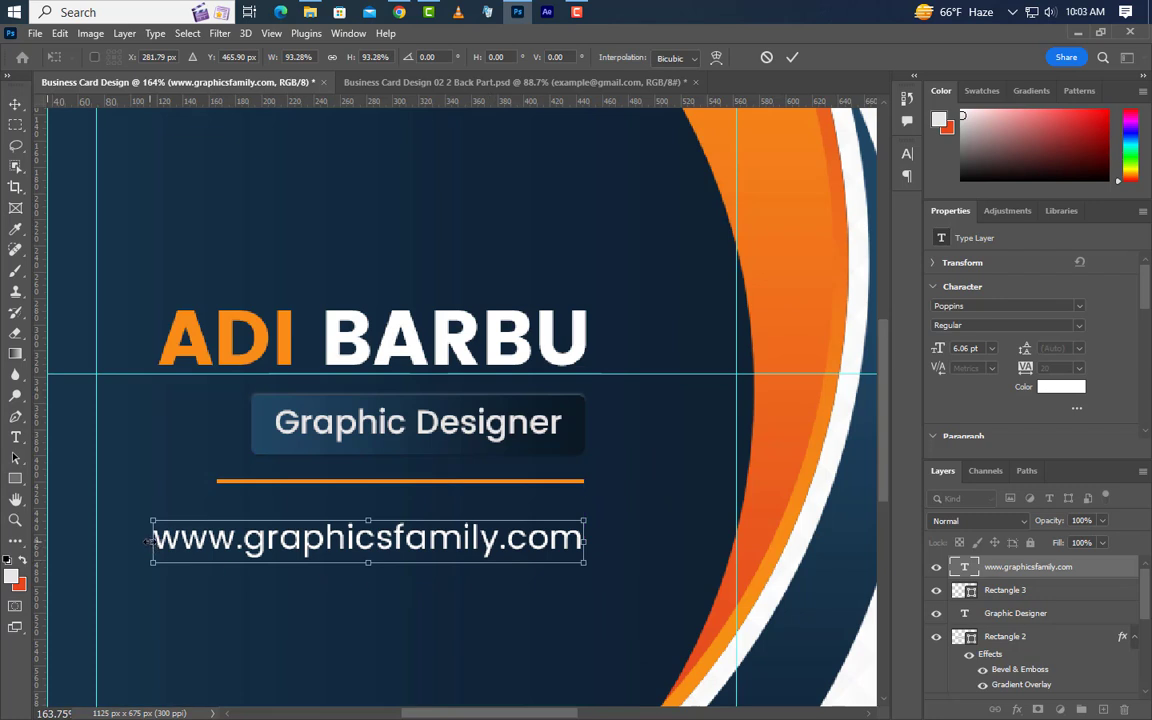
left_click_drag(147, 540, 158, 540)
left_click_drag(502, 540, 502, 526)
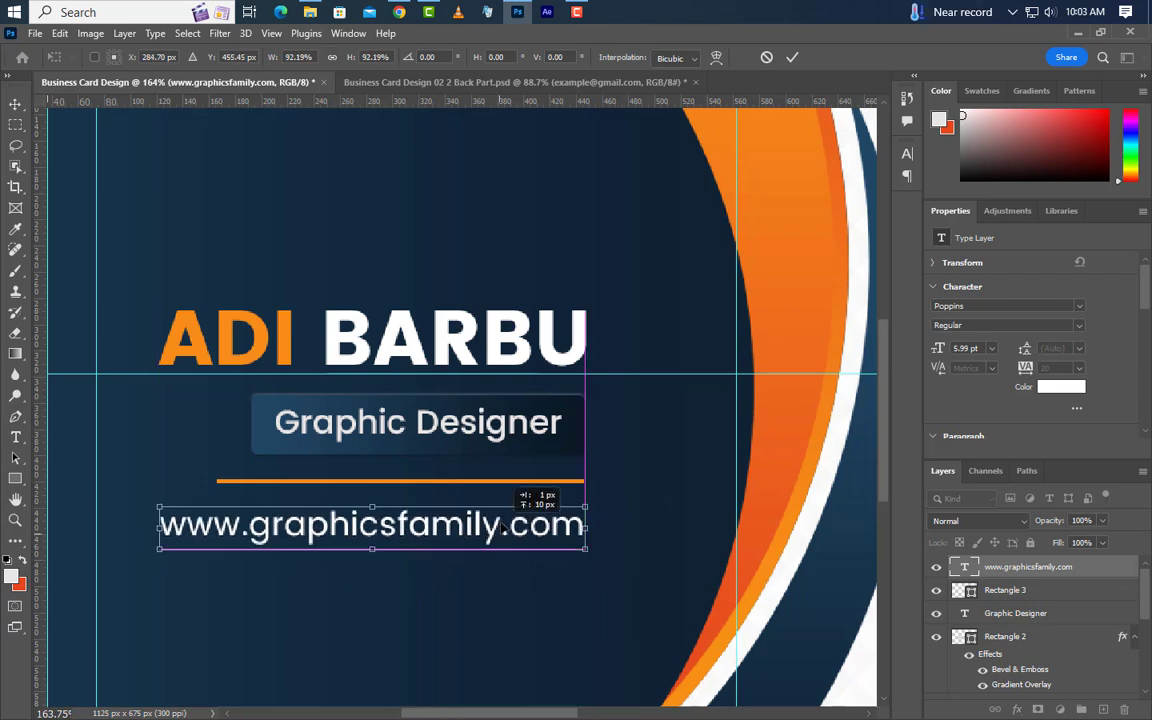
left_click(792, 57)
Delete the QR code, its frame box and the website text layers.
key("v")
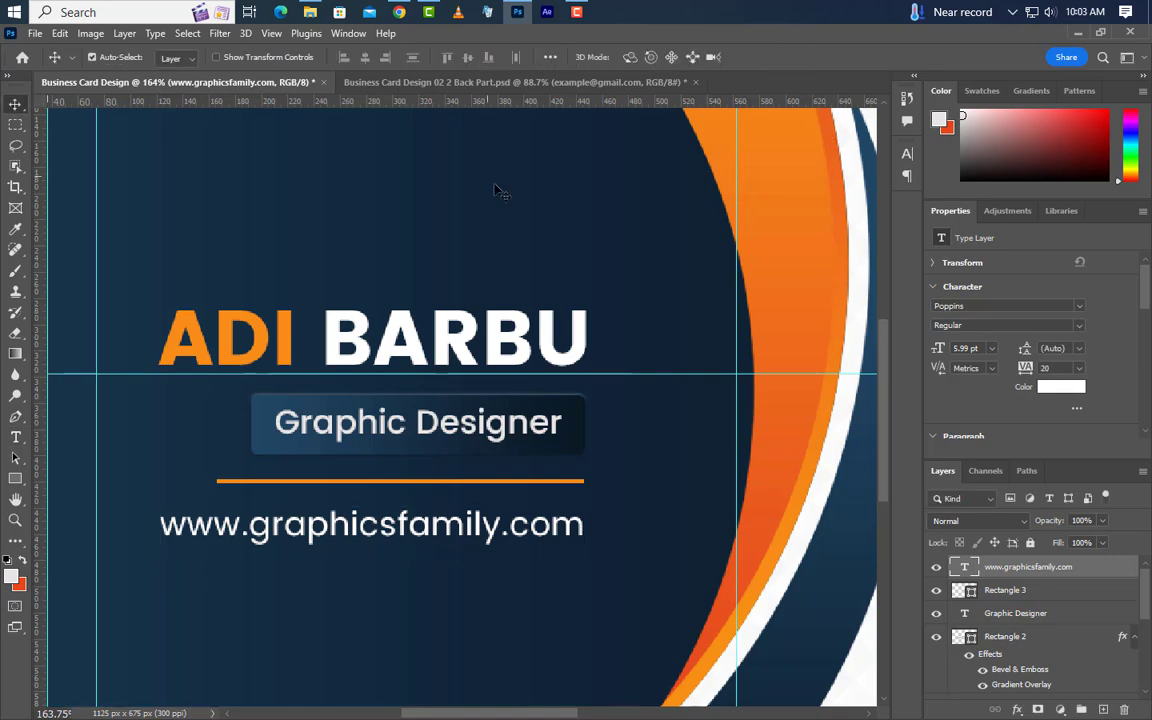
scroll(195, 363, "down", 5)
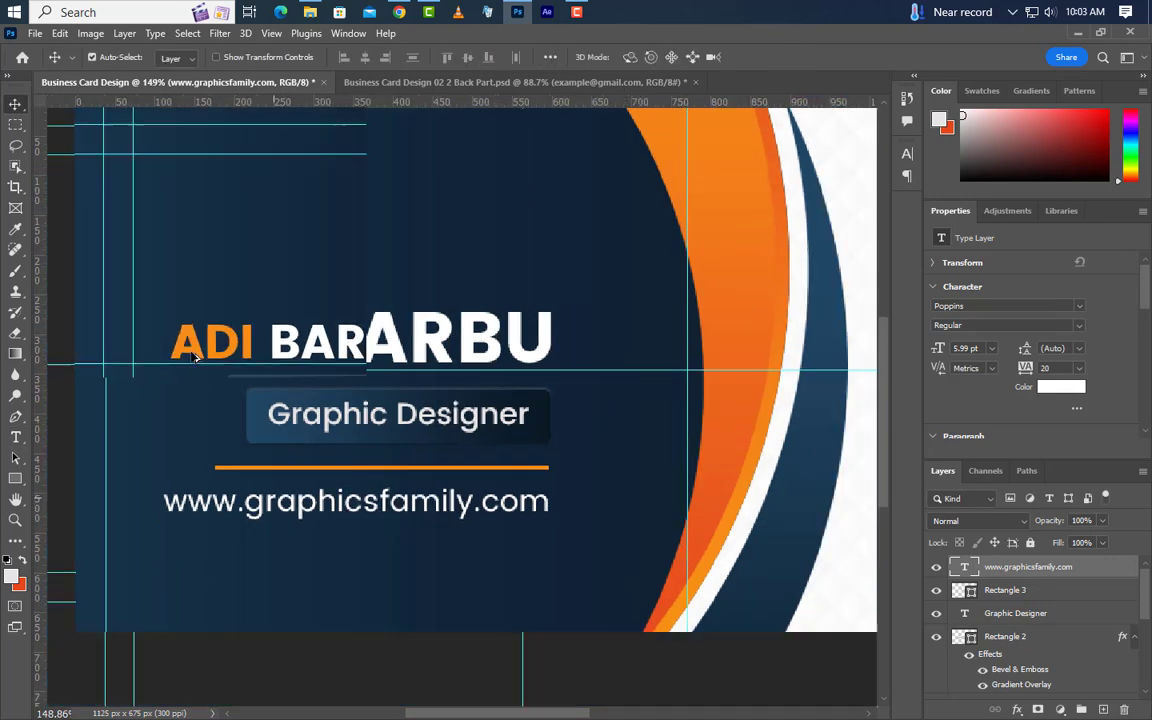
scroll(689, 342, "up", 5)
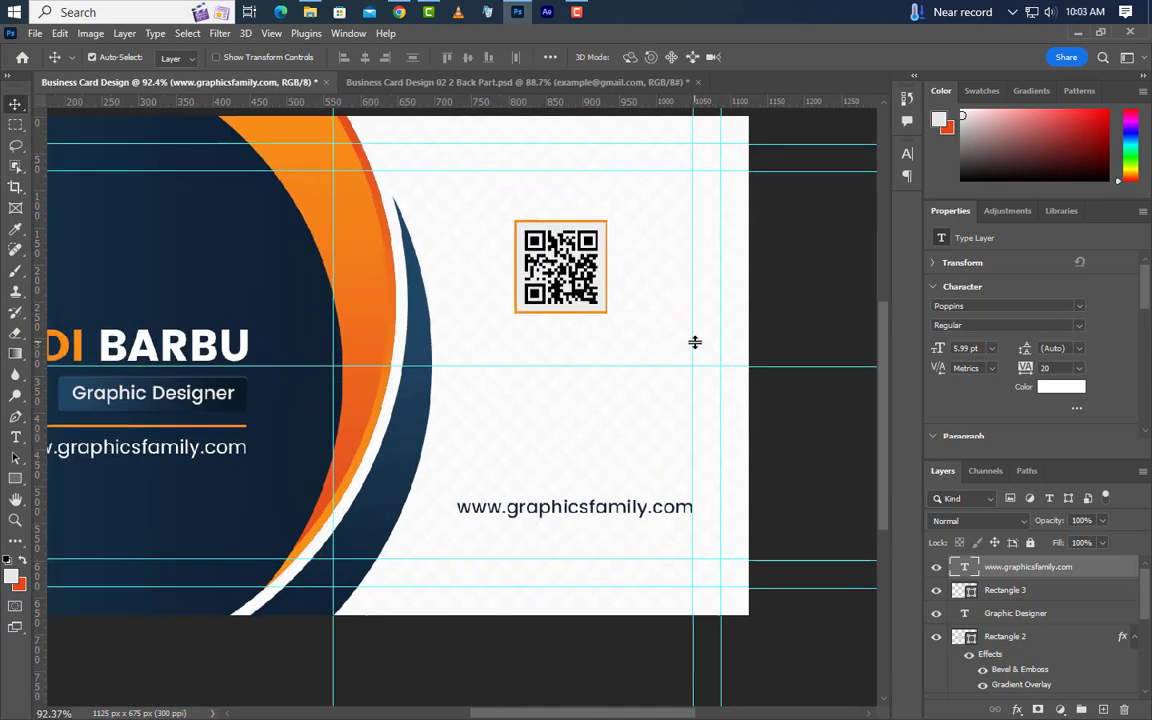
left_click(541, 292)
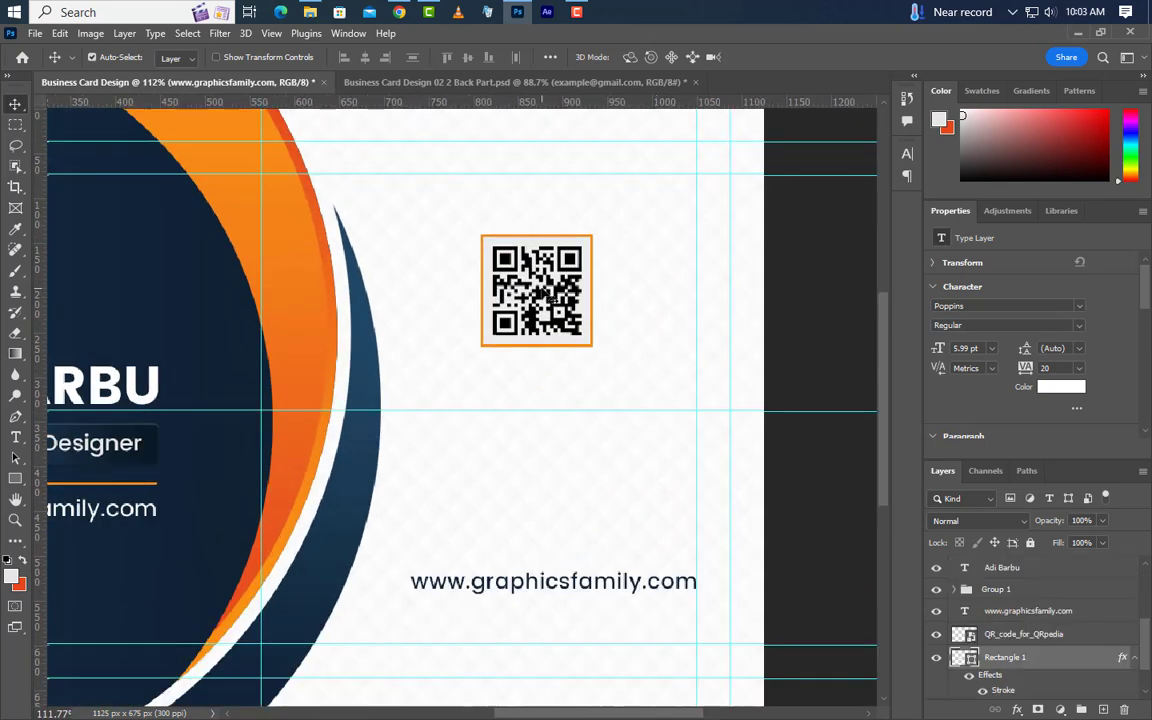
left_click(1058, 640, "ctrl")
left_click(1083, 614, "ctrl")
left_click_drag(1107, 668, 1127, 709)
Add a phone-number text line to the right of the curves.
scroll(450, 400, "left", 2)
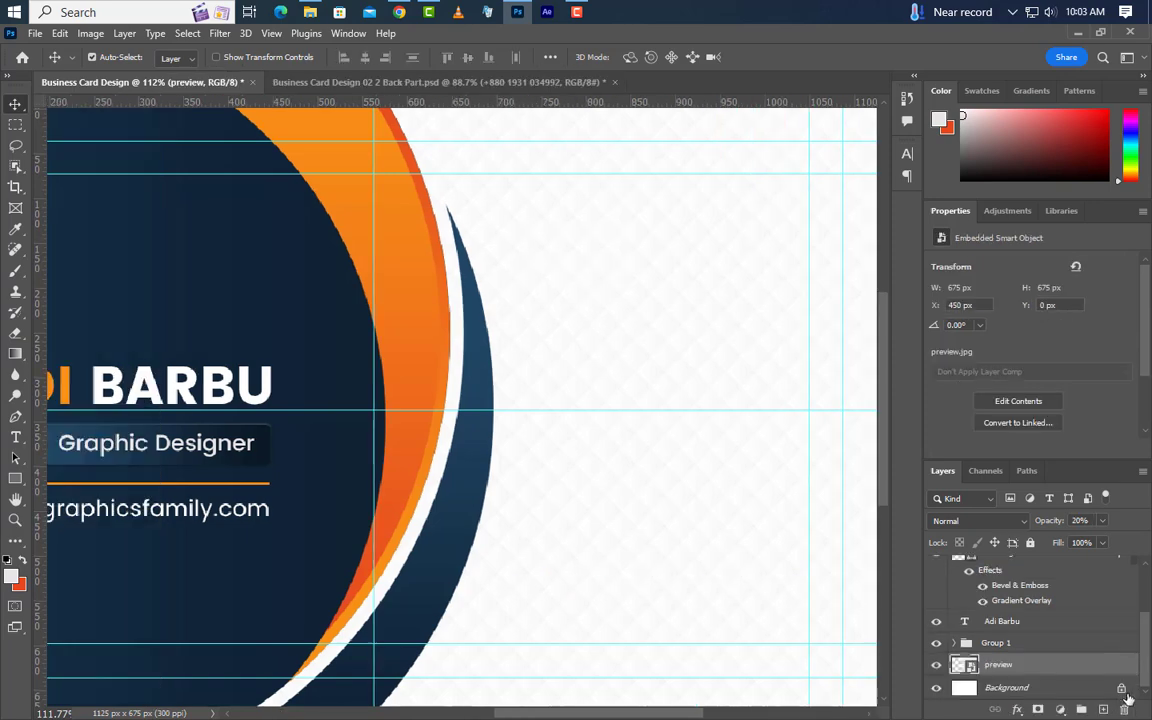
left_click(17, 437)
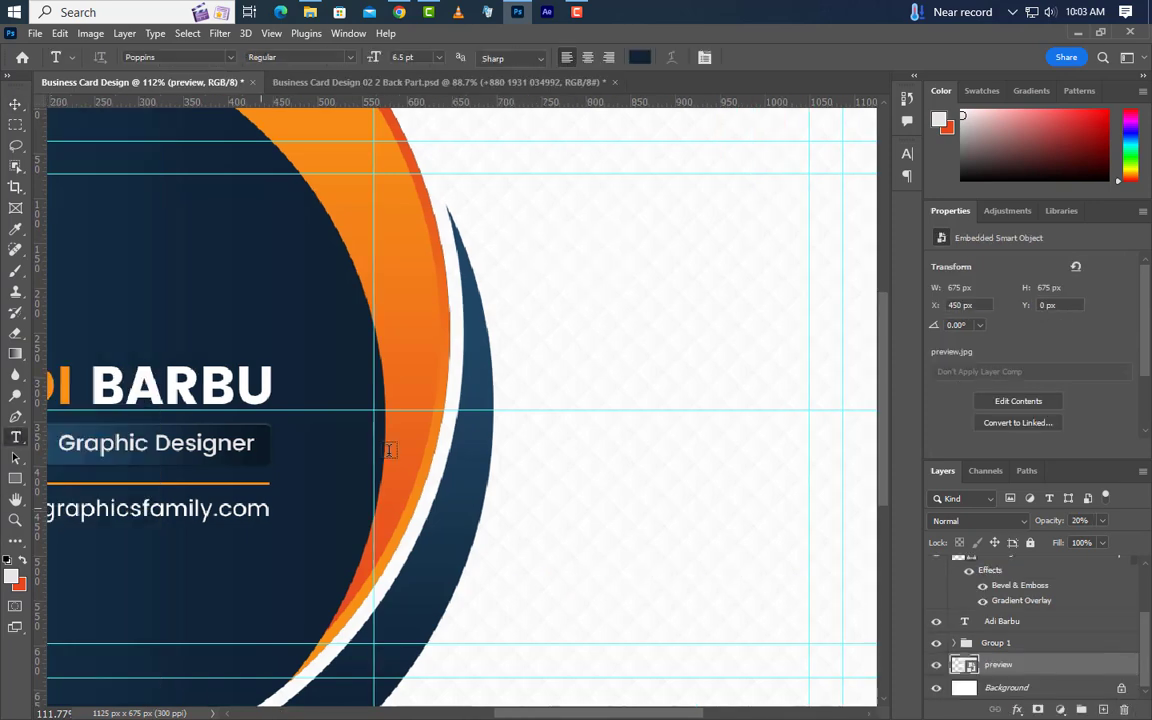
left_click(553, 316)
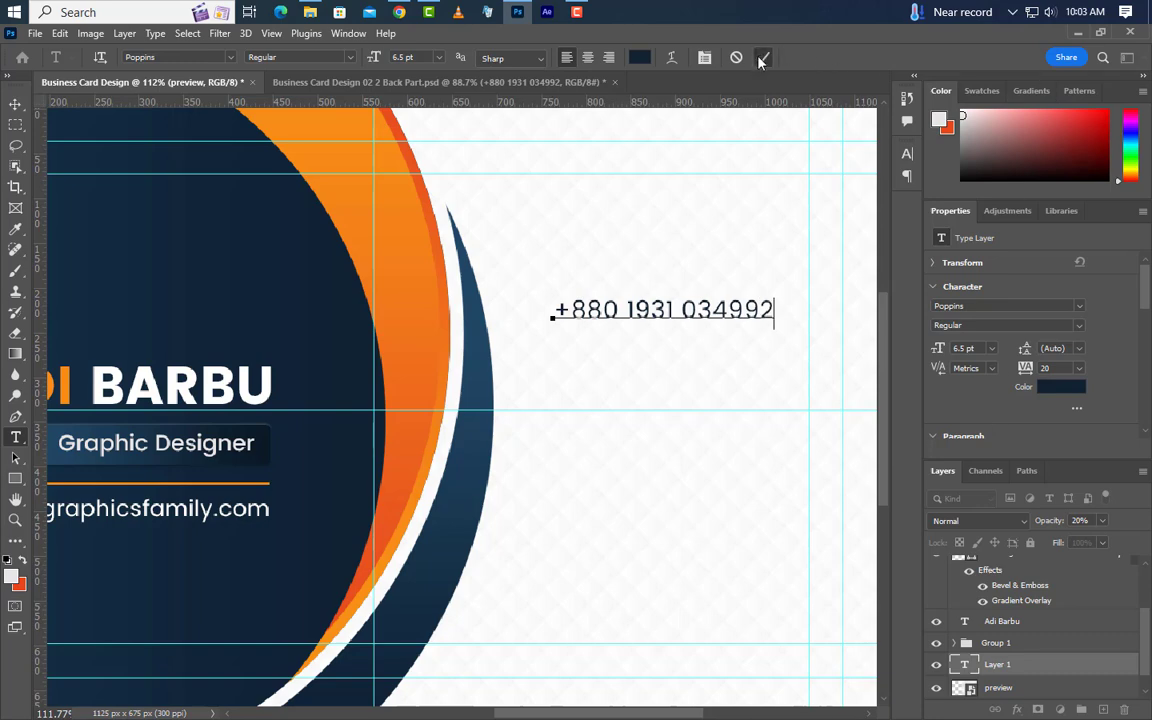
left_click(762, 58)
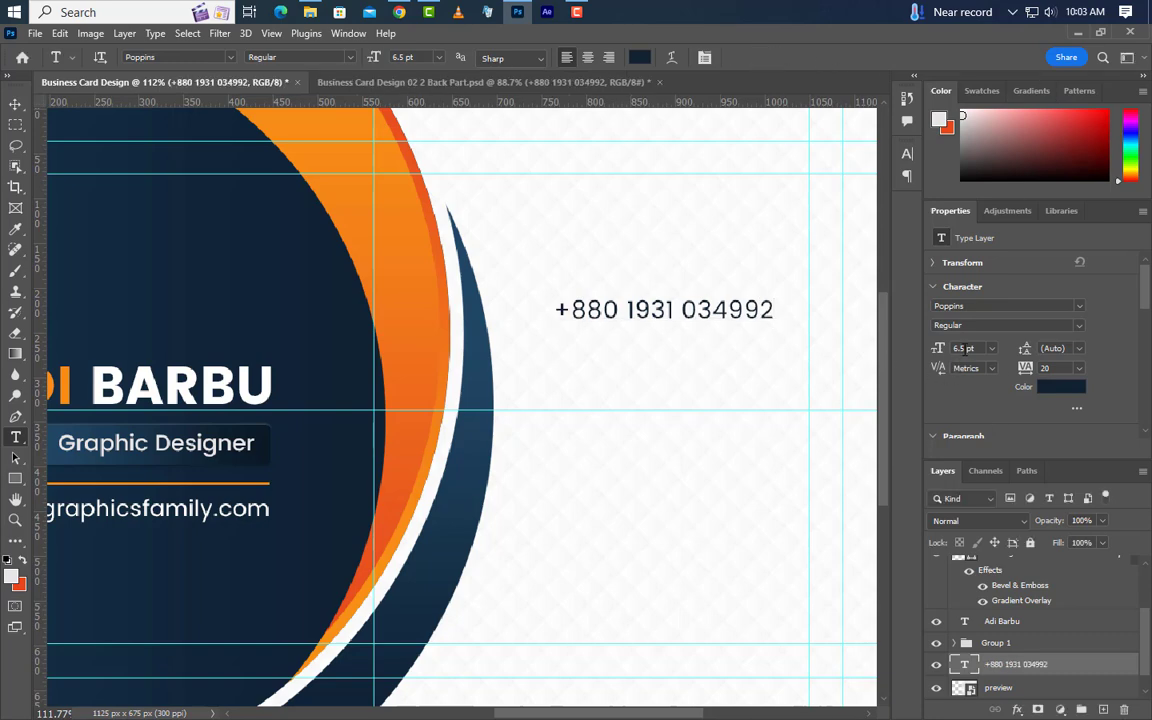
key("v")
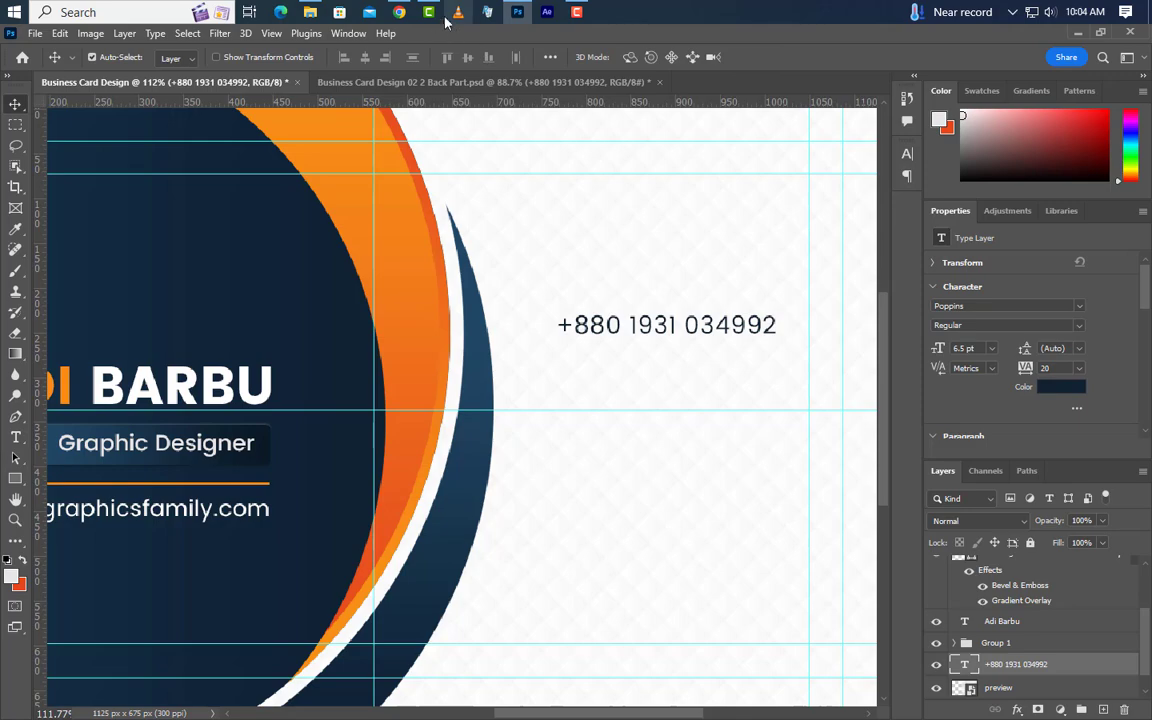
Open the contact icons folder and drag the phone icon into the card.
left_click(311, 12)
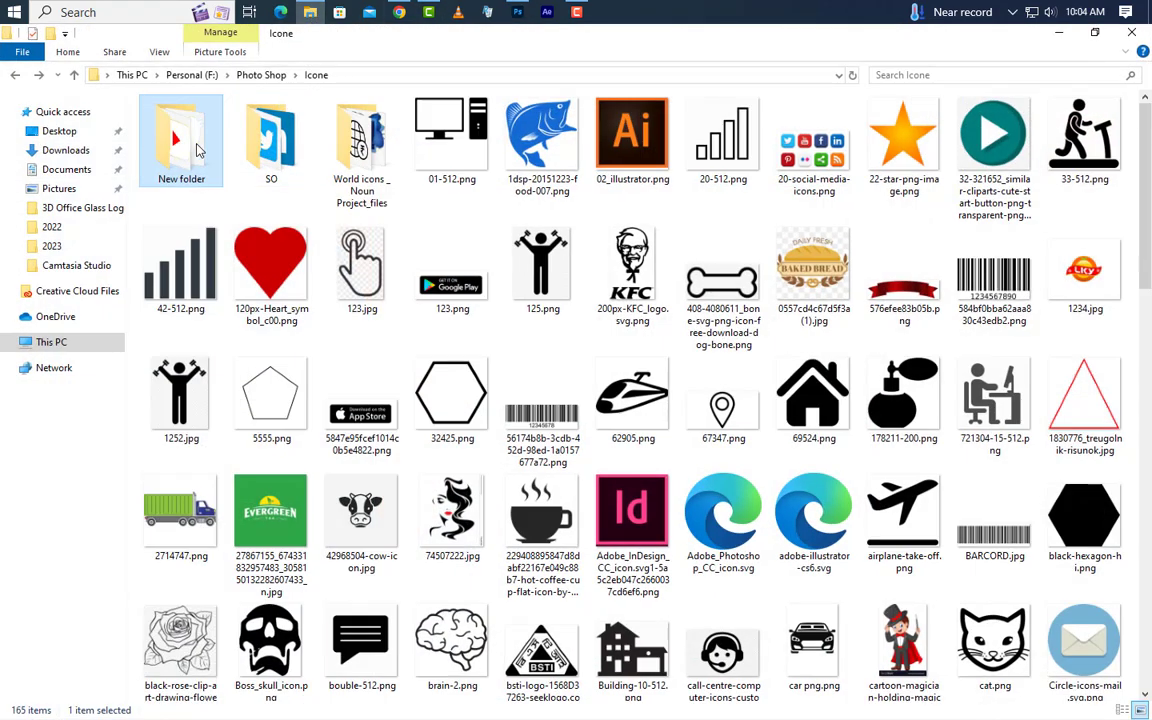
double_click(197, 150)
left_click_drag(548, 140, 633, 372)
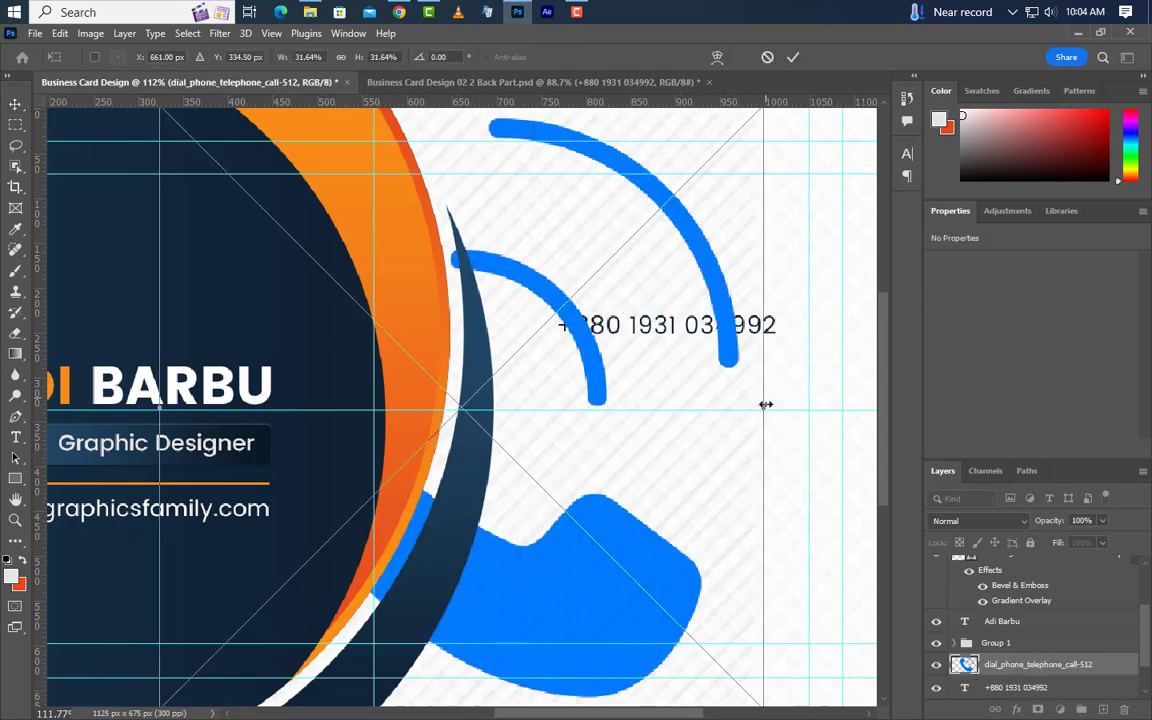
Shrink the placed phone icon to about 29 × 30 px, matching the text height.
left_click_drag(765, 409, 531, 350)
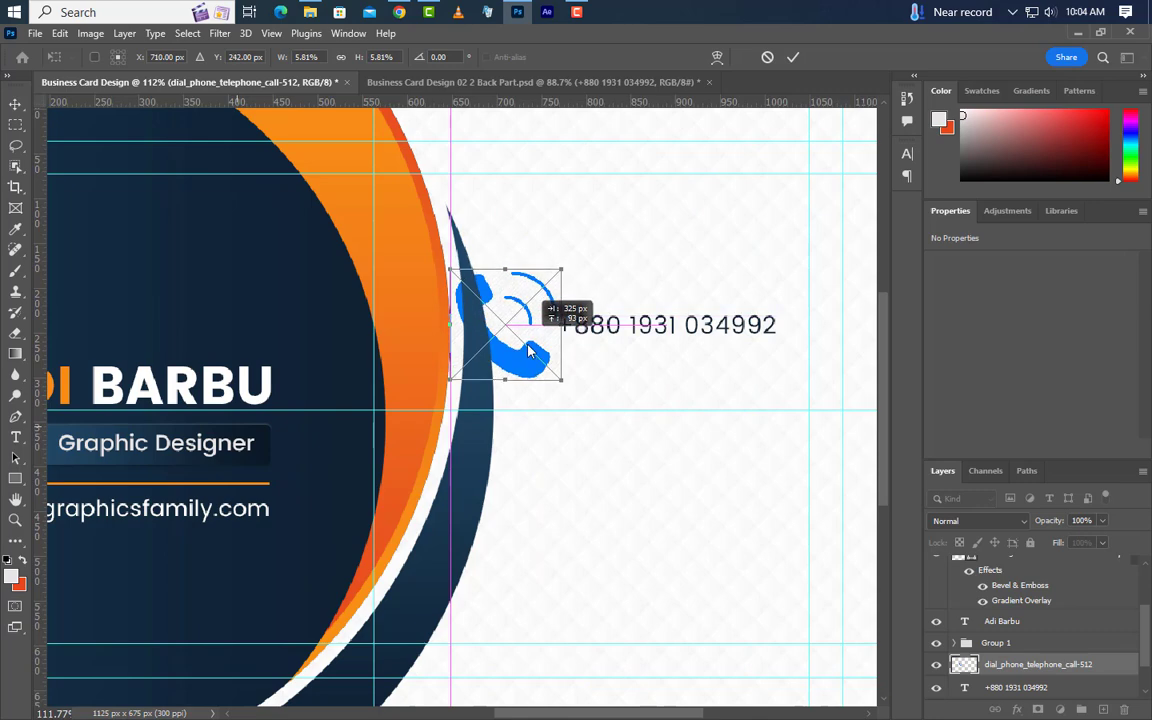
left_click_drag(449, 324, 494, 326)
scroll(553, 345, "up", 5)
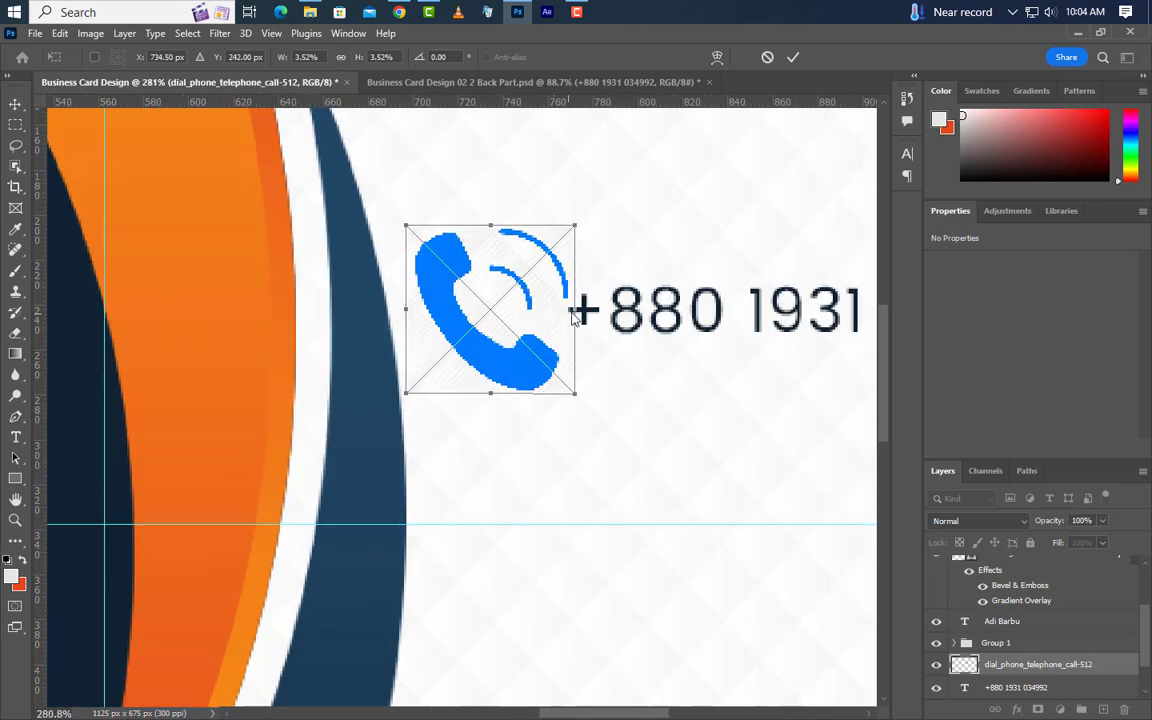
left_click_drag(573, 311, 488, 313)
left_click(792, 57)
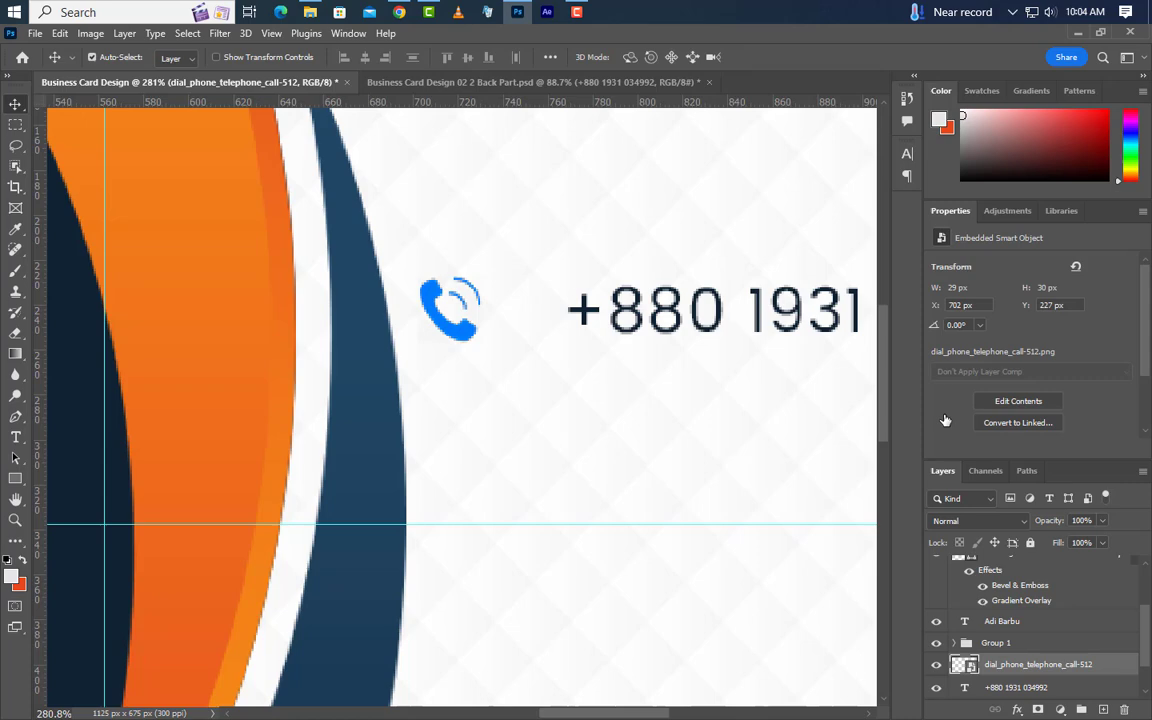
Tint the icon dark navy #0e2333 with a Color Overlay and move the number closer.
left_click(637, 549)
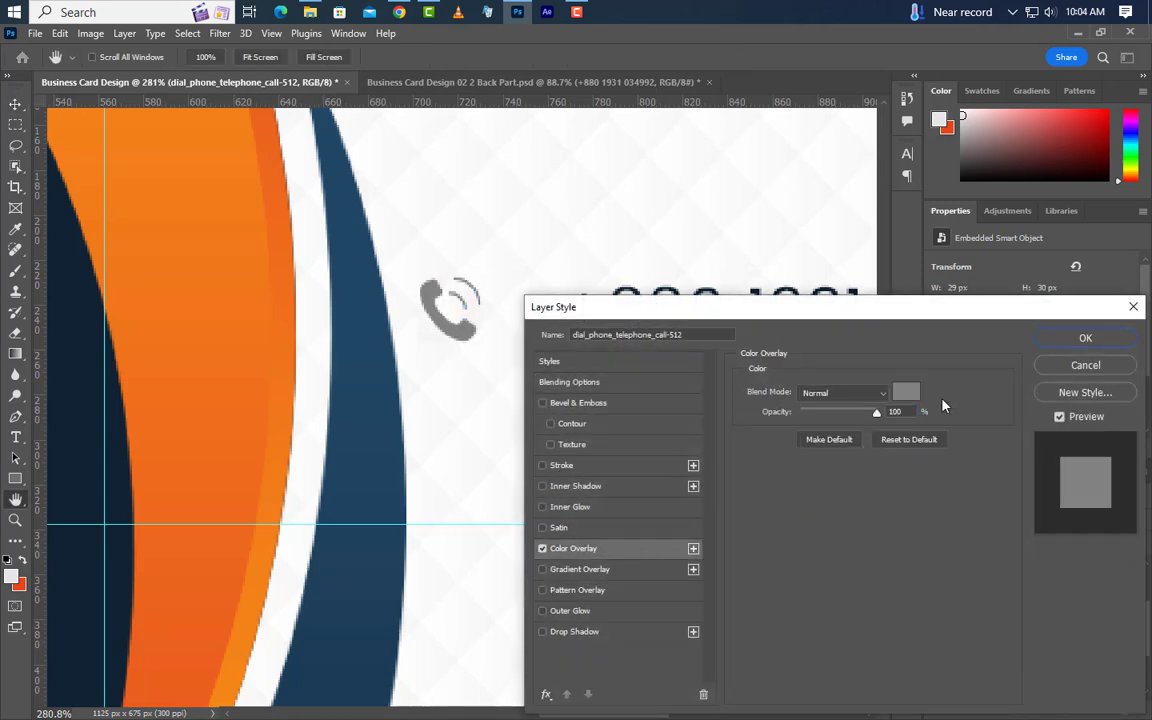
left_click(905, 392)
left_click(157, 537)
left_click(118, 545)
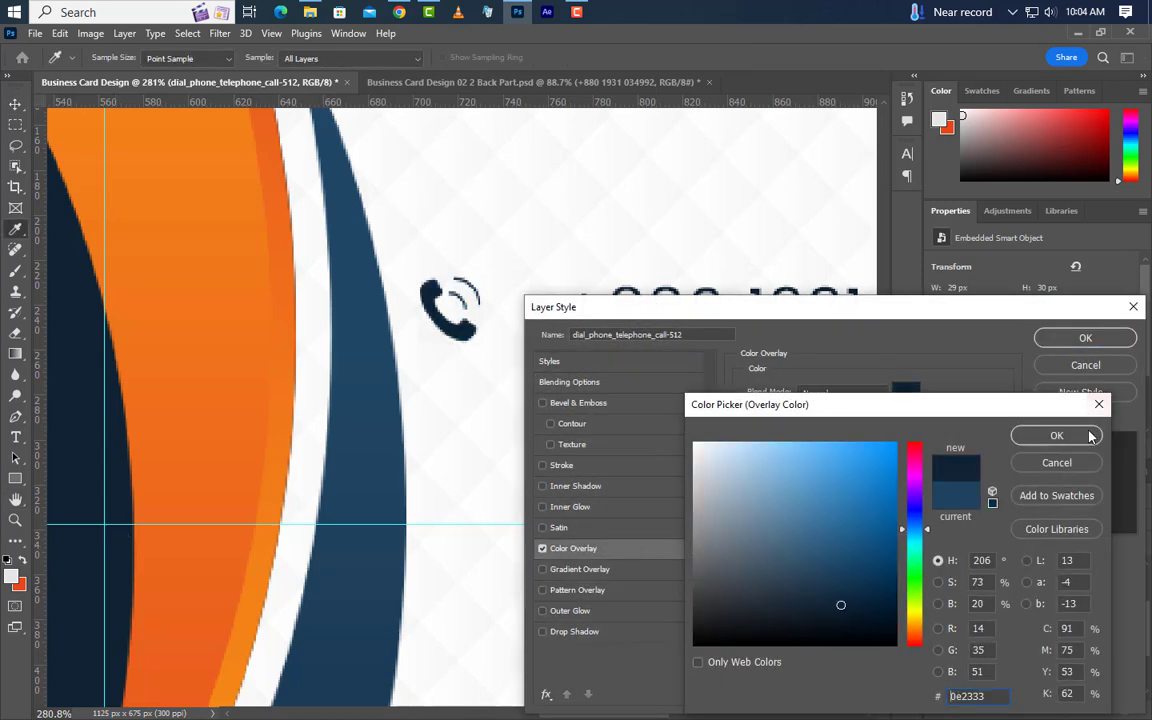
left_click(1092, 436)
left_click(1085, 338)
left_click_drag(722, 338, 700, 305)
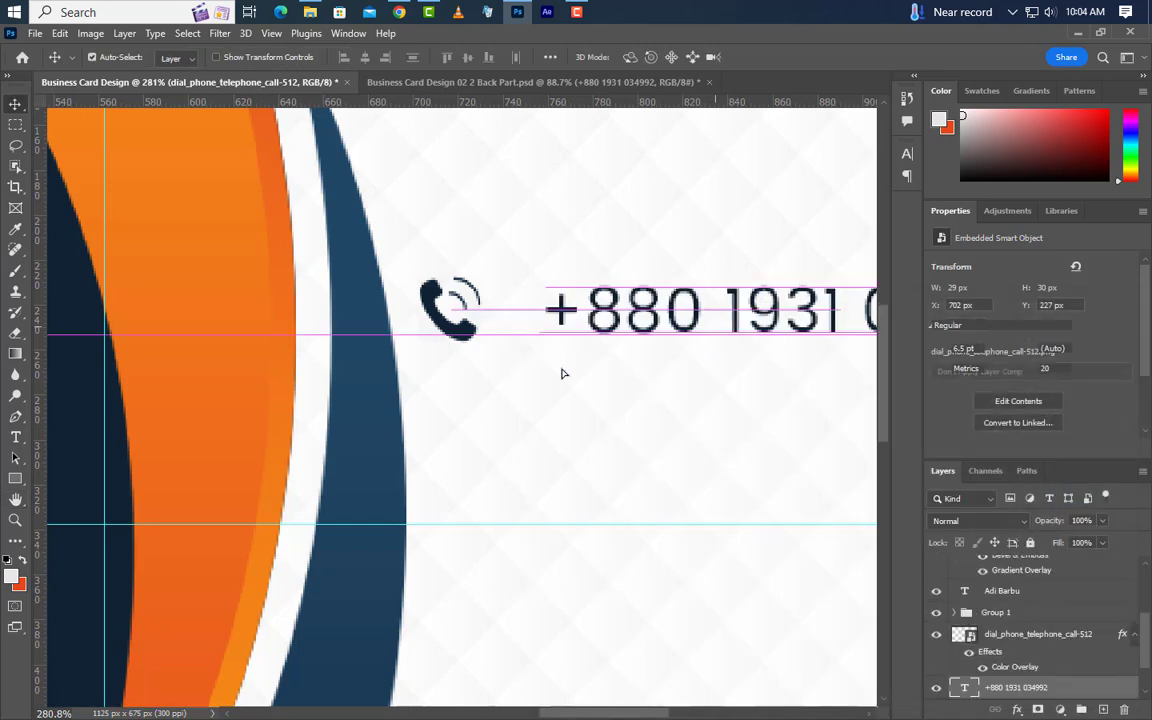
scroll(565, 373, "down", 6)
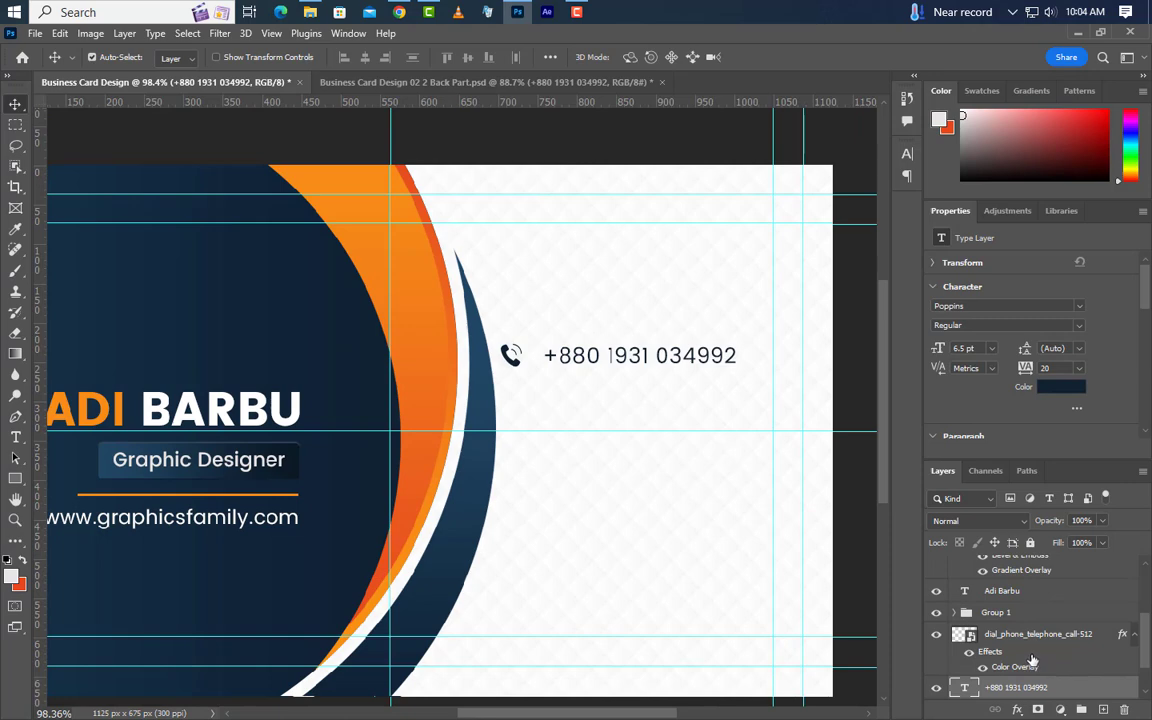
Group the phone icon and number and move the row lower on the card.
left_click(1052, 637, "ctrl")
scroll(1067, 657, "down", 2)
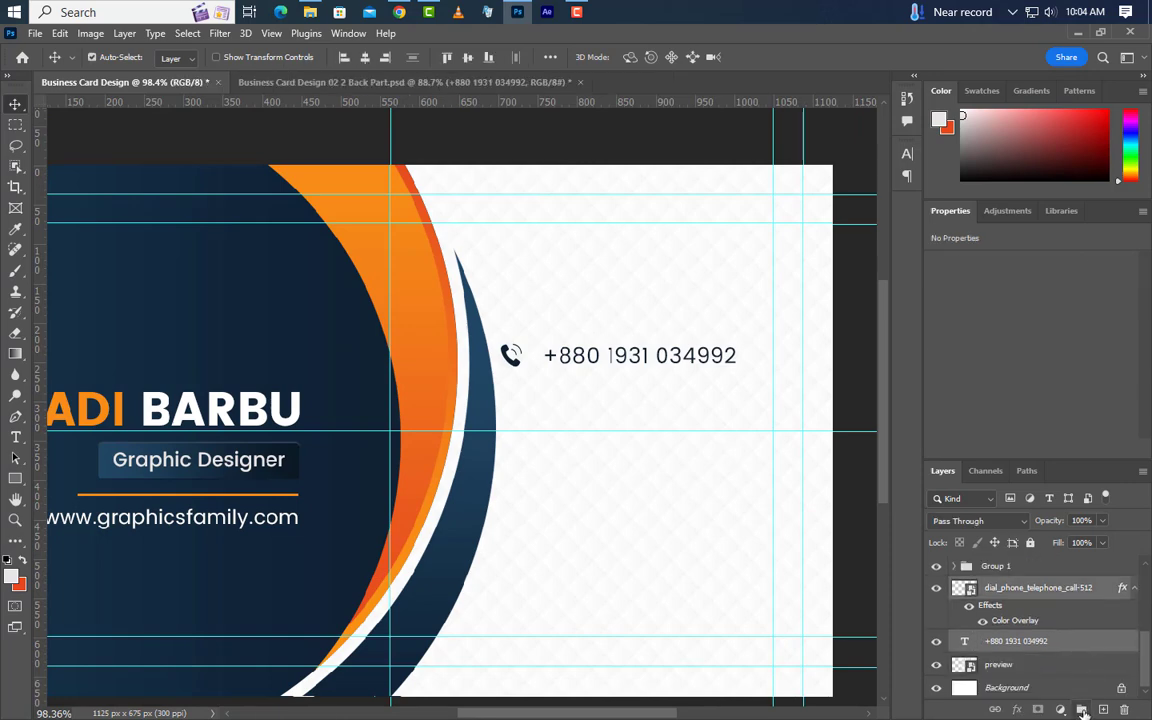
left_click(1082, 710)
key("ctrl+t")
left_click_drag(663, 357, 676, 445)
left_click(792, 57)
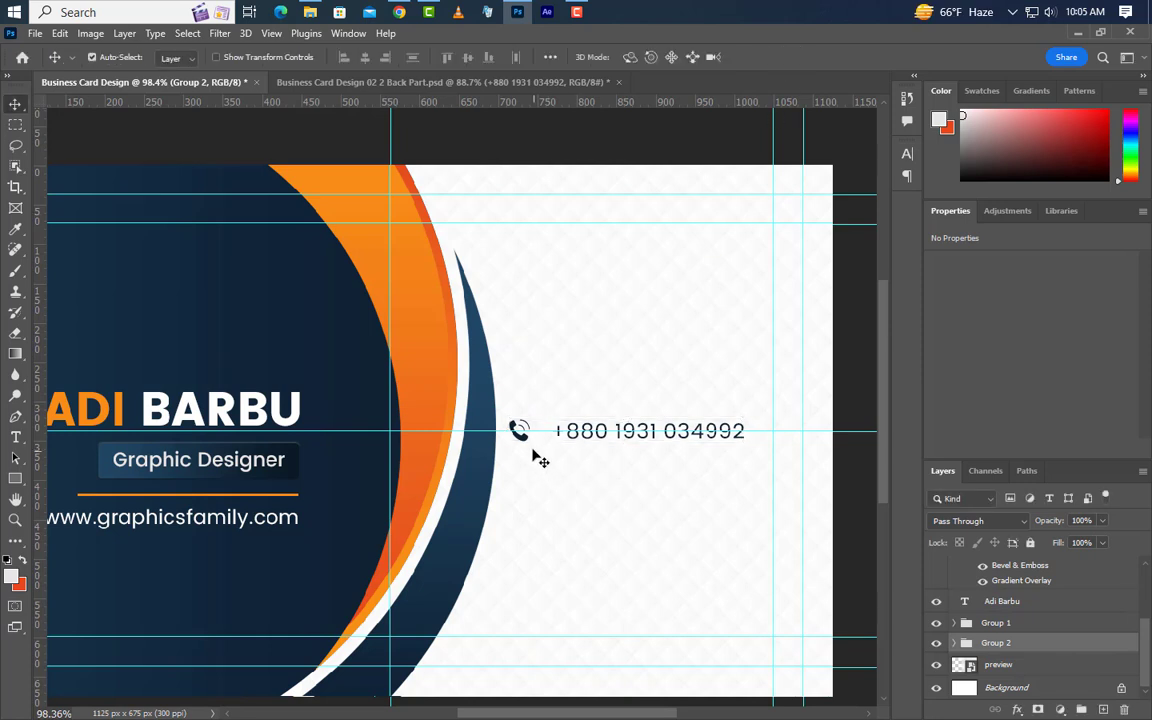
Duplicate the phone row above the original and nudge both rows left to align.
left_click_drag(524, 441, 524, 392)
key("Left")
key("Left")
key("Left")
key("Left")
key("Left")
key("Left")
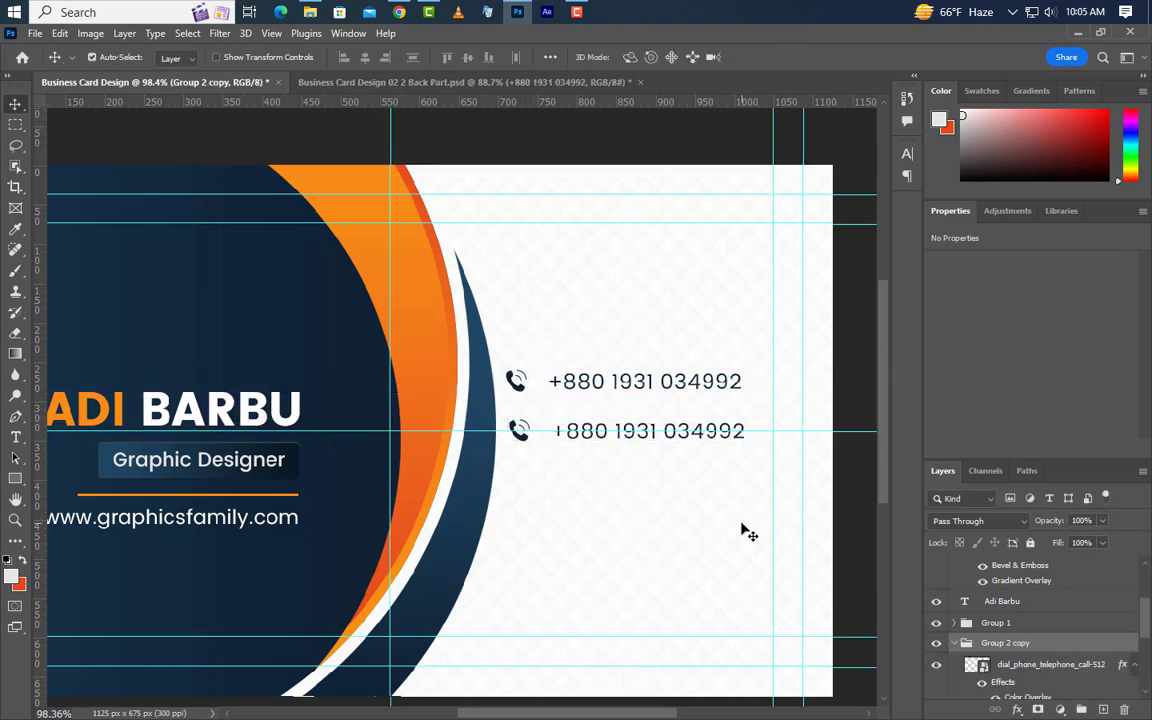
key("Left")
key("Left")
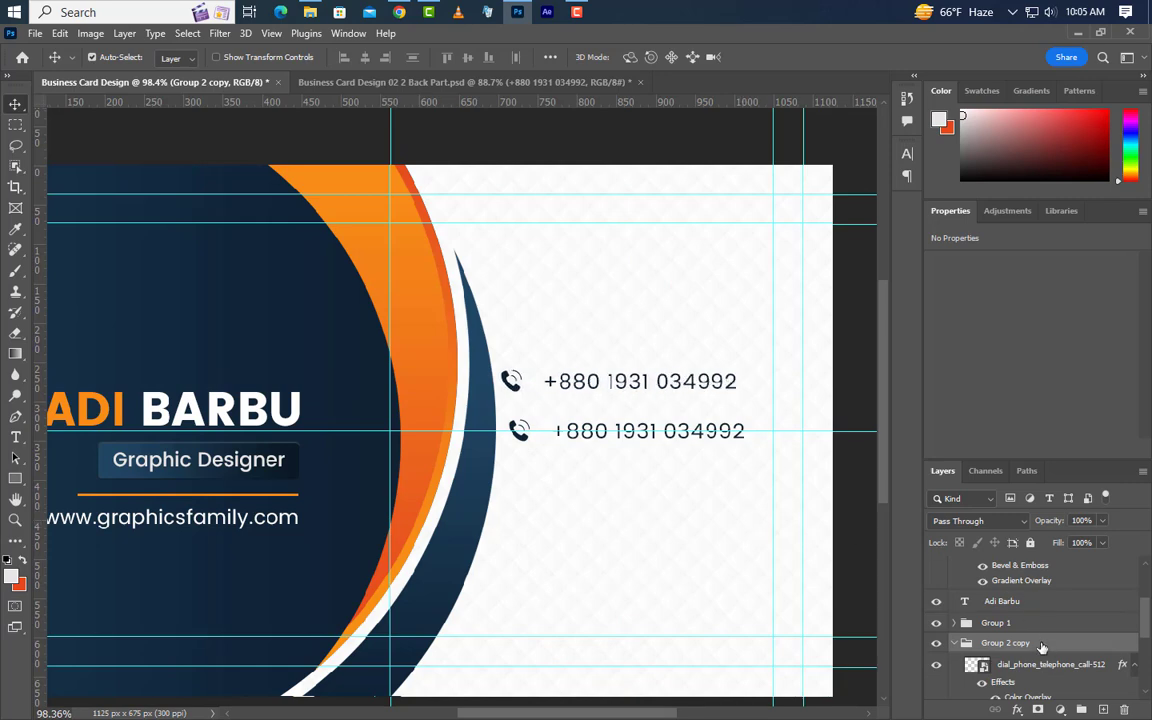
left_click(955, 644)
left_click(999, 666)
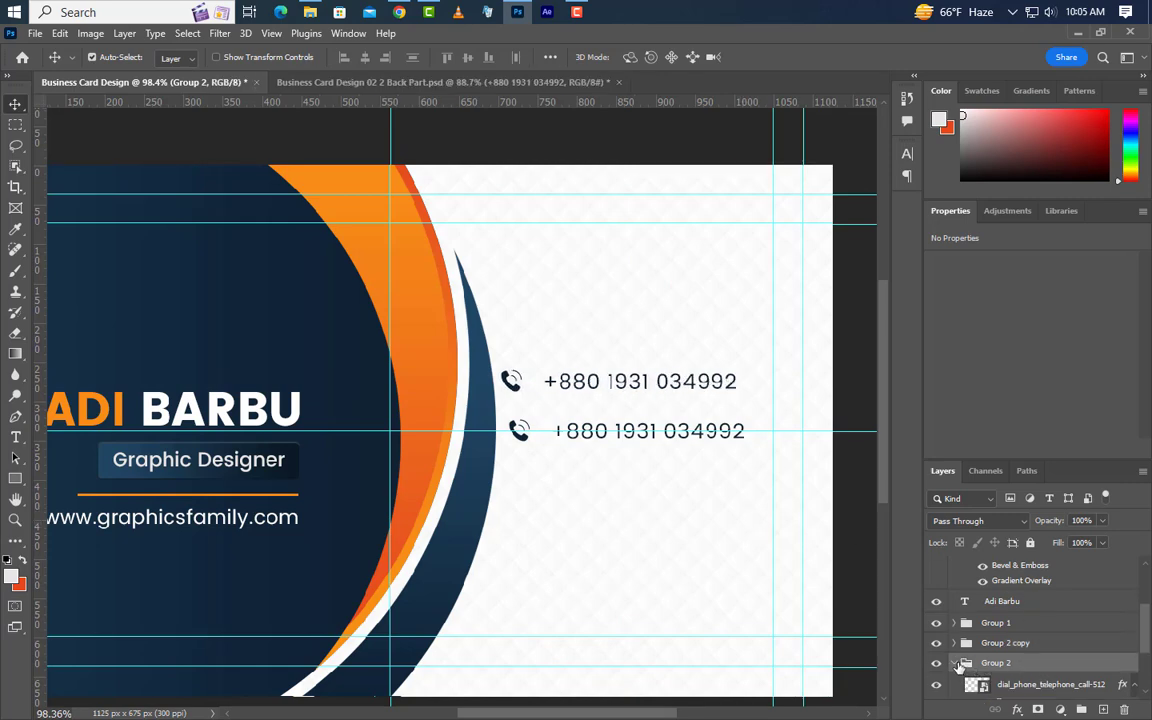
left_click(955, 665)
key("Left")
key("Left")
key("Left")
key("Left")
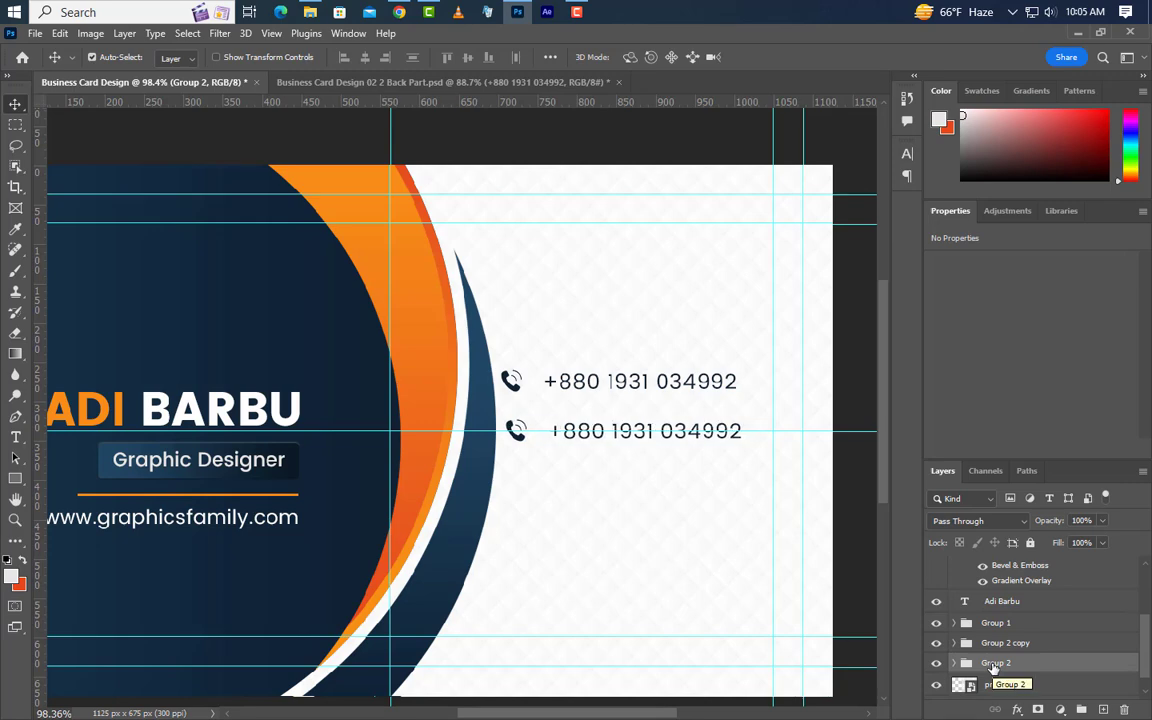
Duplicate a third phone row below the others.
left_click(1000, 643)
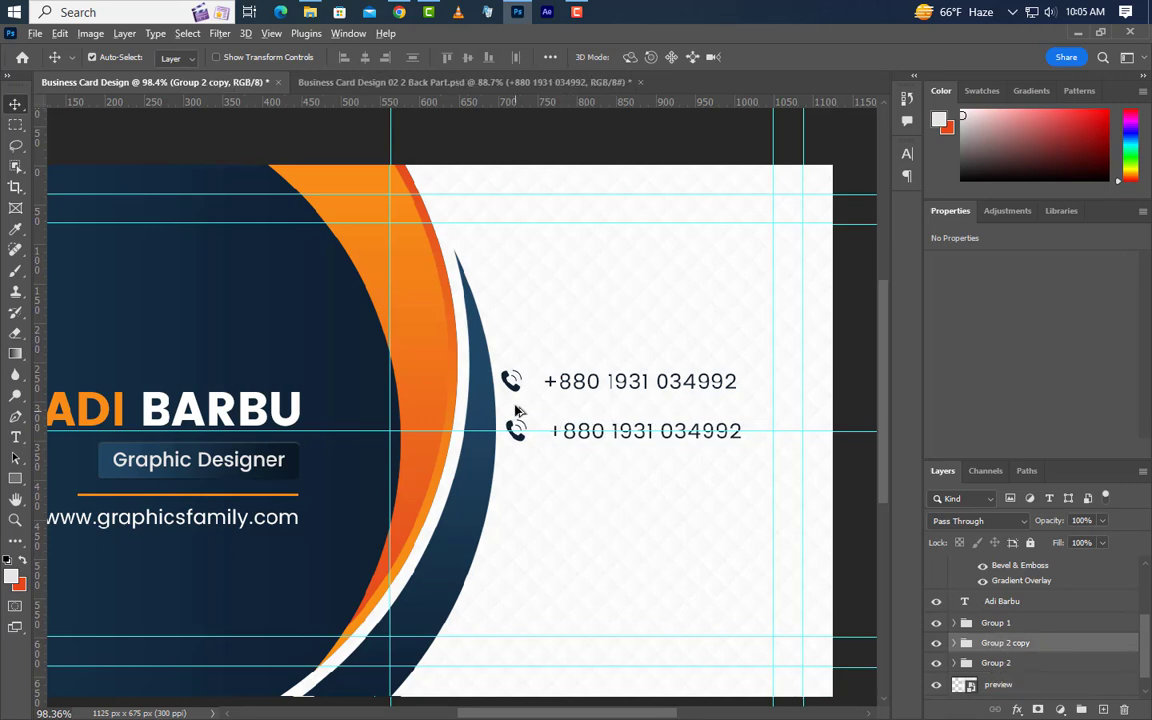
left_click_drag(516, 414, 519, 493)
scroll(710, 418, "up", 3)
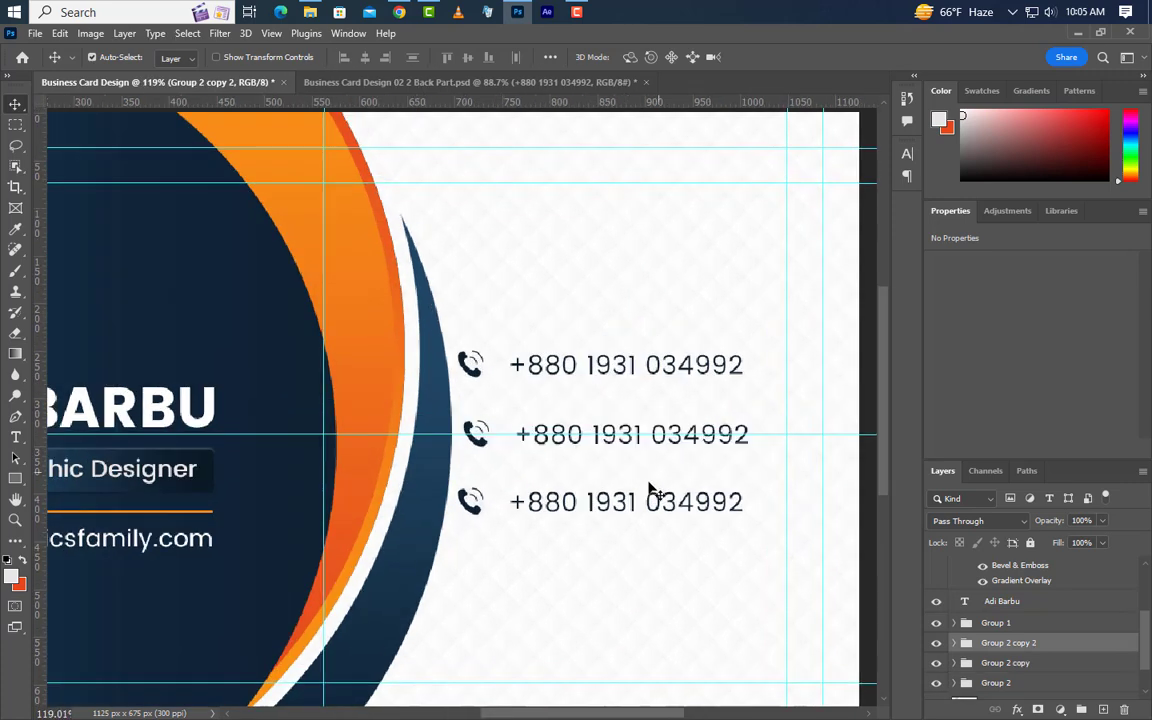
left_click(15, 437)
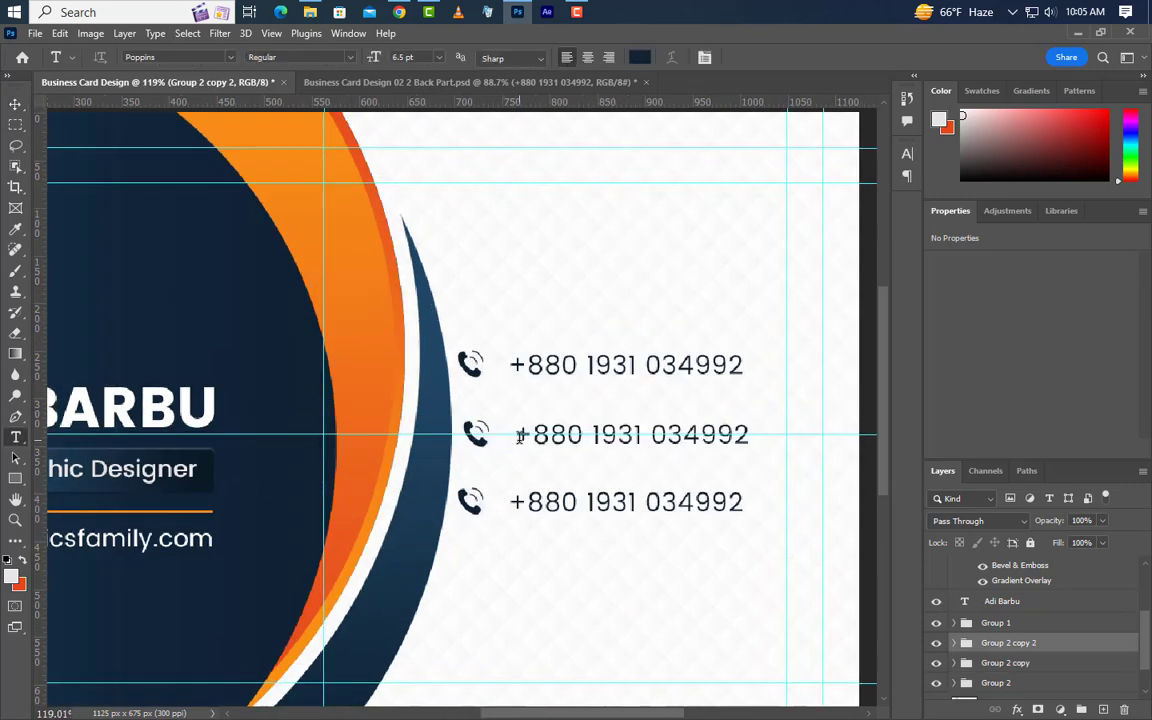
Replace the middle row's number with the e-mail address at 0 tracking.
left_click_drag(519, 437, 851, 452)
type("example@gmail.com")
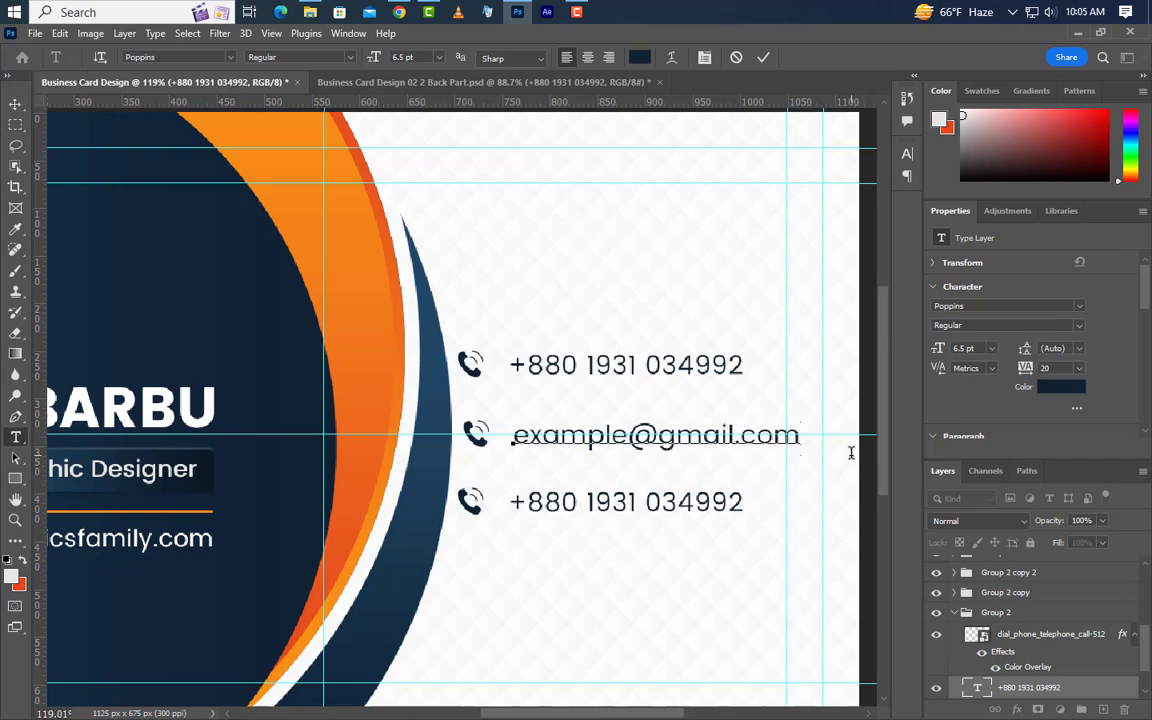
left_click(765, 57)
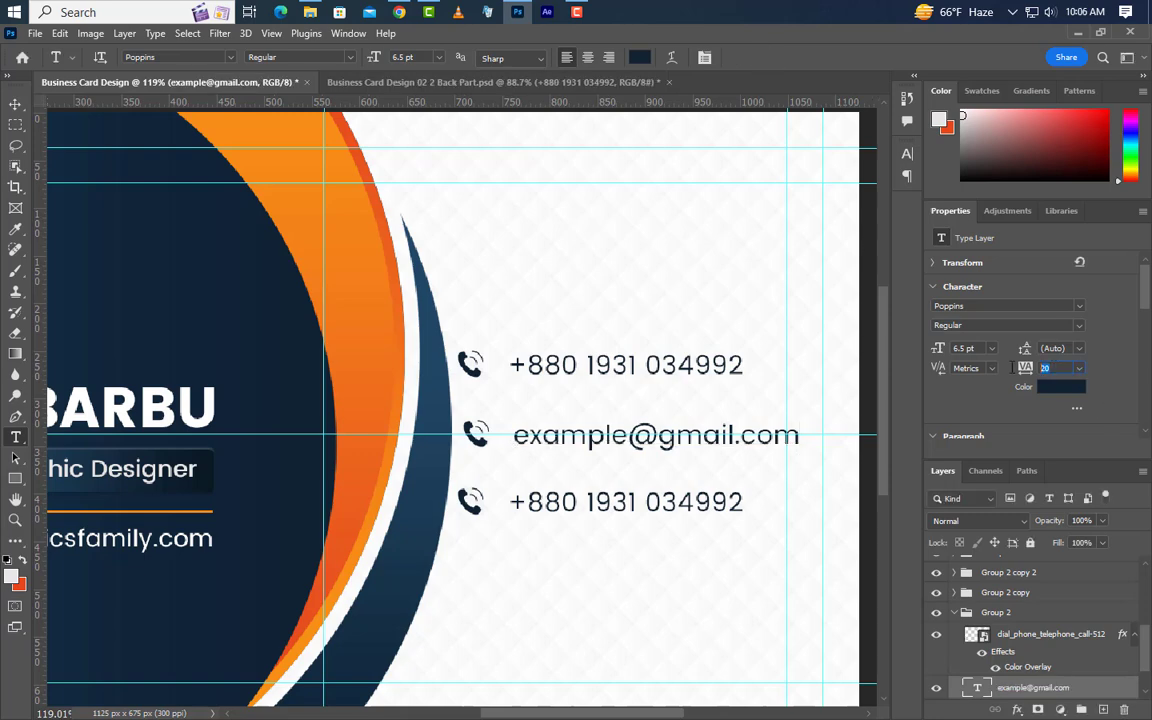
key("Return")
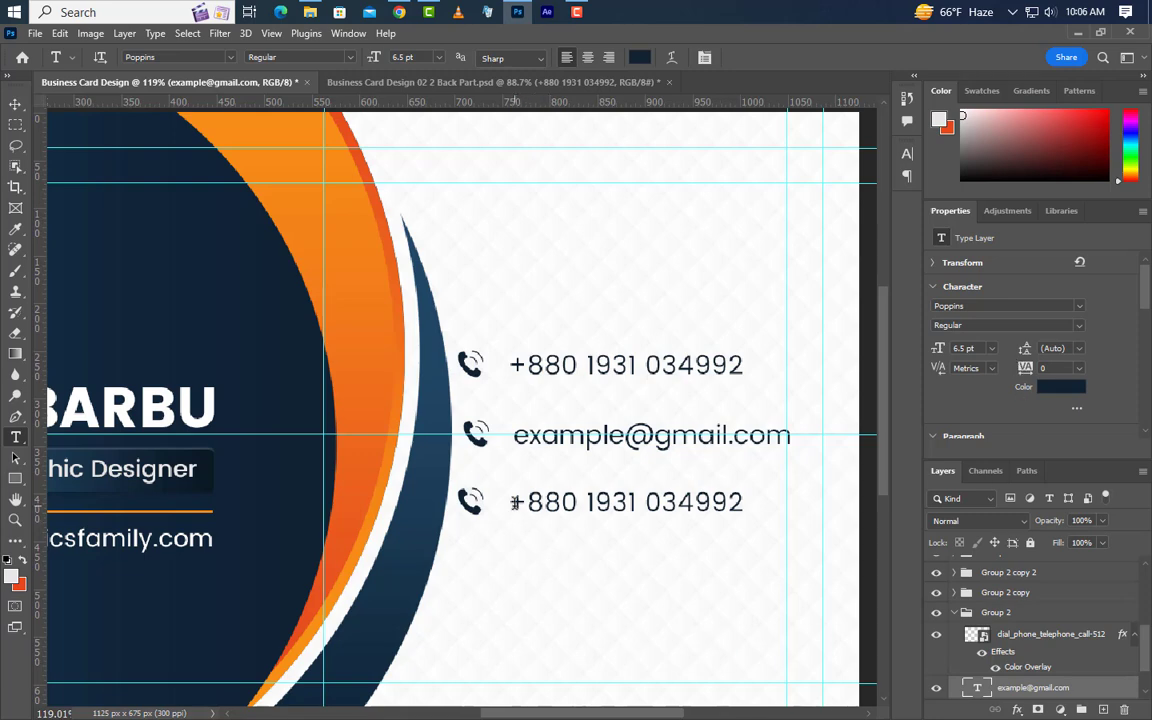
Replace the bottom row's text with the two-line postal address.
left_click_drag(513, 503, 833, 491)
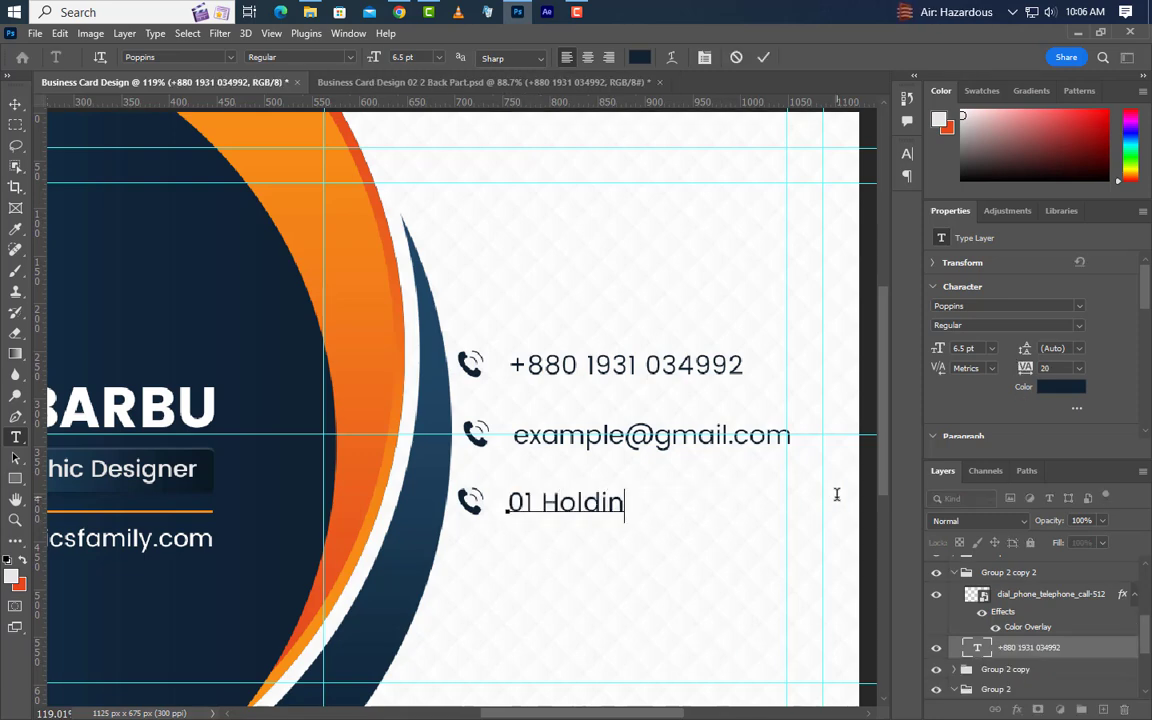
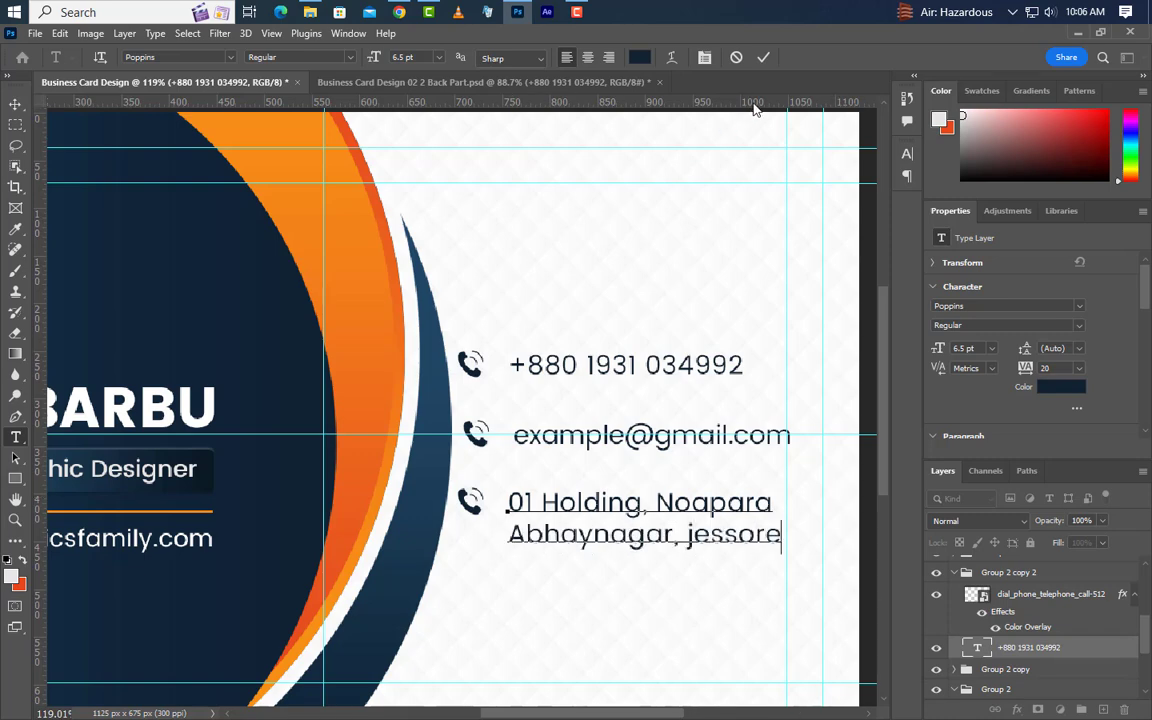
left_click(764, 59)
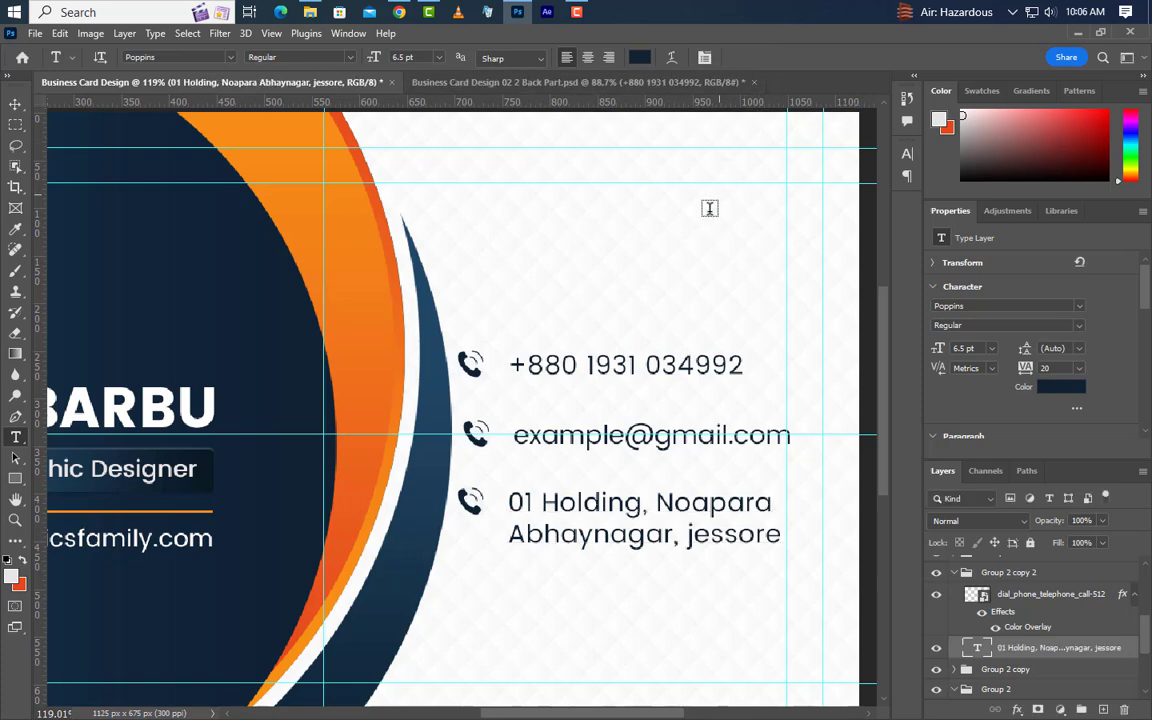
left_click(15, 104)
left_click(476, 438)
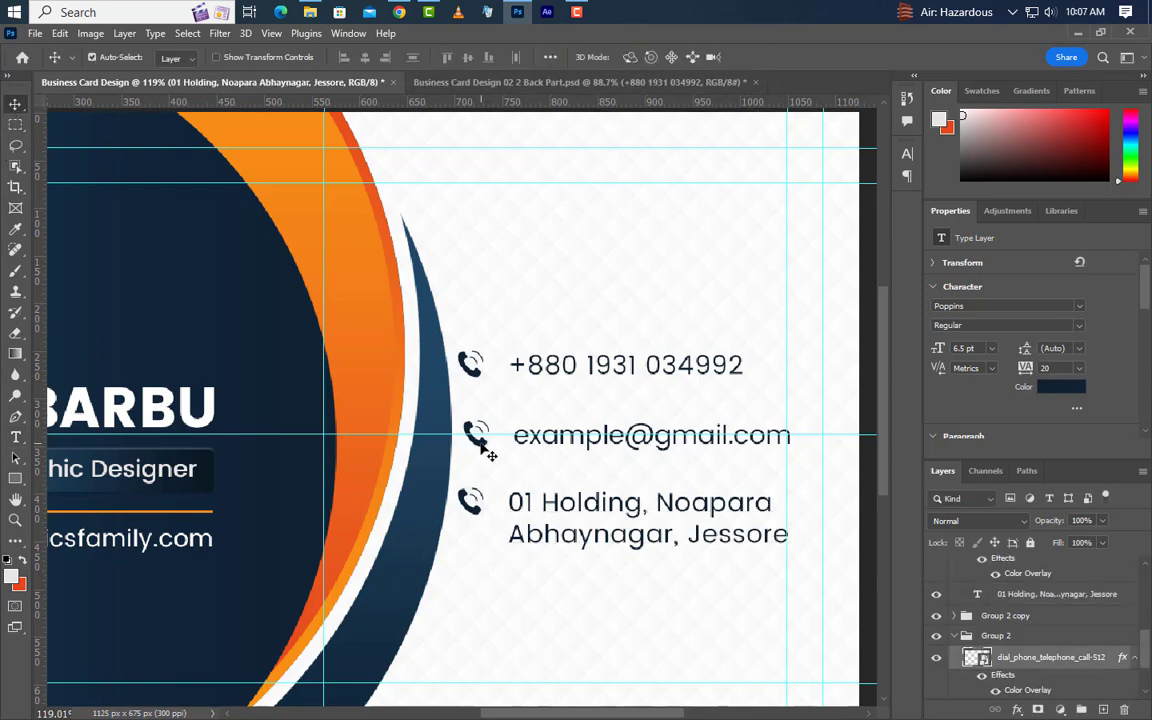
Drag 1453152-200.png from File Explorer into the card and shrink it to about 4.2%.
left_click(310, 12)
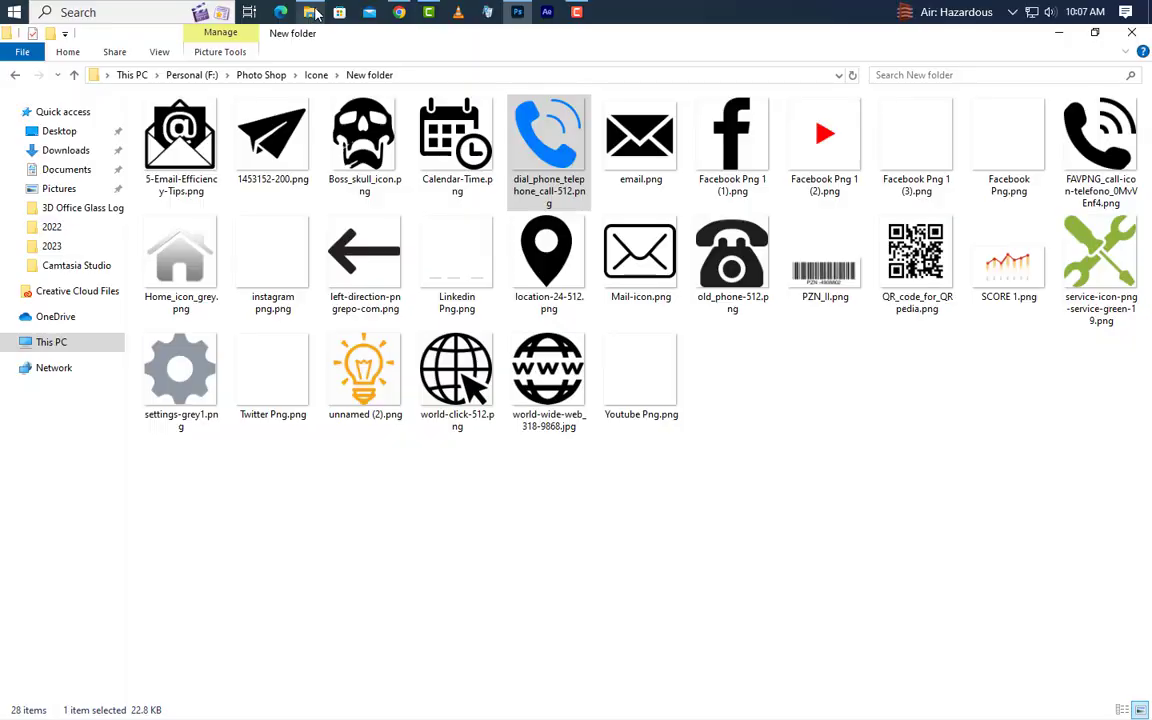
left_click_drag(258, 138, 490, 385)
left_click_drag(774, 409, 492, 414)
left_click_drag(134, 409, 456, 409)
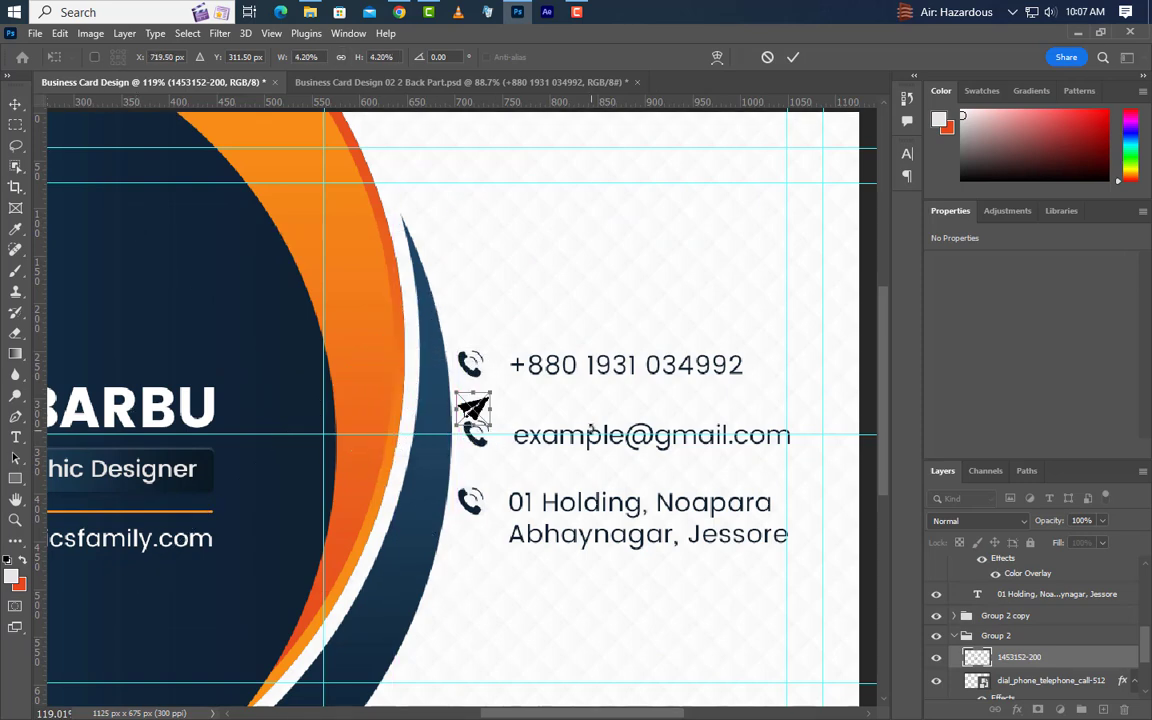
Position the paper-plane icon on the e-mail line and delete that line's phone icon.
key("Down")
key("Down")
key("Down")
key("Down")
key("Down")
key("Down")
key("Down")
key("Down")
key("Down")
key("Down")
key("Down")
key("Down")
key("Down")
key("Down")
key("Down")
key("Down")
key("Down")
key("Down")
key("Down")
key("Down")
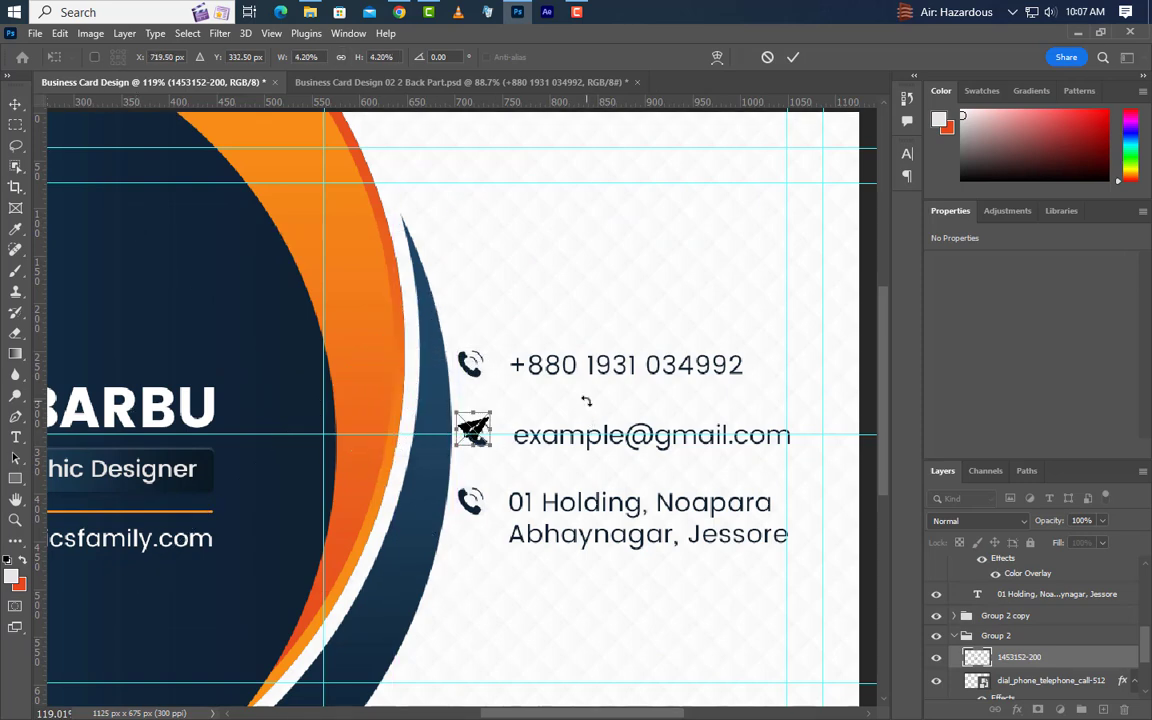
key("Down")
key("Down")
key("Down")
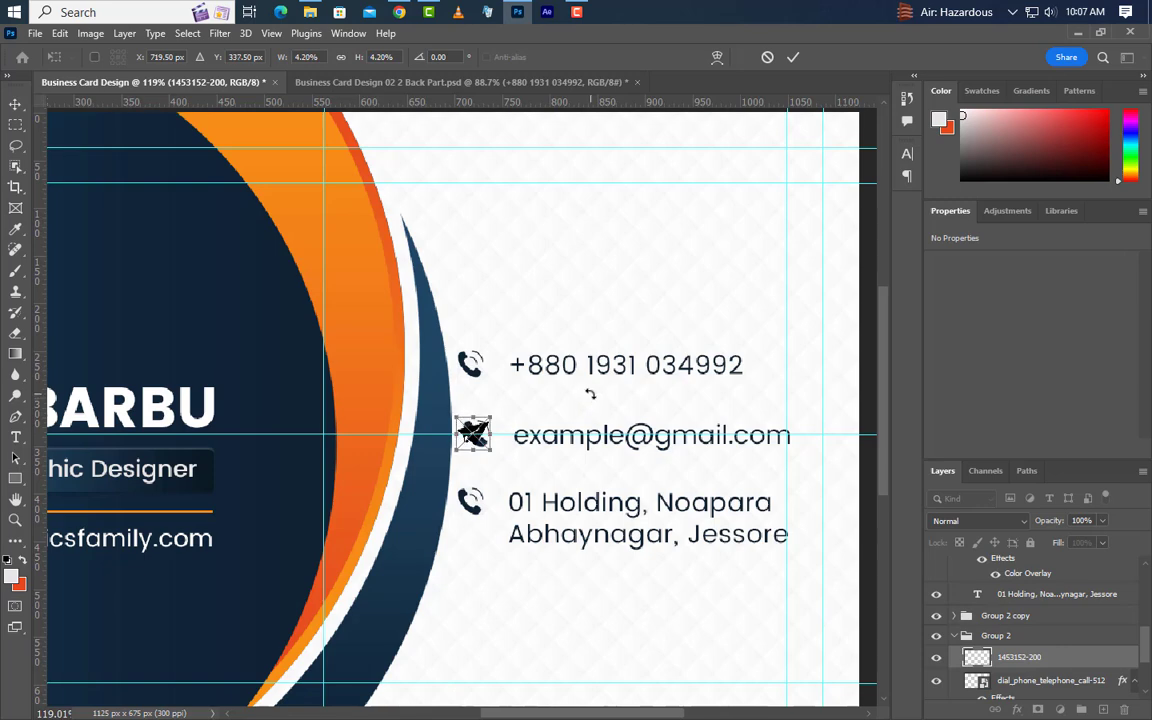
left_click(793, 57)
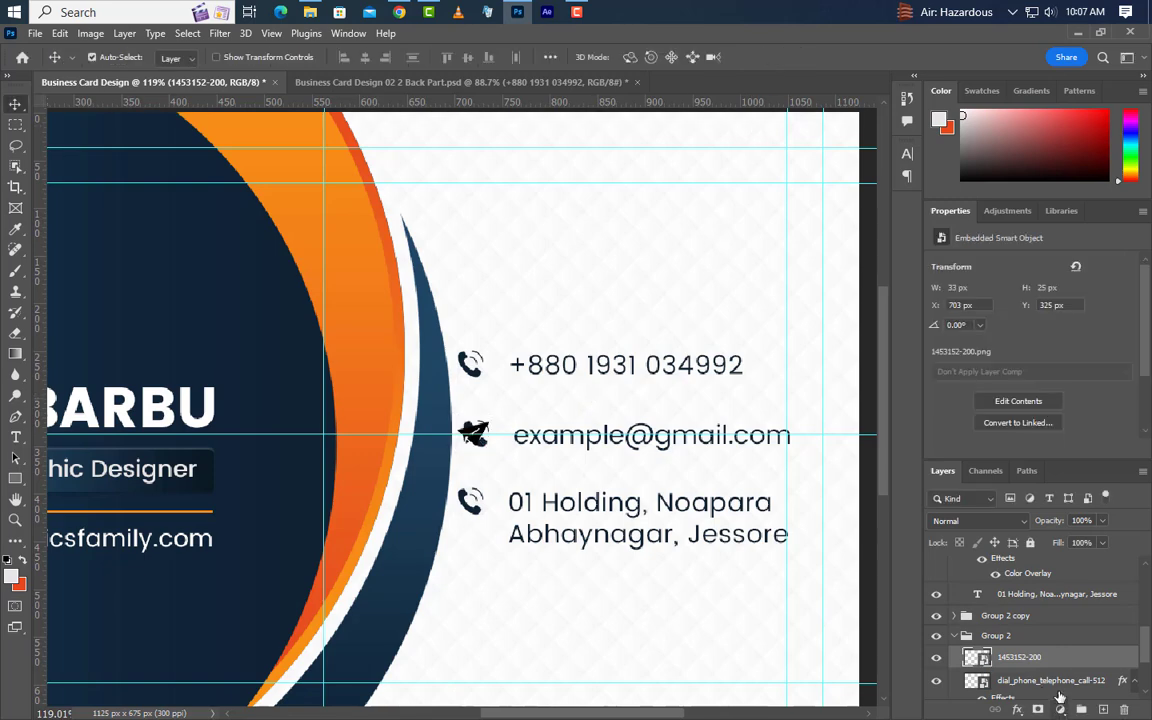
left_click(1100, 680)
left_click_drag(1102, 661, 1124, 709)
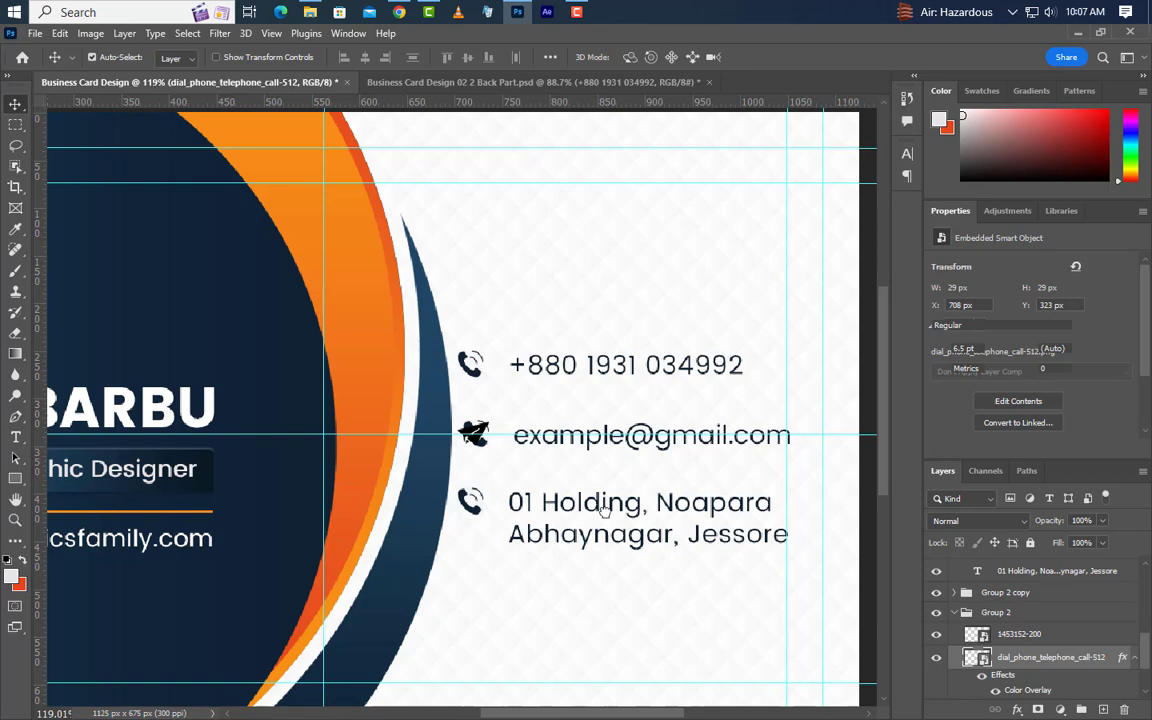
Place location-24-512.png beside the address and delete the address line's phone icon.
left_click(479, 507)
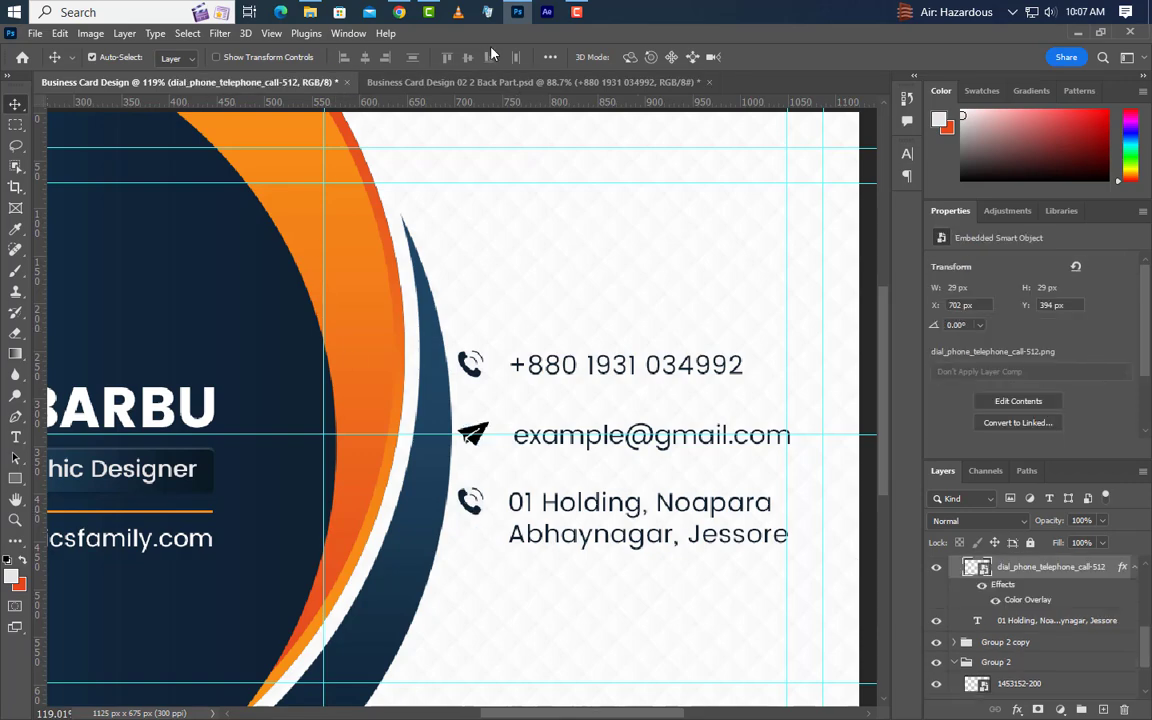
left_click(516, 12)
left_click_drag(548, 255, 458, 517)
key("Up")
key("Up")
key("Up")
key("Up")
key("Up")
key("Up")
key("Up")
key("Up")
key("Up")
key("Up")
key("Up")
key("Up")
key("Up")
key("Up")
key("Up")
key("Up")
key("Up")
key("Up")
key("Up")
key("Up")
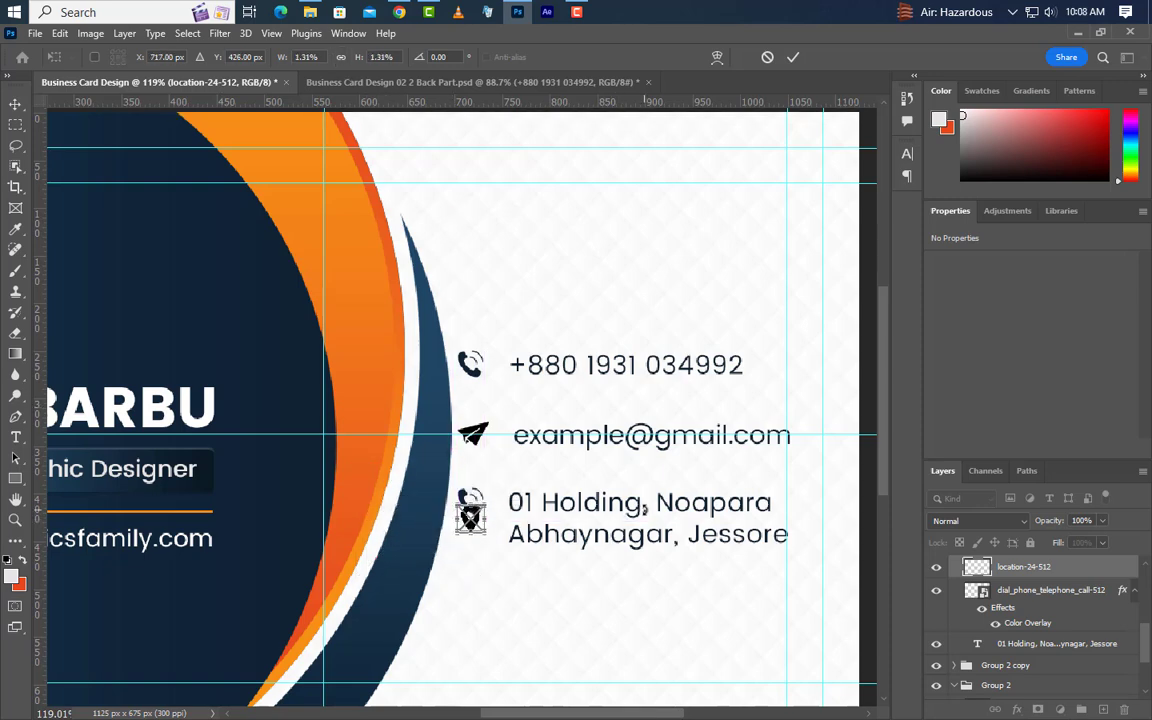
left_click(791, 57)
left_click_drag(1100, 590, 1124, 709)
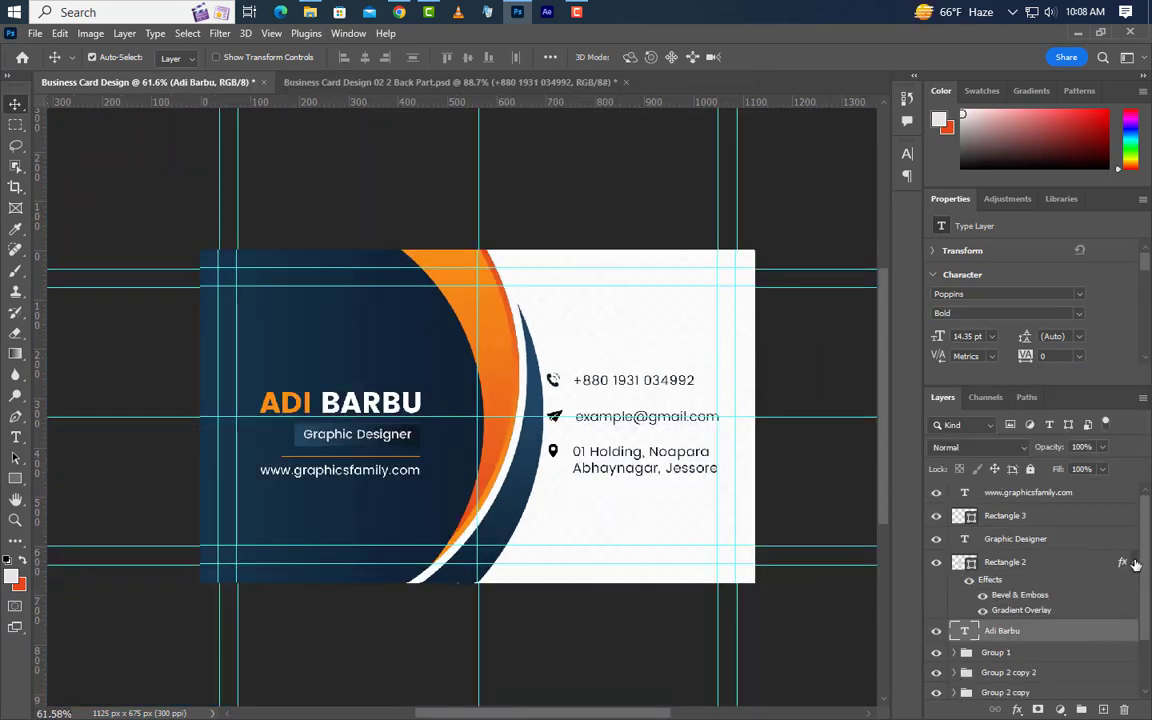
Group the name, title bar, title, orange line and website as Group 3, centred vertically on the canvas.
left_click(1135, 564)
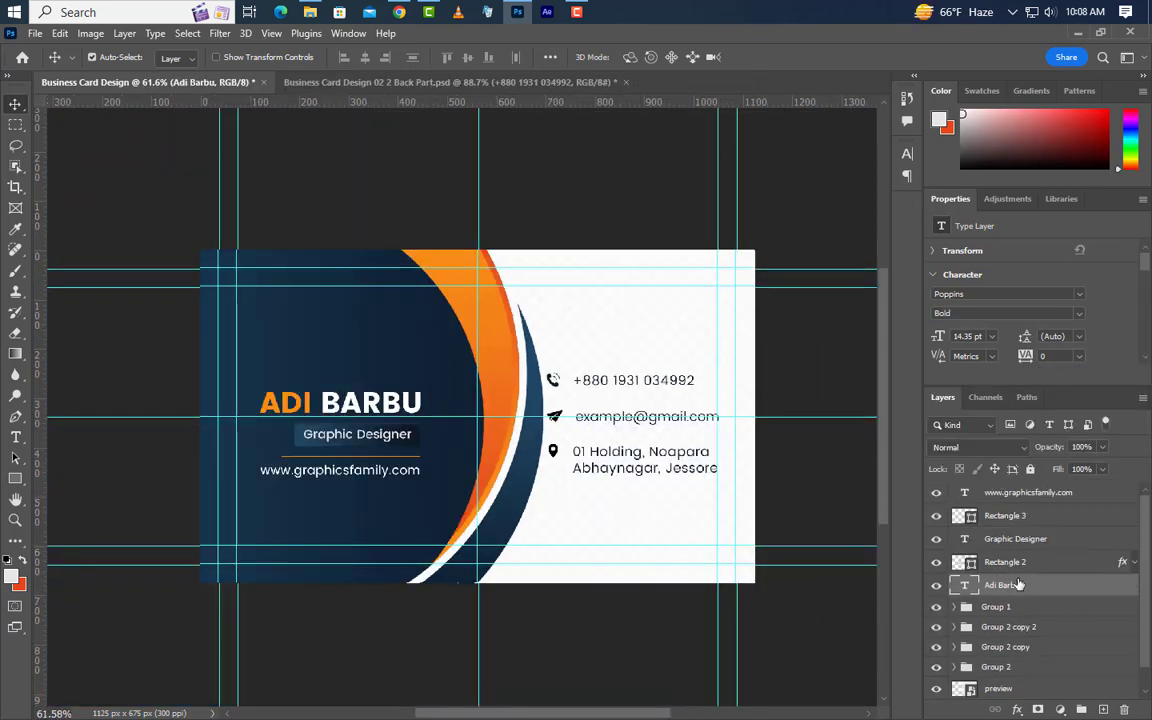
left_click(1033, 563, "ctrl")
left_click(1034, 541, "ctrl")
left_click(1030, 517, "ctrl")
left_click(1028, 493, "ctrl")
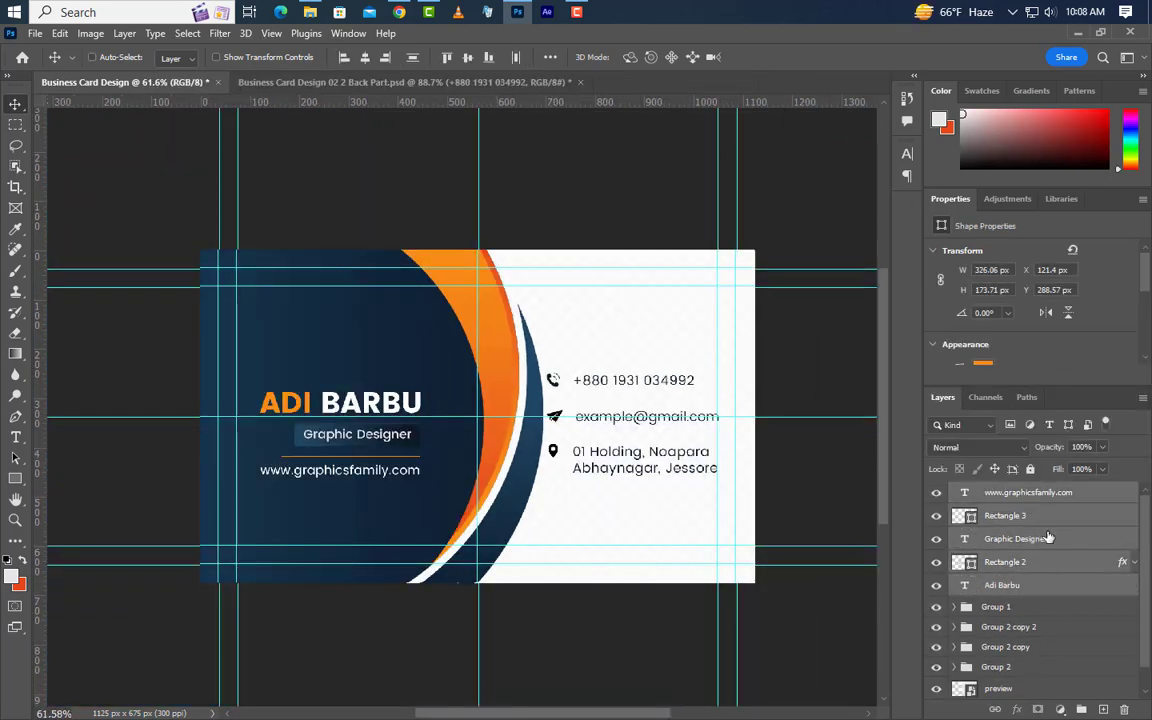
left_click(1081, 709)
key("ctrl+a")
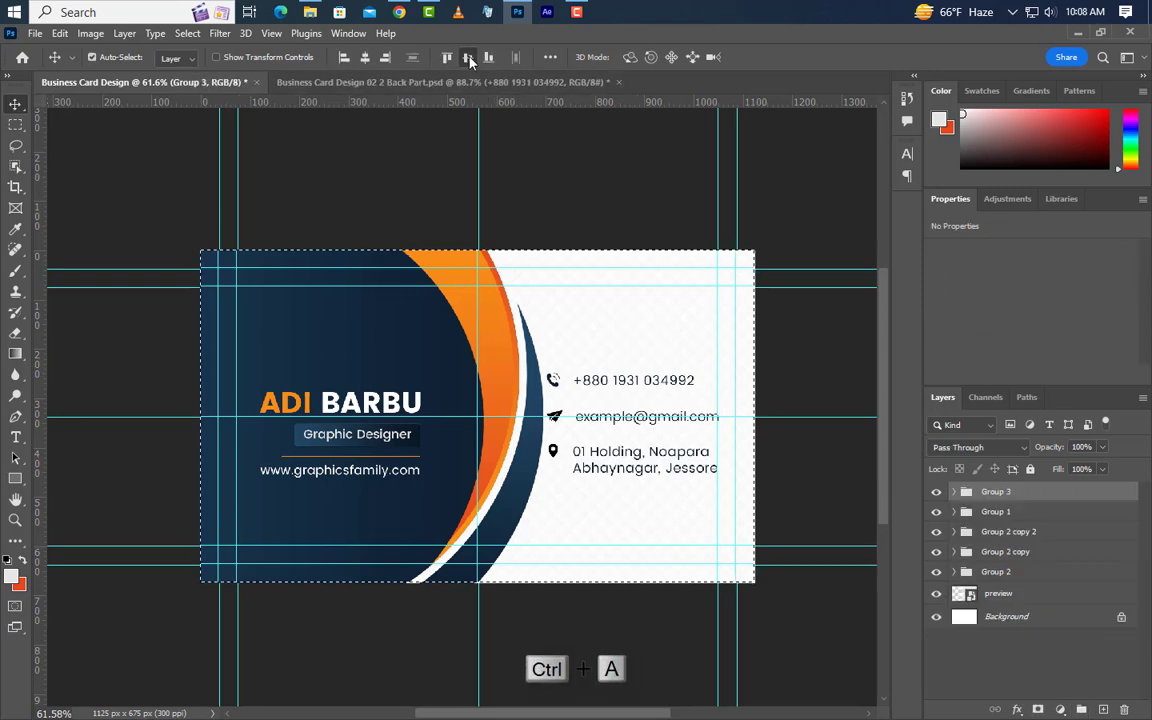
left_click(467, 57)
key("ctrl+d")
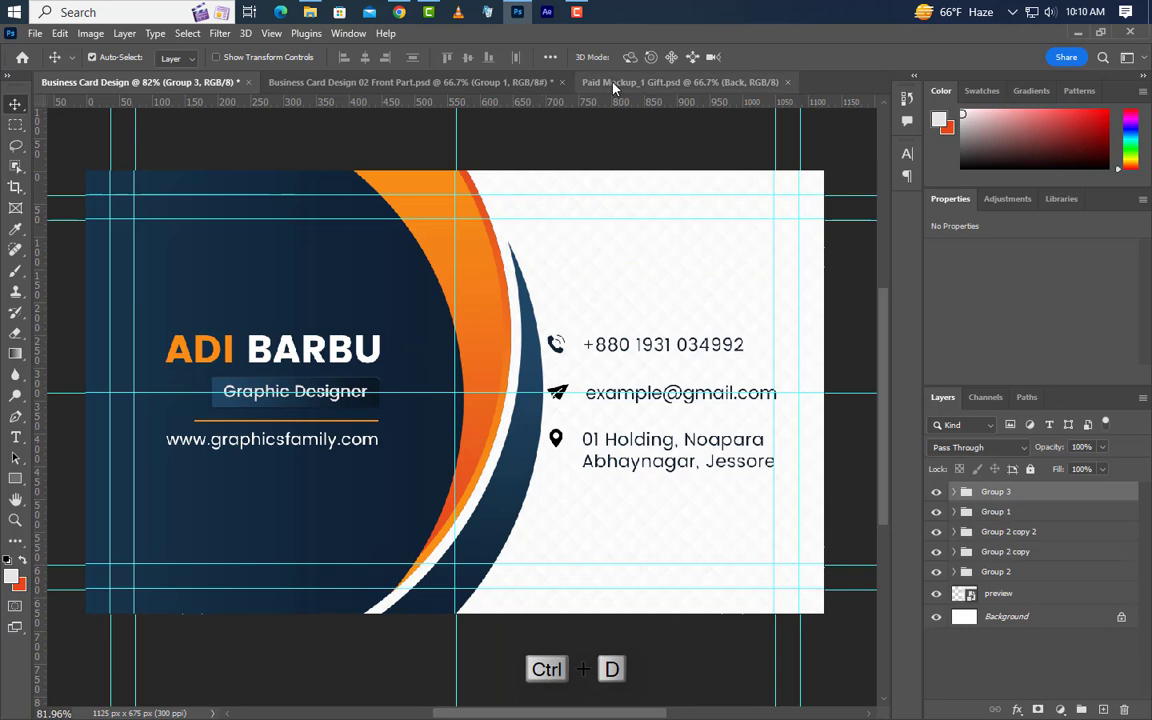
Open the mockup's Front smart object and drag in a merged stamp of the front design.
left_click(617, 83)
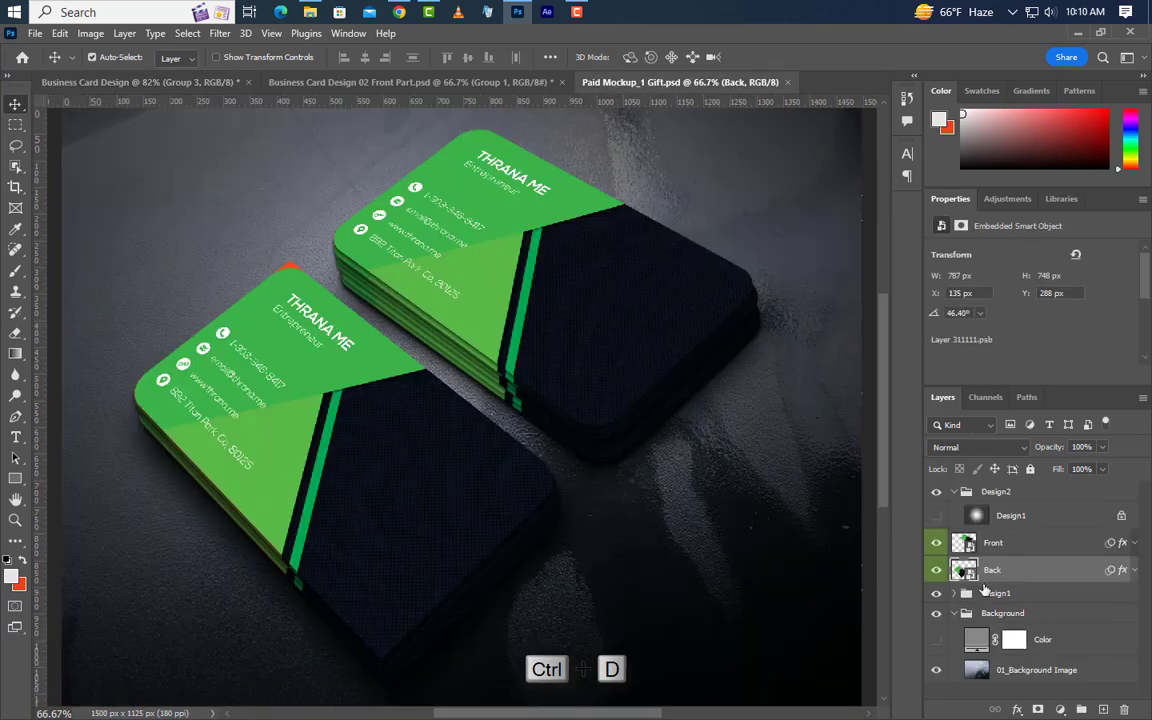
double_click(966, 545)
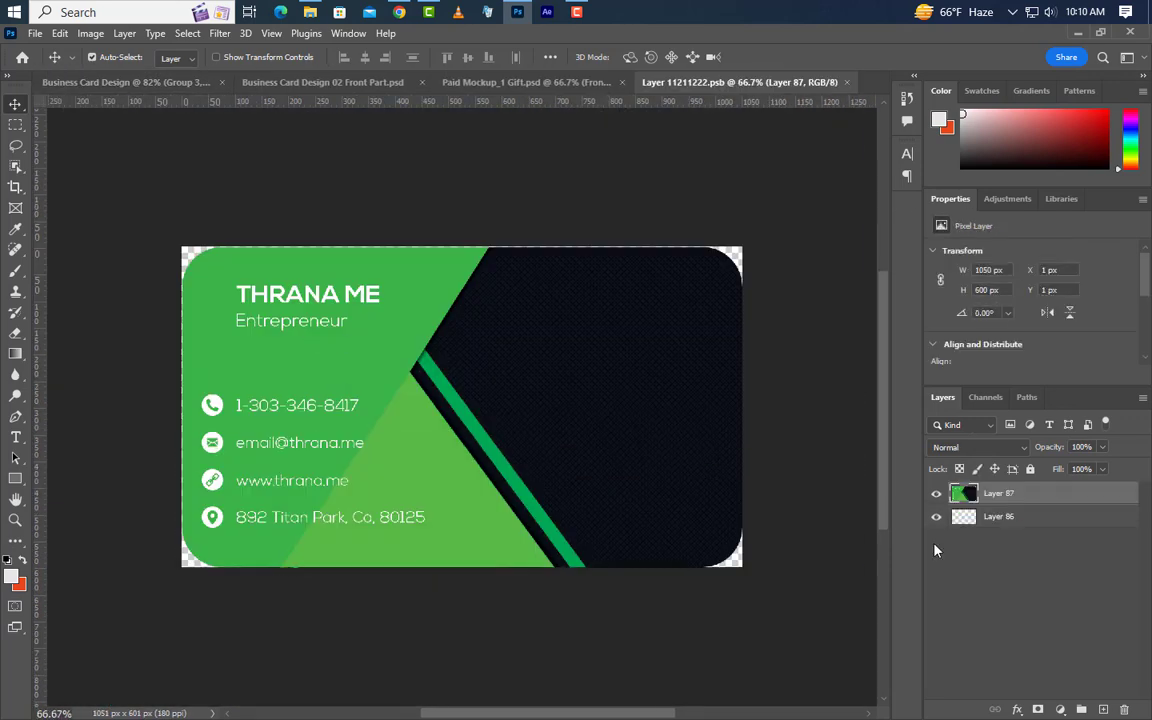
left_click(375, 82)
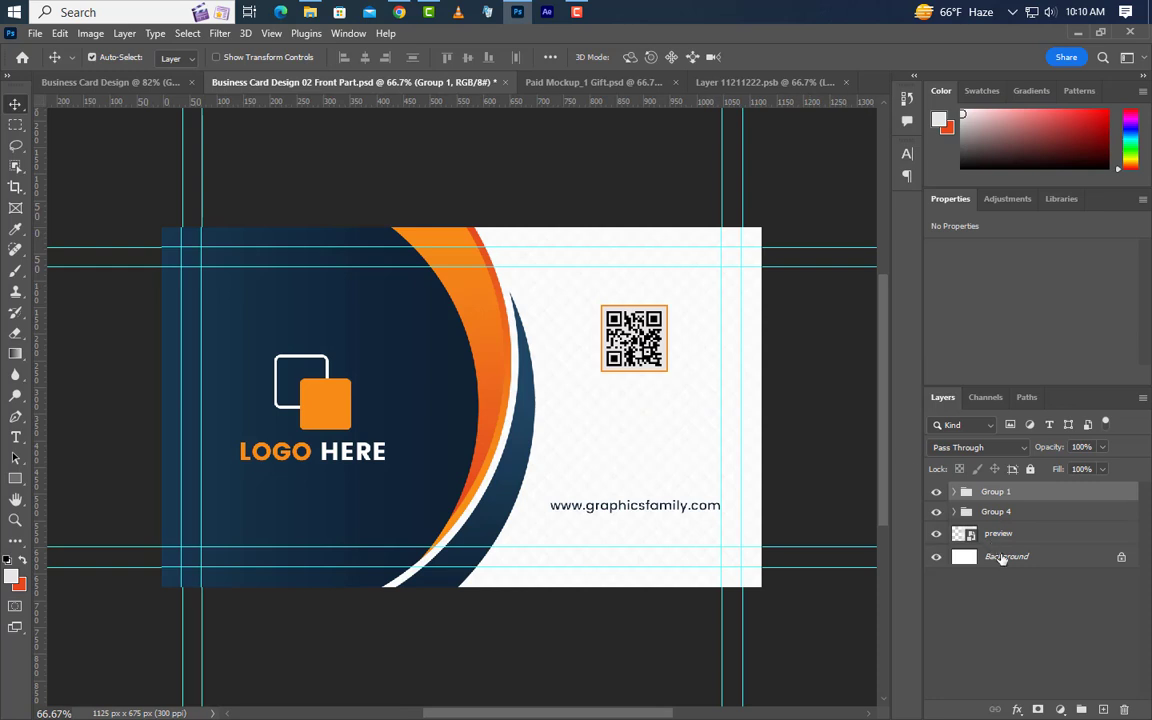
key("ctrl+shift+alt+e")
left_click_drag(689, 420, 793, 90)
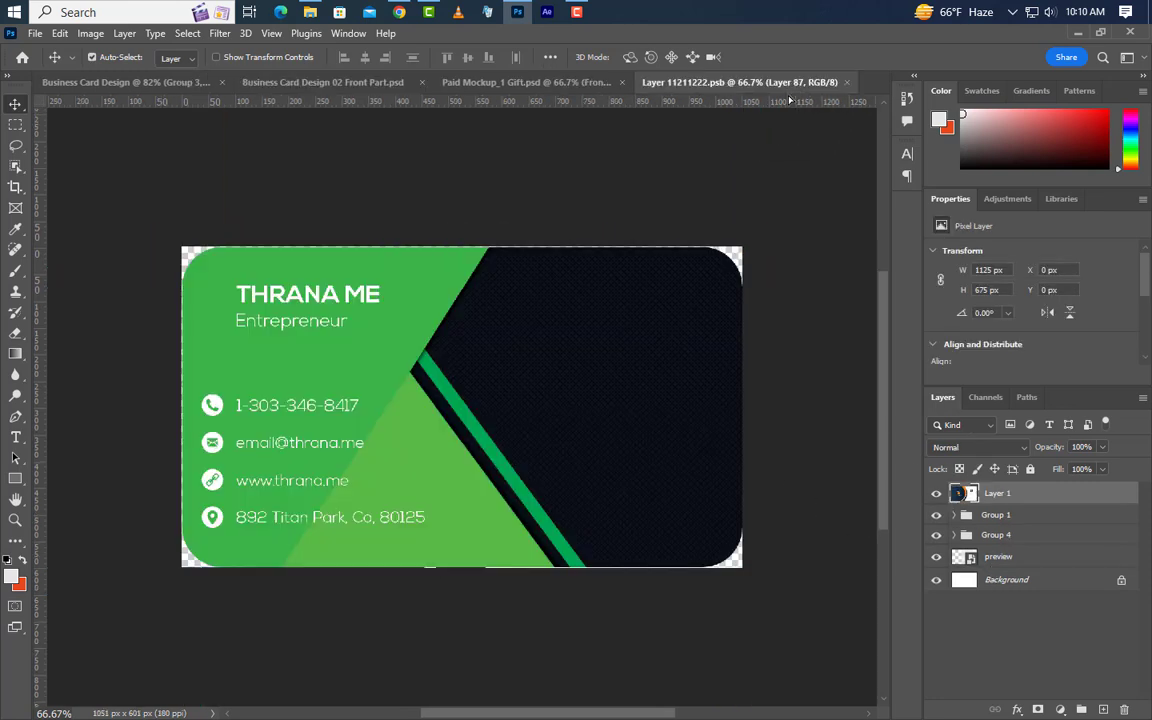
left_click_drag(569, 404, 569, 404)
Centre the front design on the card canvas, save and close it, then open the Back smart object.
key("ctrl+a")
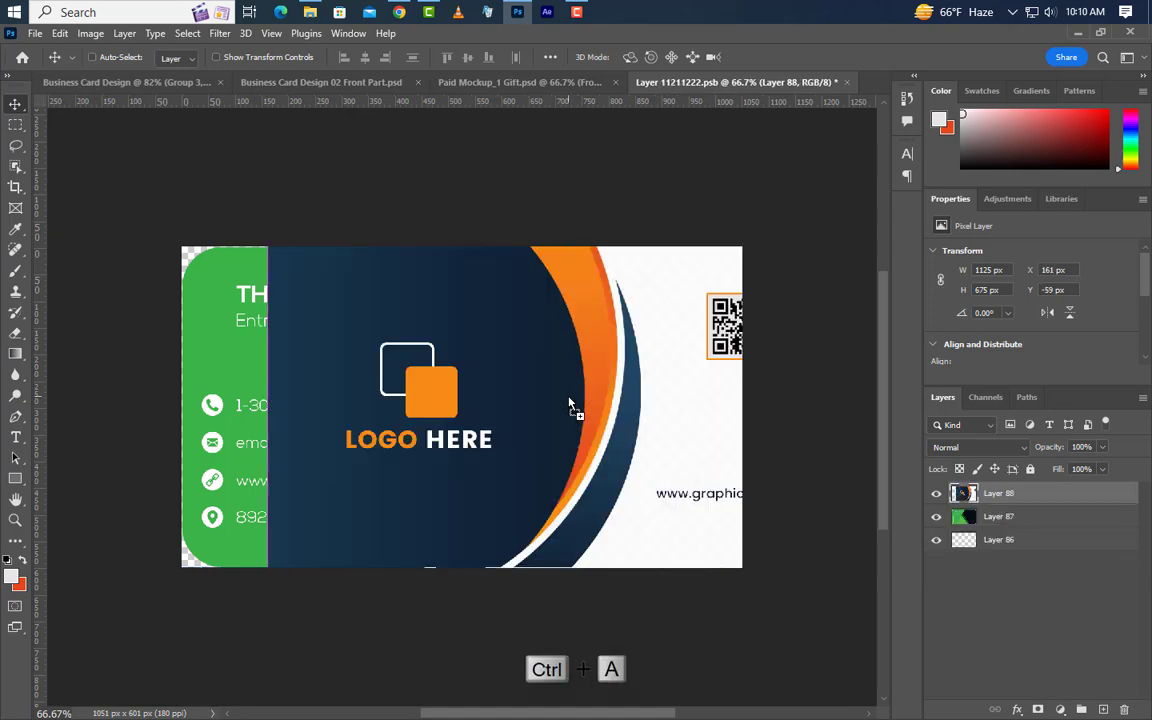
left_click(366, 57)
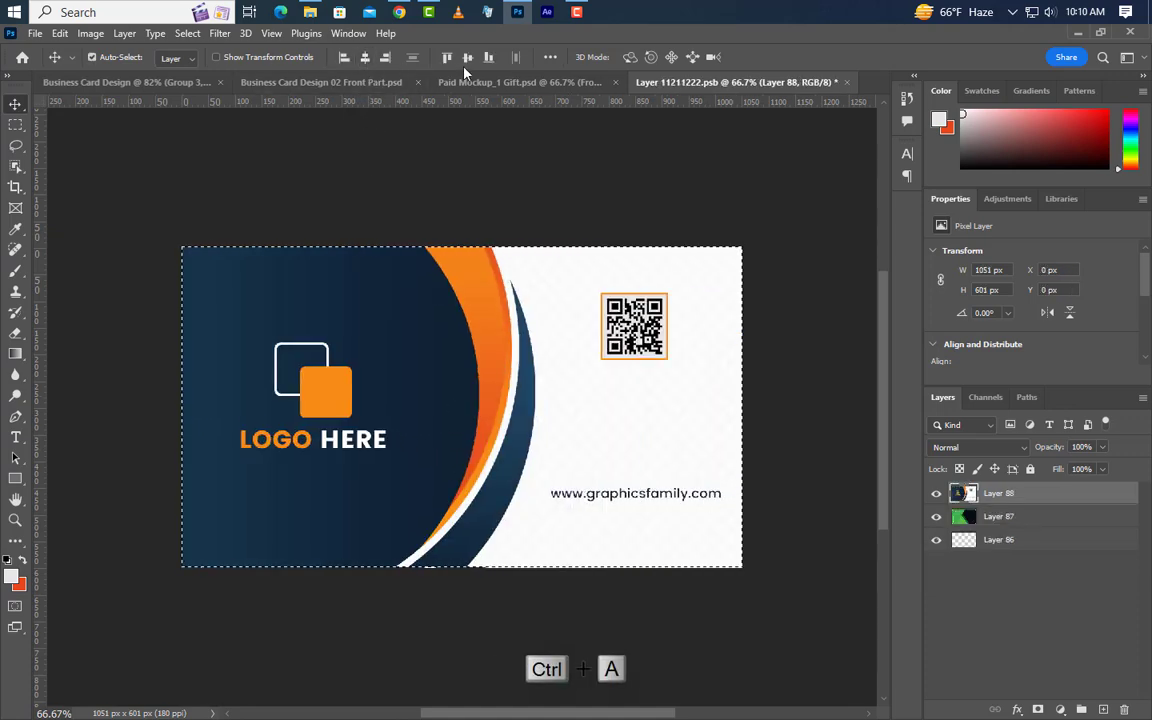
left_click(467, 57)
key("ctrl+d")
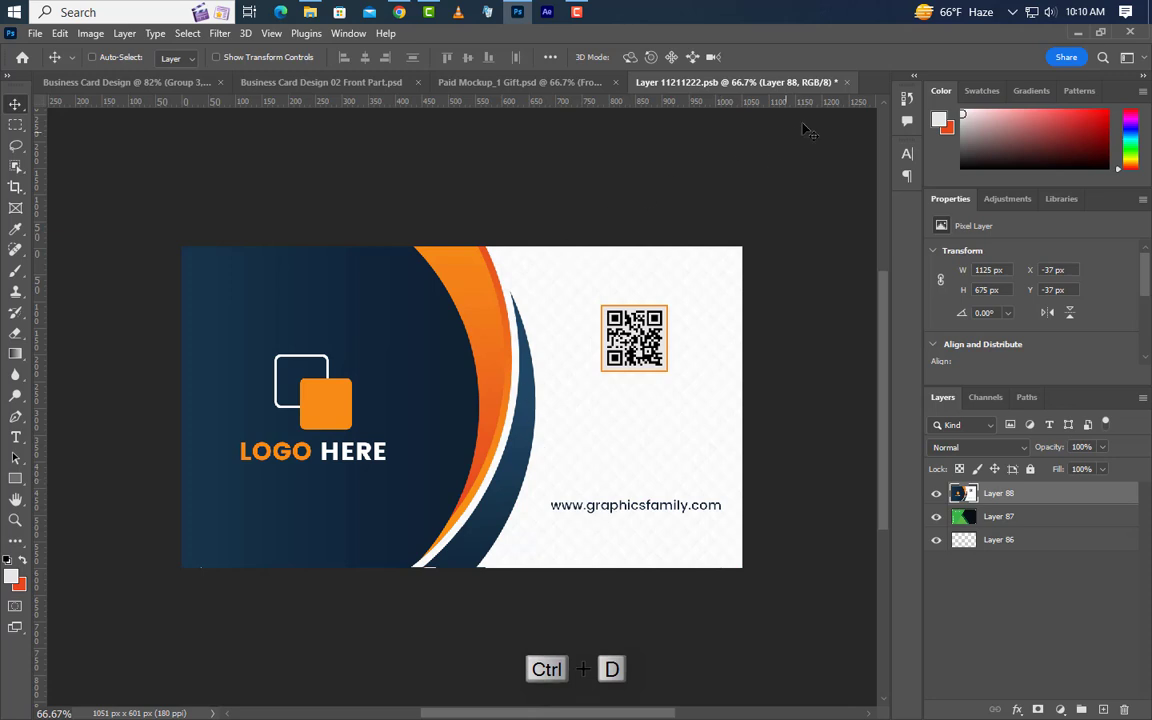
left_click(846, 83)
left_click(506, 295)
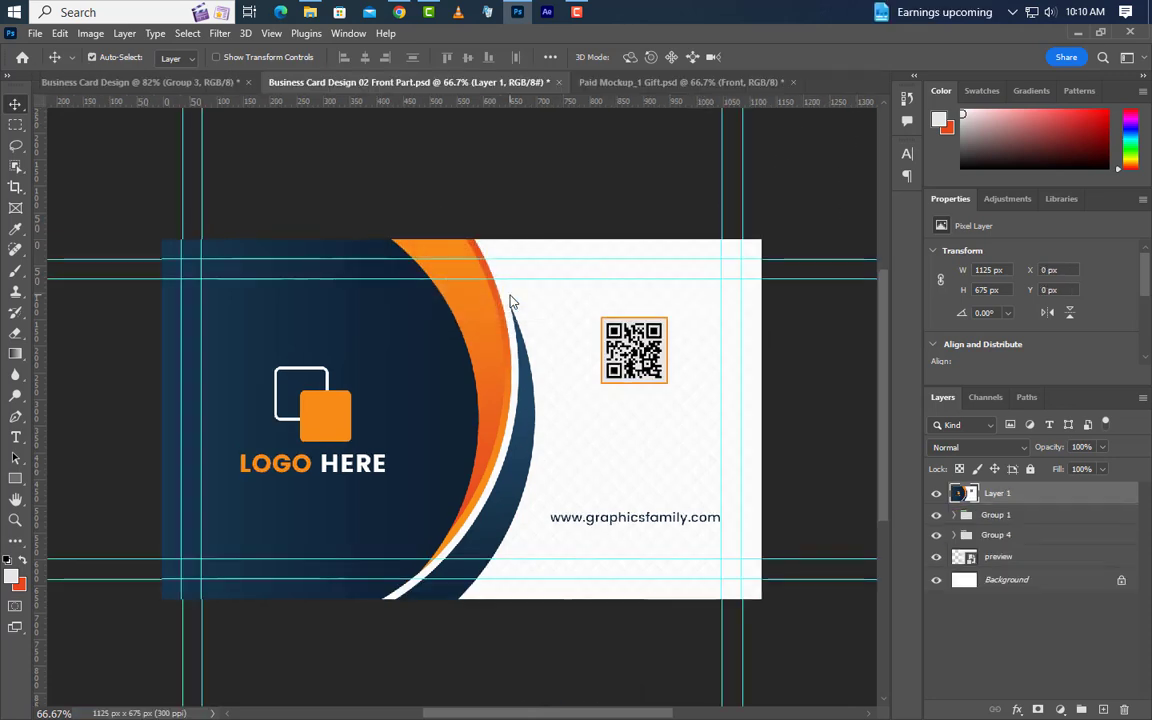
left_click(640, 82)
double_click(965, 572)
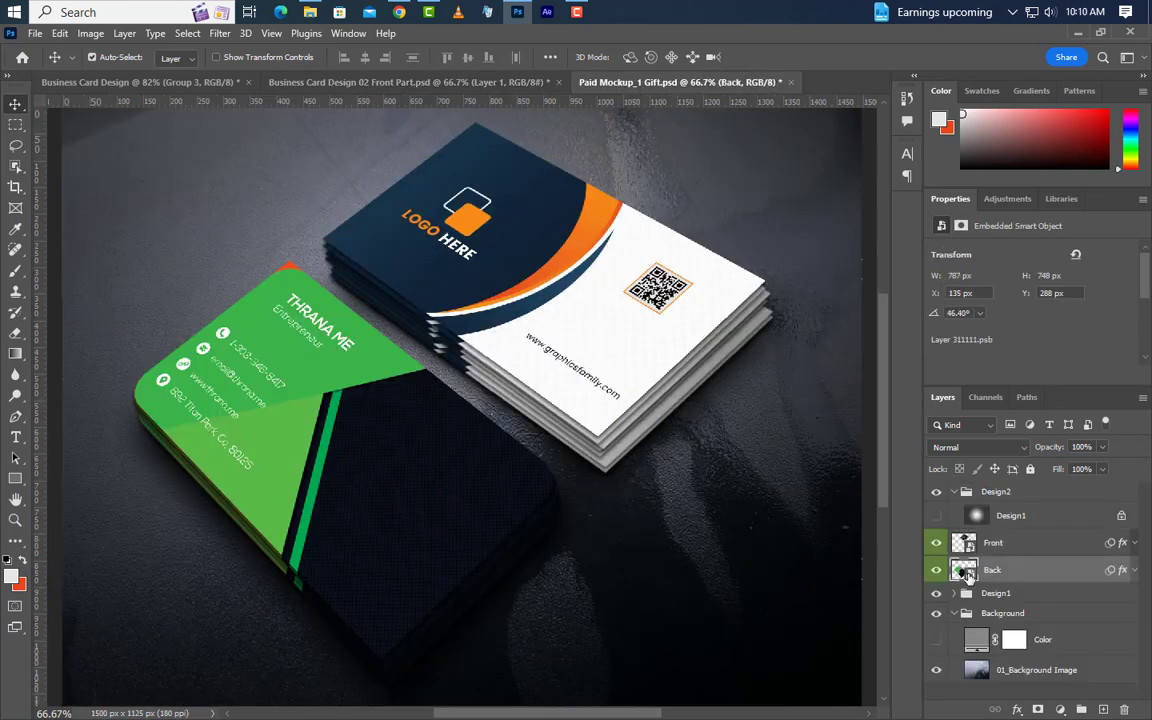
Drag a merged stamp of the contact-details back design into the Back card contents.
left_click(165, 88)
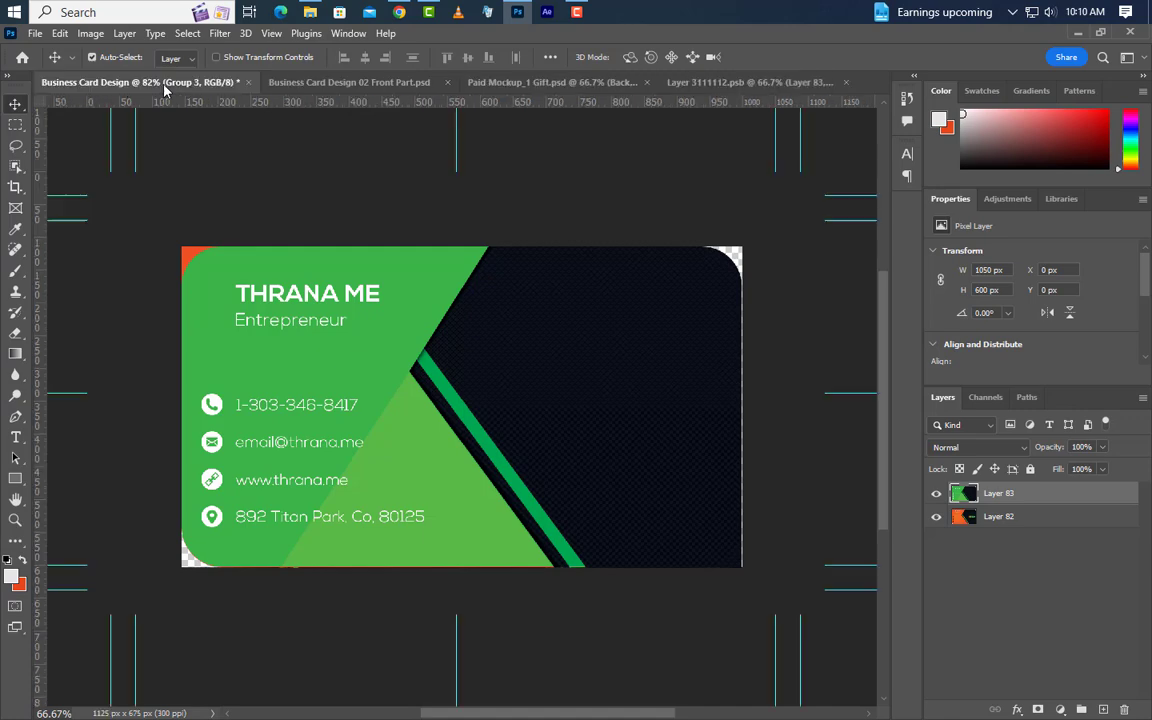
key("ctrl+shift+alt+e")
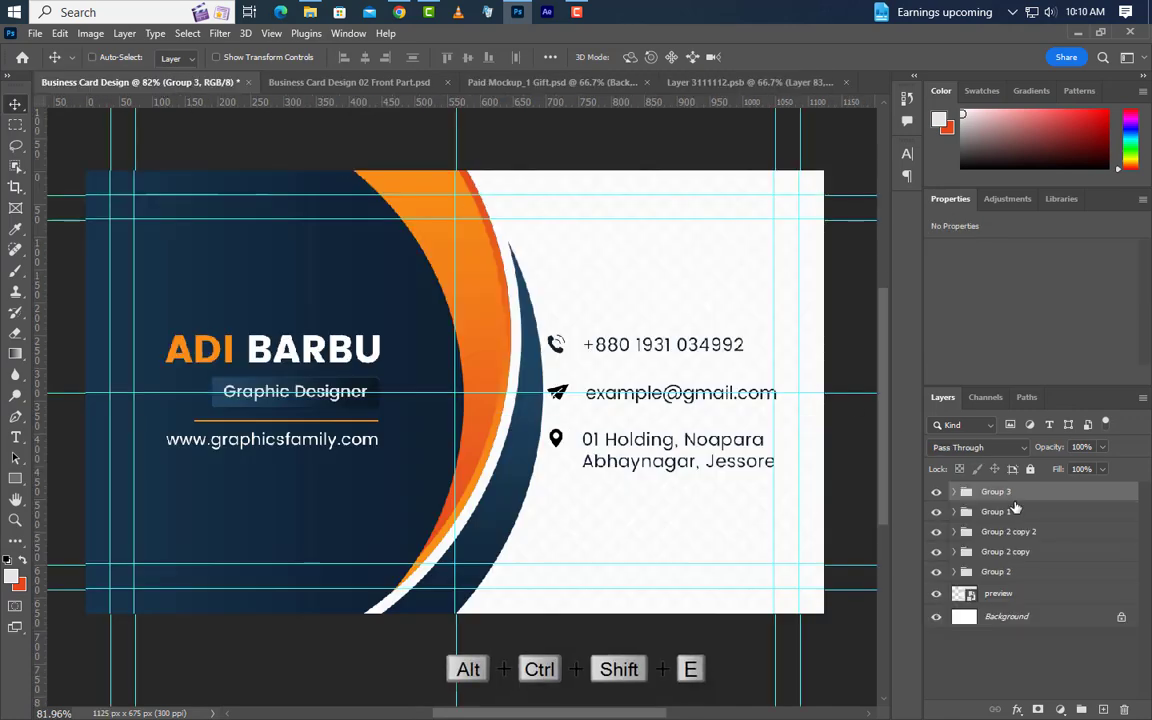
left_click_drag(594, 337, 556, 425)
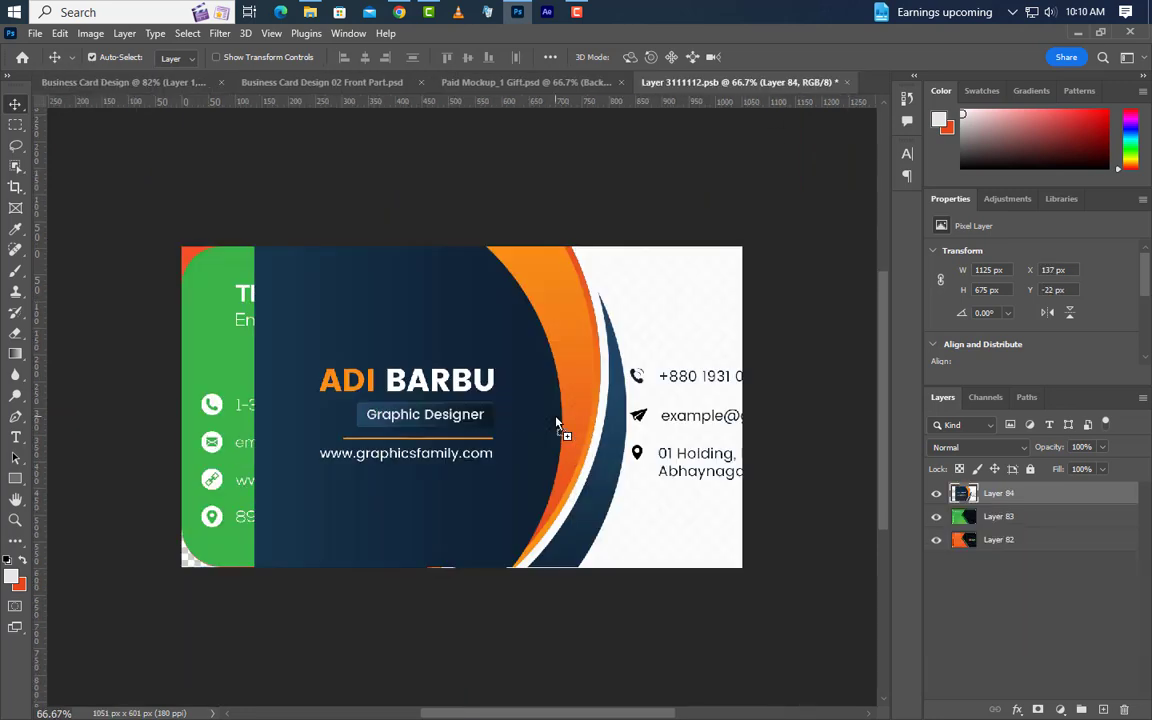
Centre the back design on the card canvas, save and close it, and return to the mockup.
key("ctrl+a")
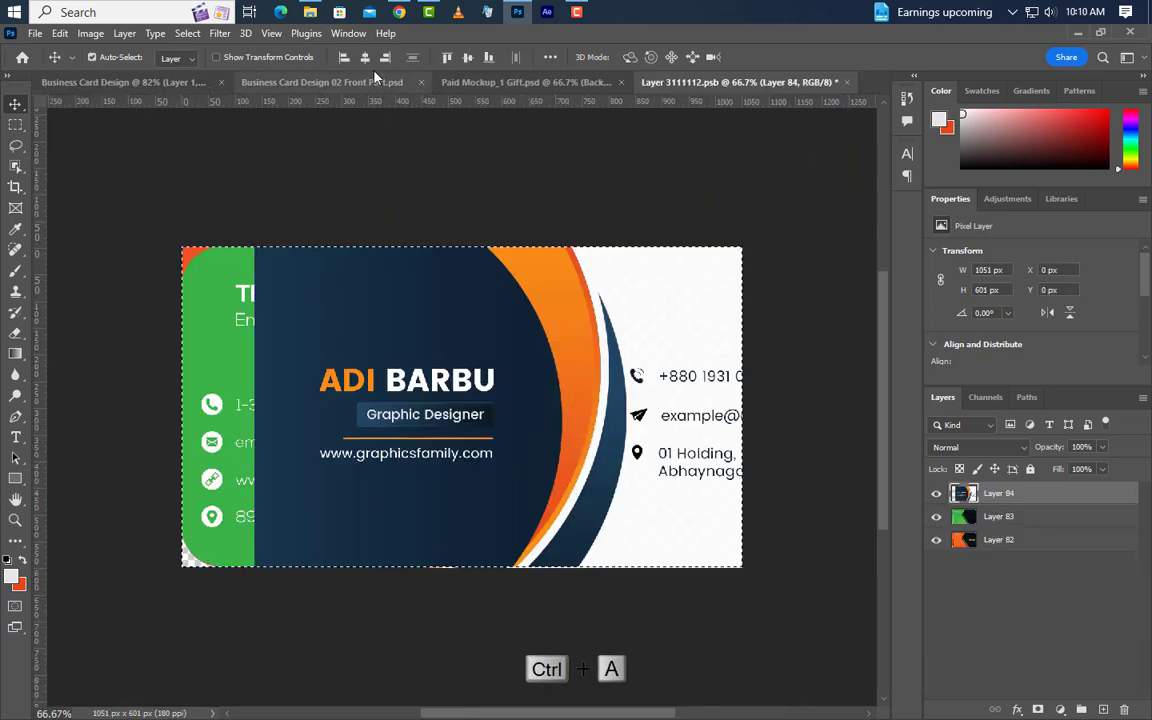
left_click(343, 57)
left_click(469, 57)
key("ctrl+d")
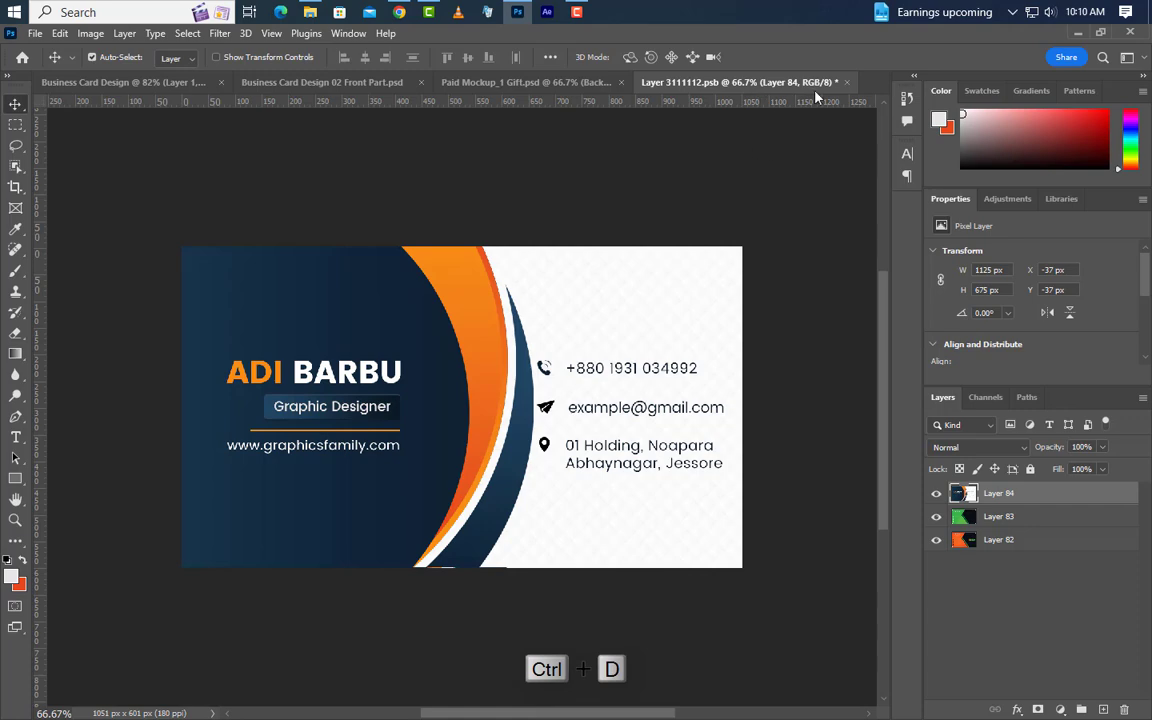
left_click(848, 83)
left_click(502, 294)
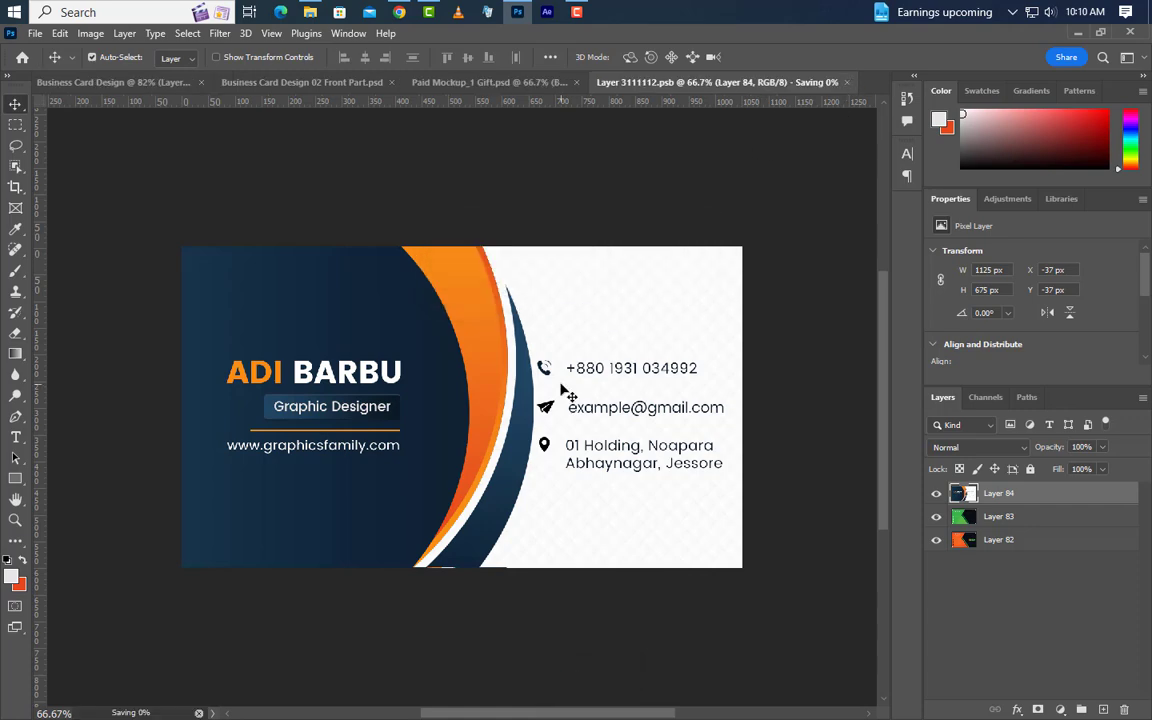
left_click(654, 86)
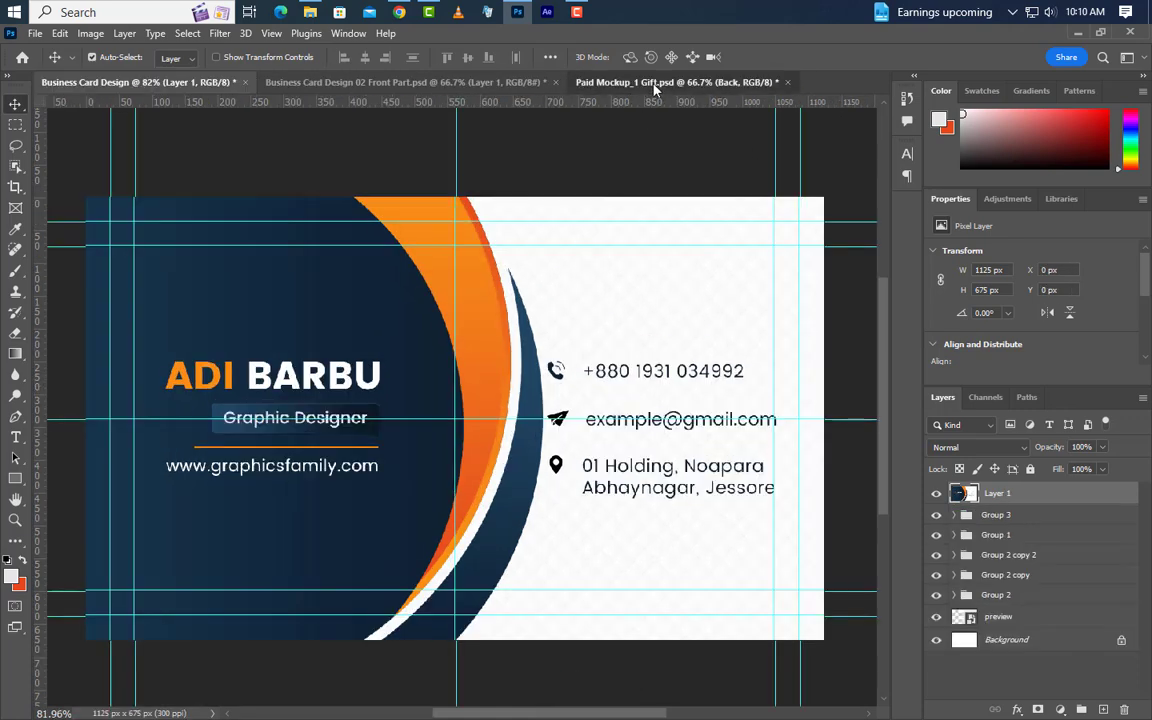